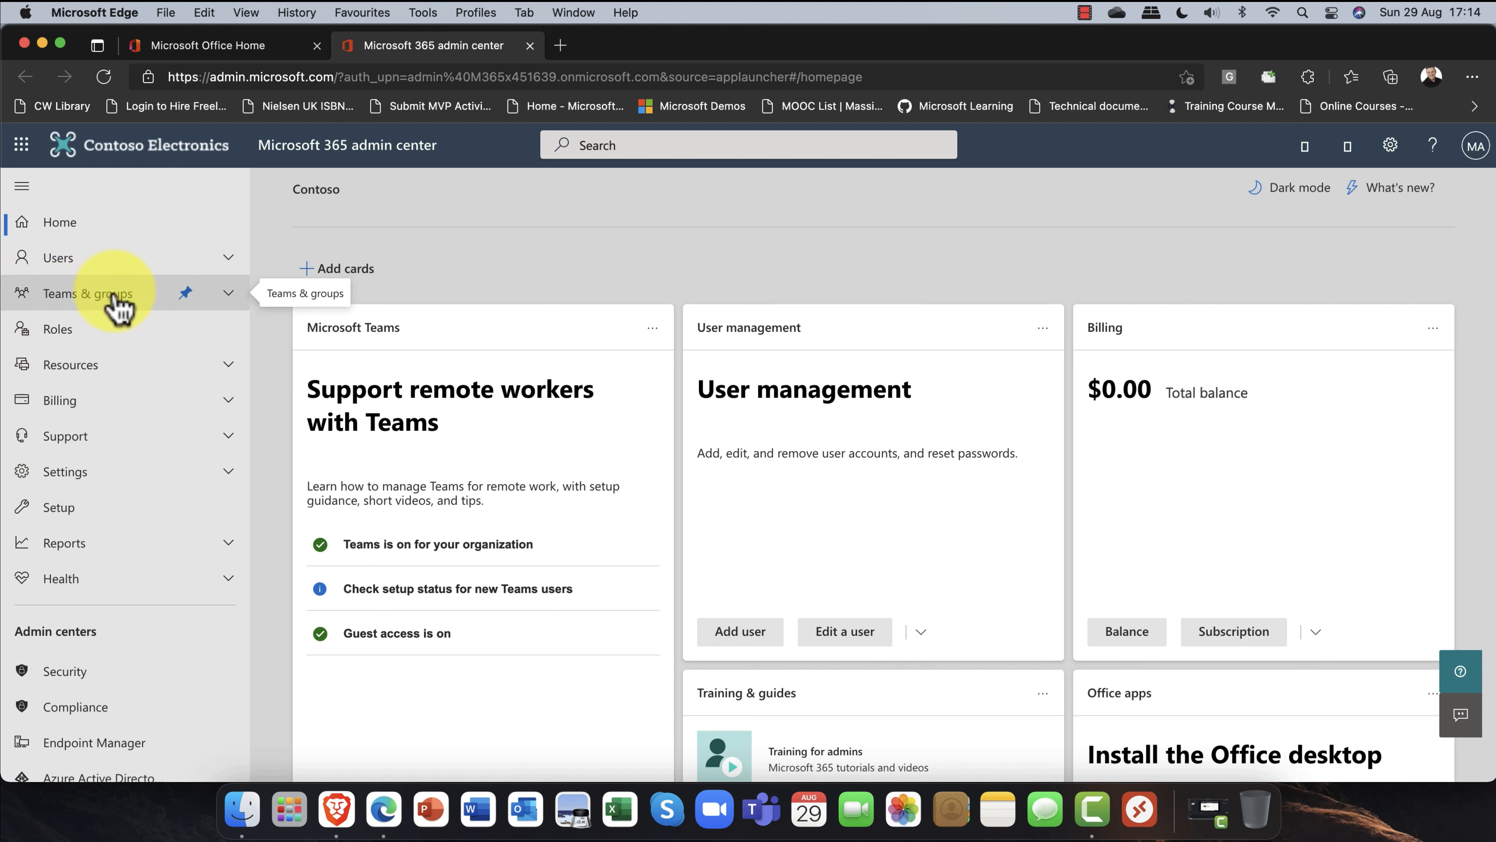
Step: View the list of active teams and groups in the organization, and collapse the Teams & groups section again
click(229, 297)
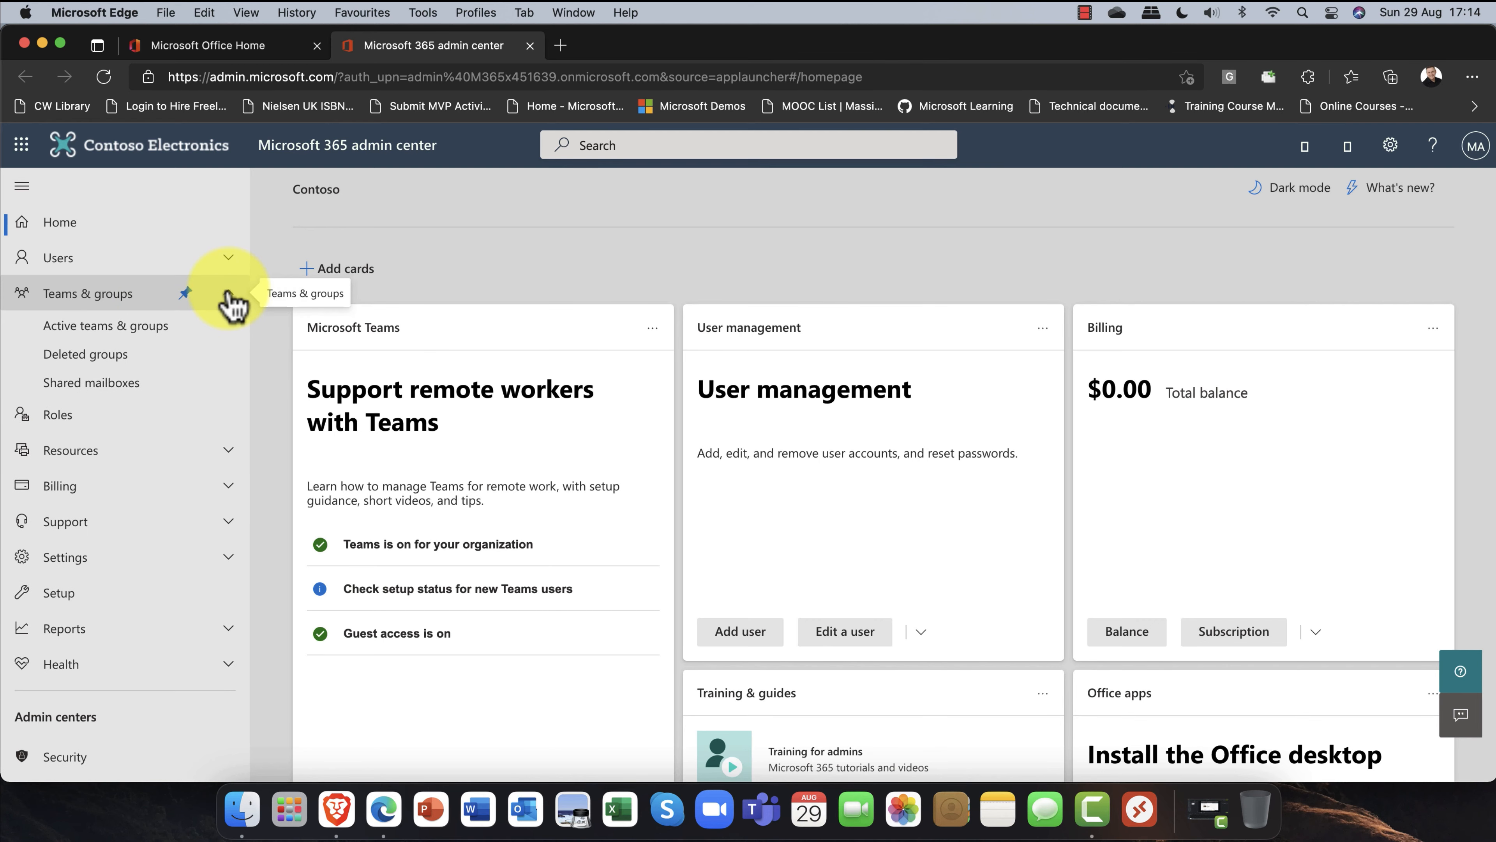
click(159, 330)
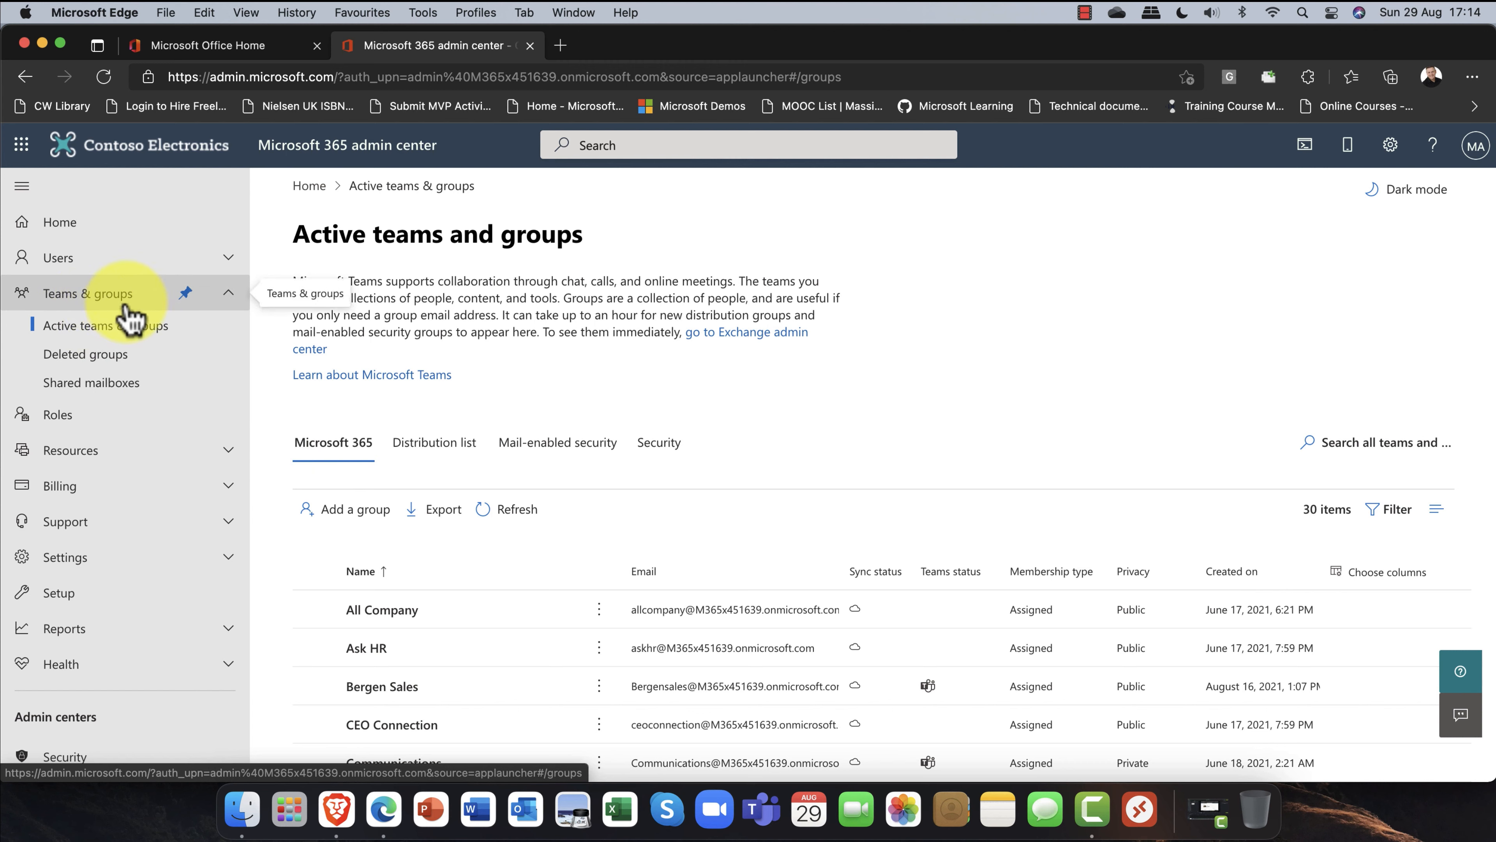
click(227, 293)
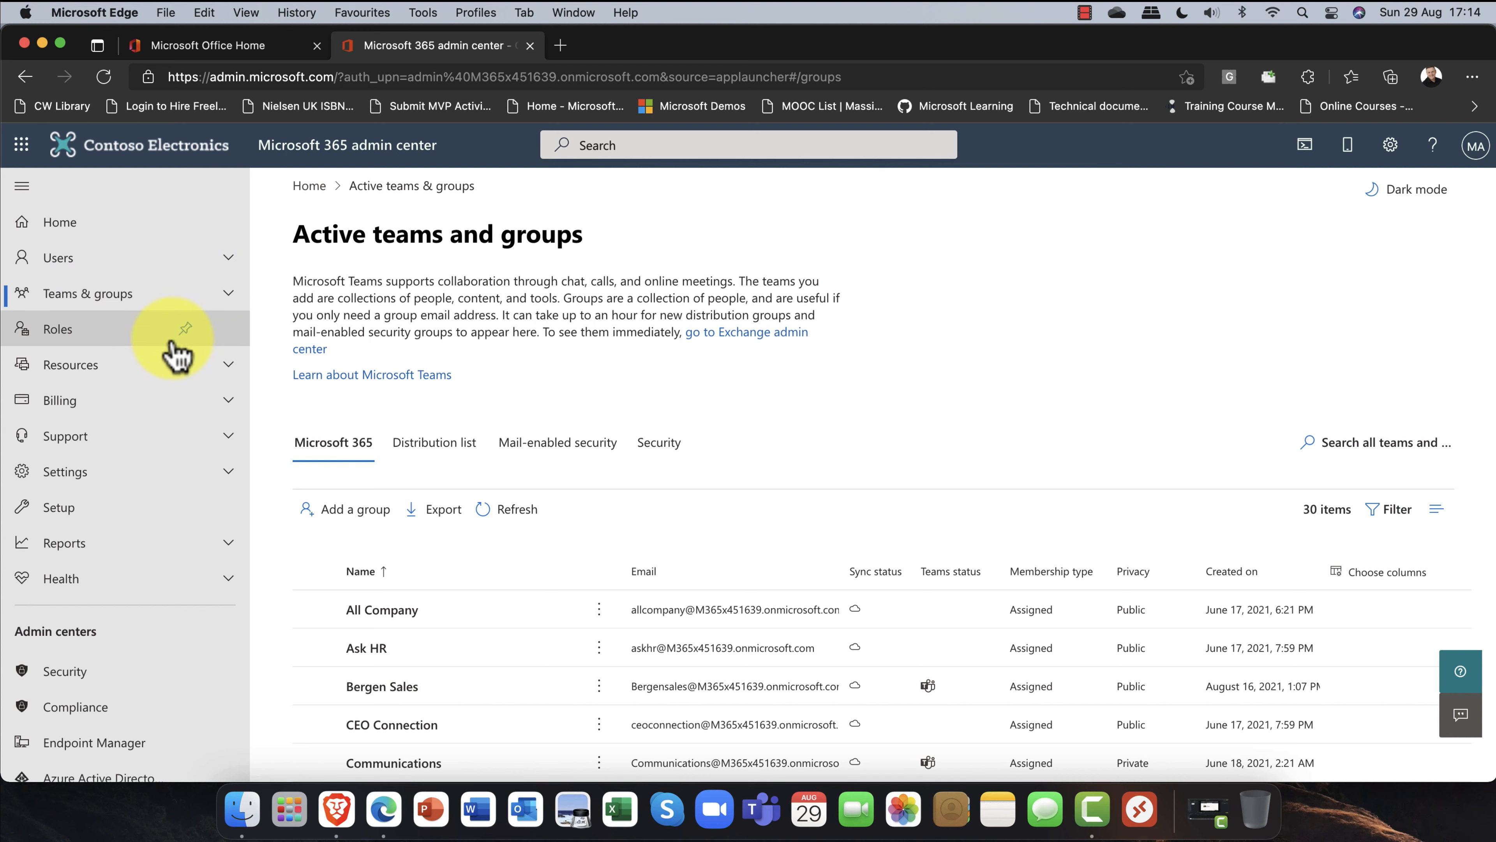
Step: Open the Azure Active Directory admin center and go to the Contoso tenant's Azure Active Directory overview
scroll(126, 383, down, 5)
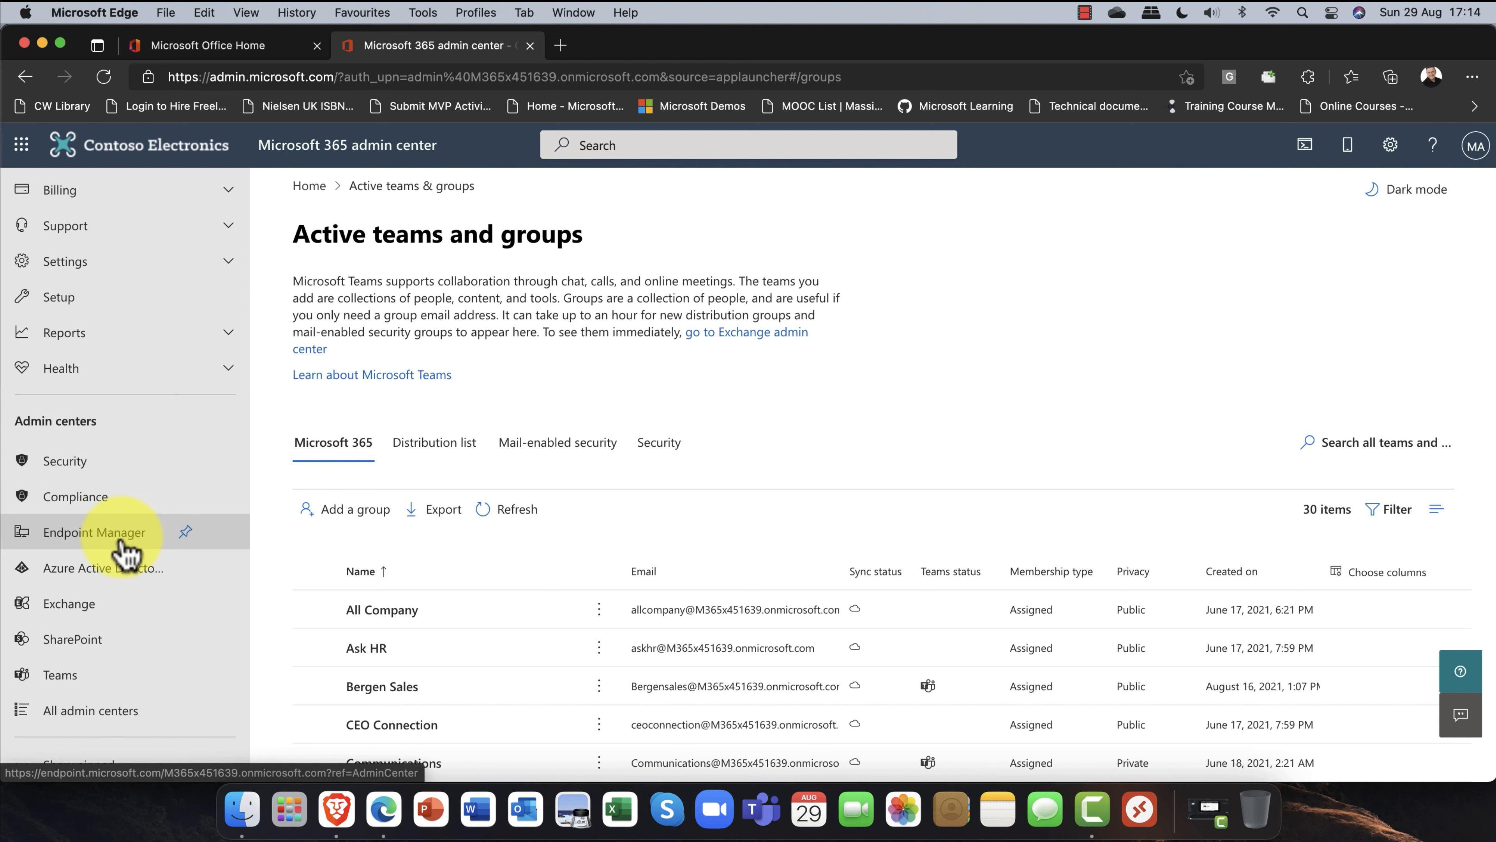
click(121, 571)
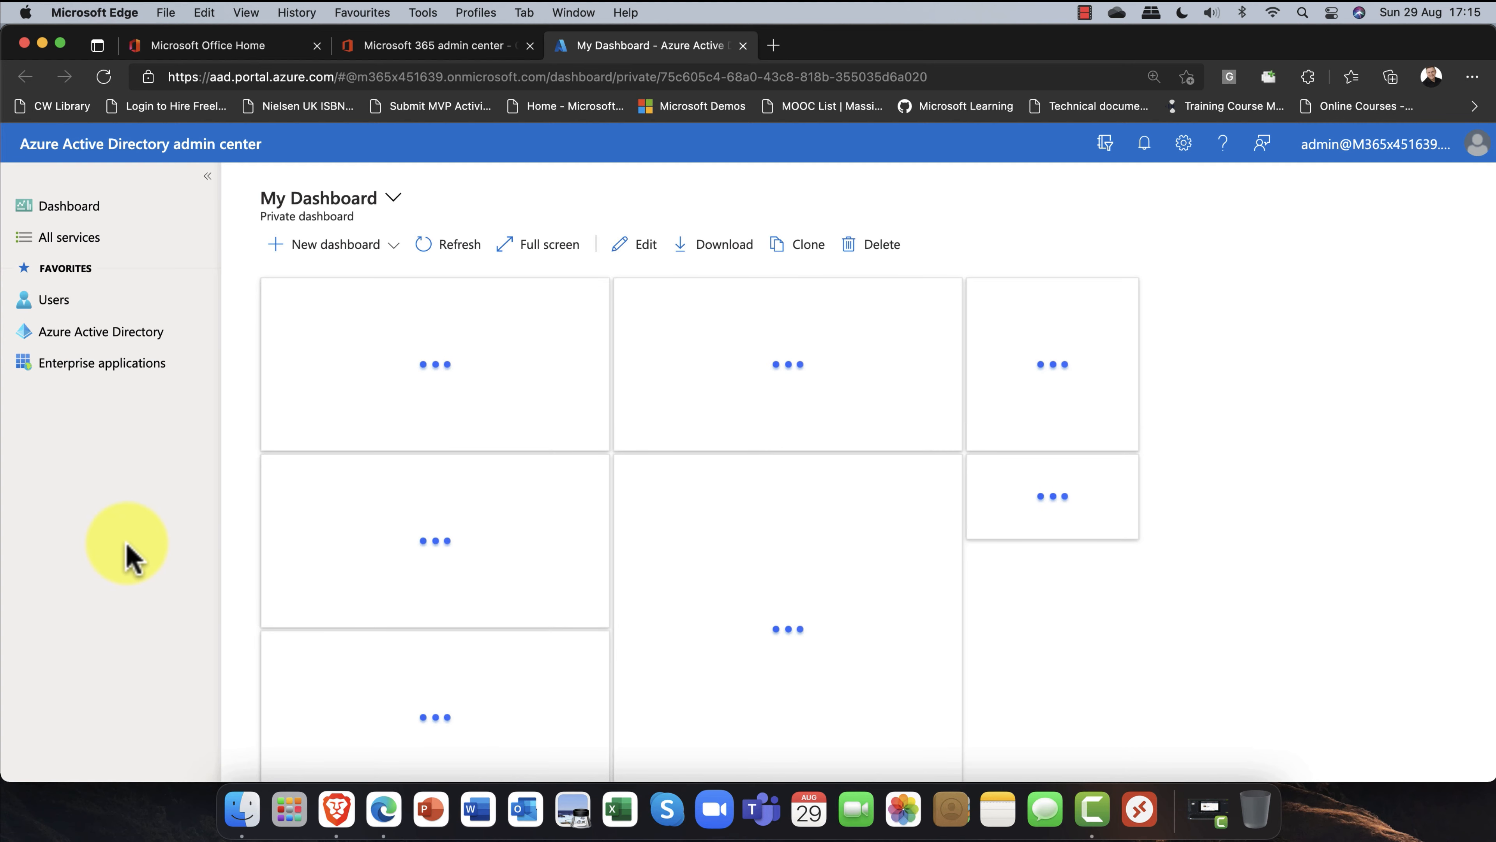
click(117, 337)
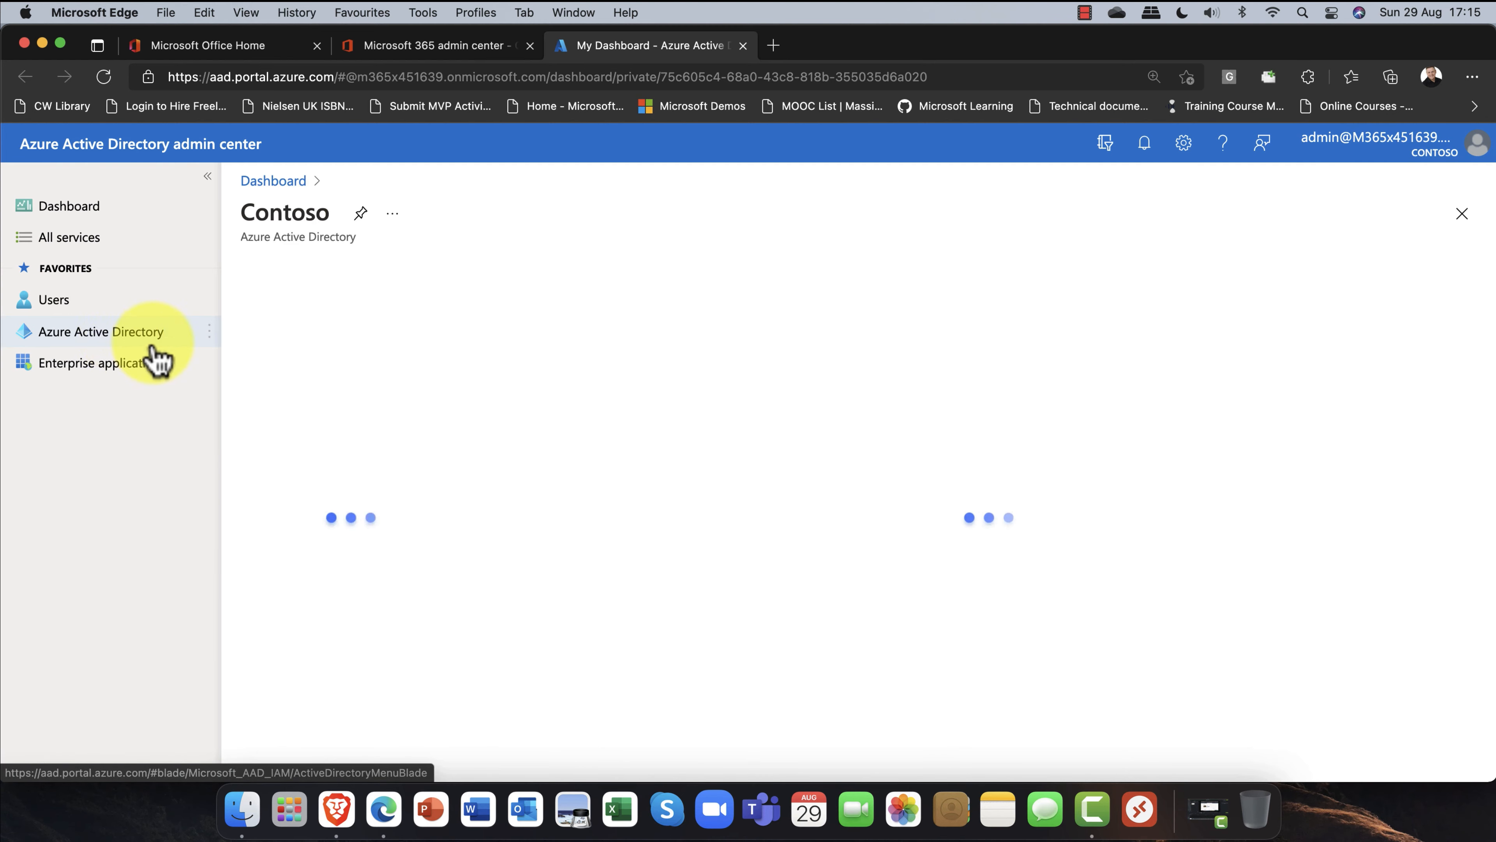
Step: Open the tenant's Security area and view the Continuous access evaluation (Preview) settings
scroll(389, 474, down, 5)
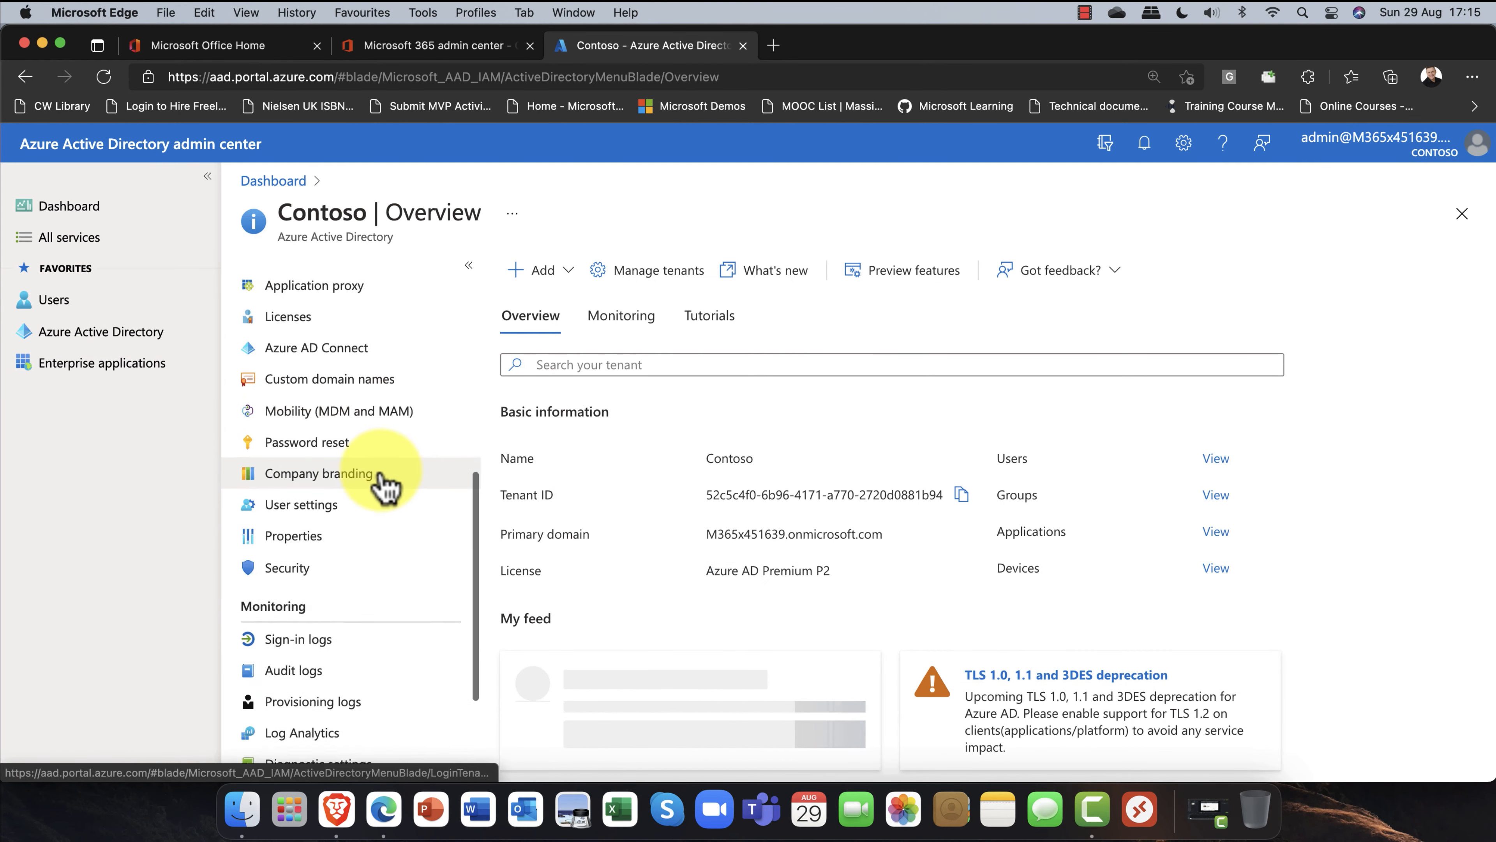
scroll(384, 479, down, 2)
click(254, 481)
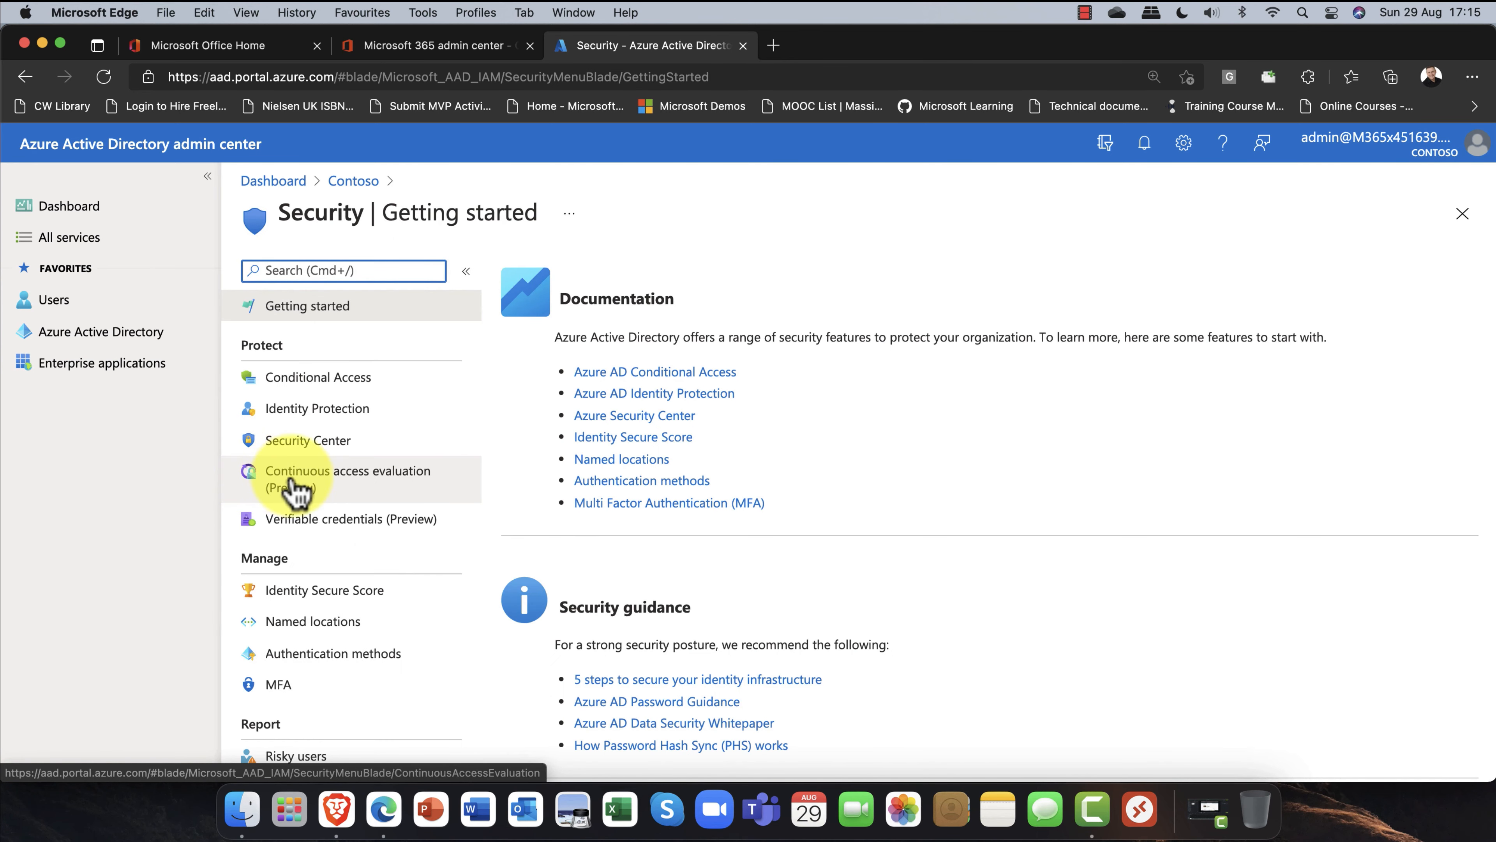
click(321, 494)
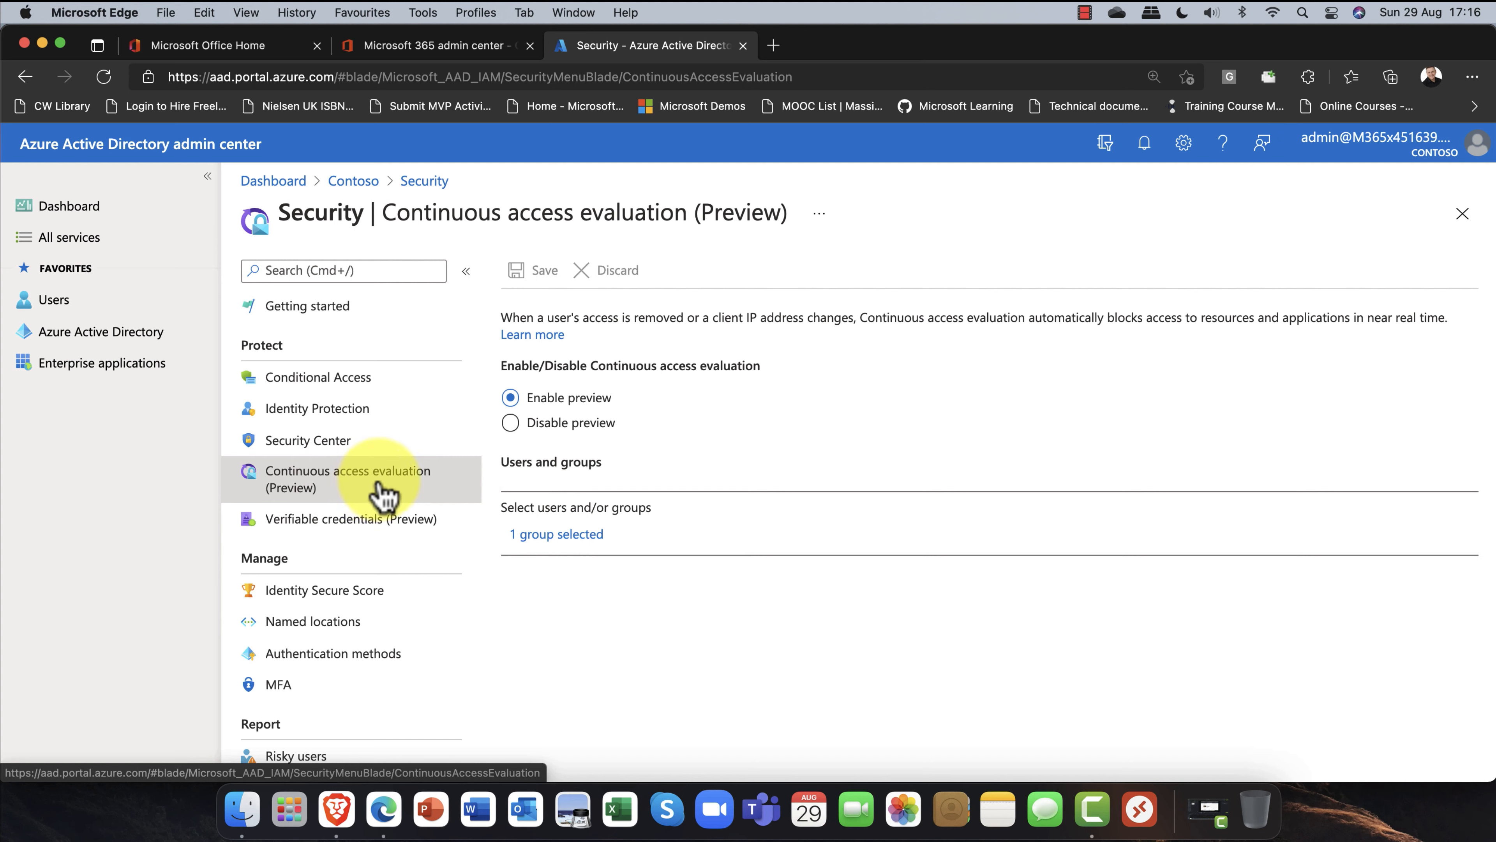
Step: Review the authentication method policies for FIDO2 Security Key, Microsoft Authenticator and Text message (preview), returning to the Policies list after each
click(364, 654)
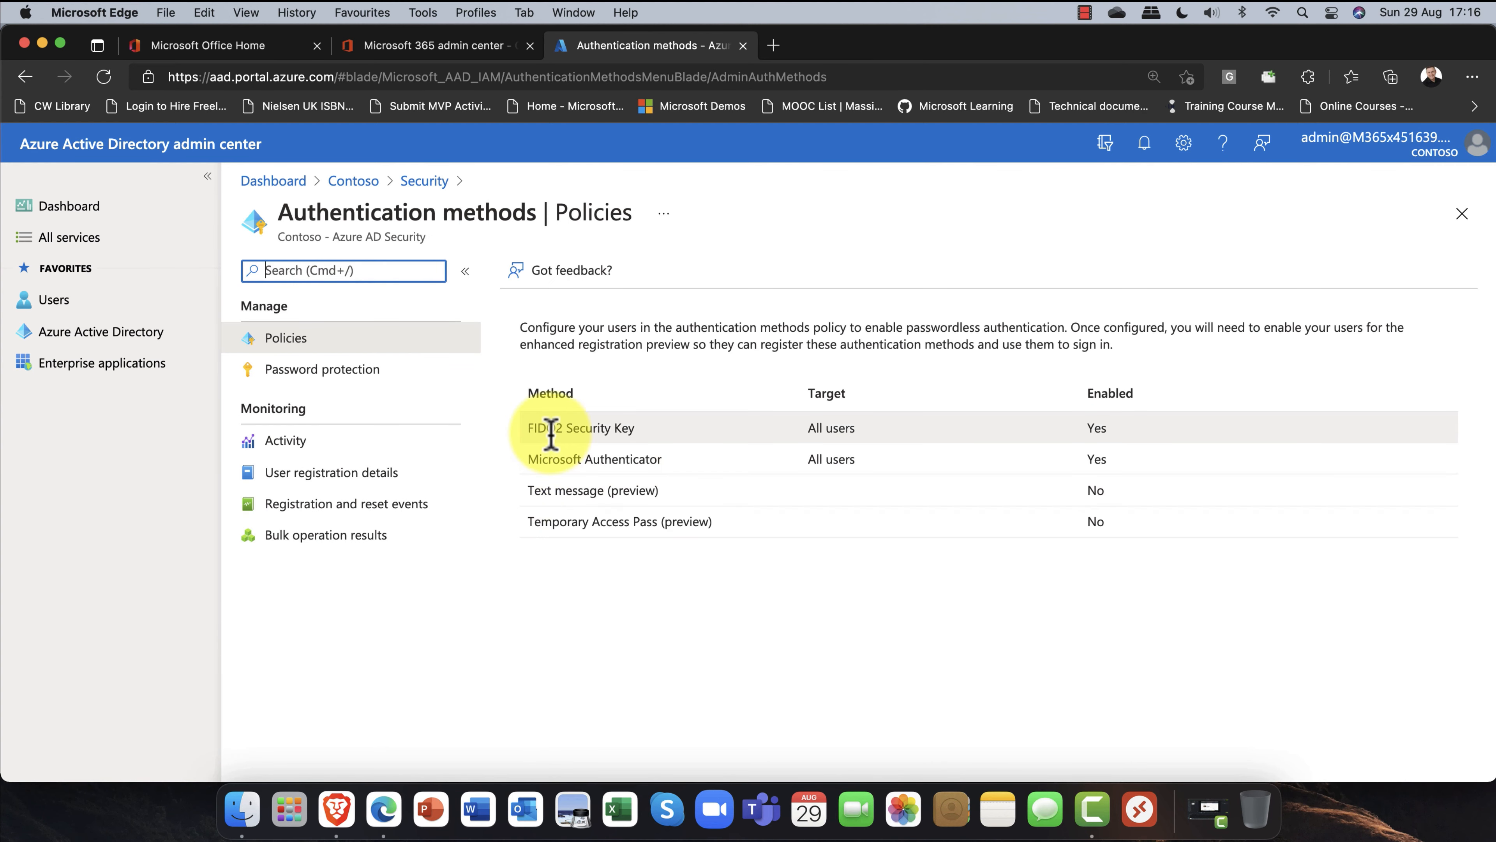
click(580, 434)
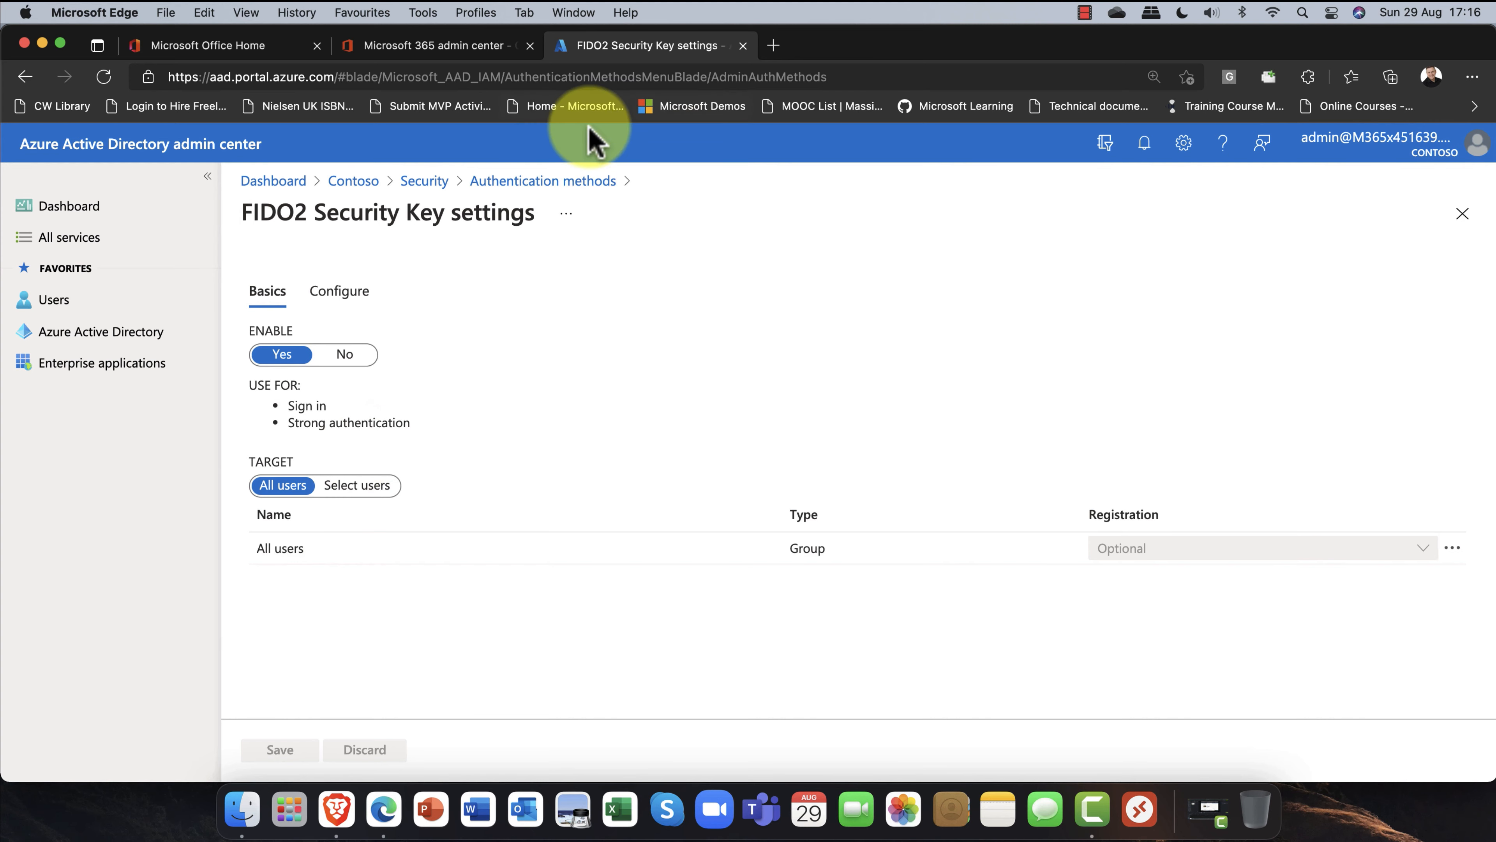
click(543, 182)
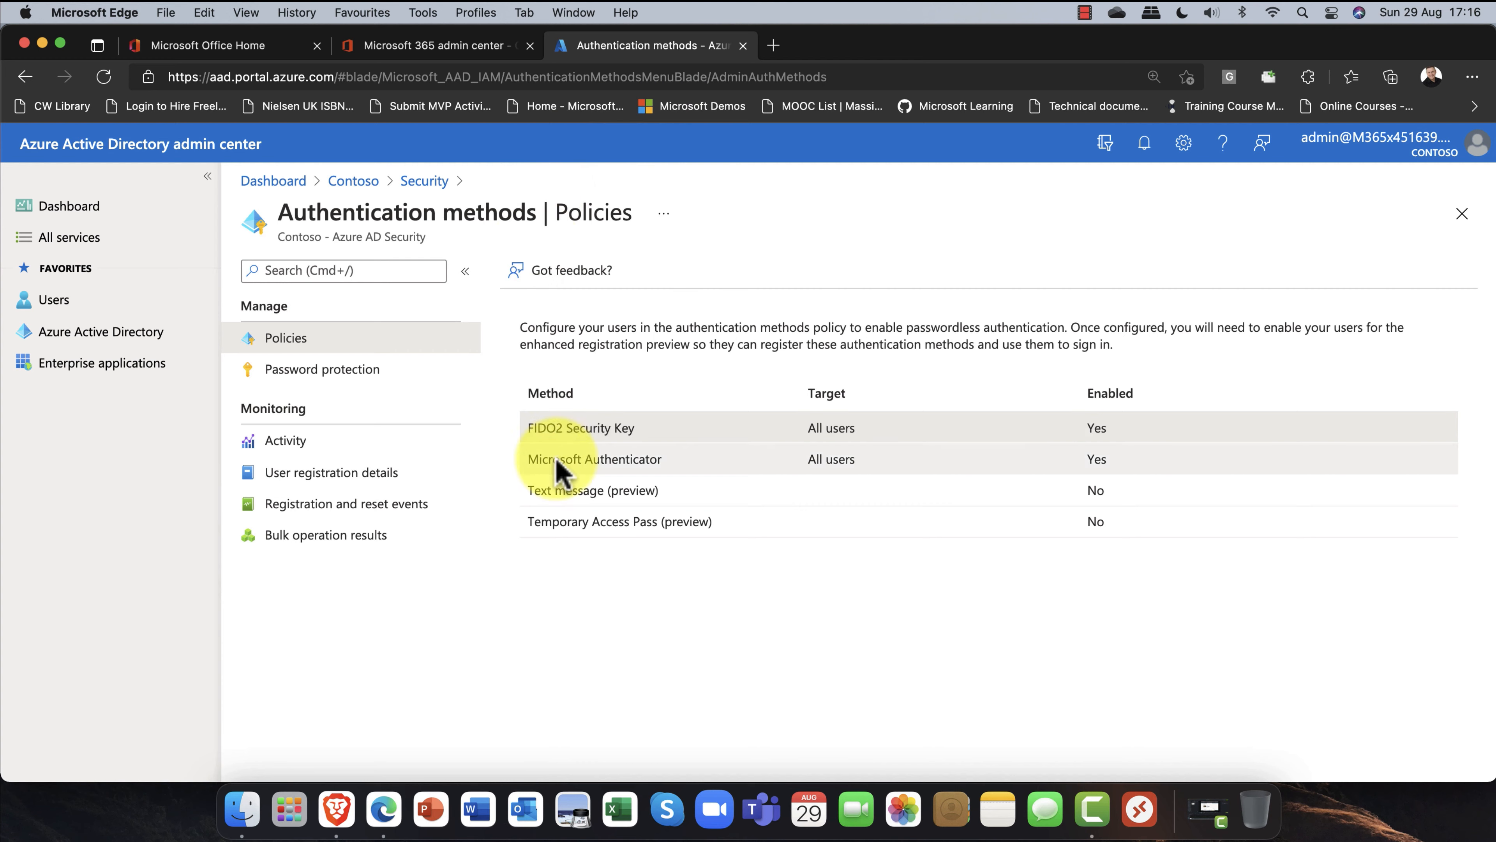
click(642, 462)
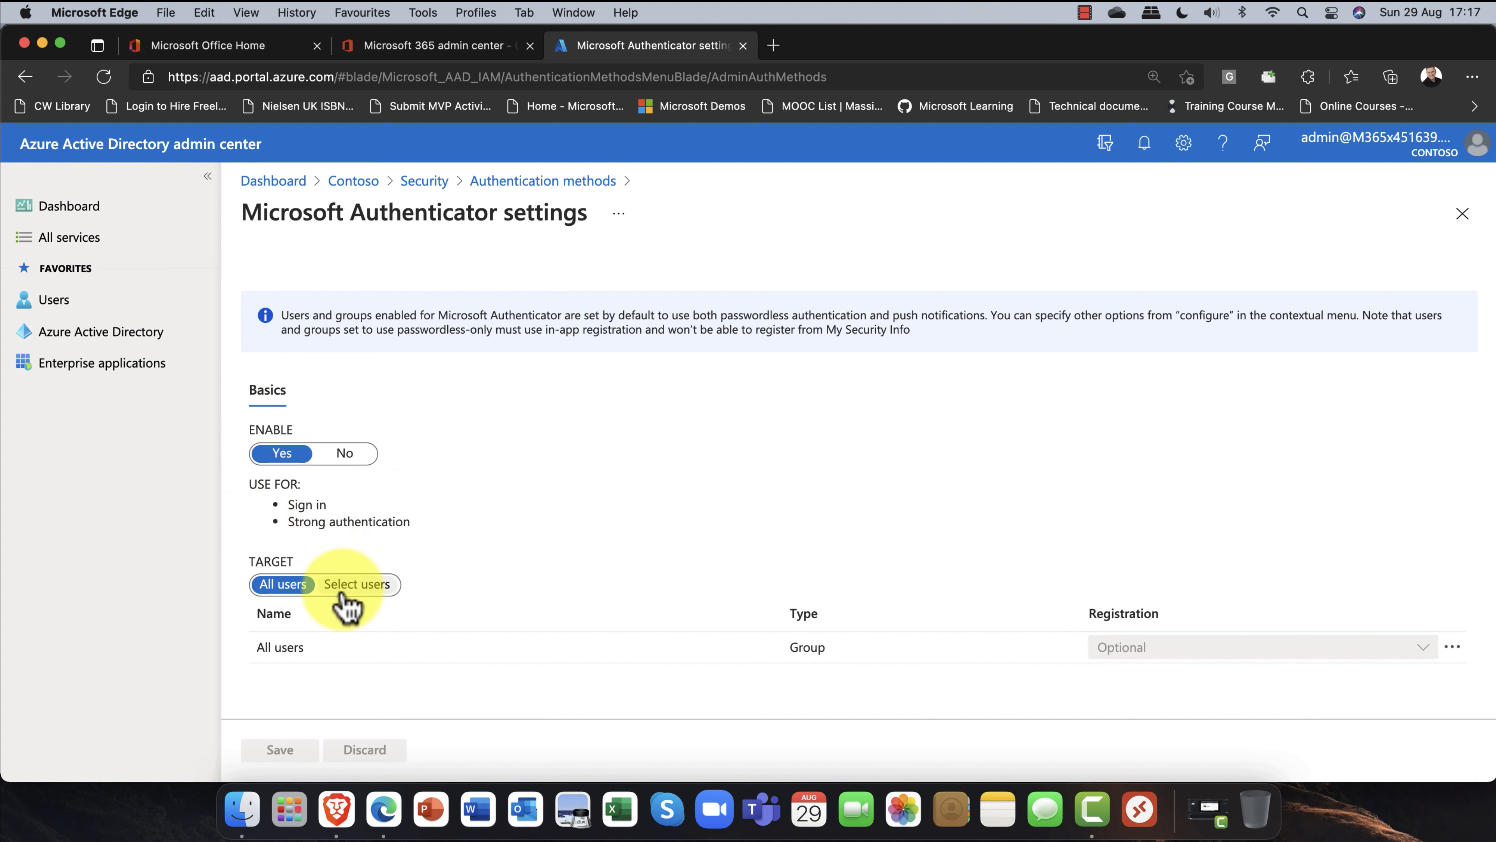
click(533, 182)
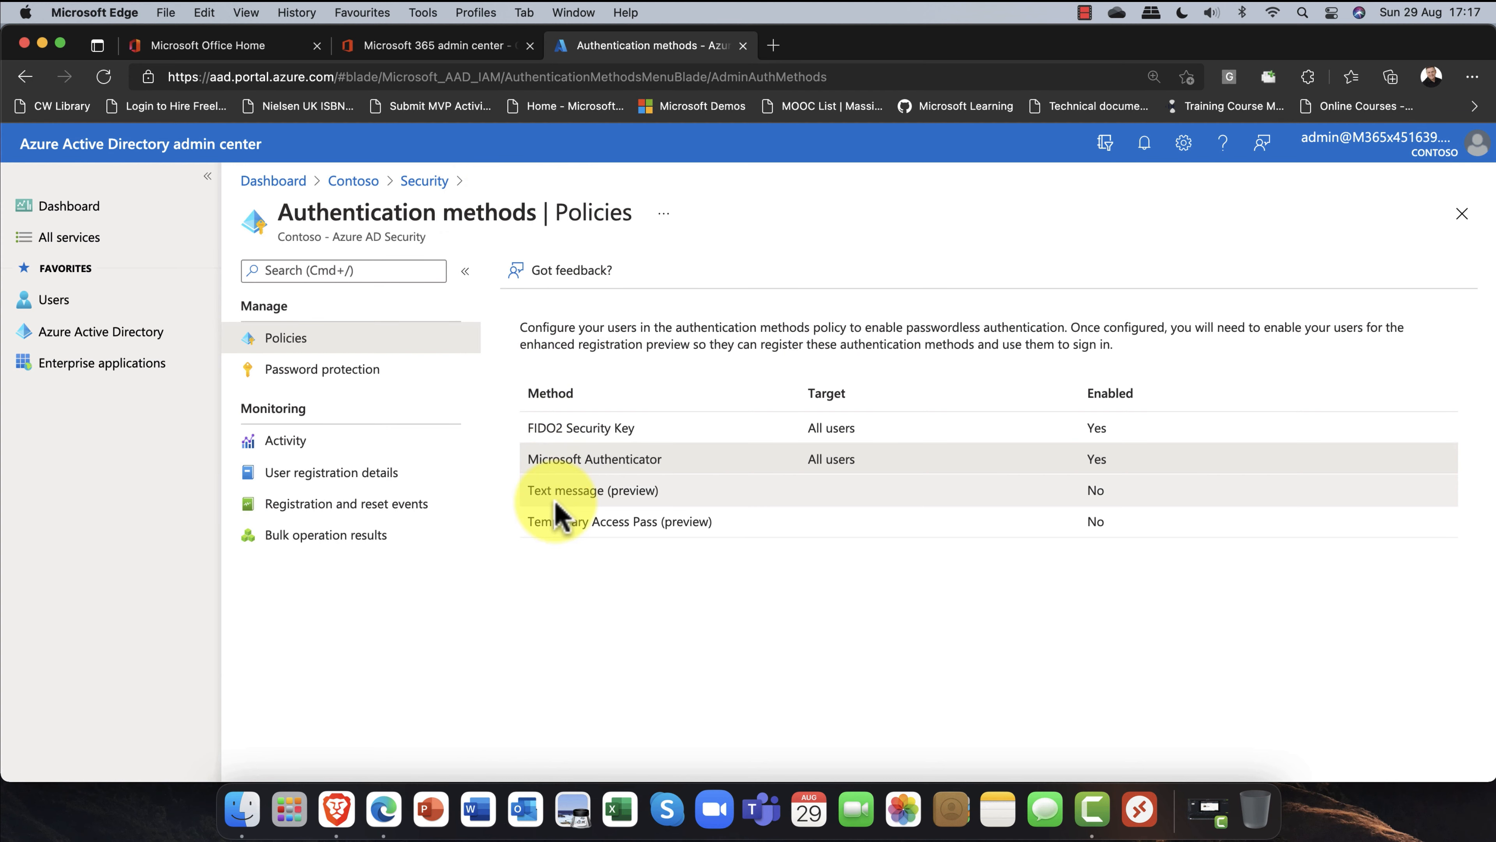
click(687, 496)
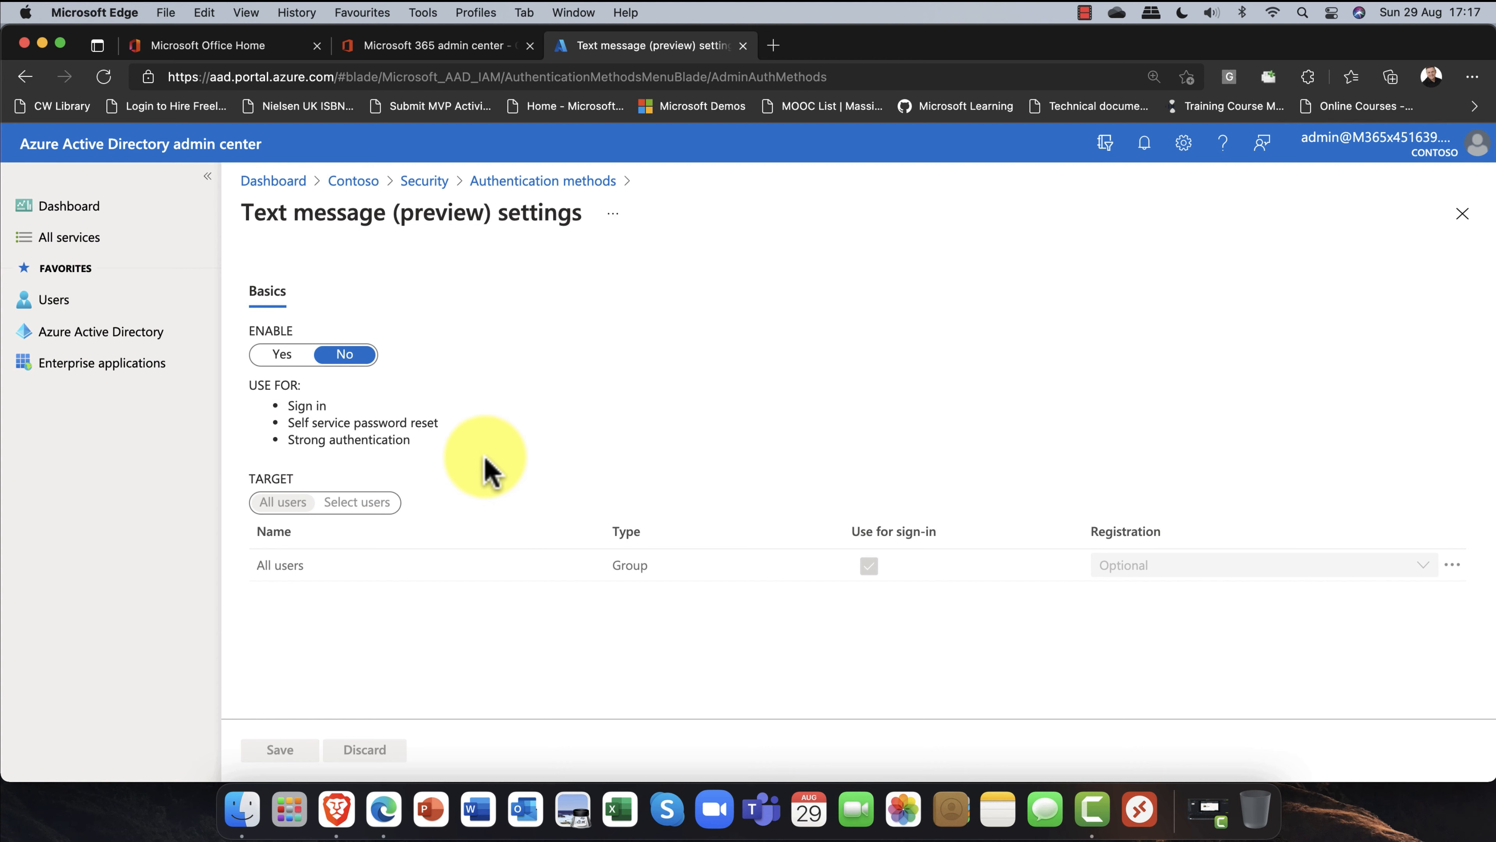
click(501, 182)
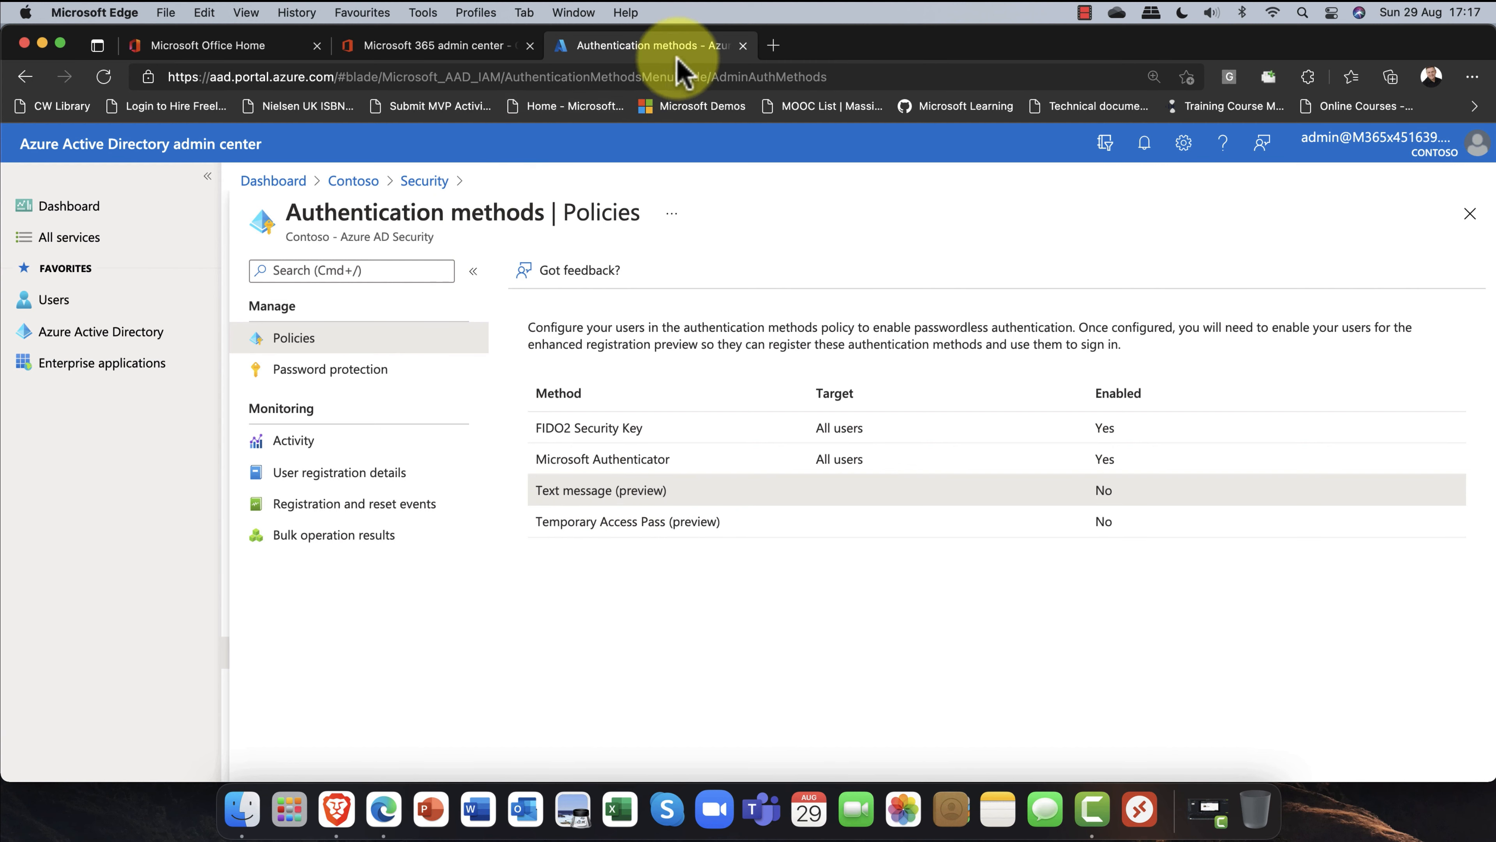
Step: Close the Azure Active Directory admin center and open the Microsoft 365 security center by way of the Security admin center
click(743, 46)
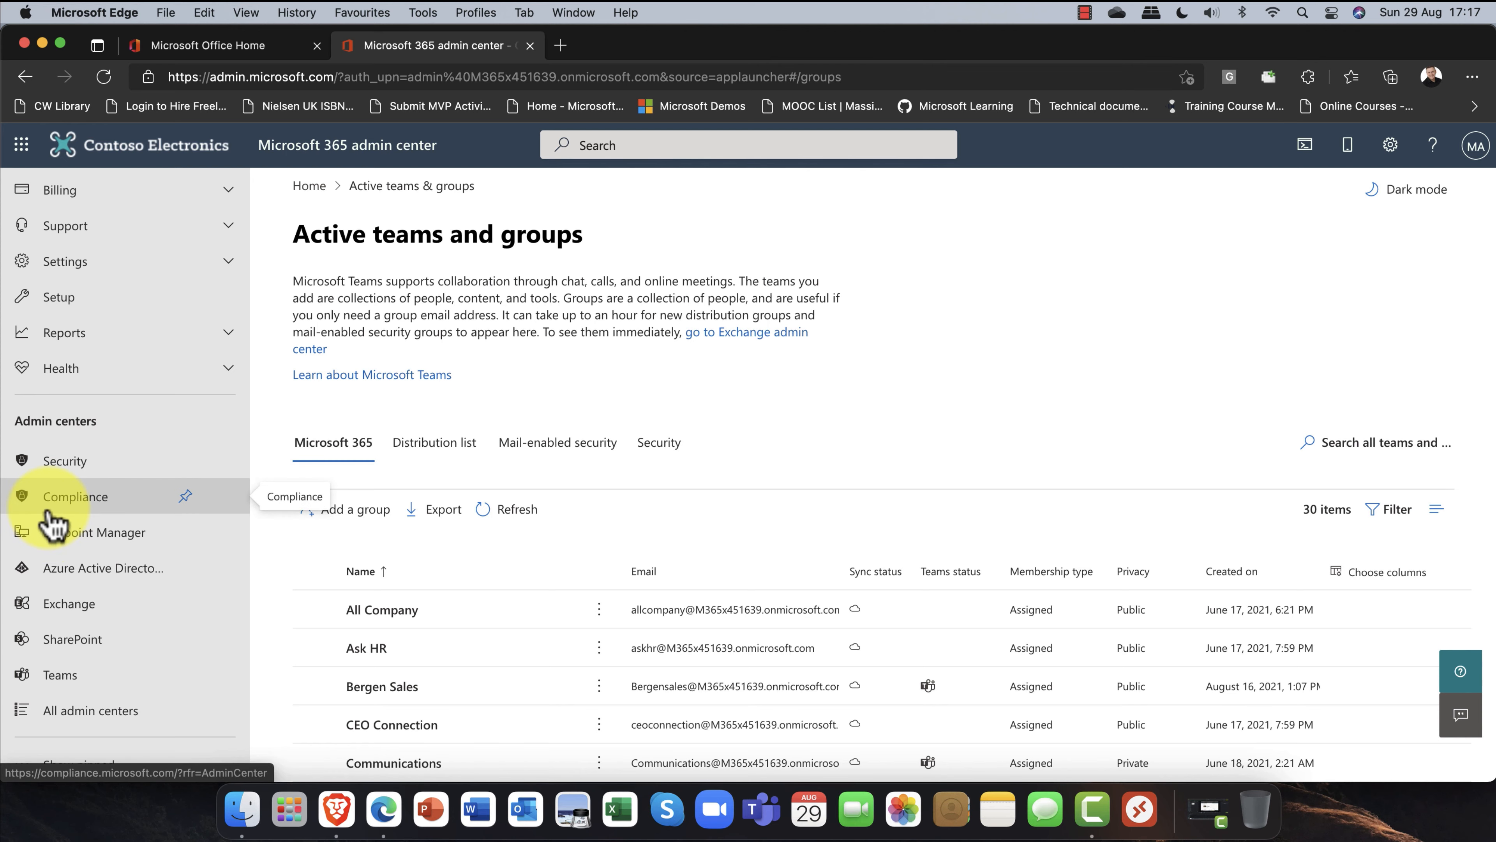
click(62, 475)
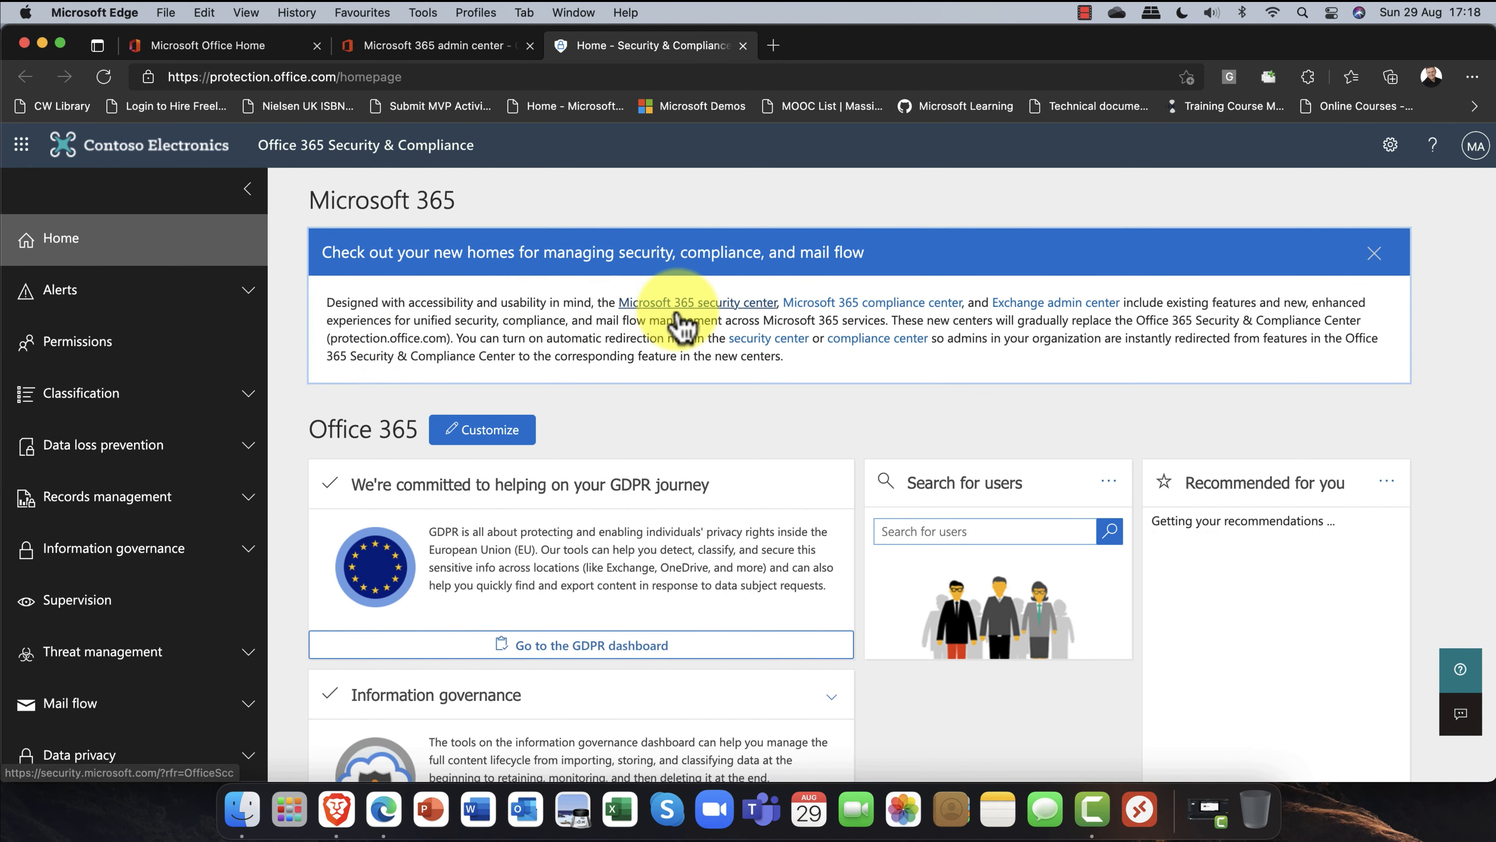
click(702, 311)
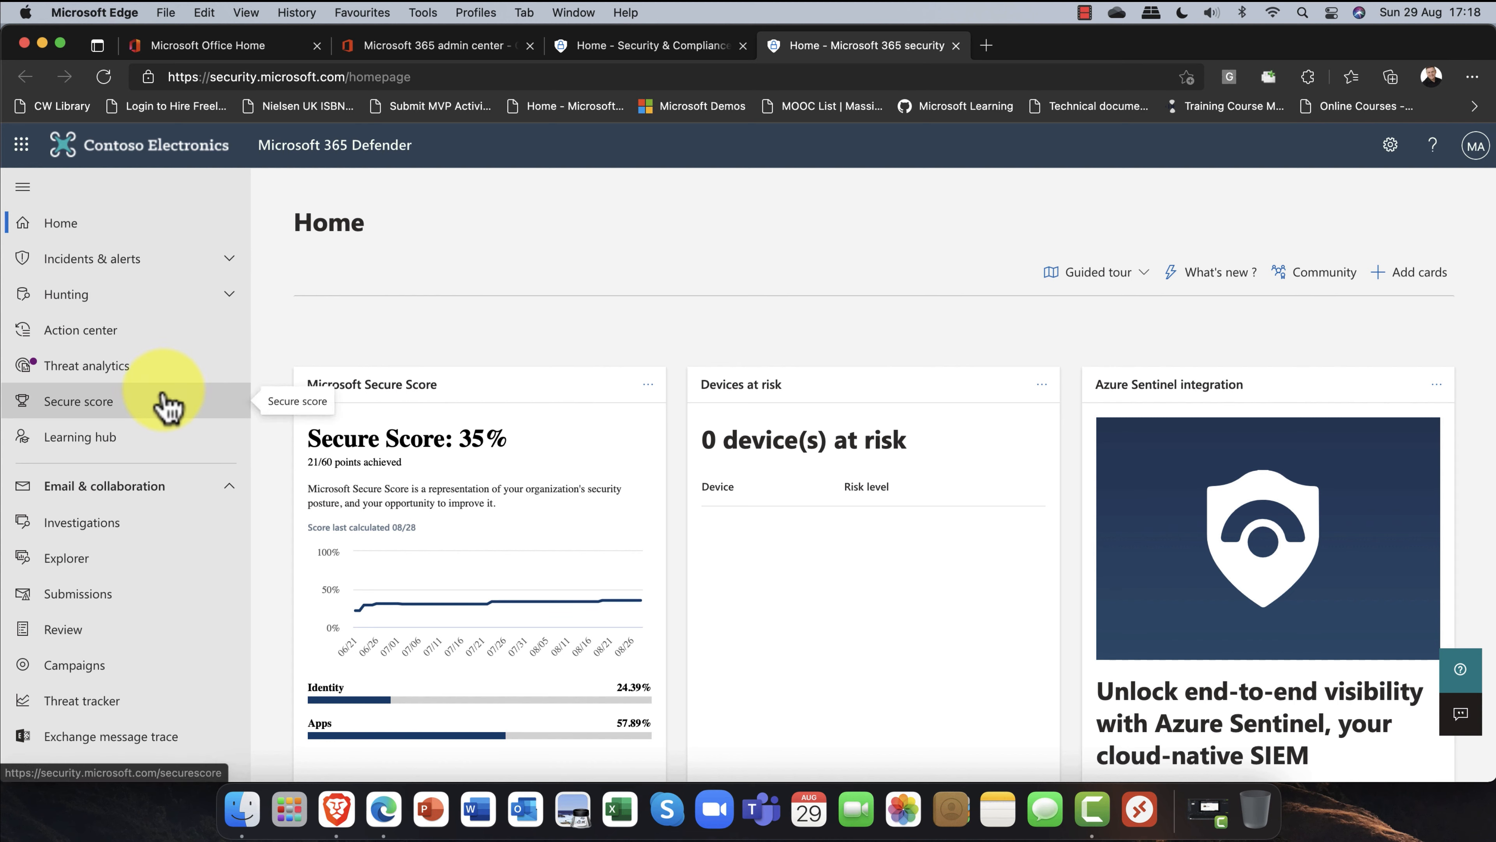
Step: Open the security center's Learning hub and look through the available learning paths
click(67, 446)
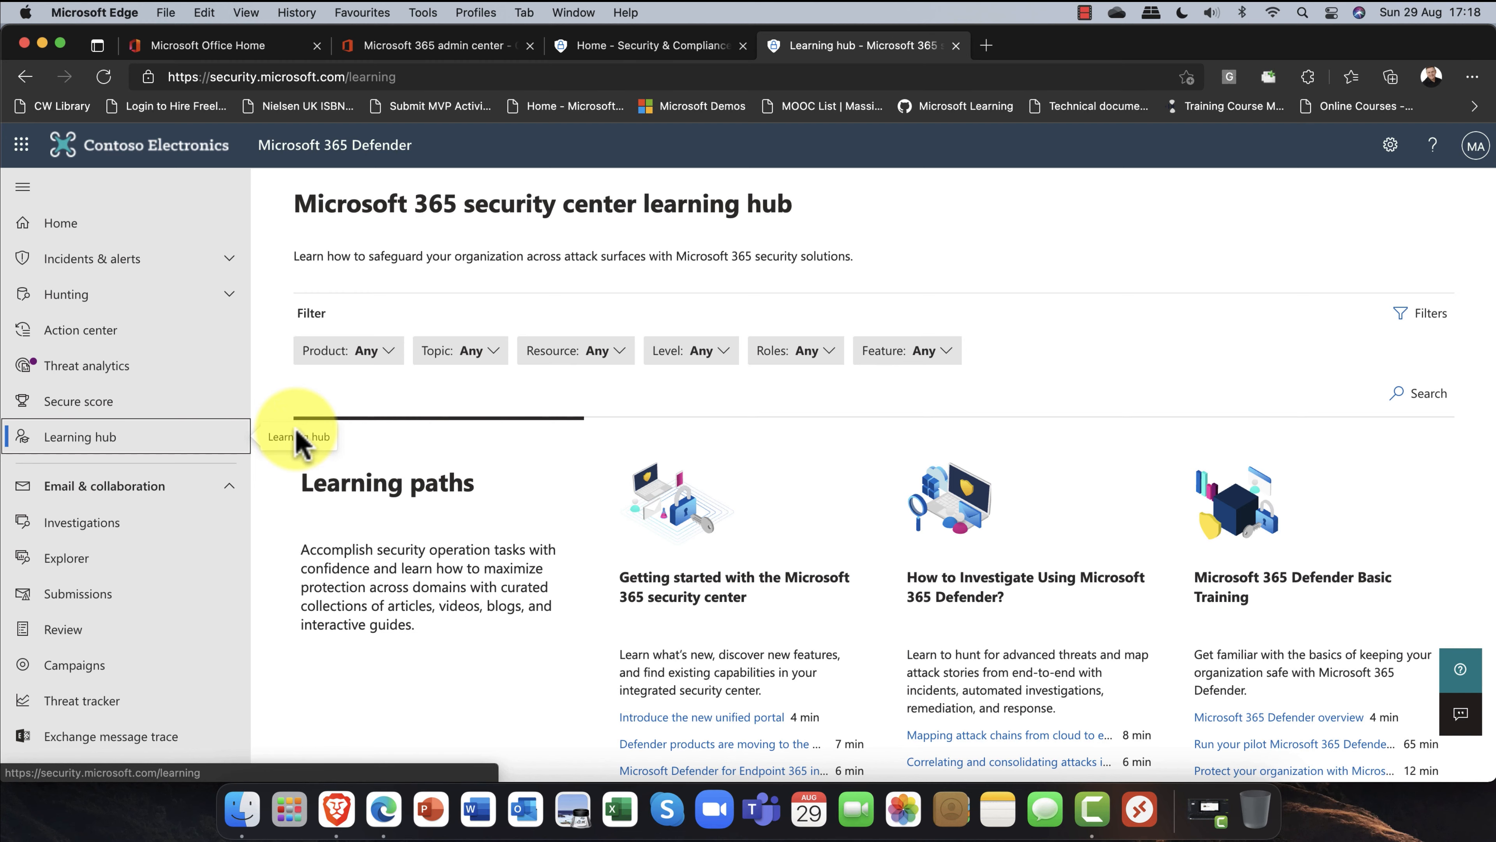
scroll(763, 422, down, 3)
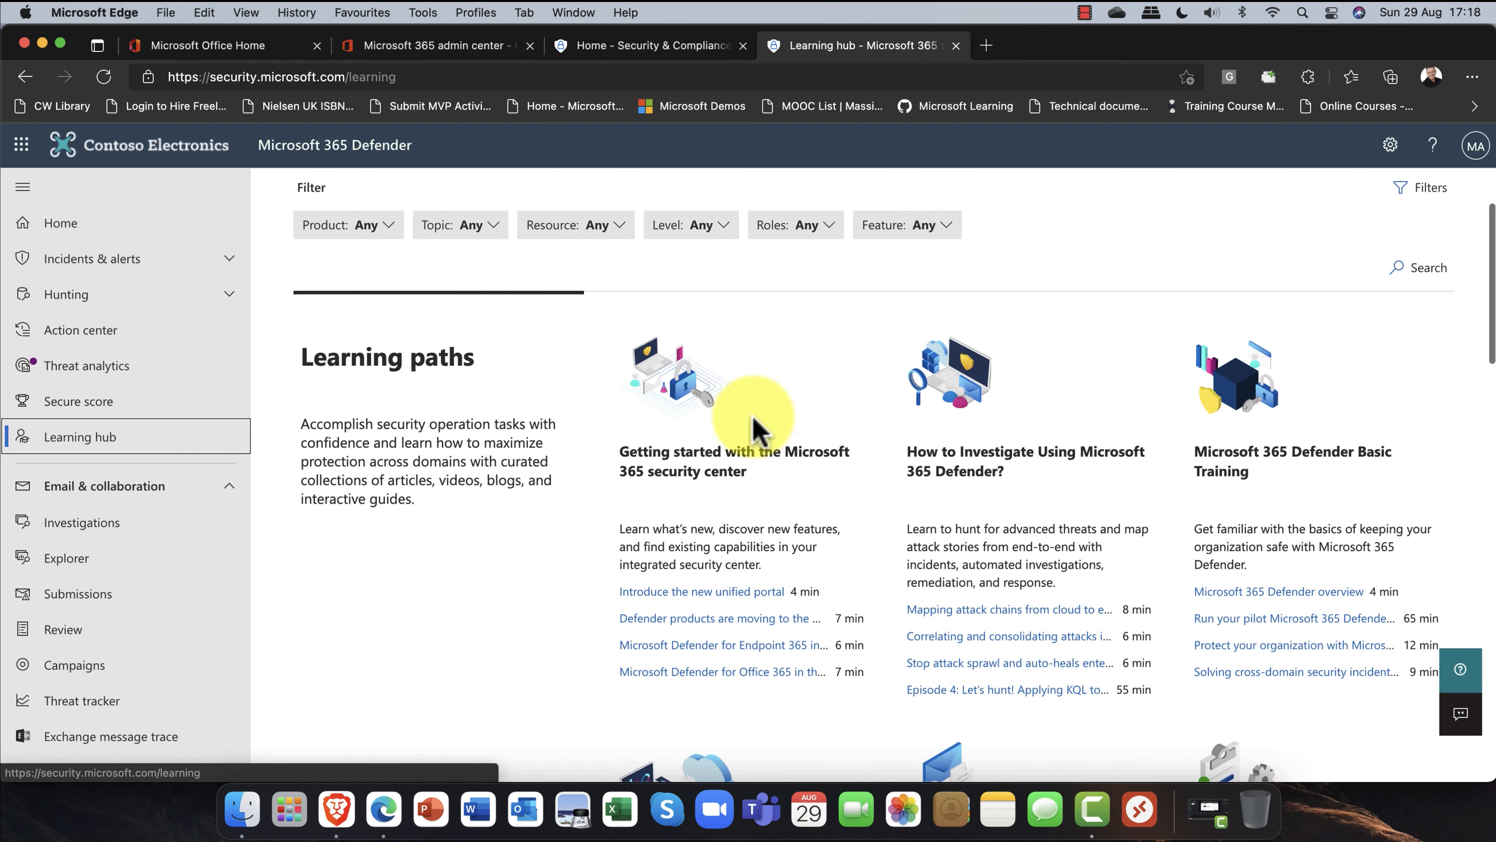
scroll(755, 417, down, 1)
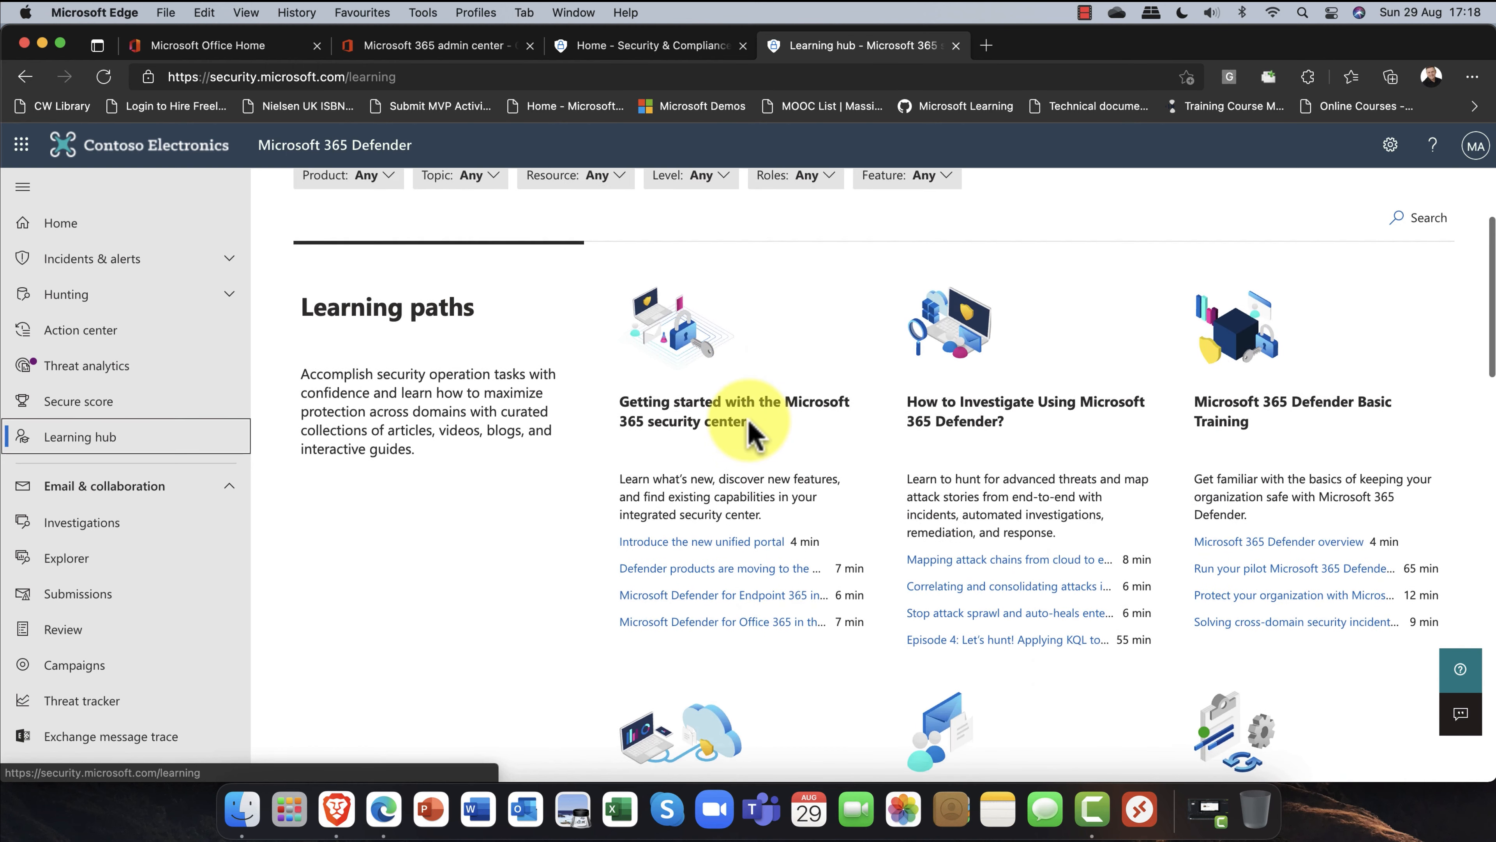
scroll(752, 430, down, 1)
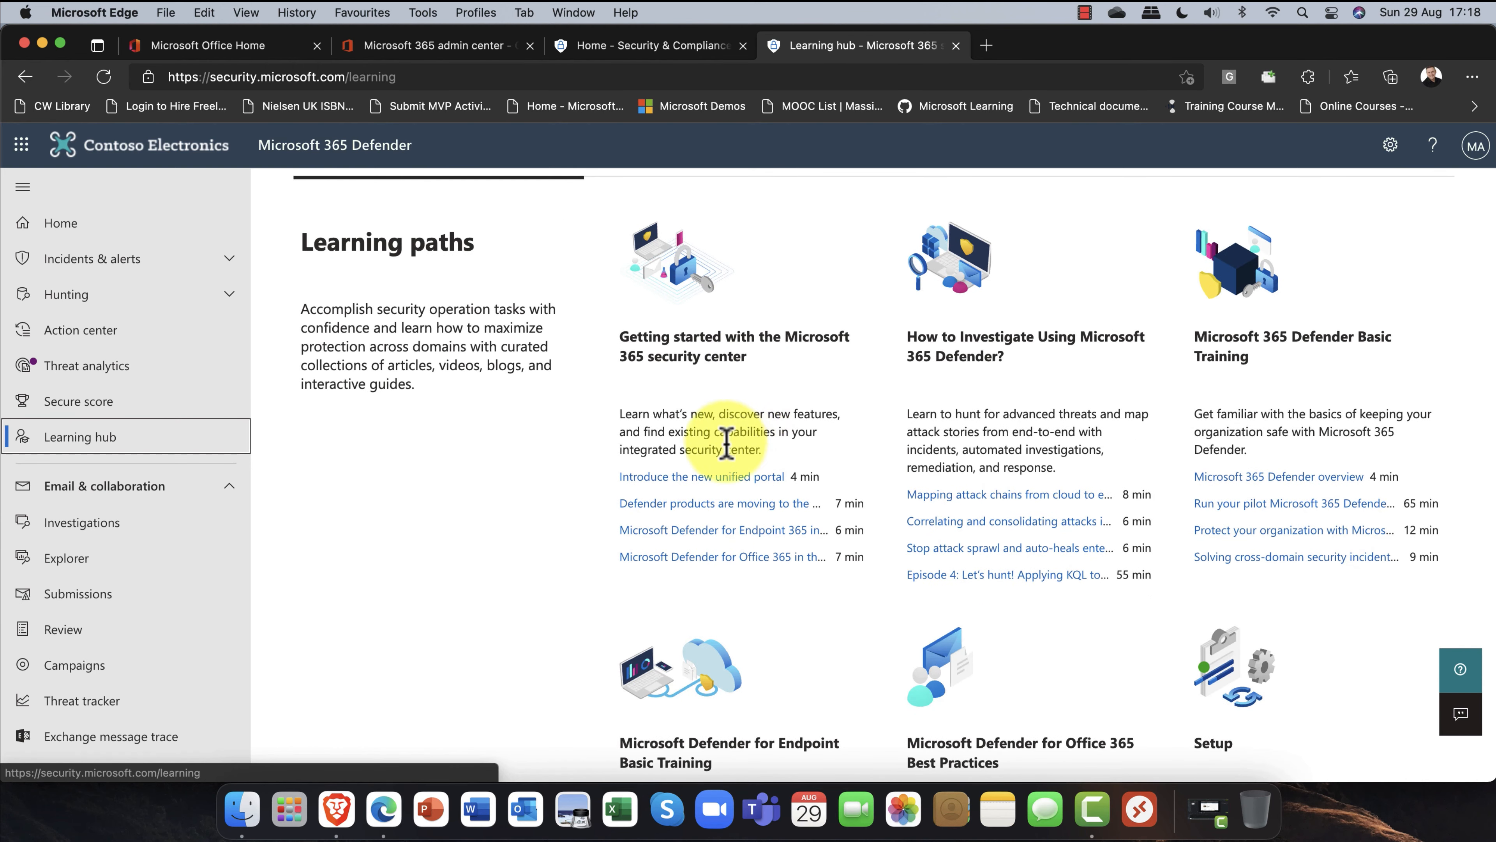
scroll(714, 557, down, 1)
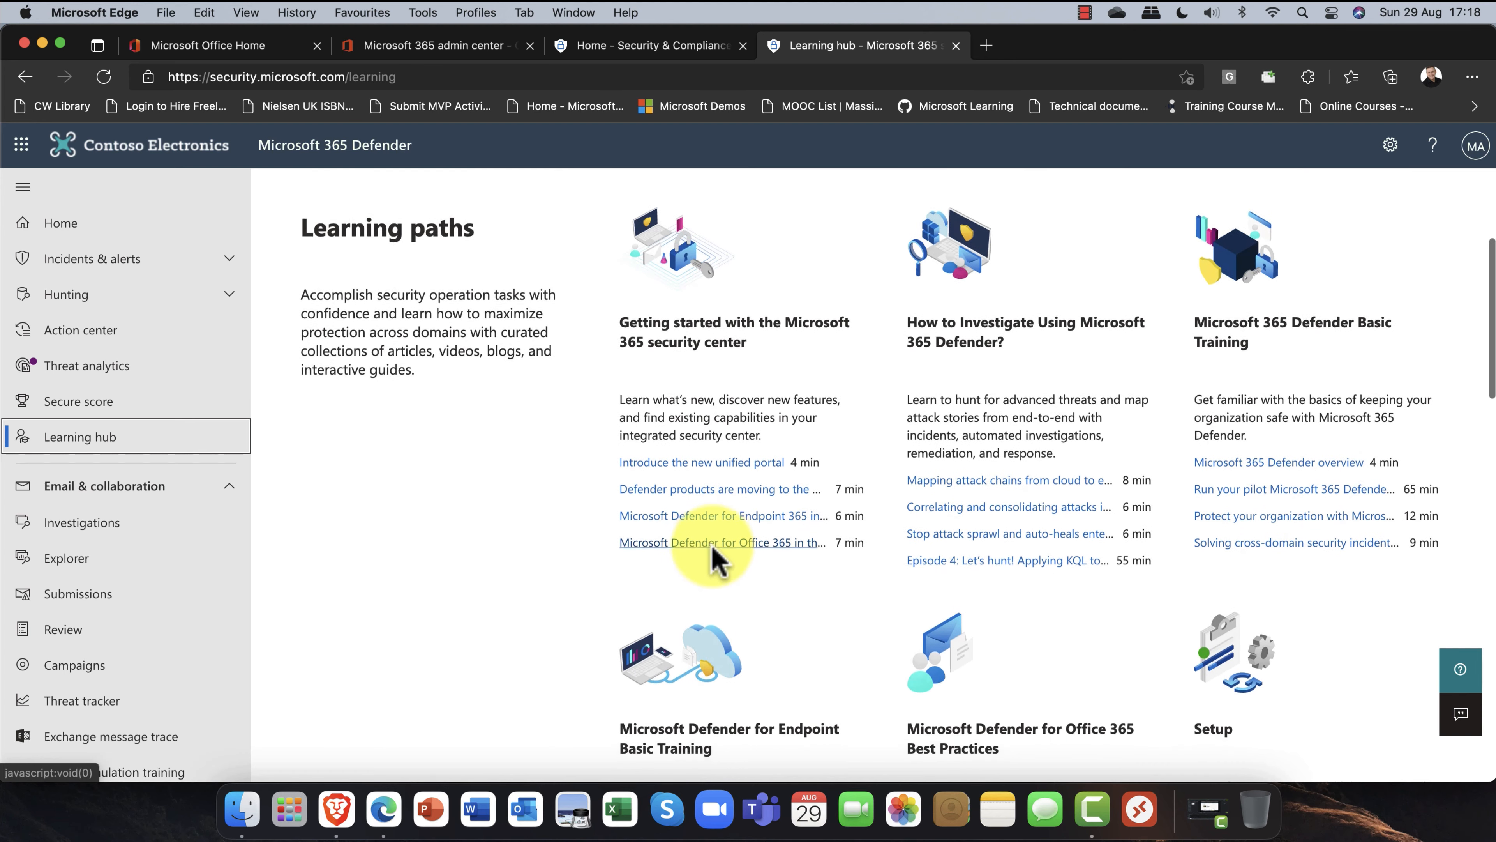
scroll(713, 548, down, 4)
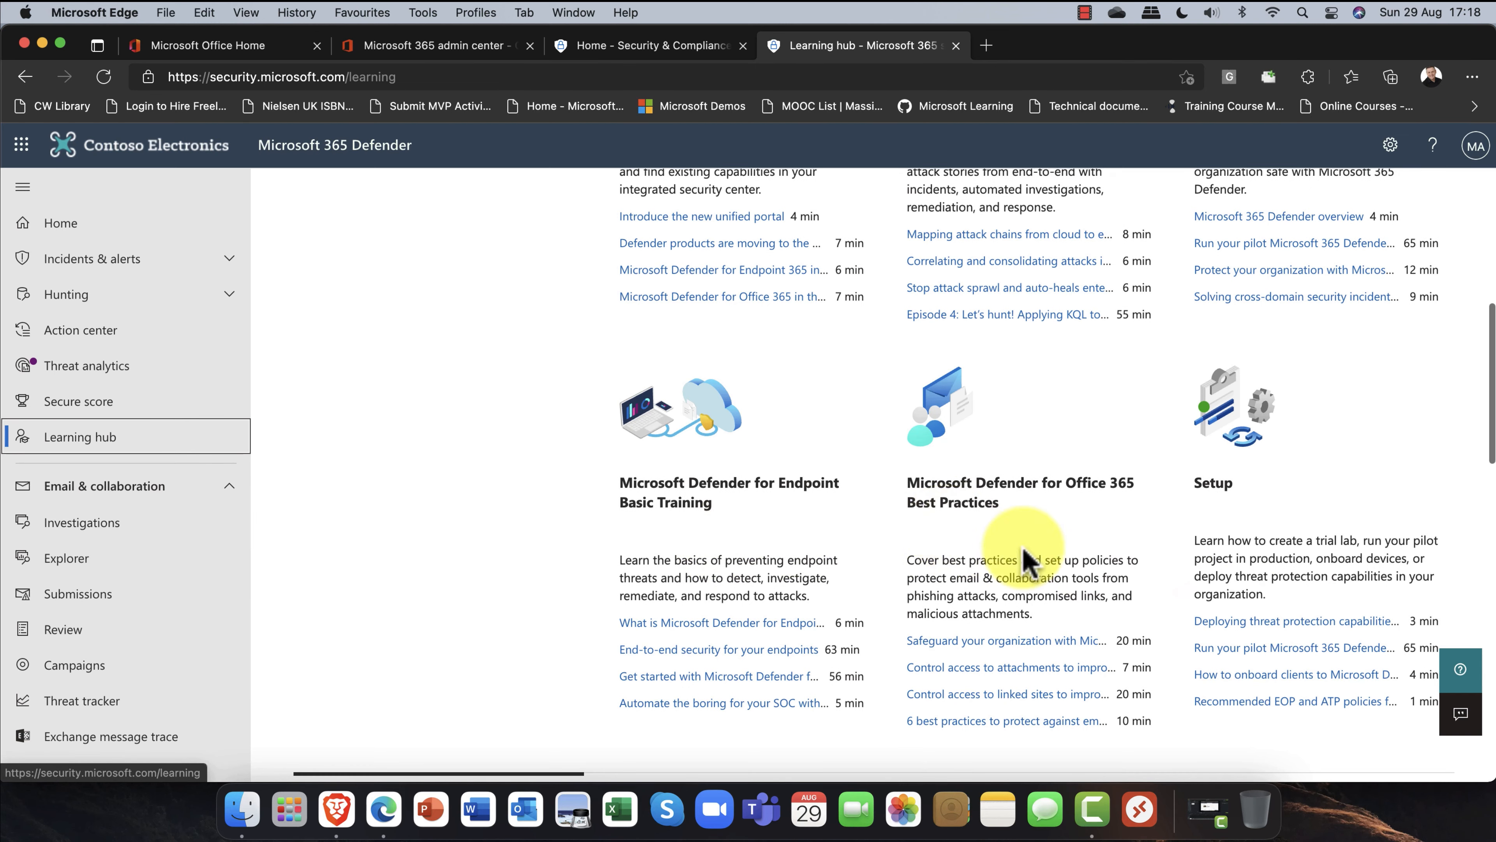
scroll(1207, 596, up, 4)
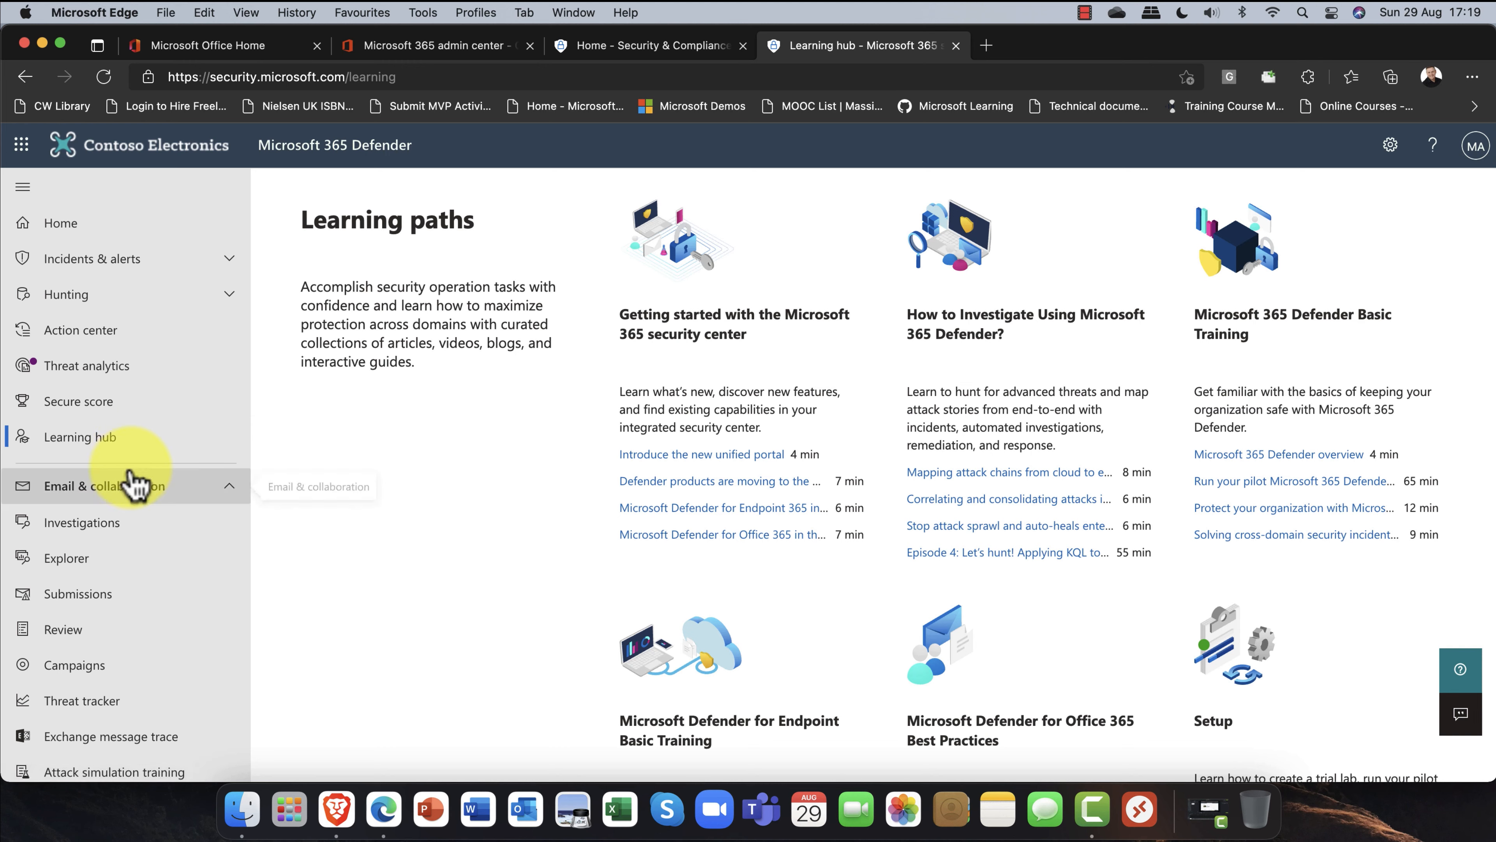
Step: Open the Attack simulation training overview under Email & collaboration
scroll(139, 481, down, 1)
scroll(134, 483, down, 5)
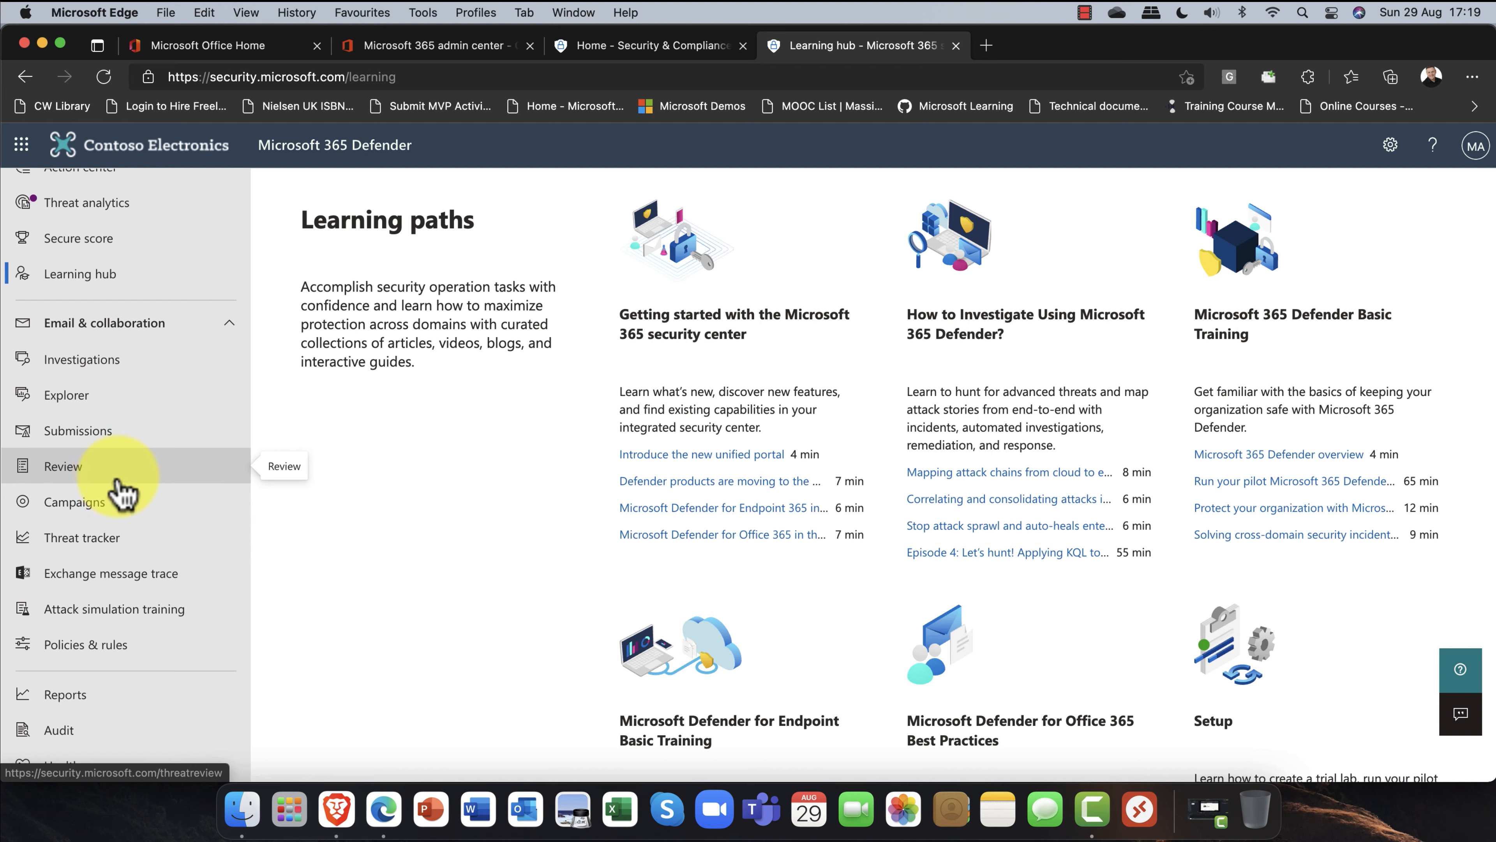
scroll(61, 618, up, 1)
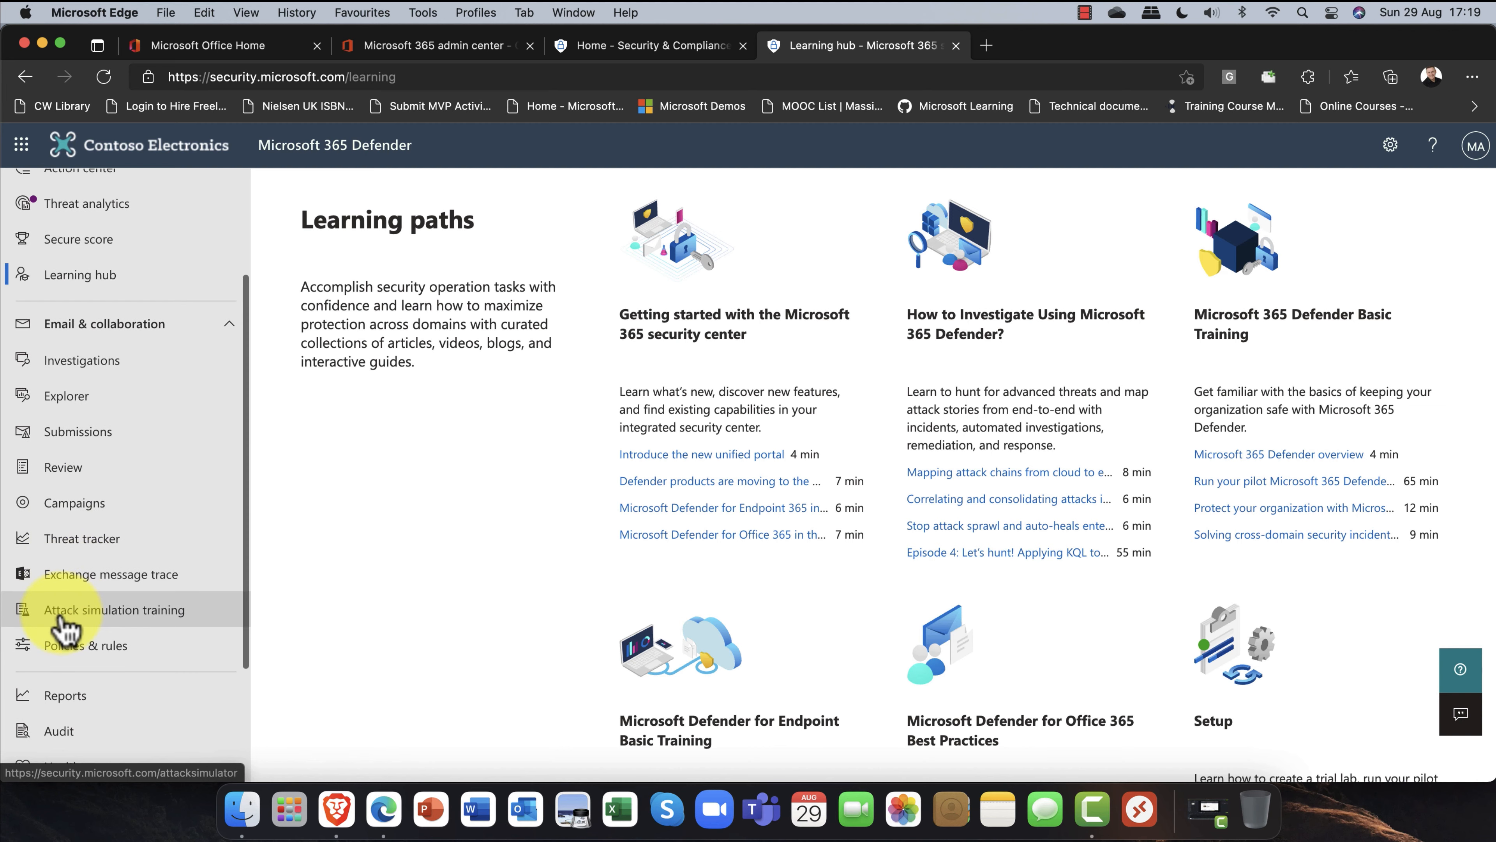
click(63, 619)
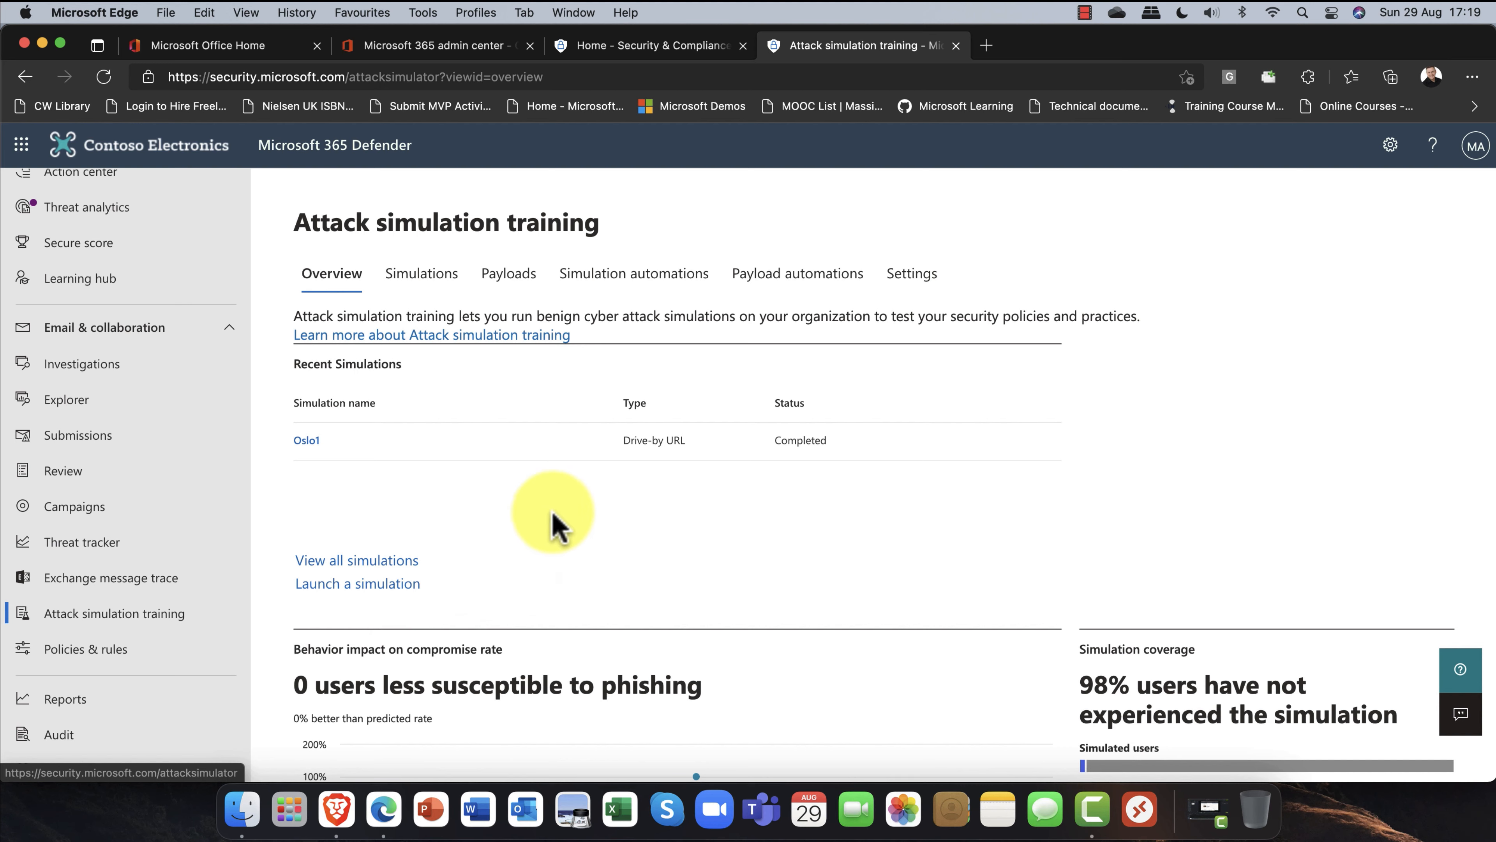
Step: View the attack simulation payloads and simulation automations, and inspect the new automation wizard before cancelling it
click(518, 276)
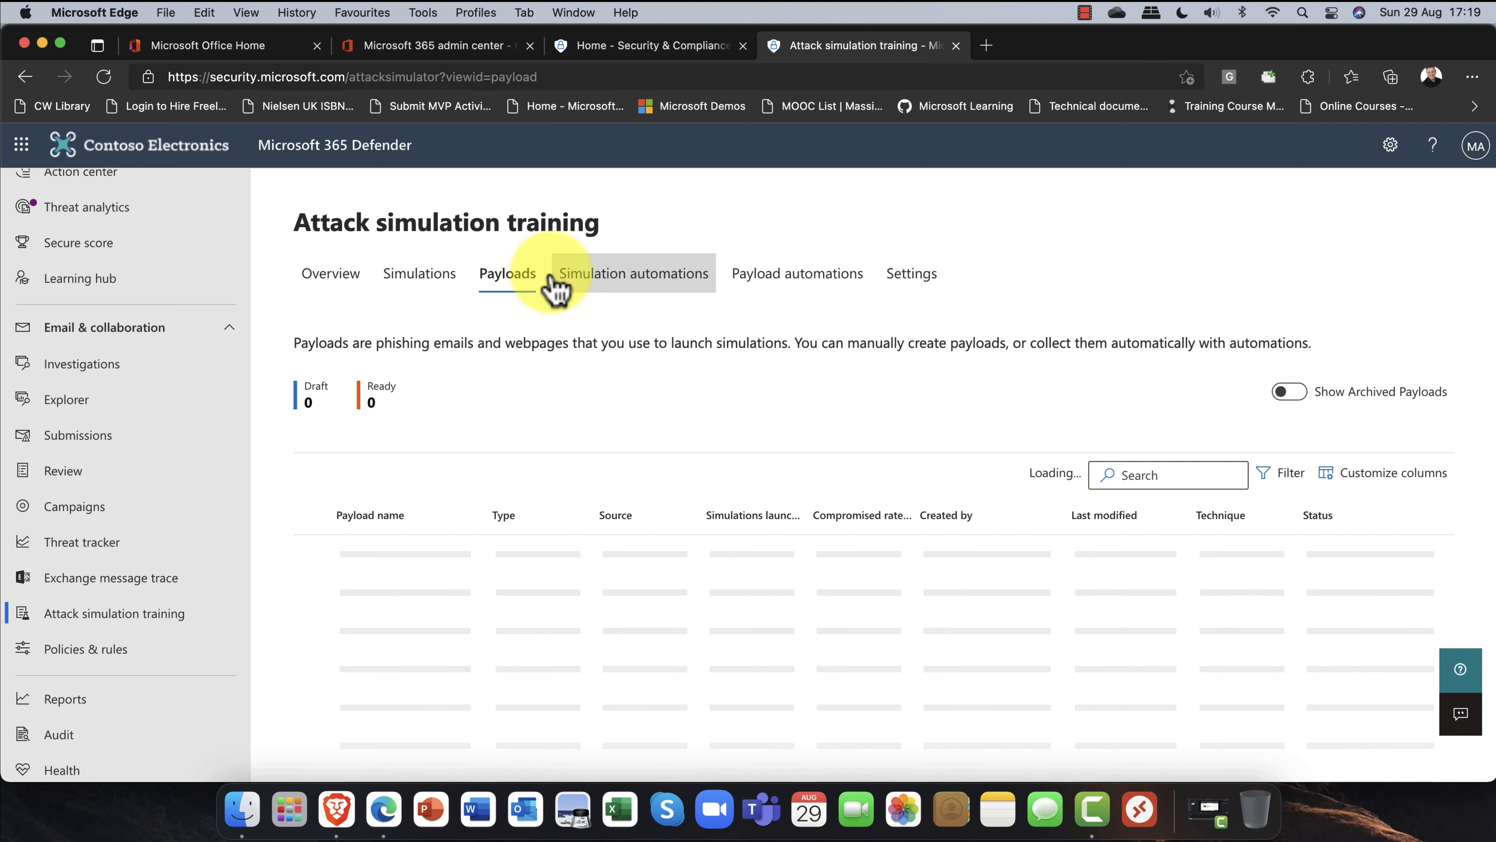
click(625, 287)
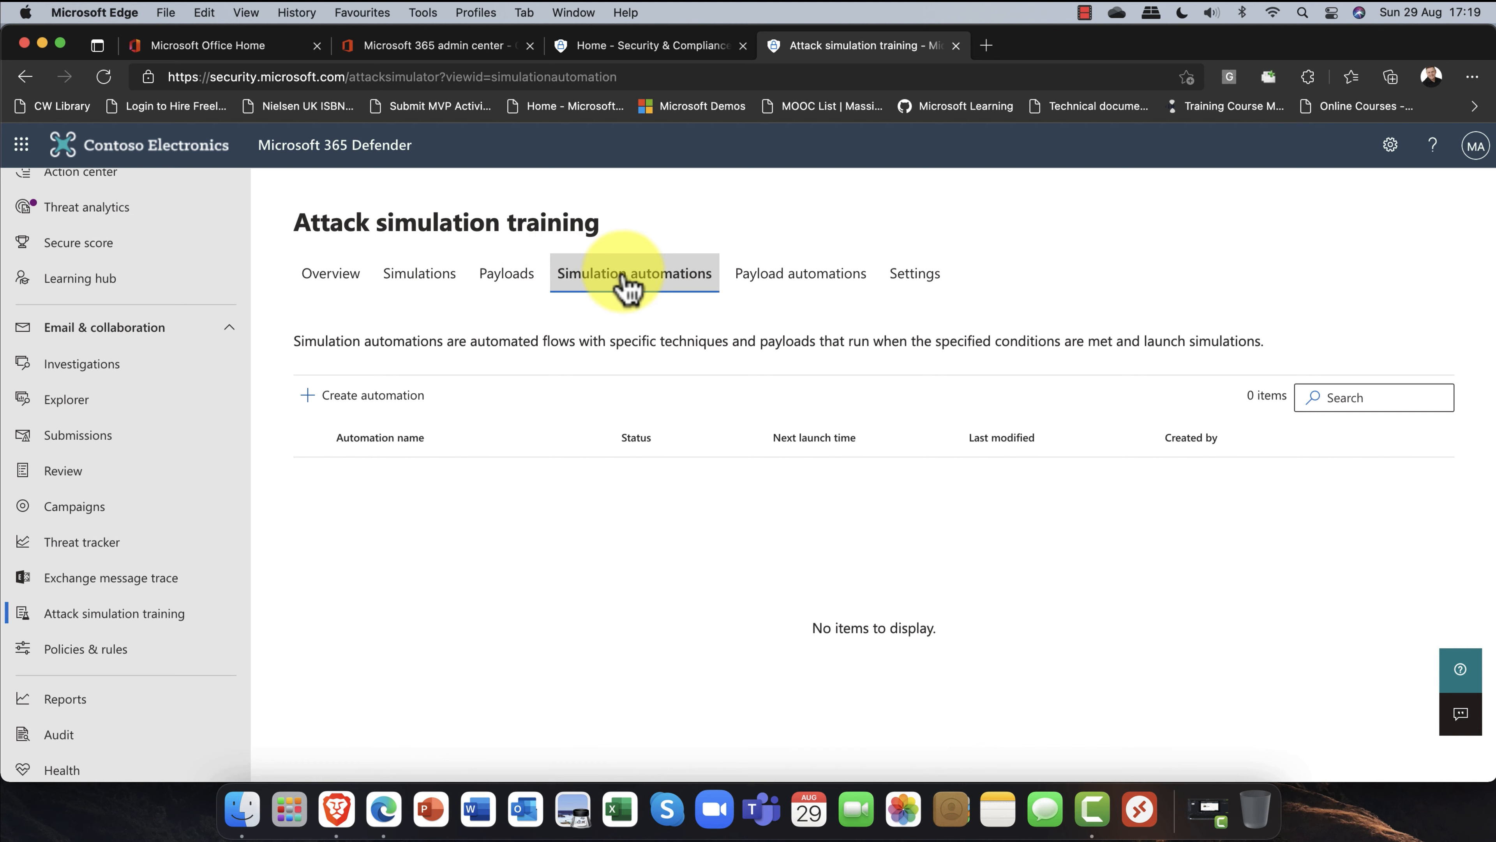
click(347, 398)
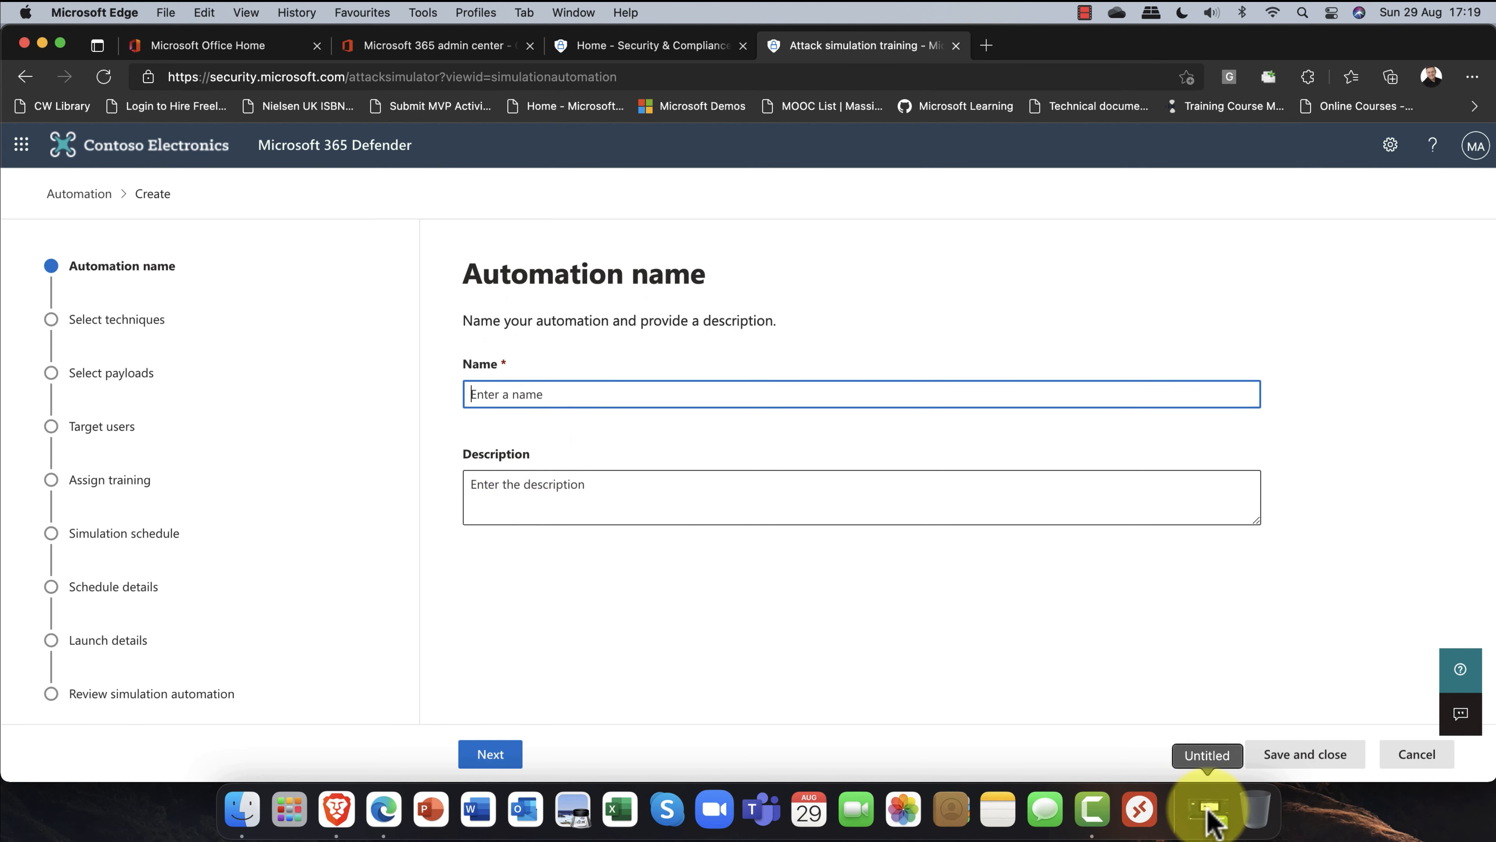
click(1400, 761)
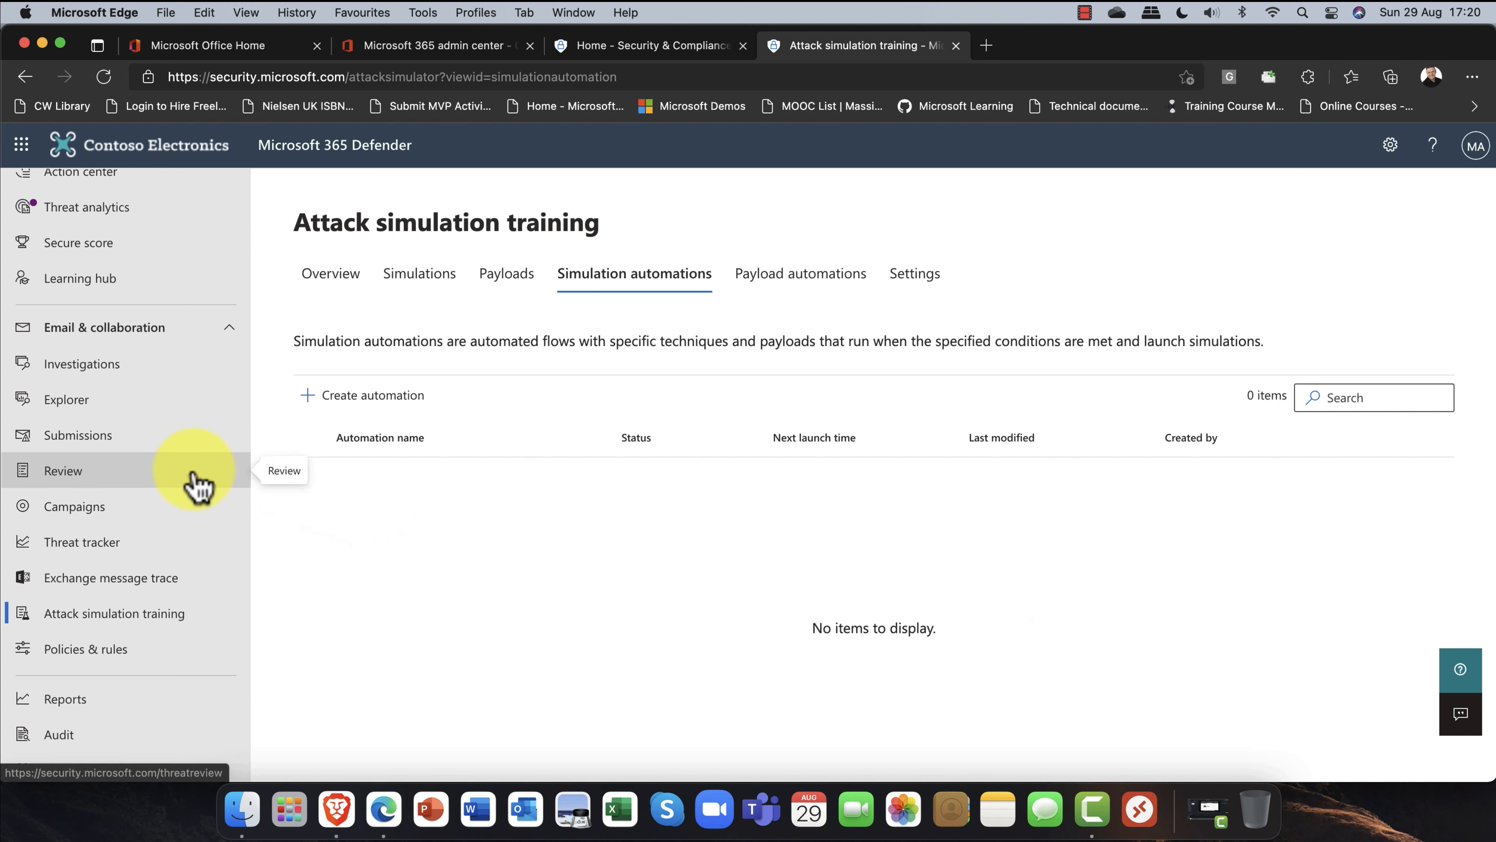
scroll(53, 509, down, 5)
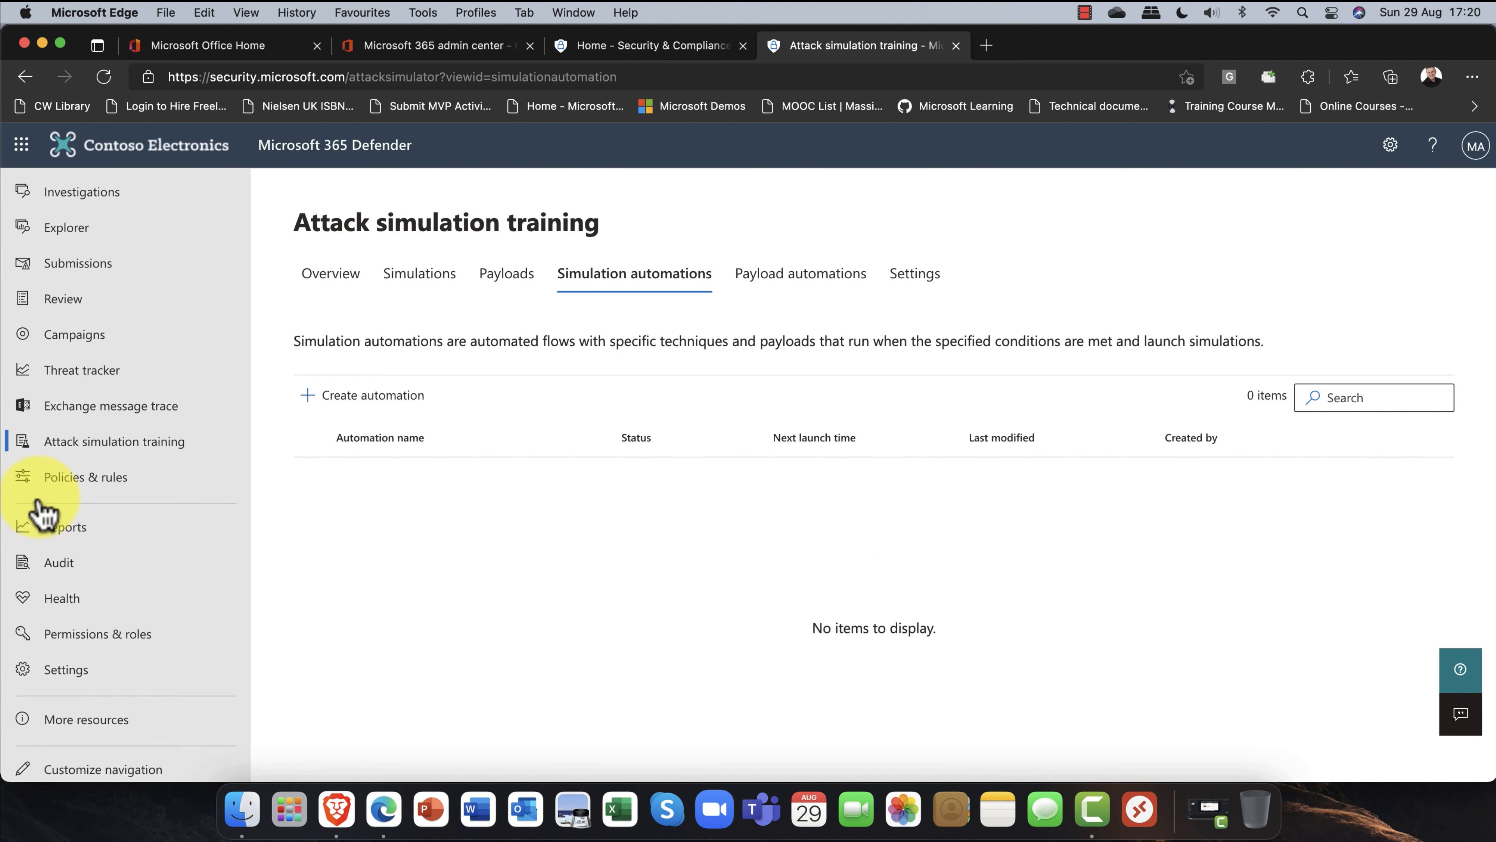
scroll(40, 510, up, 8)
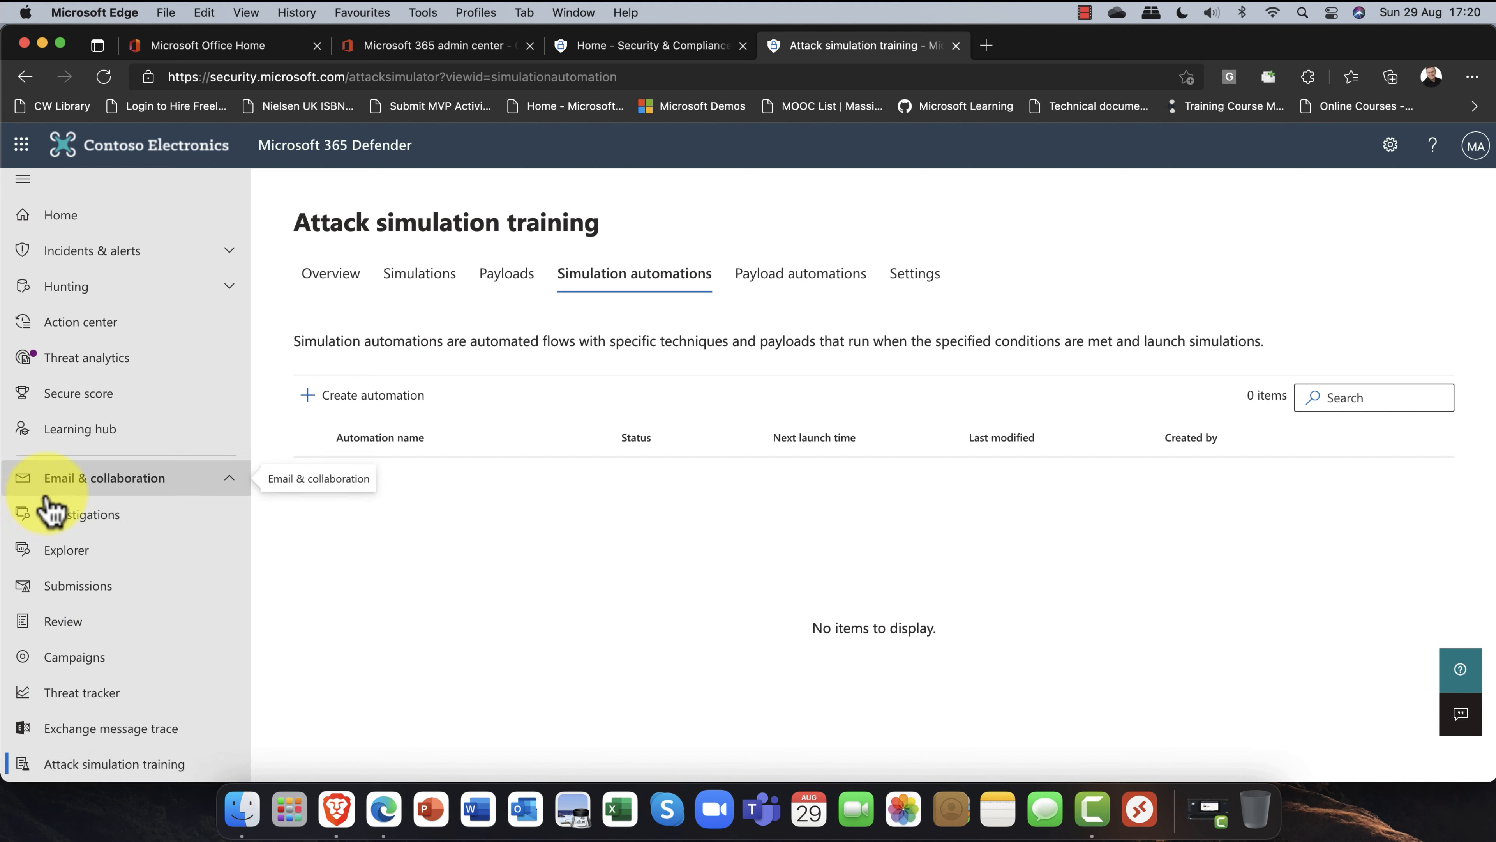
Step: Open the Identities settings in the security center to view the Microsoft Defender for Identity options
scroll(57, 511, down, 8)
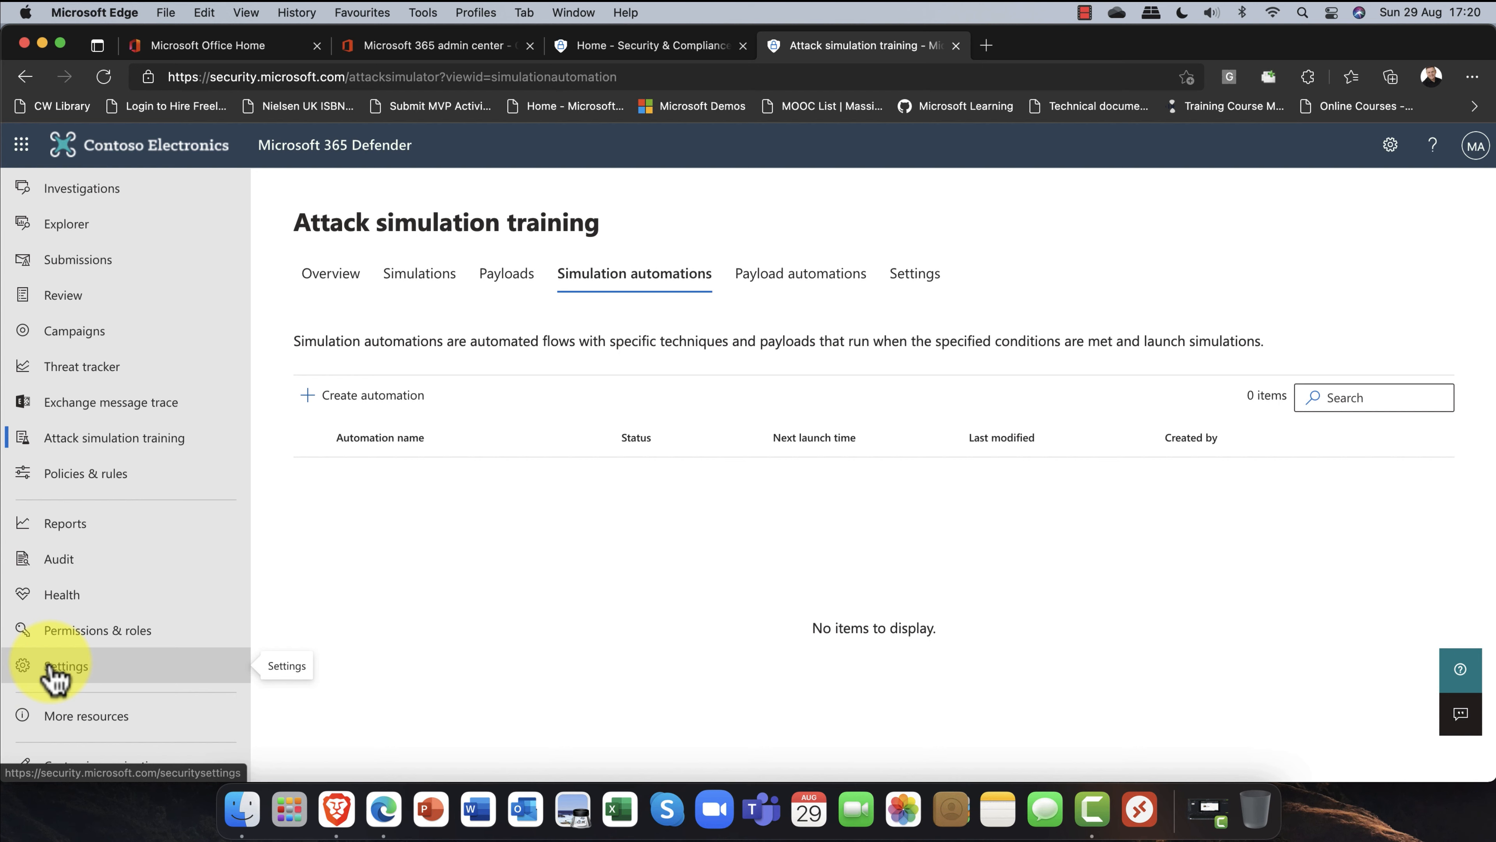
click(54, 678)
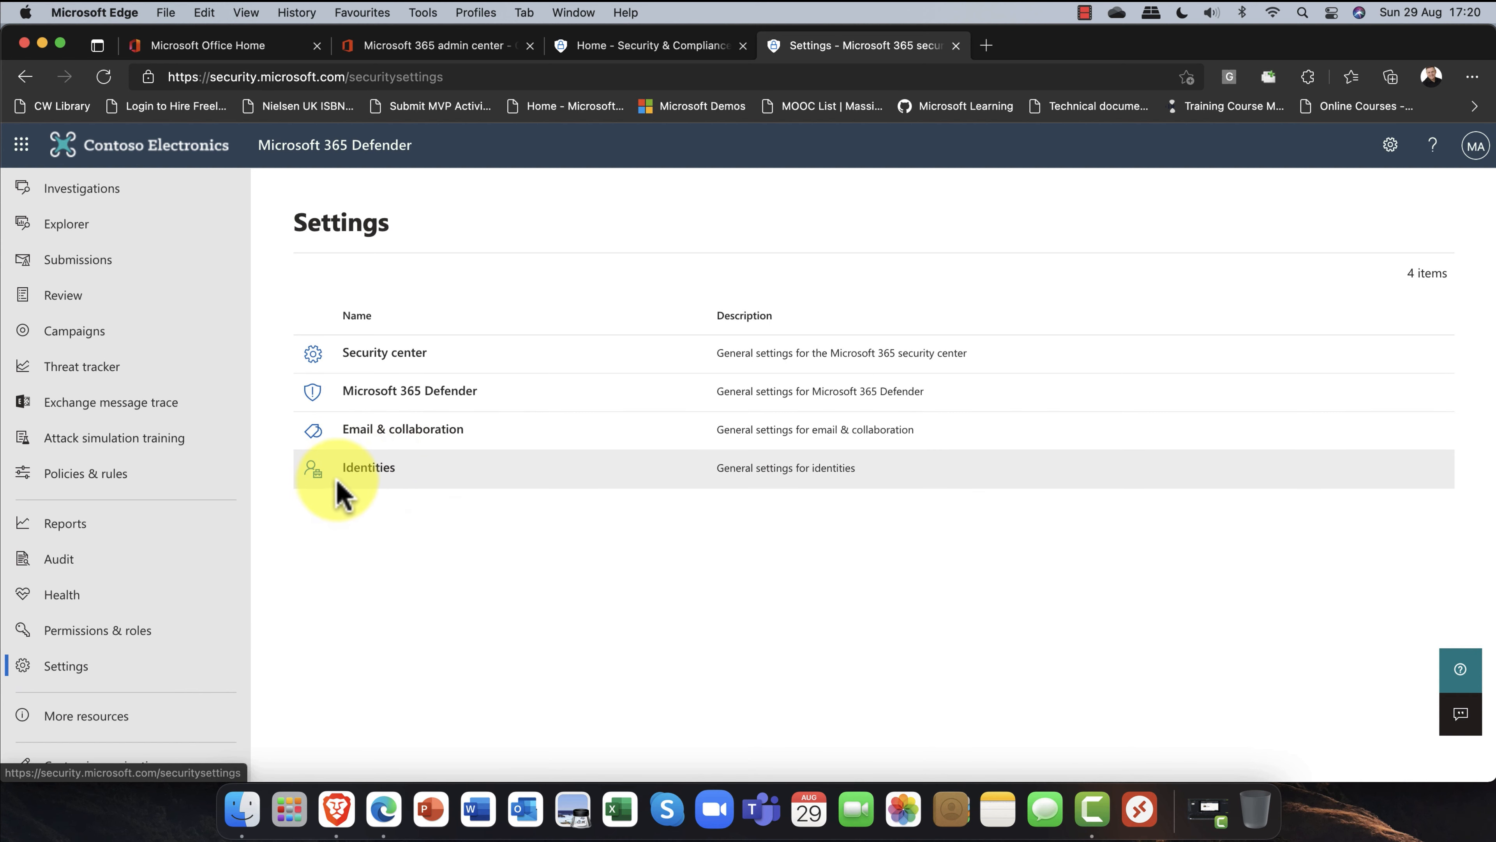
click(359, 479)
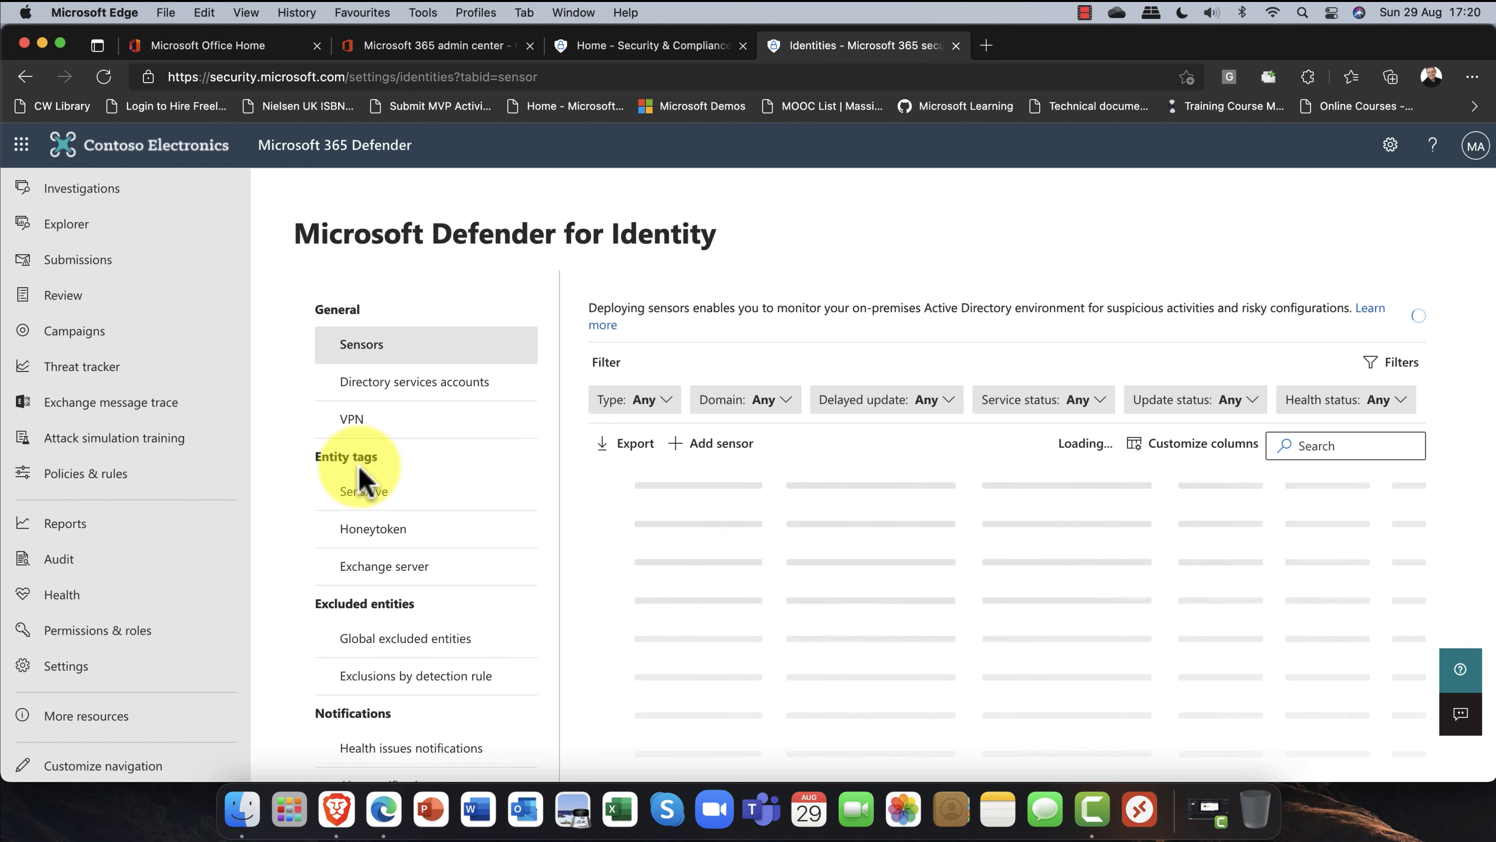
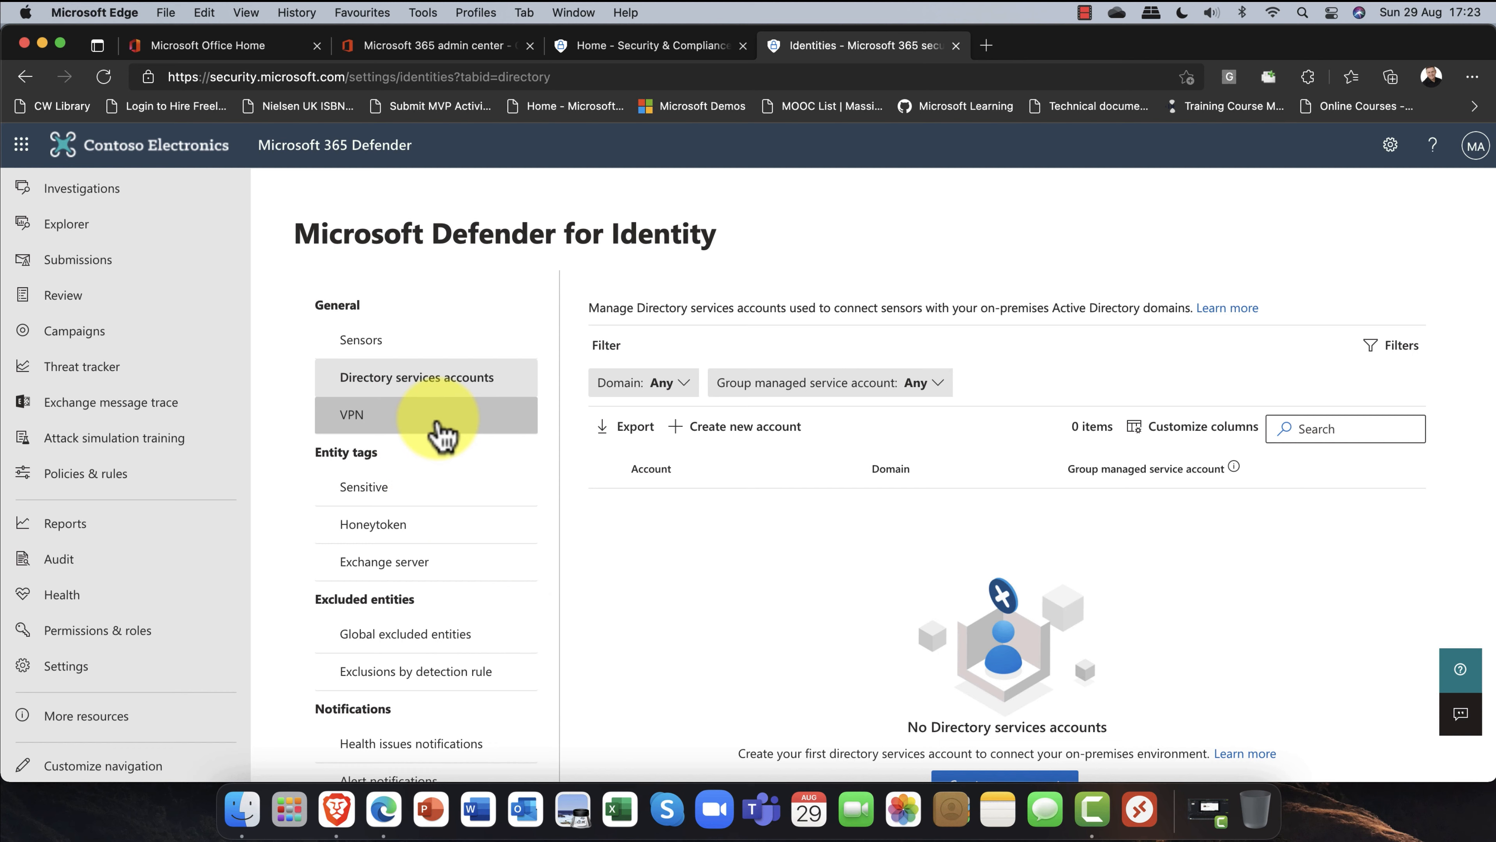
Step: Try the Enable RADIUS accounting option in the VPN settings without saving, and return to the Sensors page
click(442, 436)
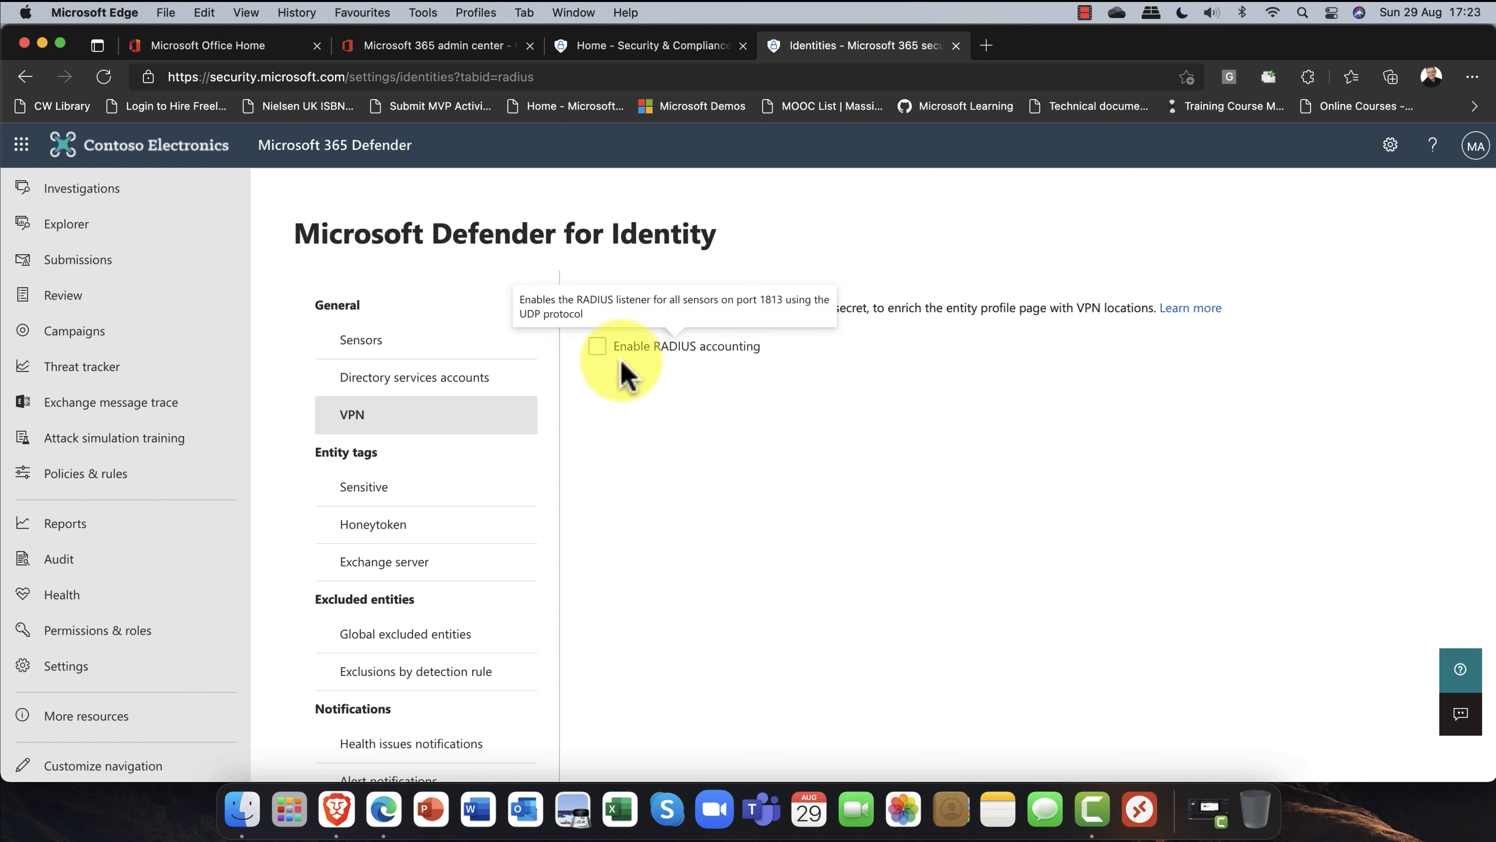
click(663, 359)
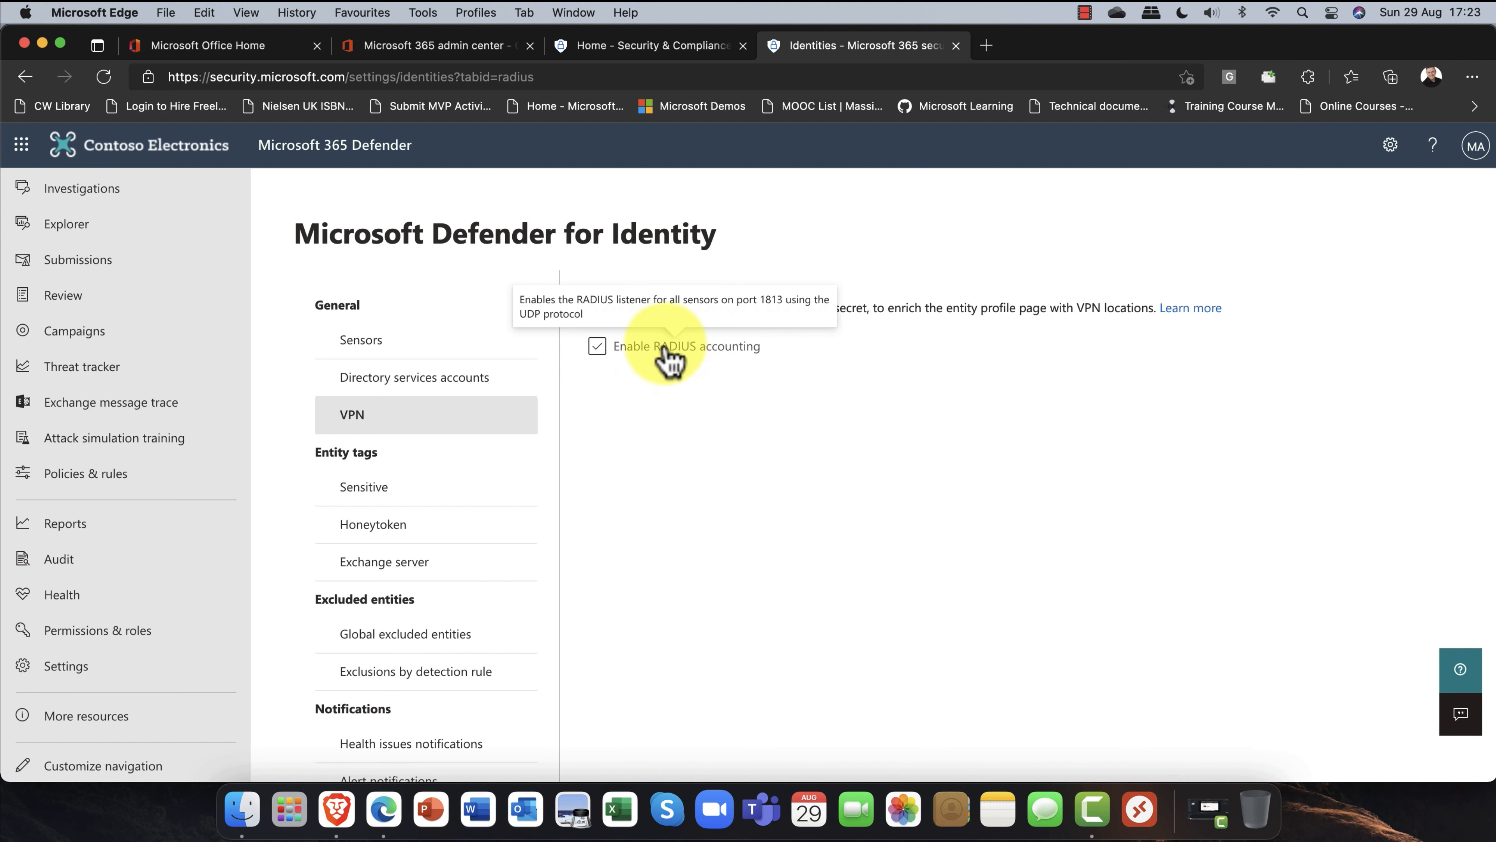
click(629, 360)
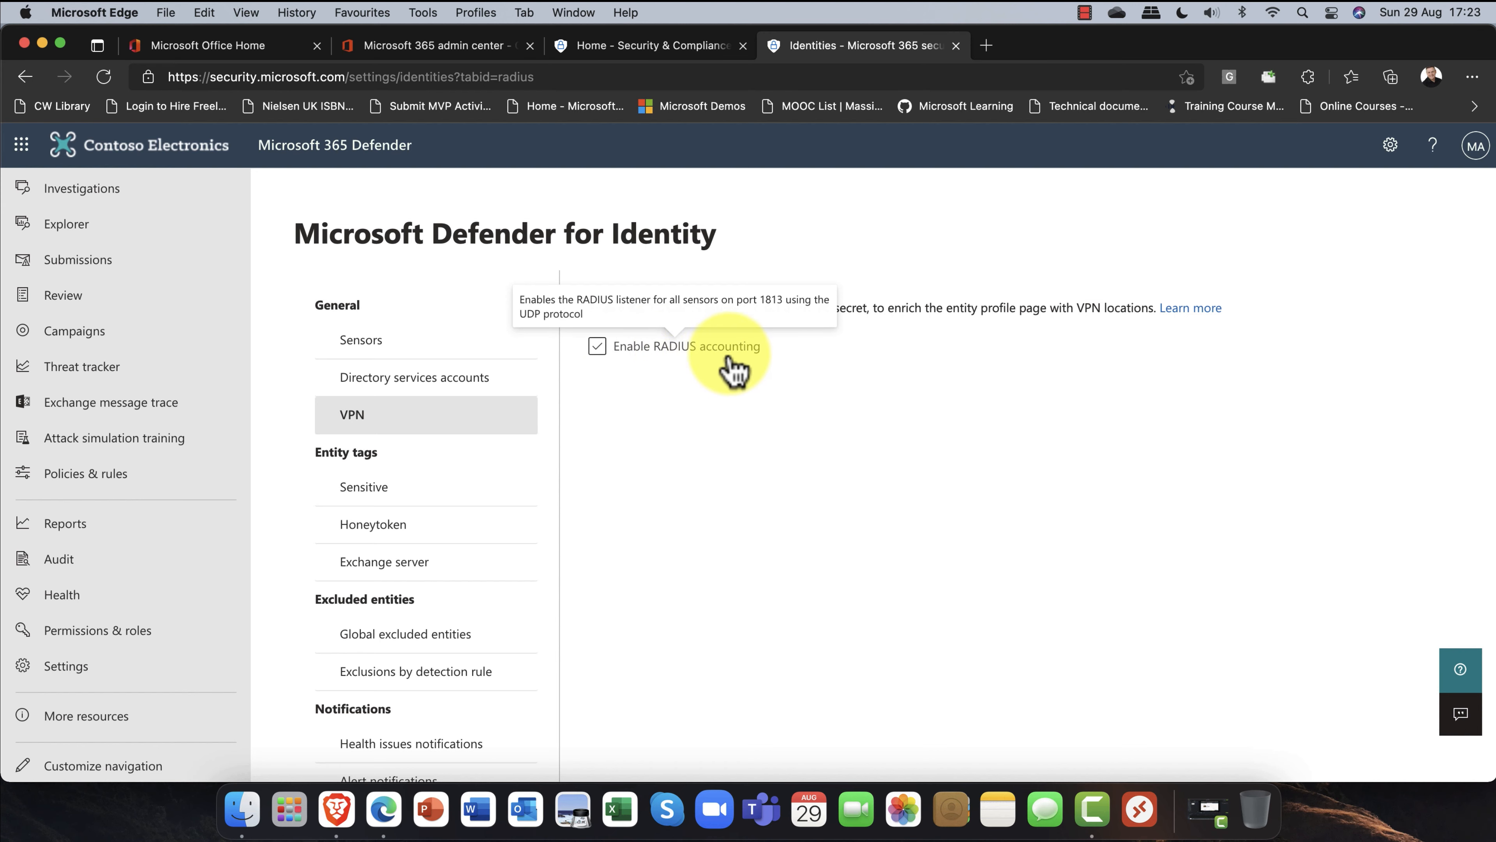
click(344, 357)
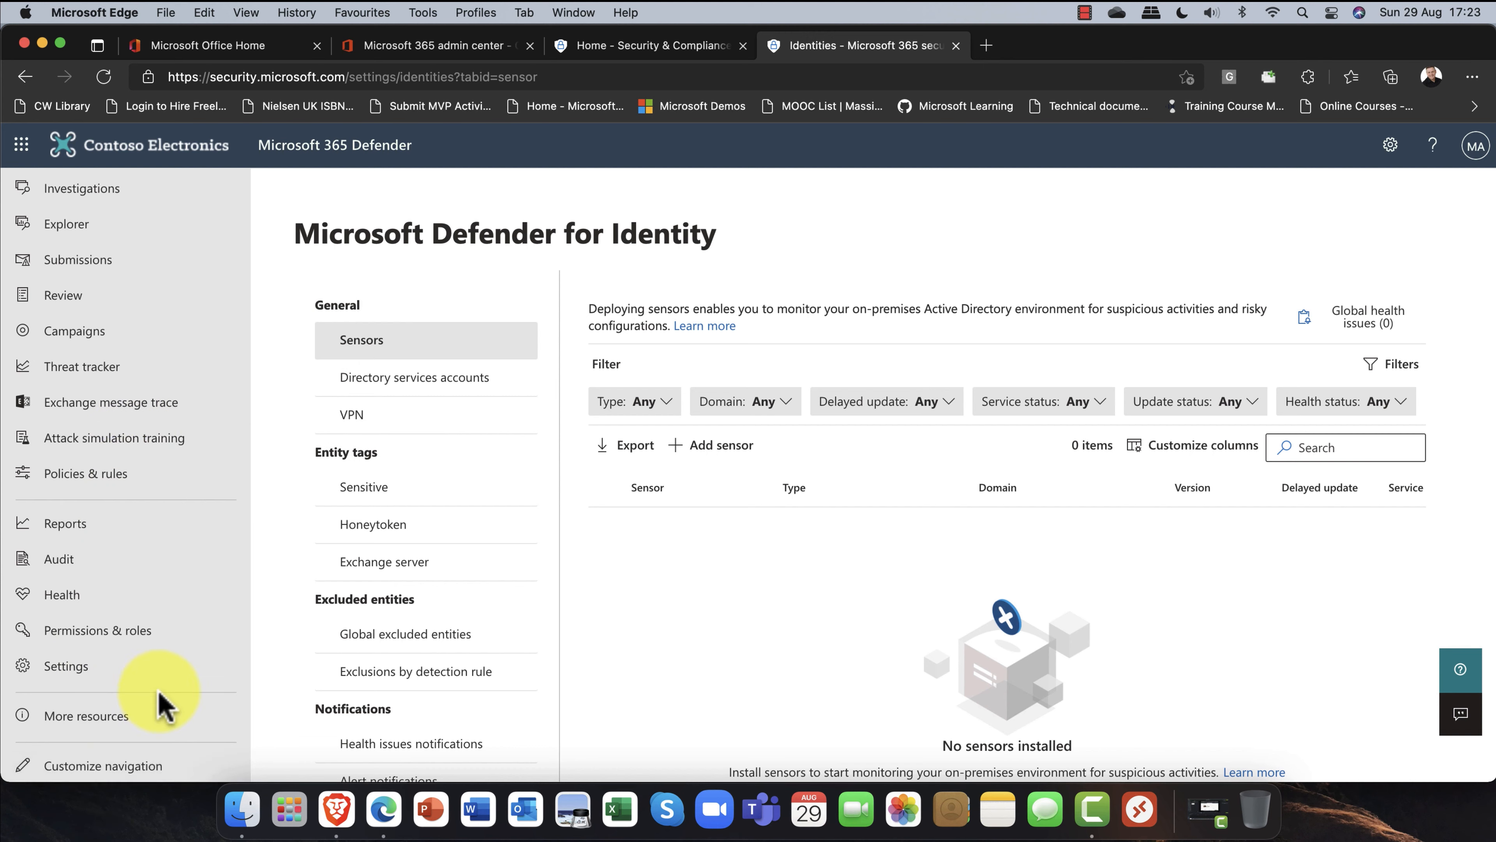
Step: Return to the home page of Microsoft 365 Defender
scroll(160, 695, up, 5)
scroll(167, 693, up, 2)
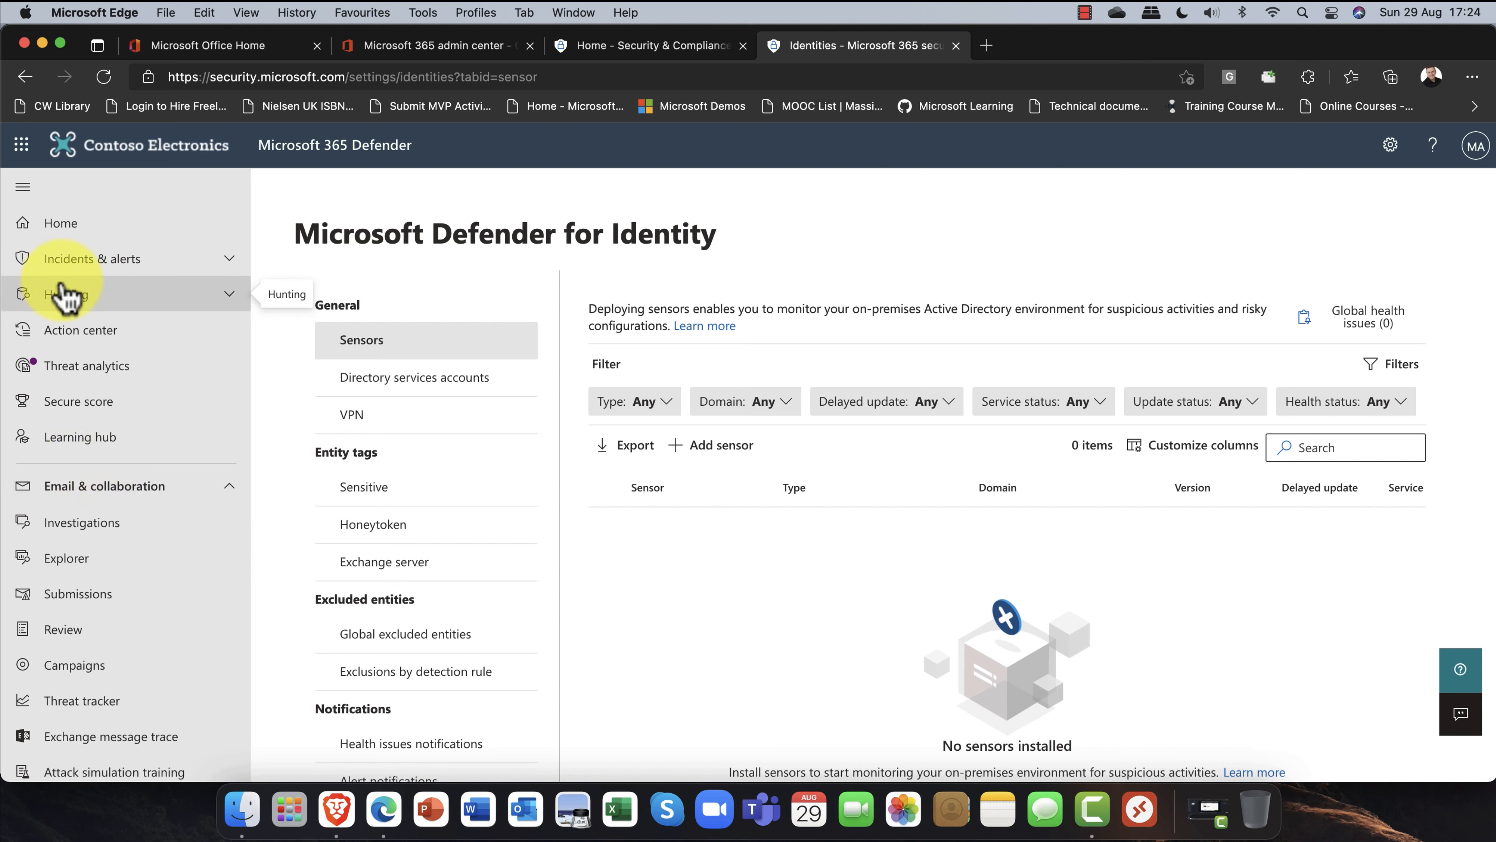
click(74, 227)
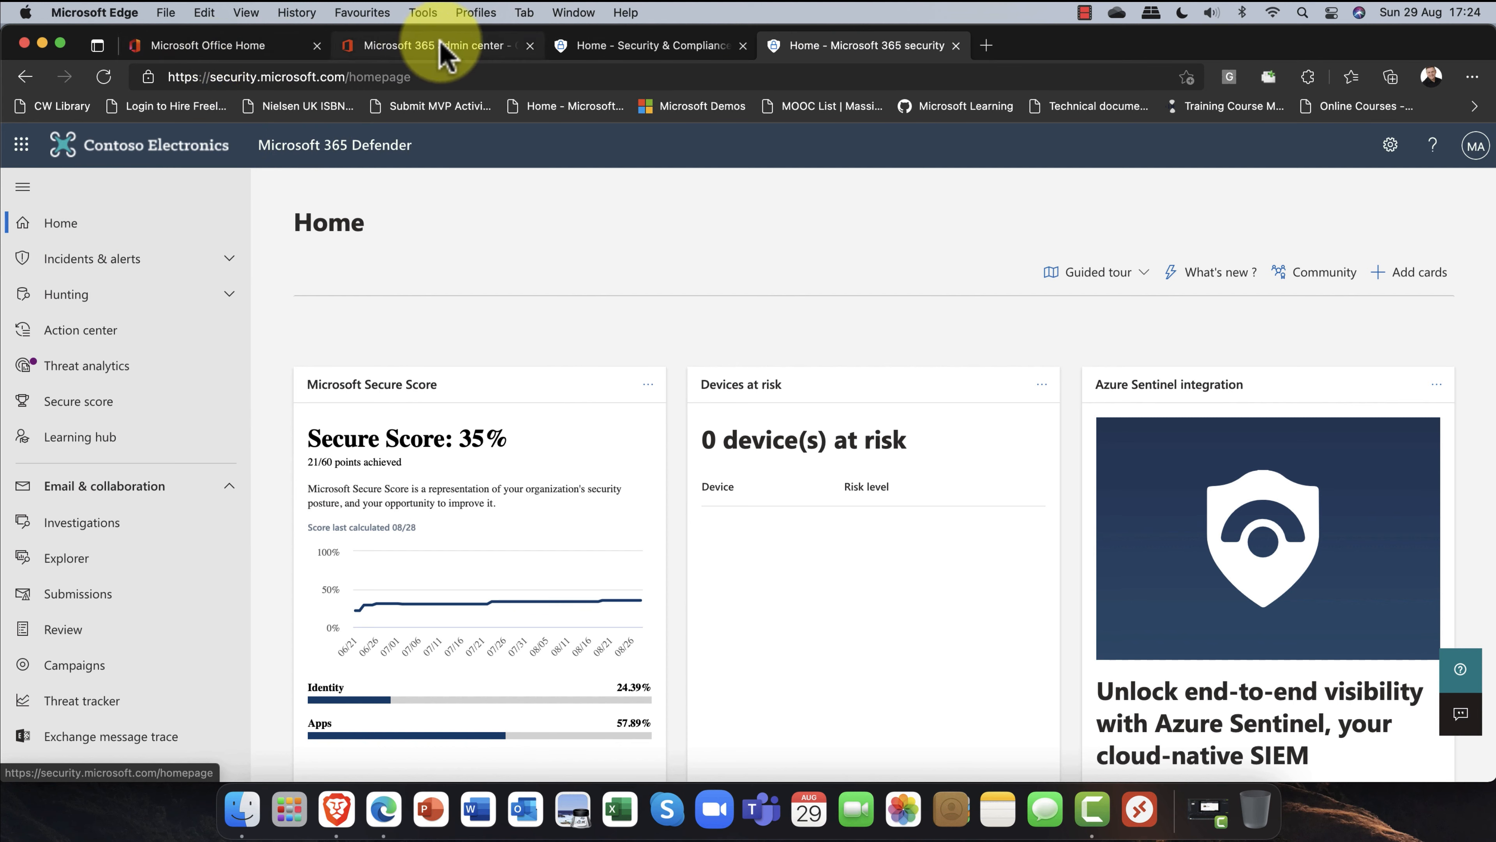
Step: Close the Microsoft 365 security and Security & Compliance pages, and open the Compliance admin center from the Microsoft 365 admin center
click(956, 46)
click(744, 45)
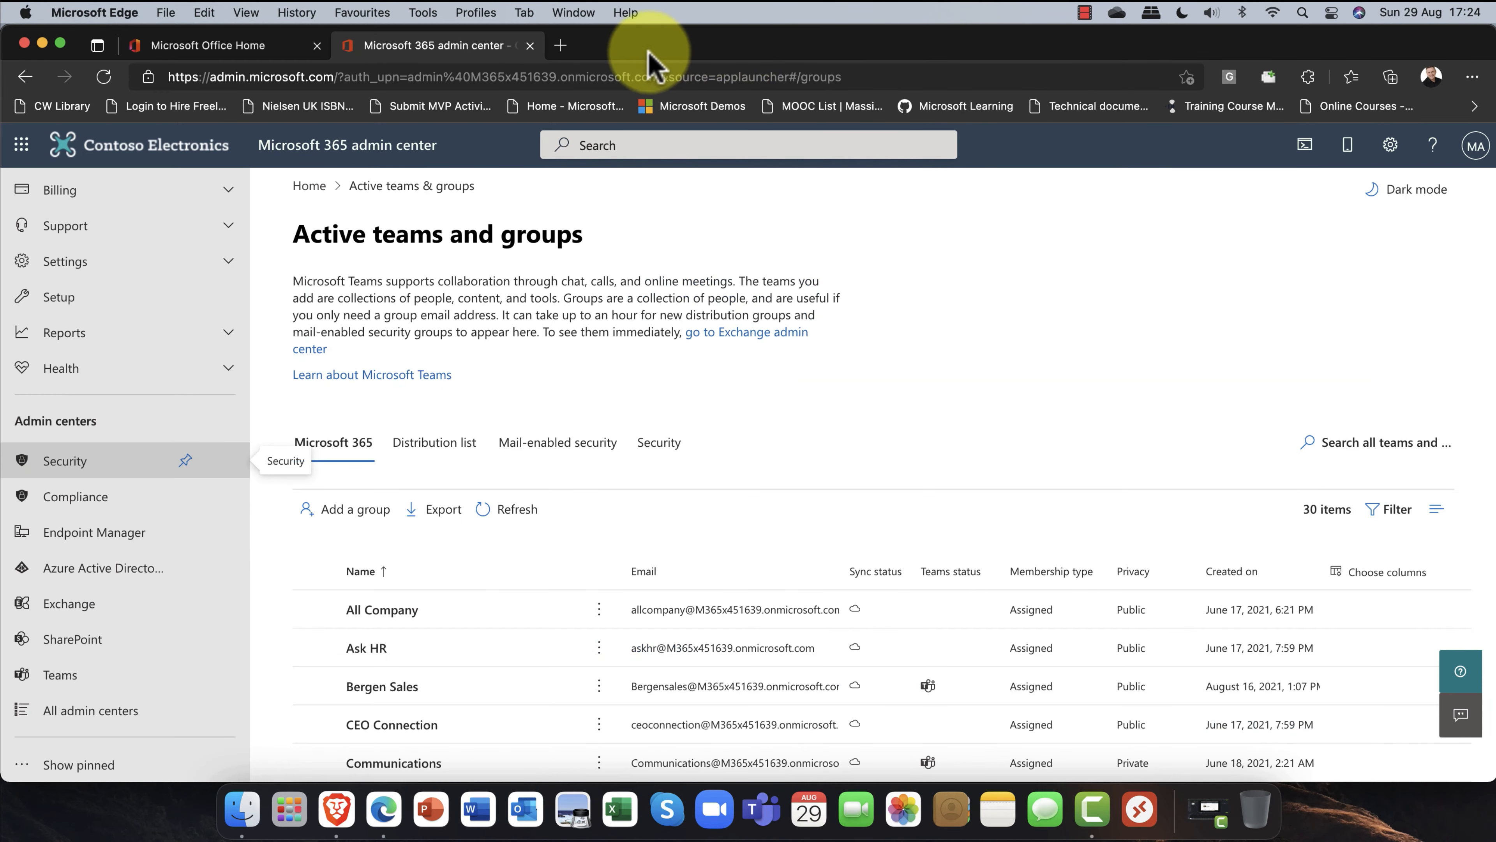
click(70, 511)
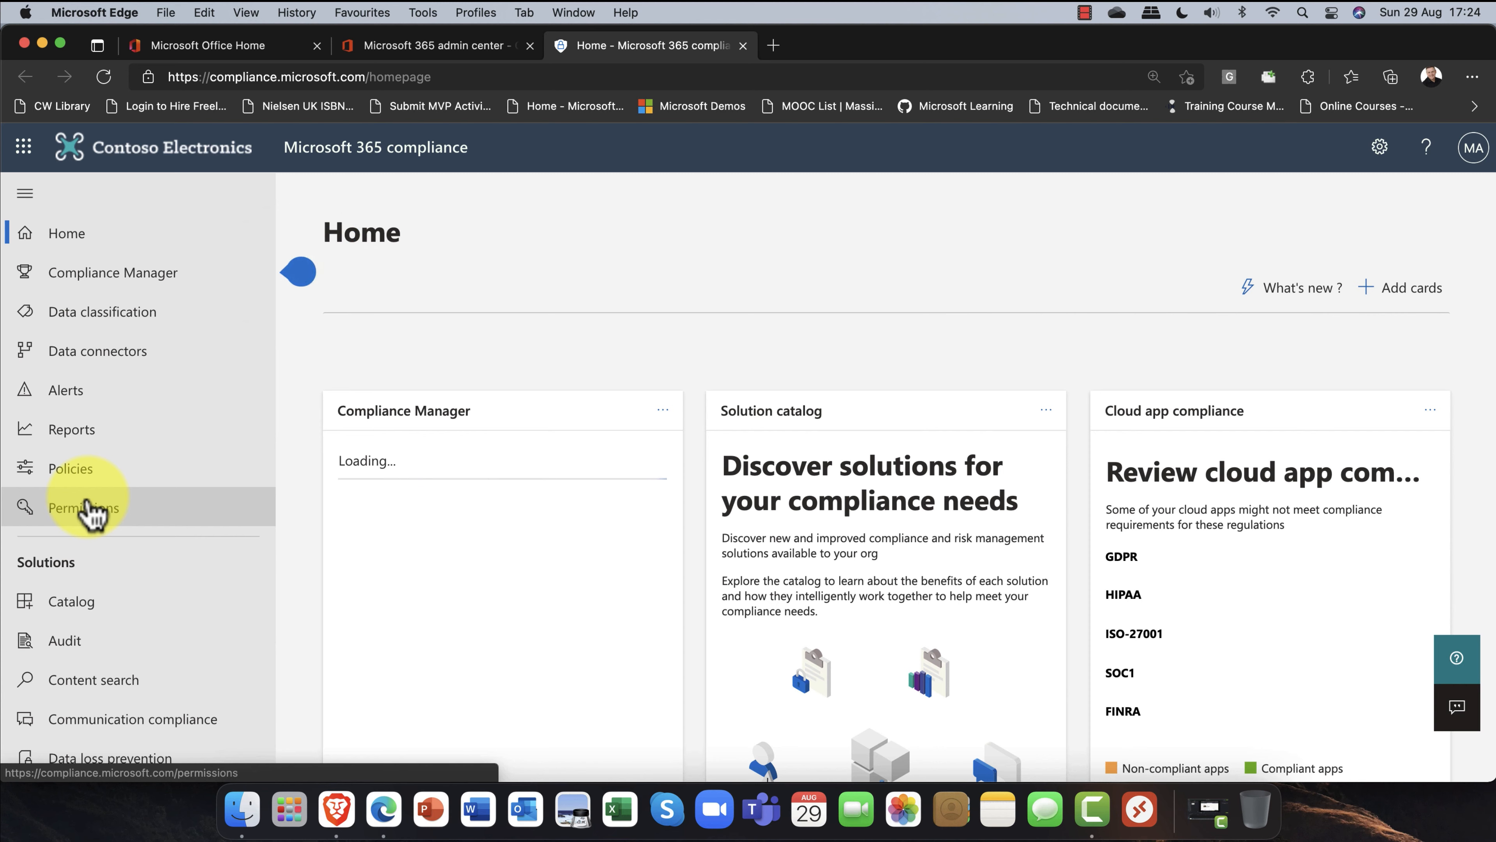
Step: Open Compliance Manager, dismiss its score tip, and examine the overall compliance score and key improvement actions
click(96, 286)
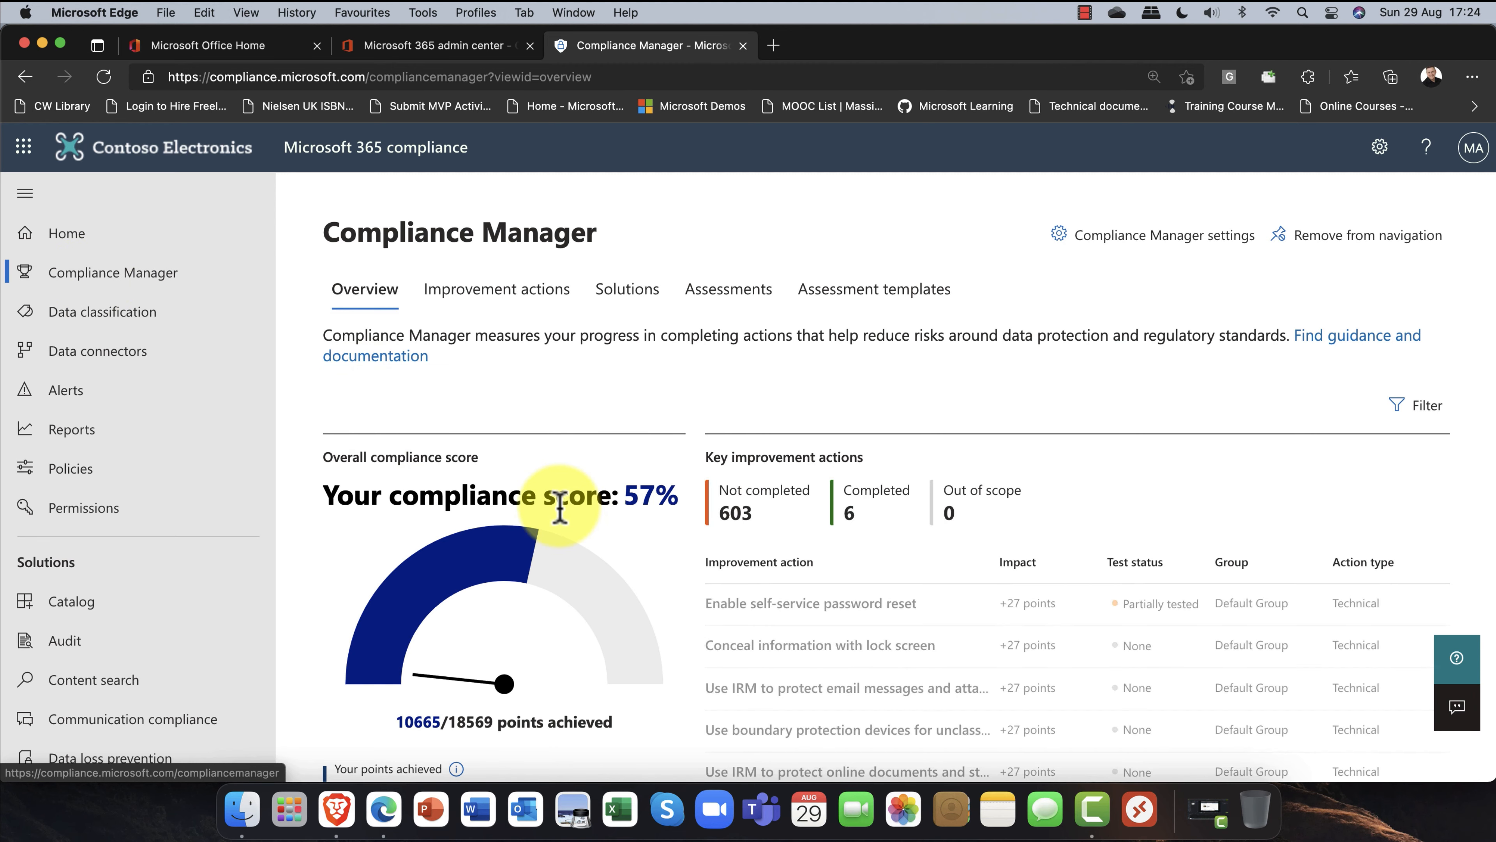
scroll(562, 506, down, 3)
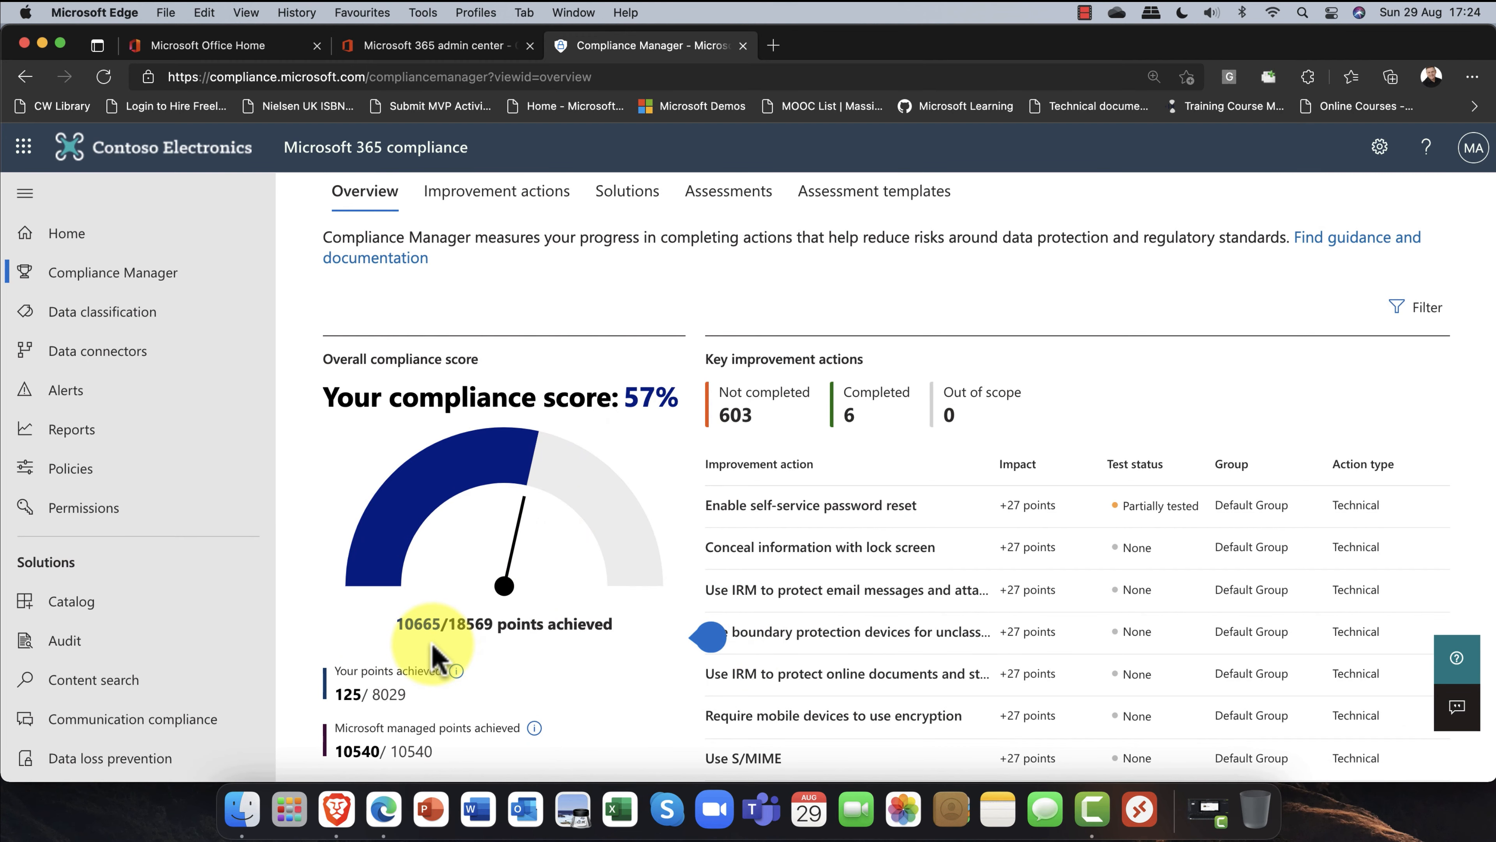
scroll(434, 651, down, 3)
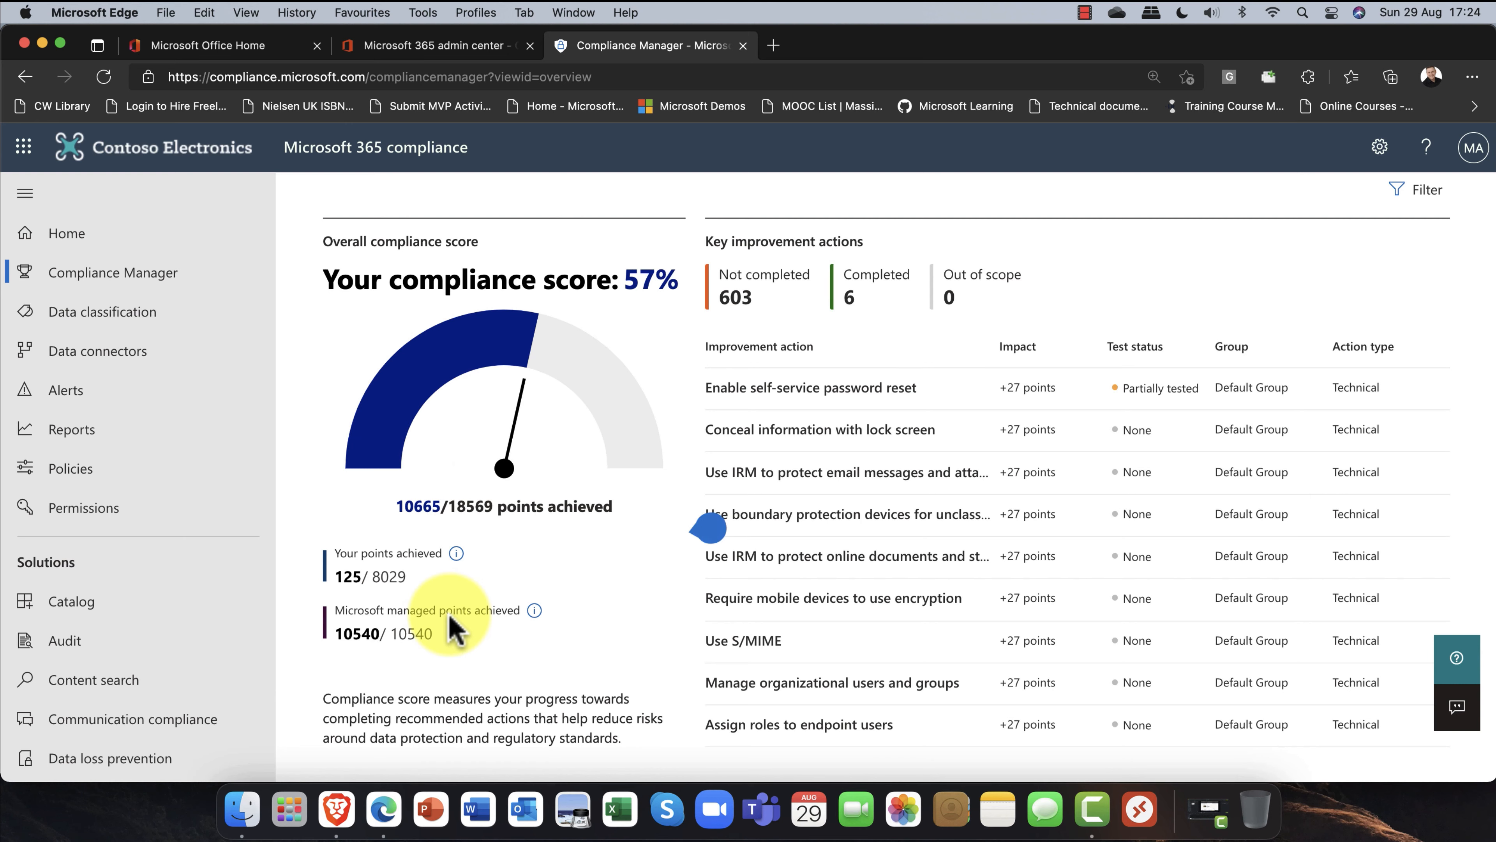
click(710, 519)
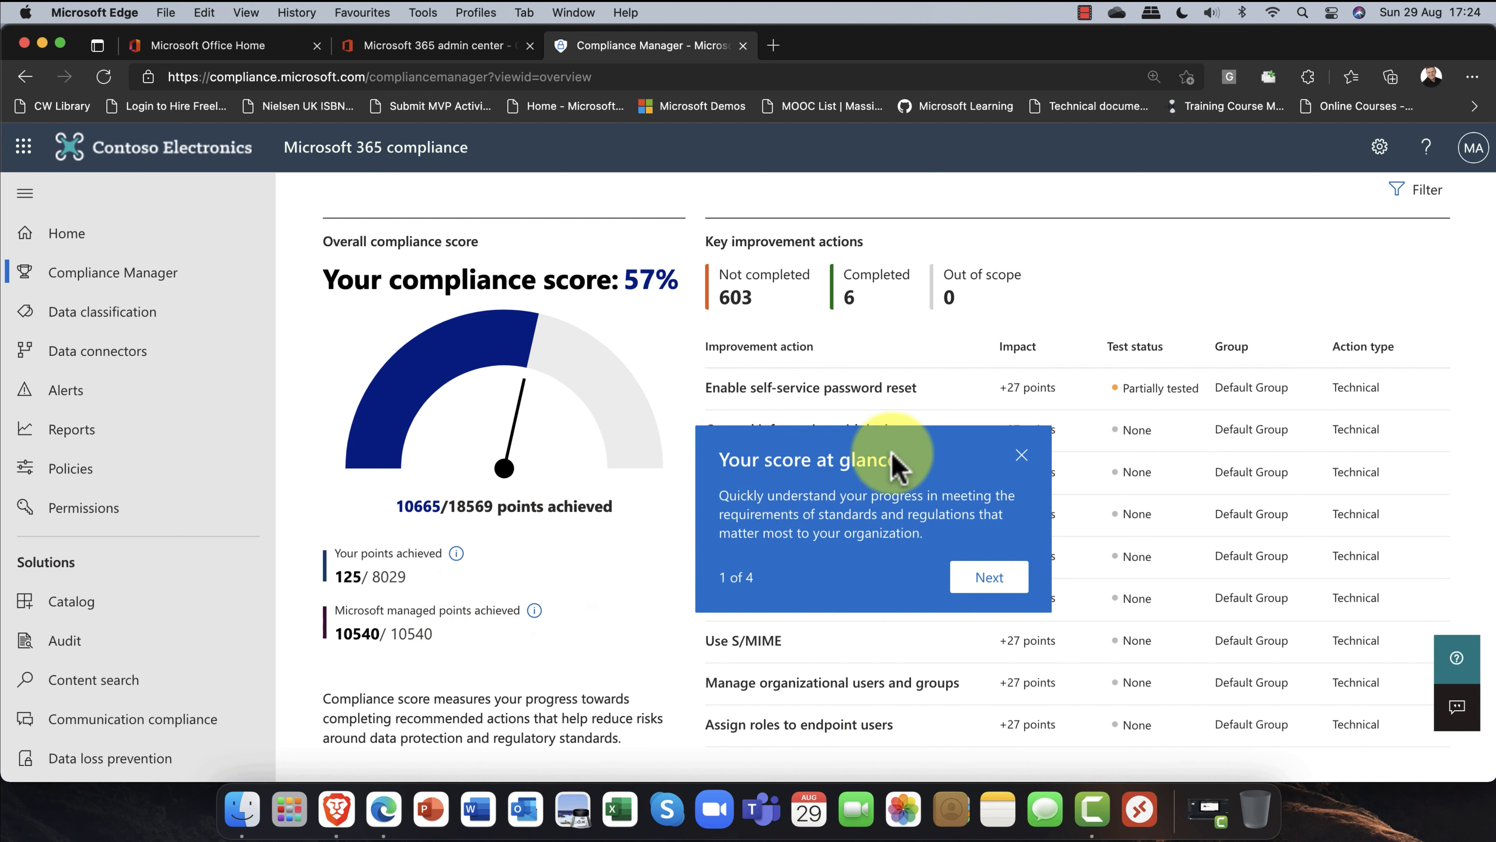
click(1022, 455)
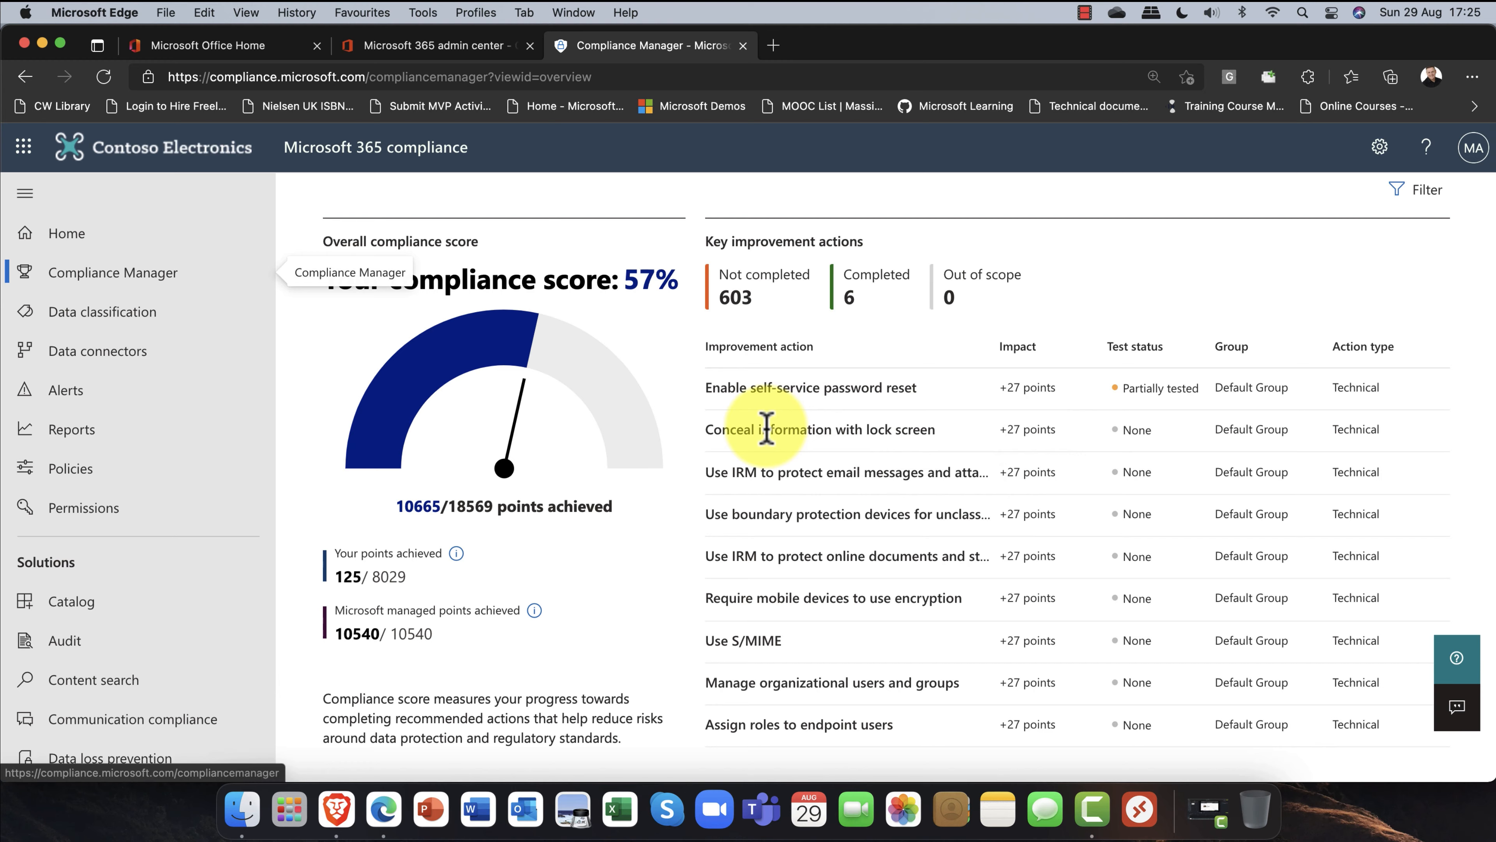
scroll(767, 428, down, 3)
scroll(766, 426, up, 3)
scroll(766, 429, down, 1)
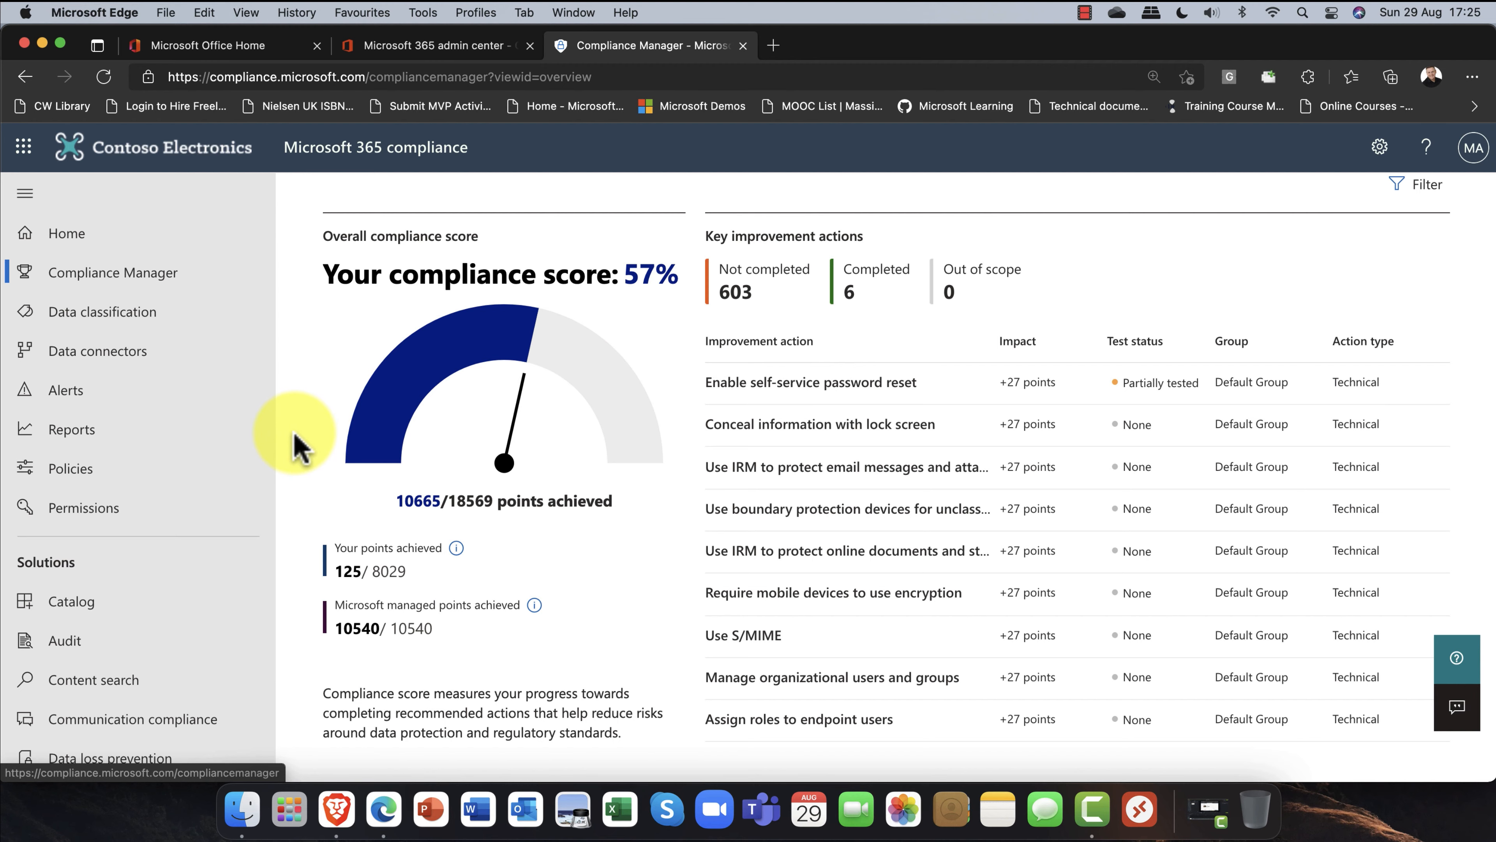
scroll(297, 448, up, 4)
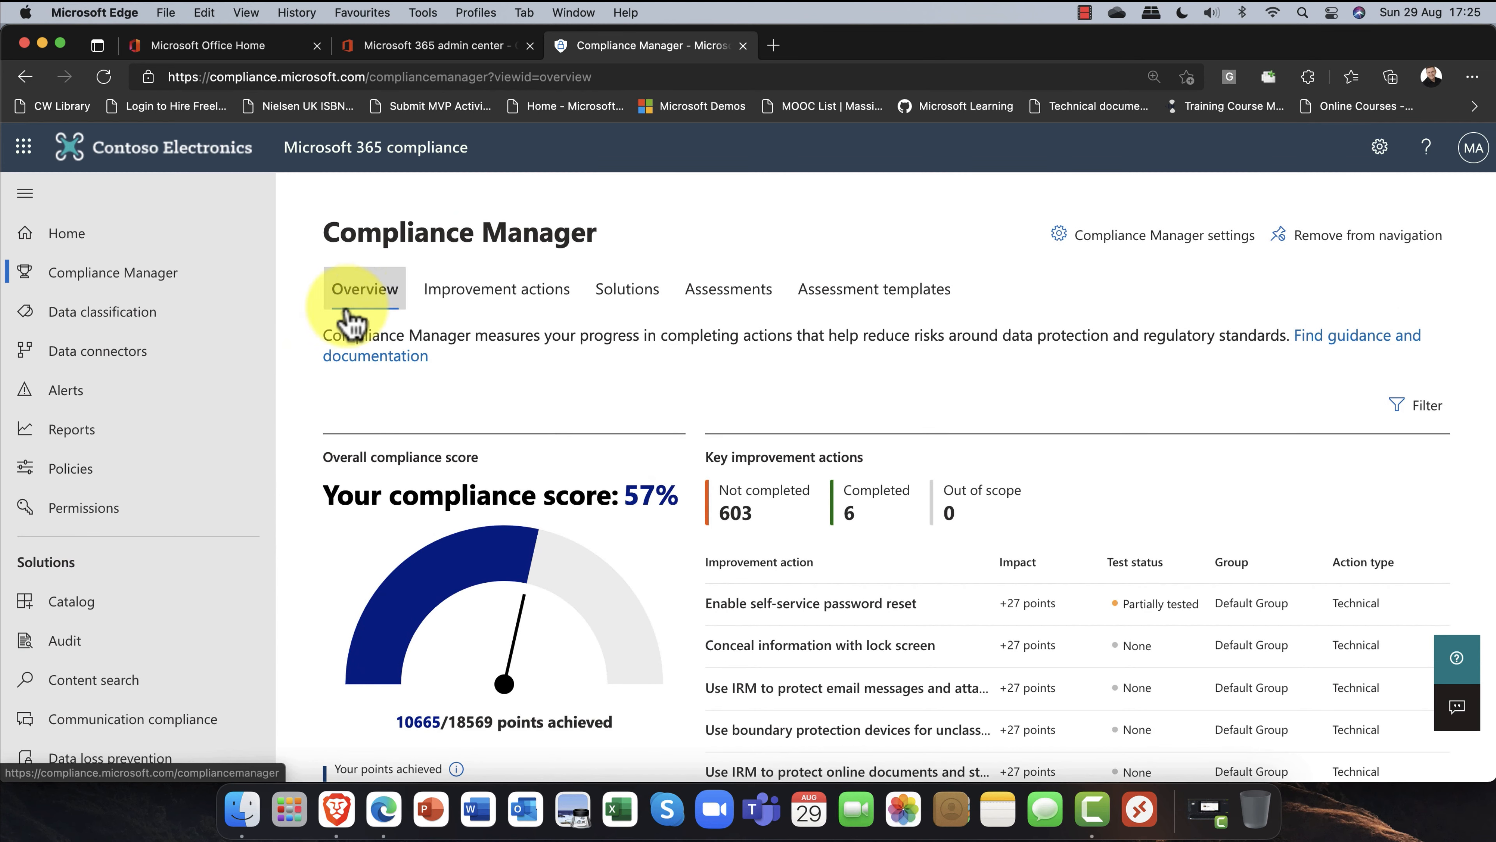
Step: View the Compliance Manager improvement actions list, and return to the overview to re-examine the score
click(493, 298)
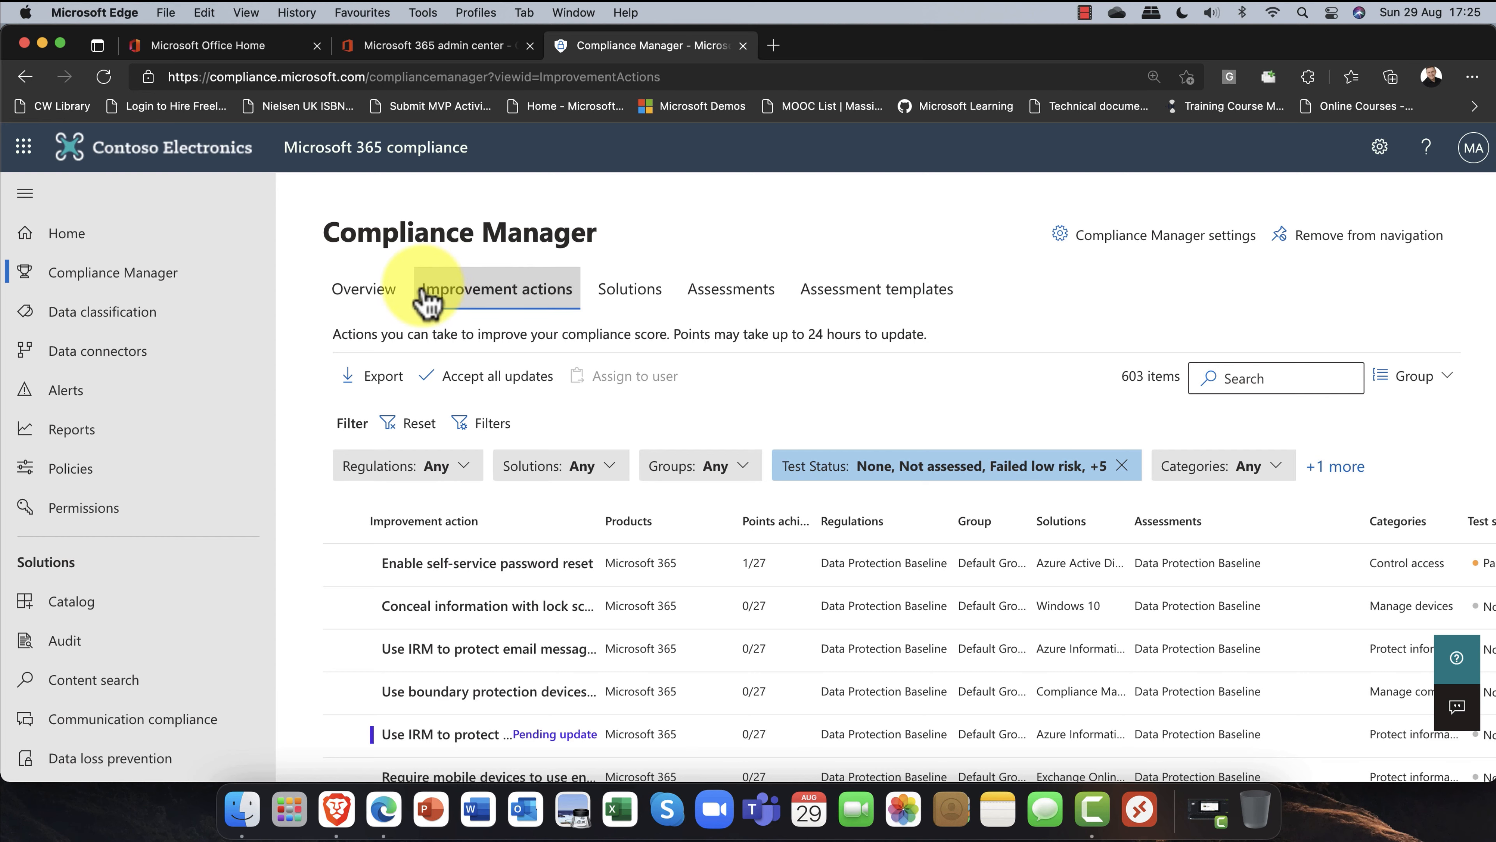
click(357, 295)
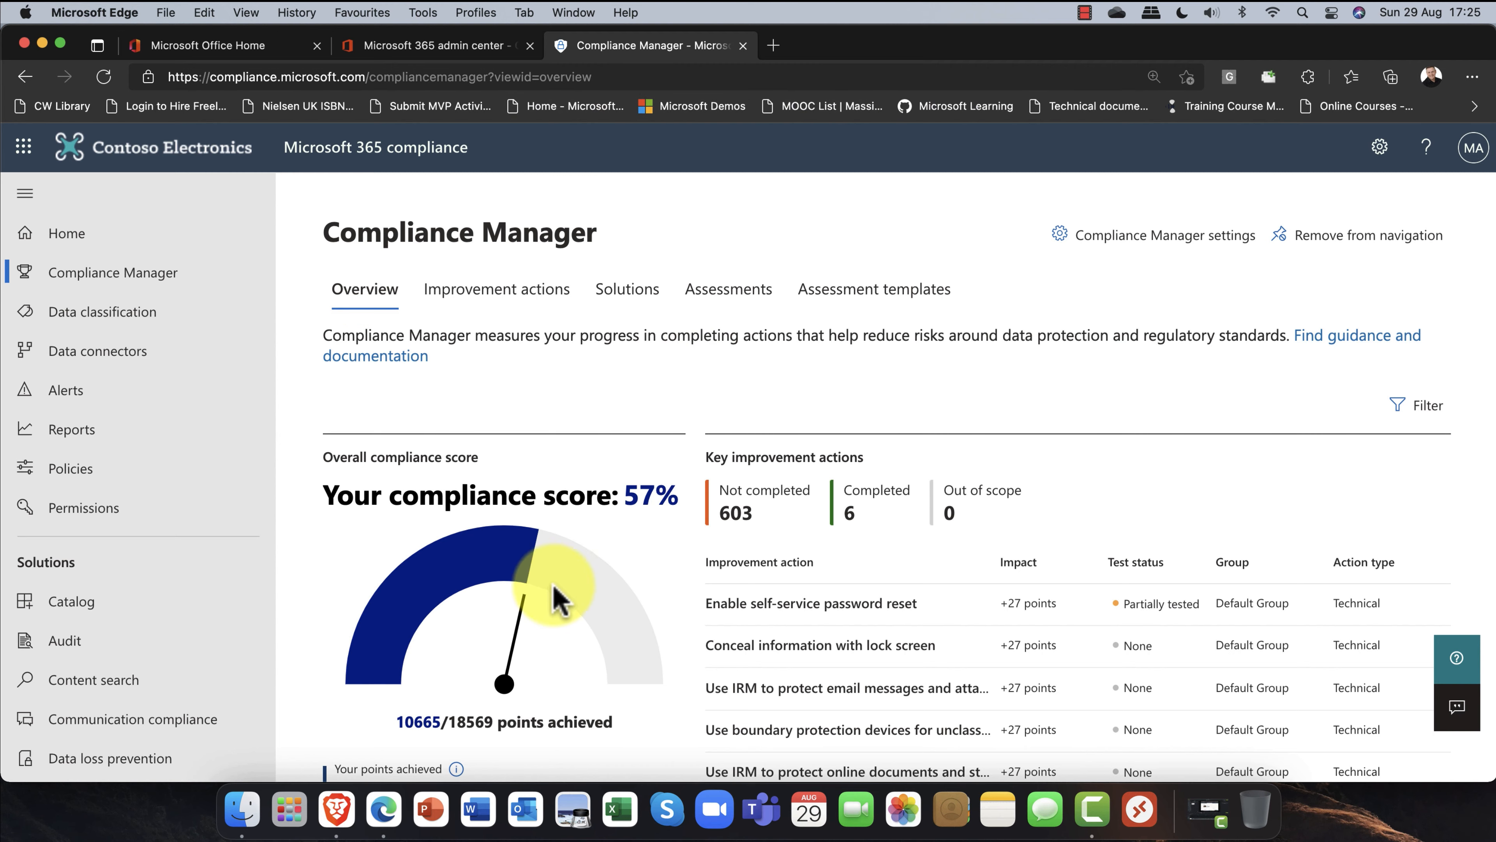
scroll(553, 596, down, 5)
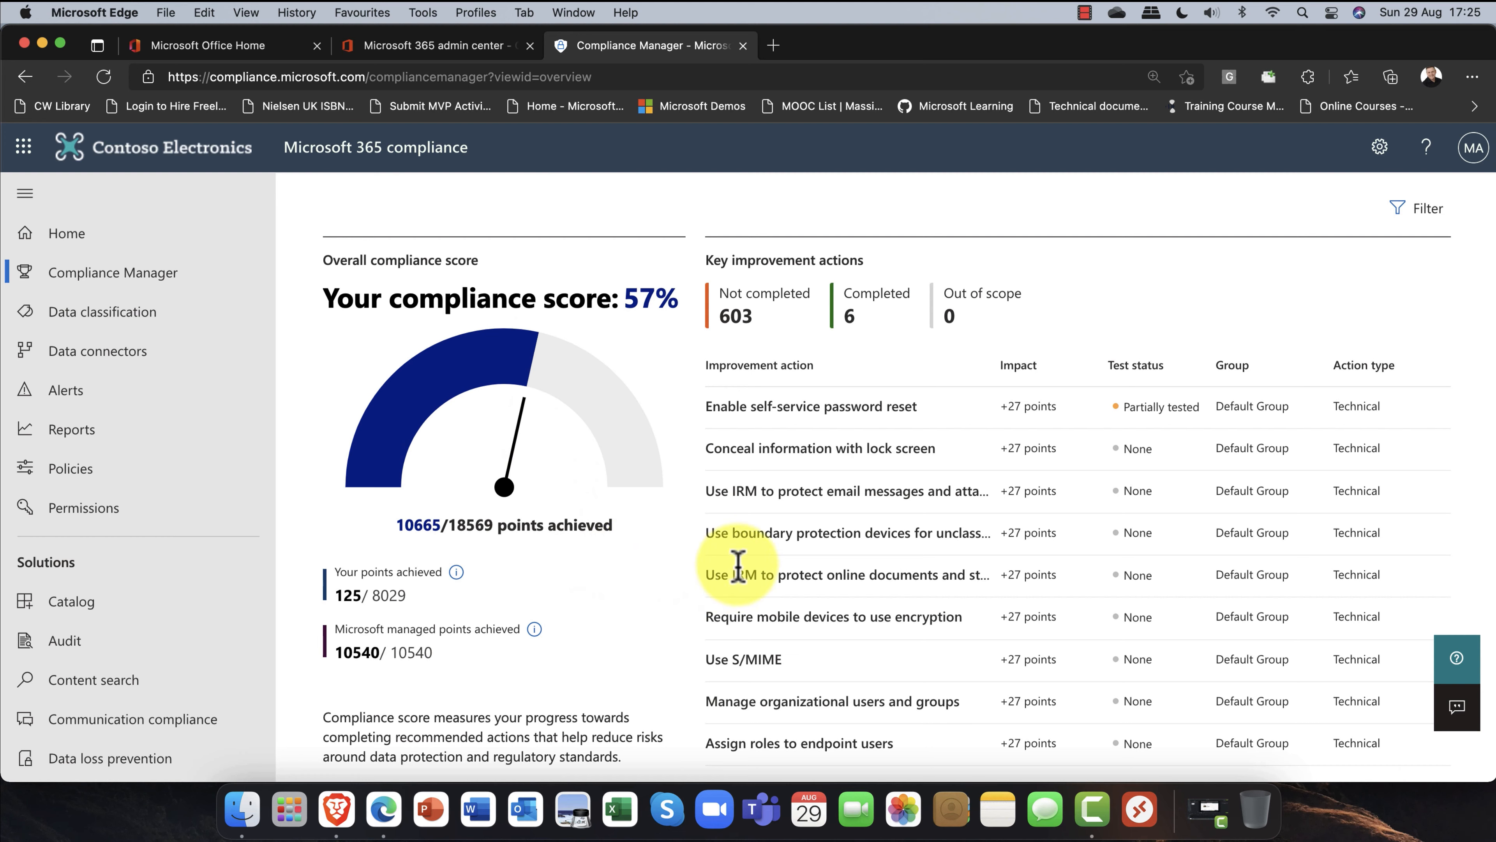
scroll(753, 590, up, 2)
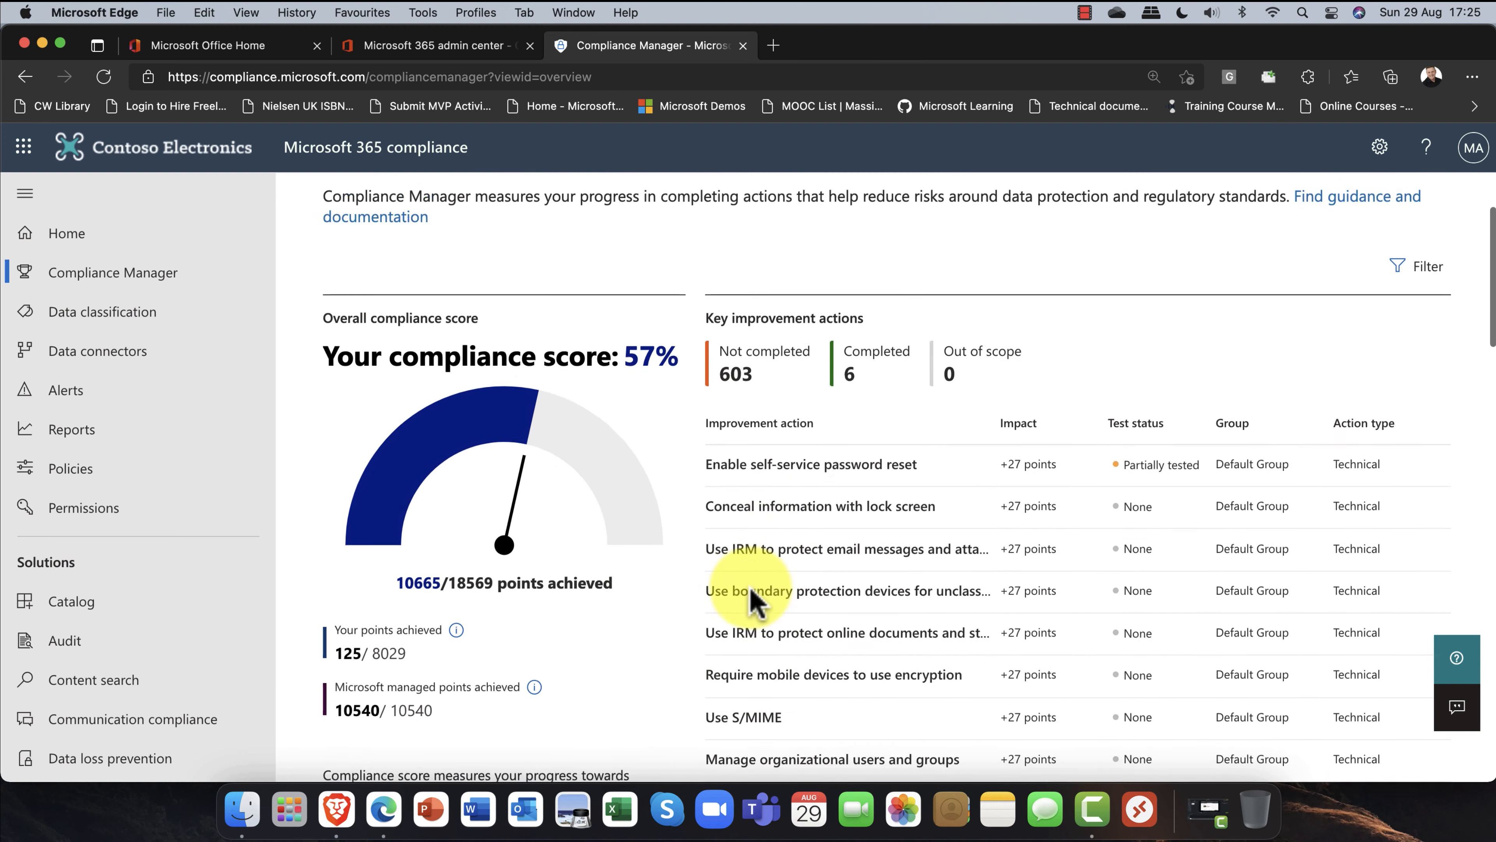
scroll(753, 598, up, 5)
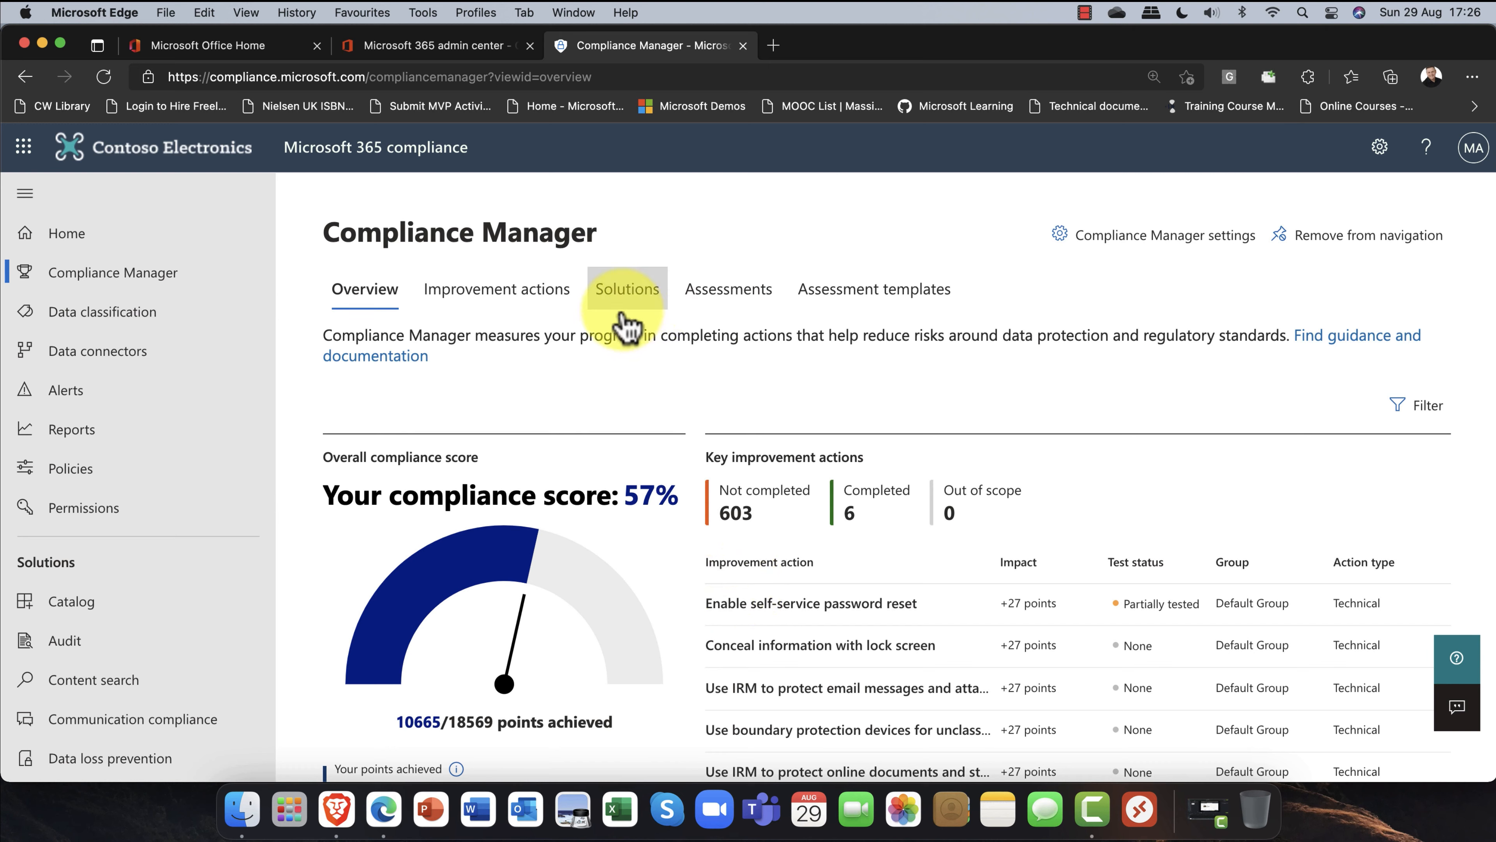
Step: View the Compliance Manager solutions and look through how each one contributes to the compliance score
click(617, 296)
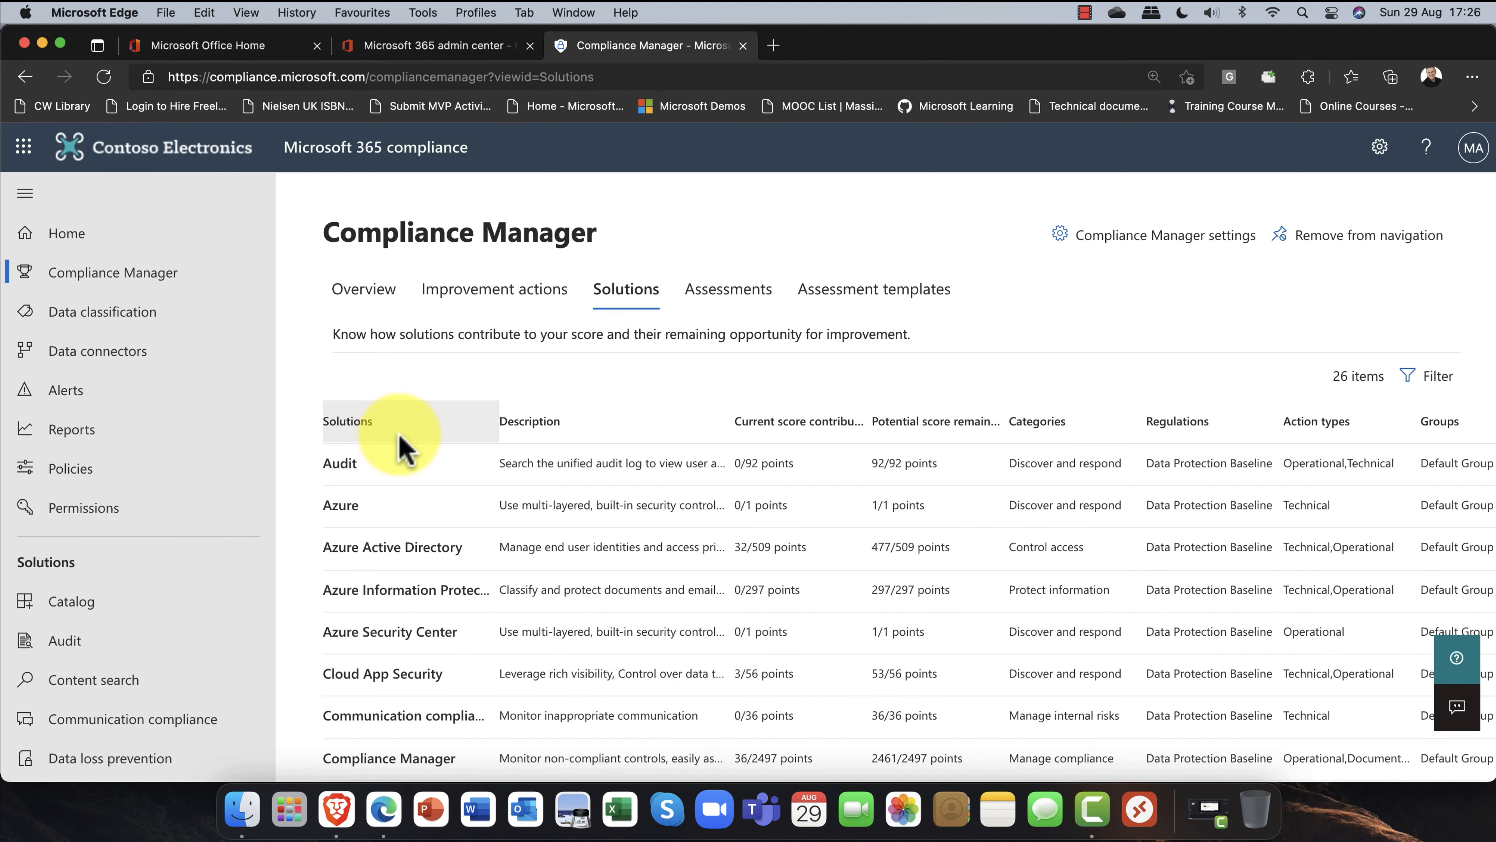
scroll(428, 471, down, 3)
scroll(428, 472, down, 6)
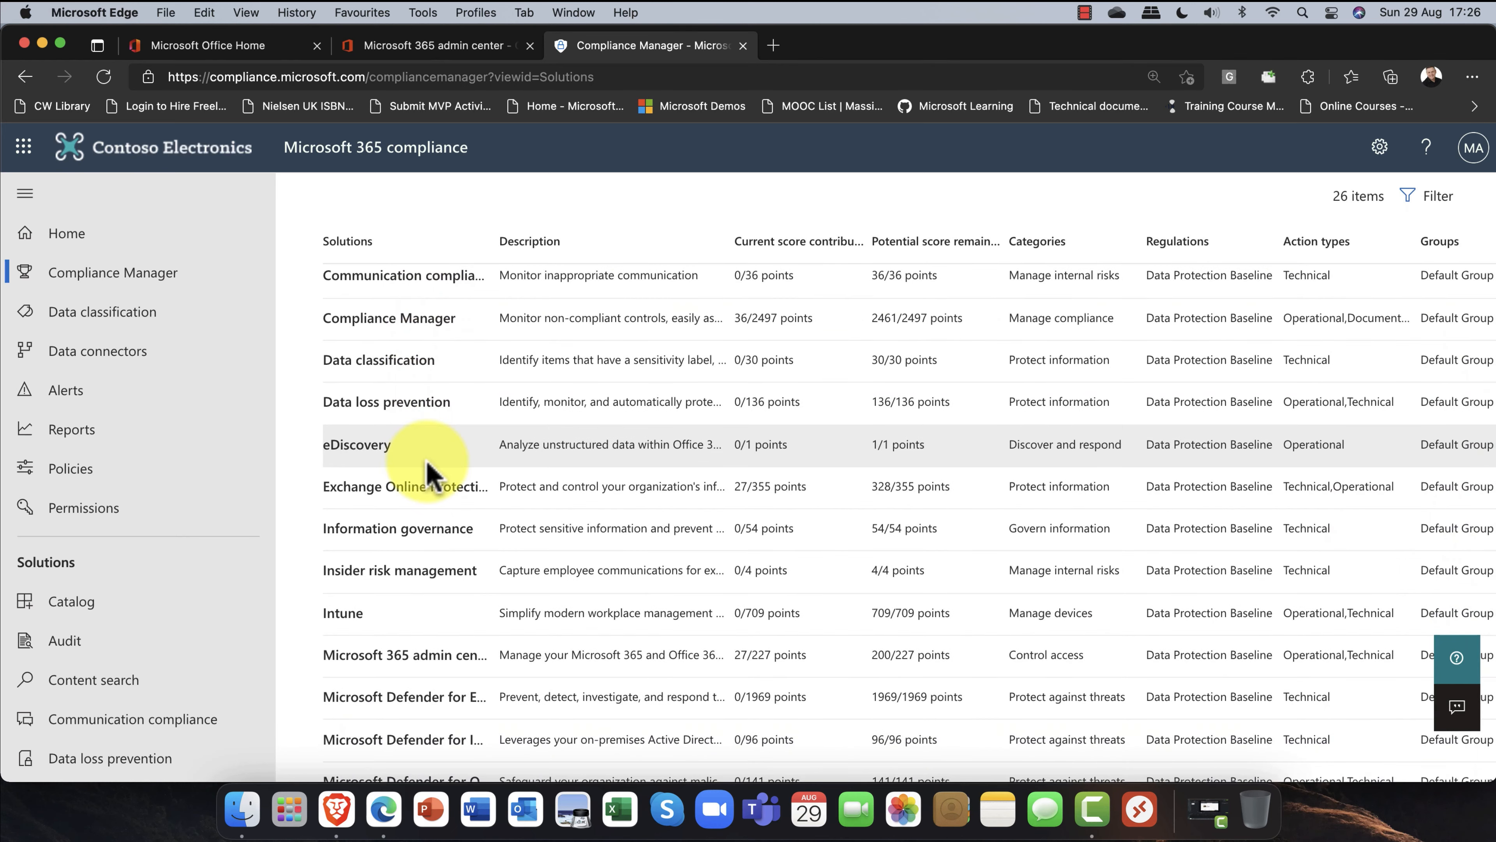
scroll(428, 471, down, 2)
scroll(428, 463, down, 4)
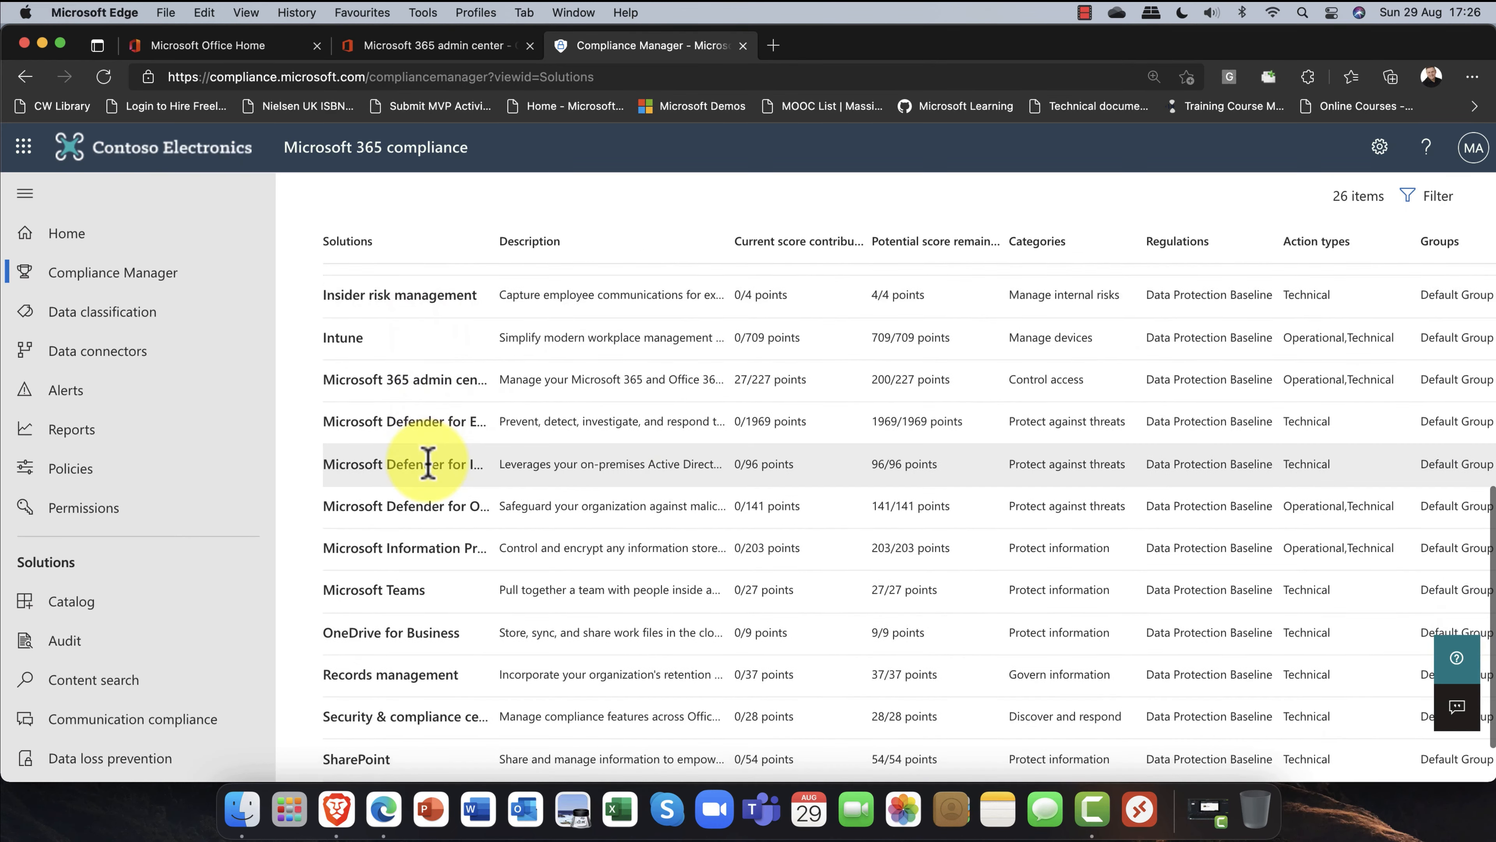
scroll(429, 464, up, 15)
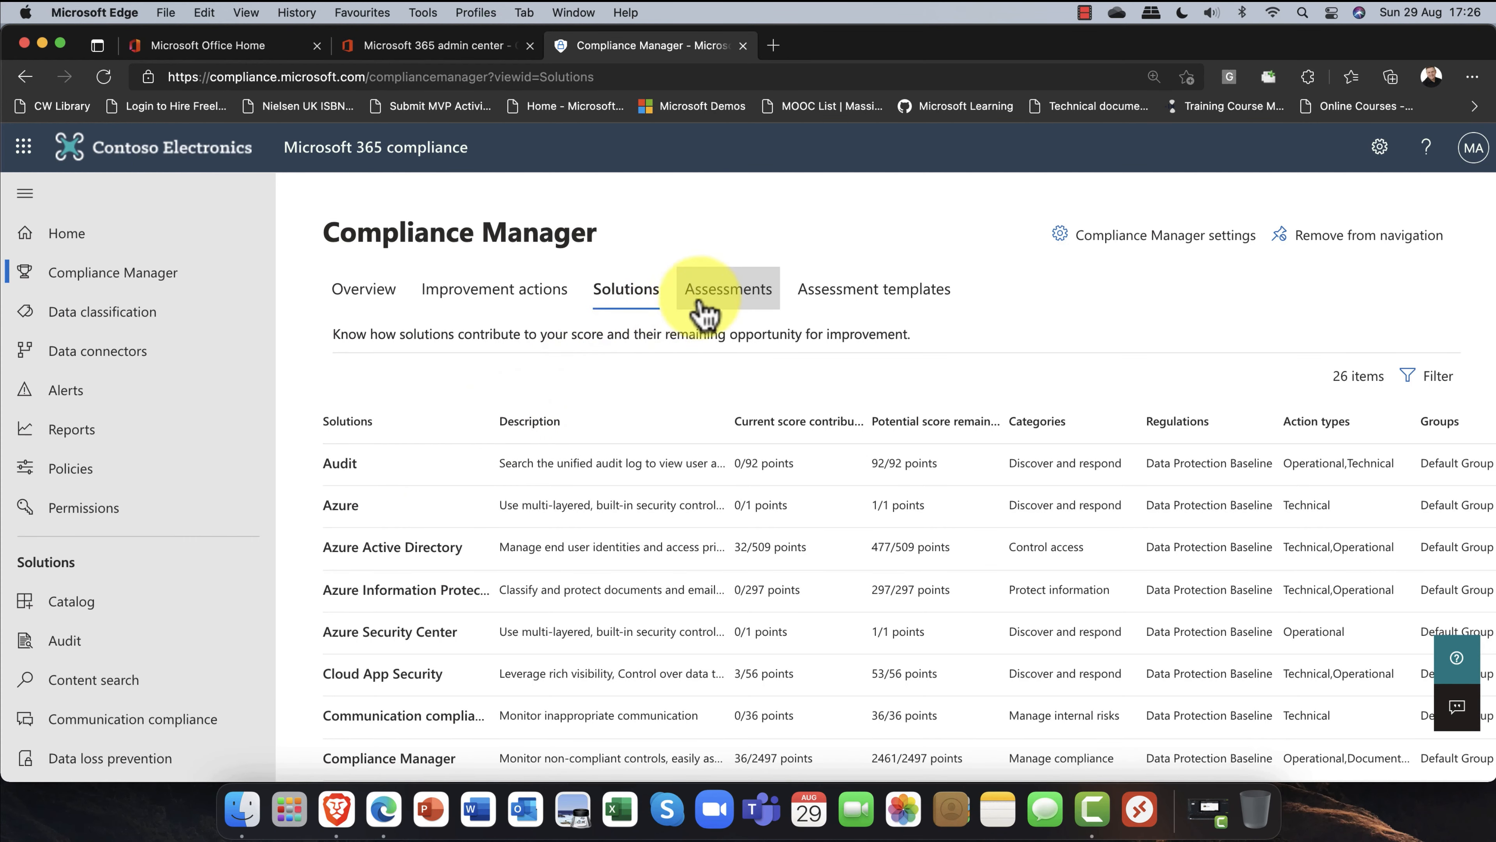
Step: Open the Data Protection Baseline assessment and examine its progress and key improvement actions
click(712, 301)
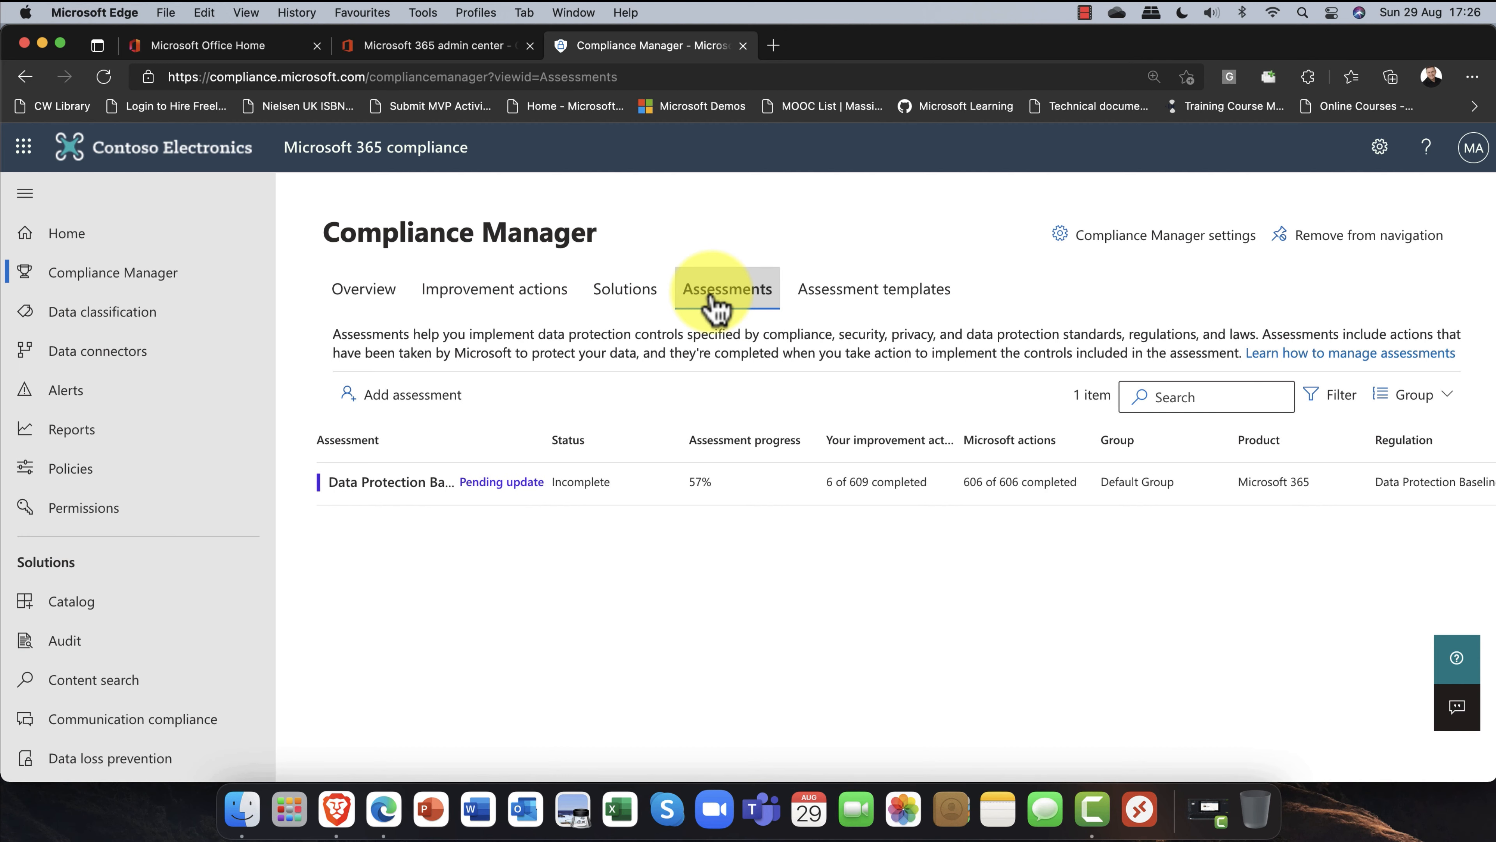
click(415, 489)
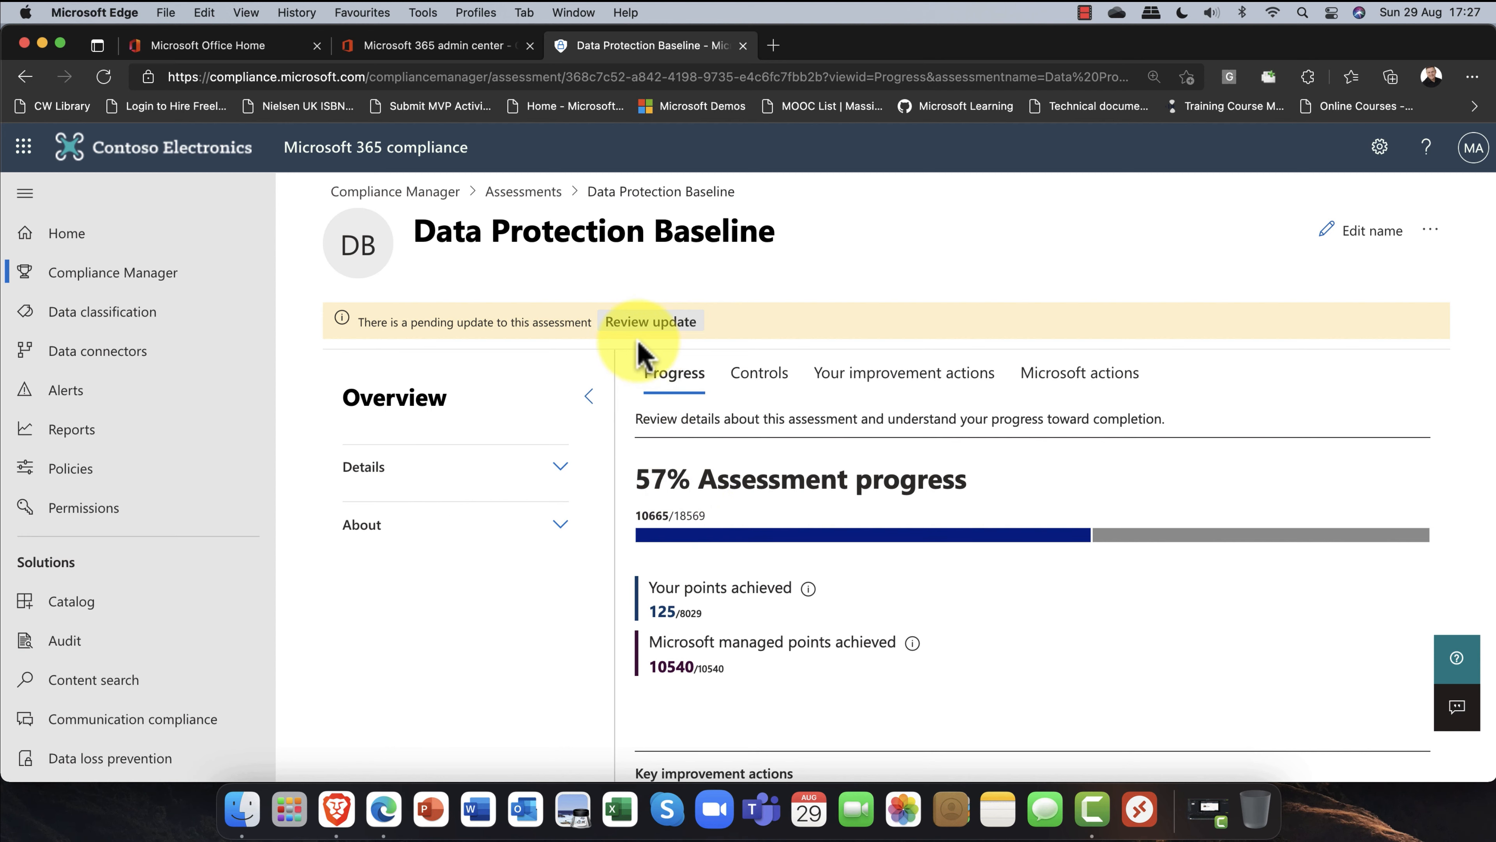
scroll(692, 433, down, 5)
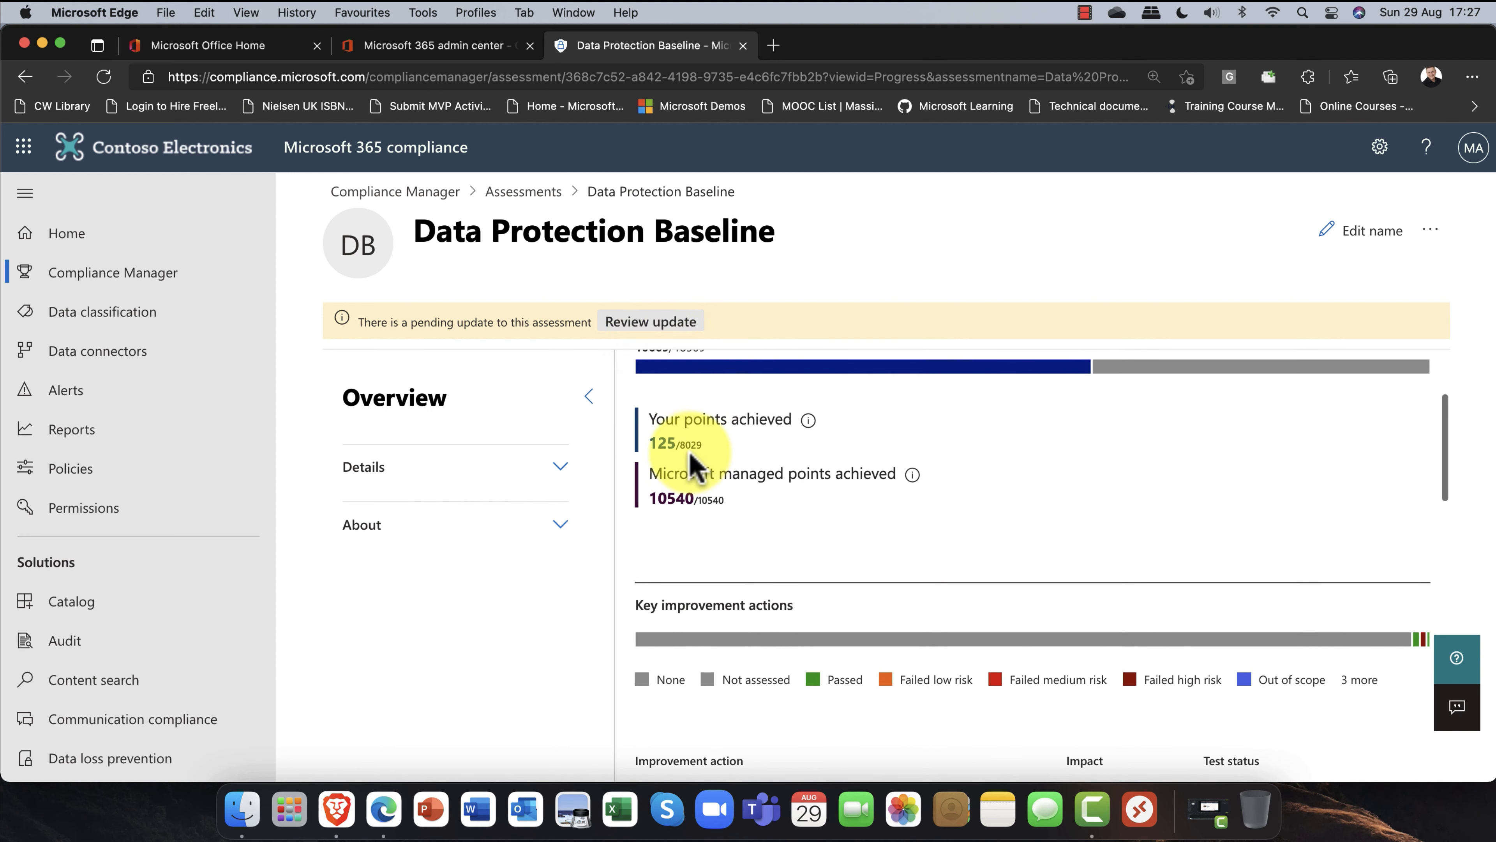
scroll(689, 462, up, 5)
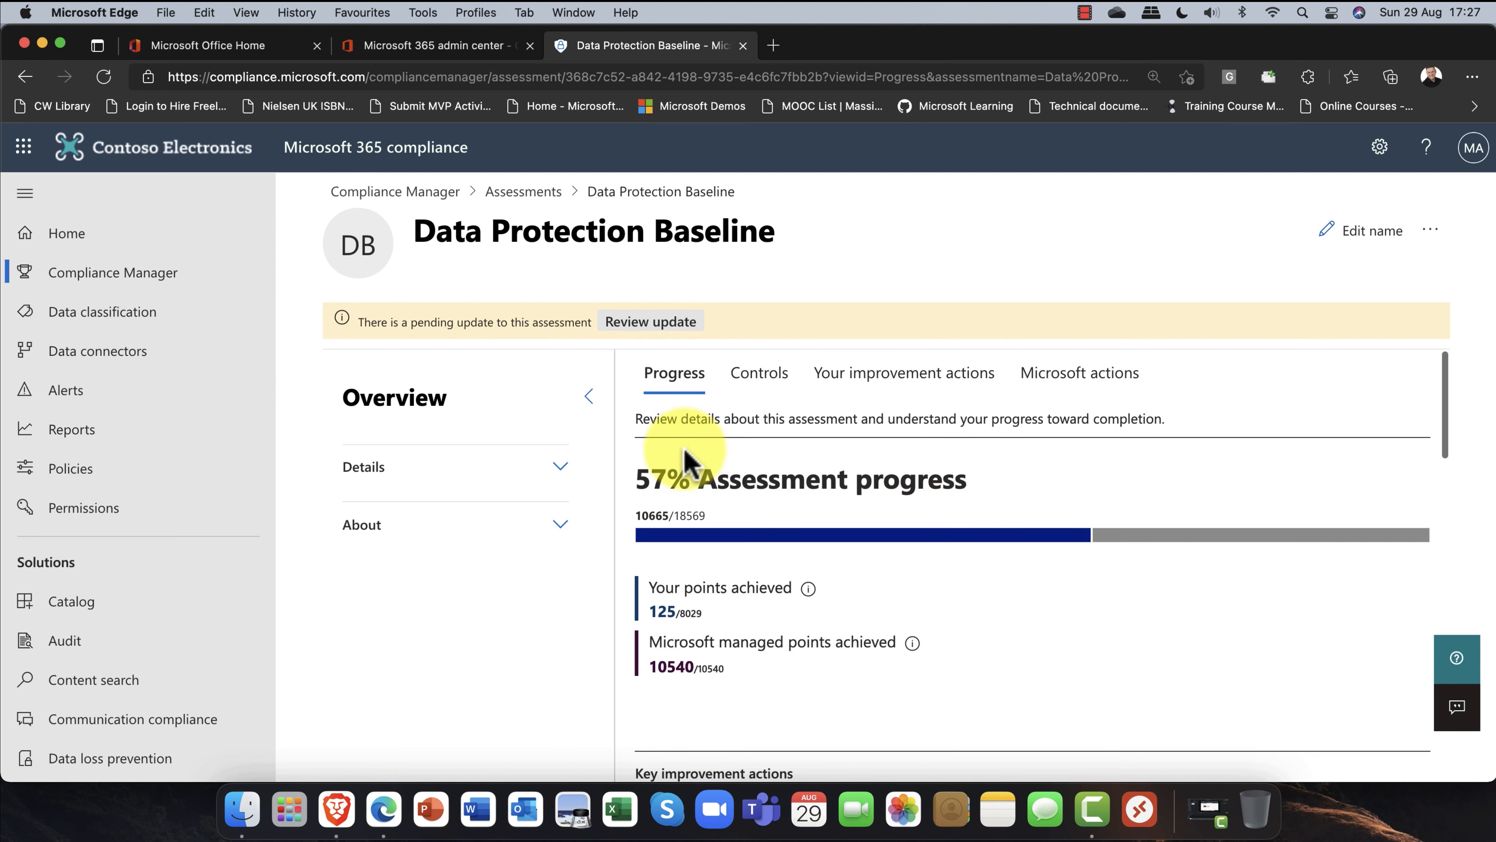
scroll(678, 481, down, 10)
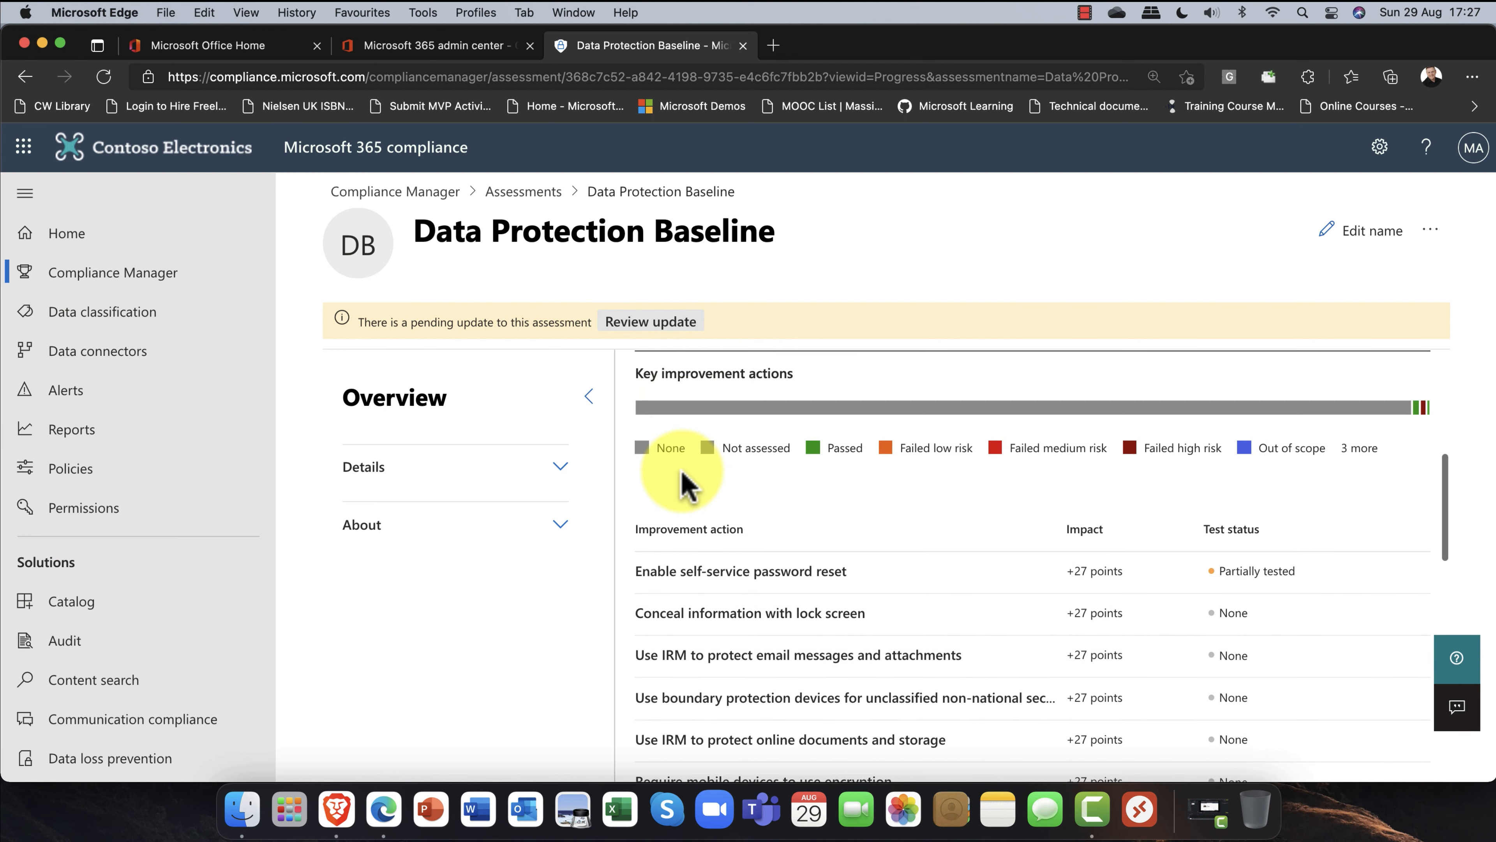
scroll(707, 484, up, 1)
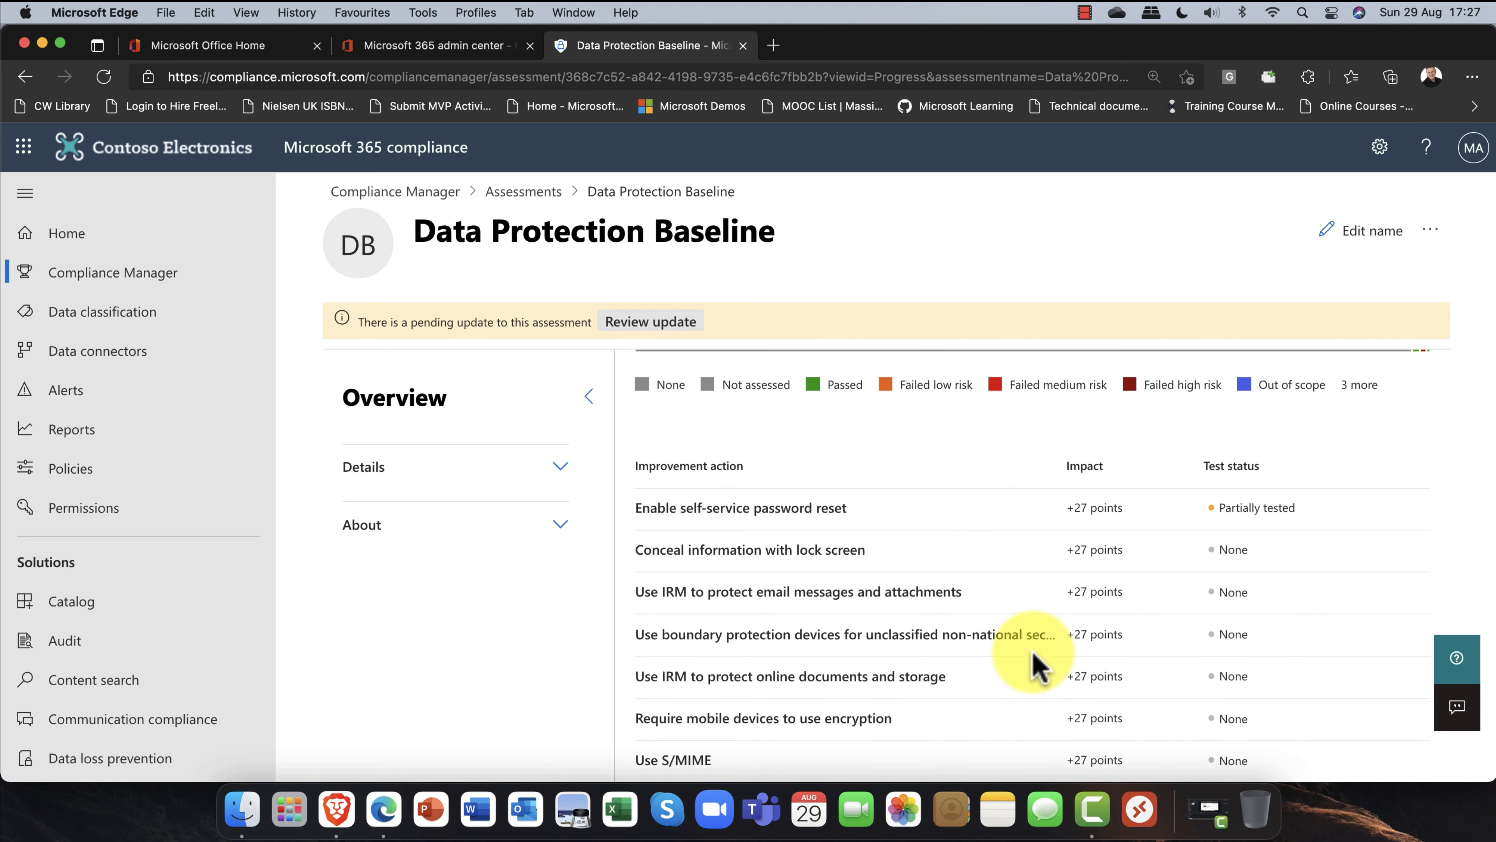
scroll(1034, 660, down, 3)
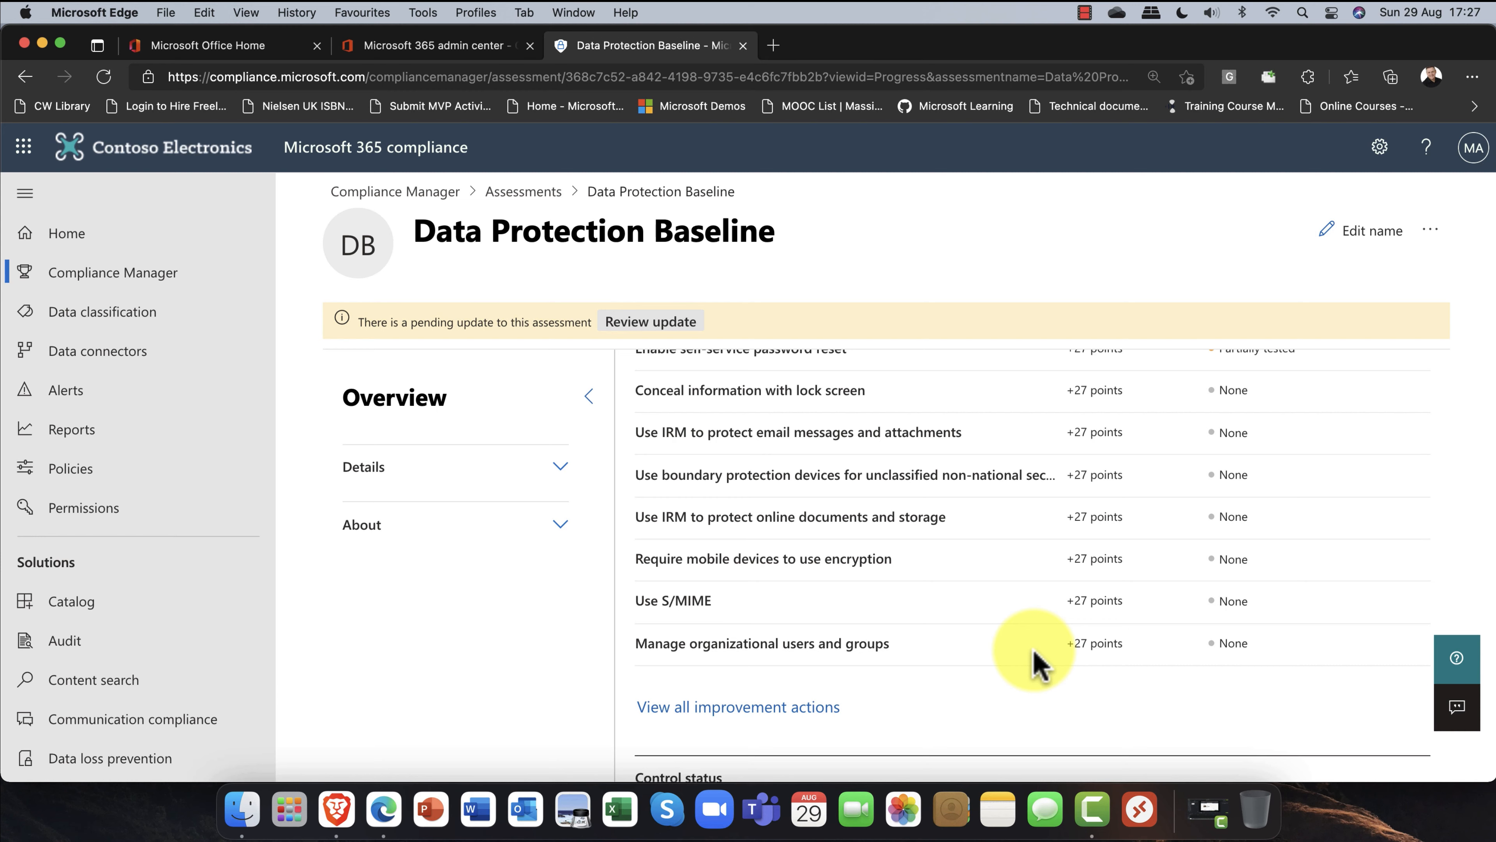
Step: View the Data Protection Baseline assessment's controls, examining the control status breakdown chart and the list of control families
scroll(1034, 651, up, 1)
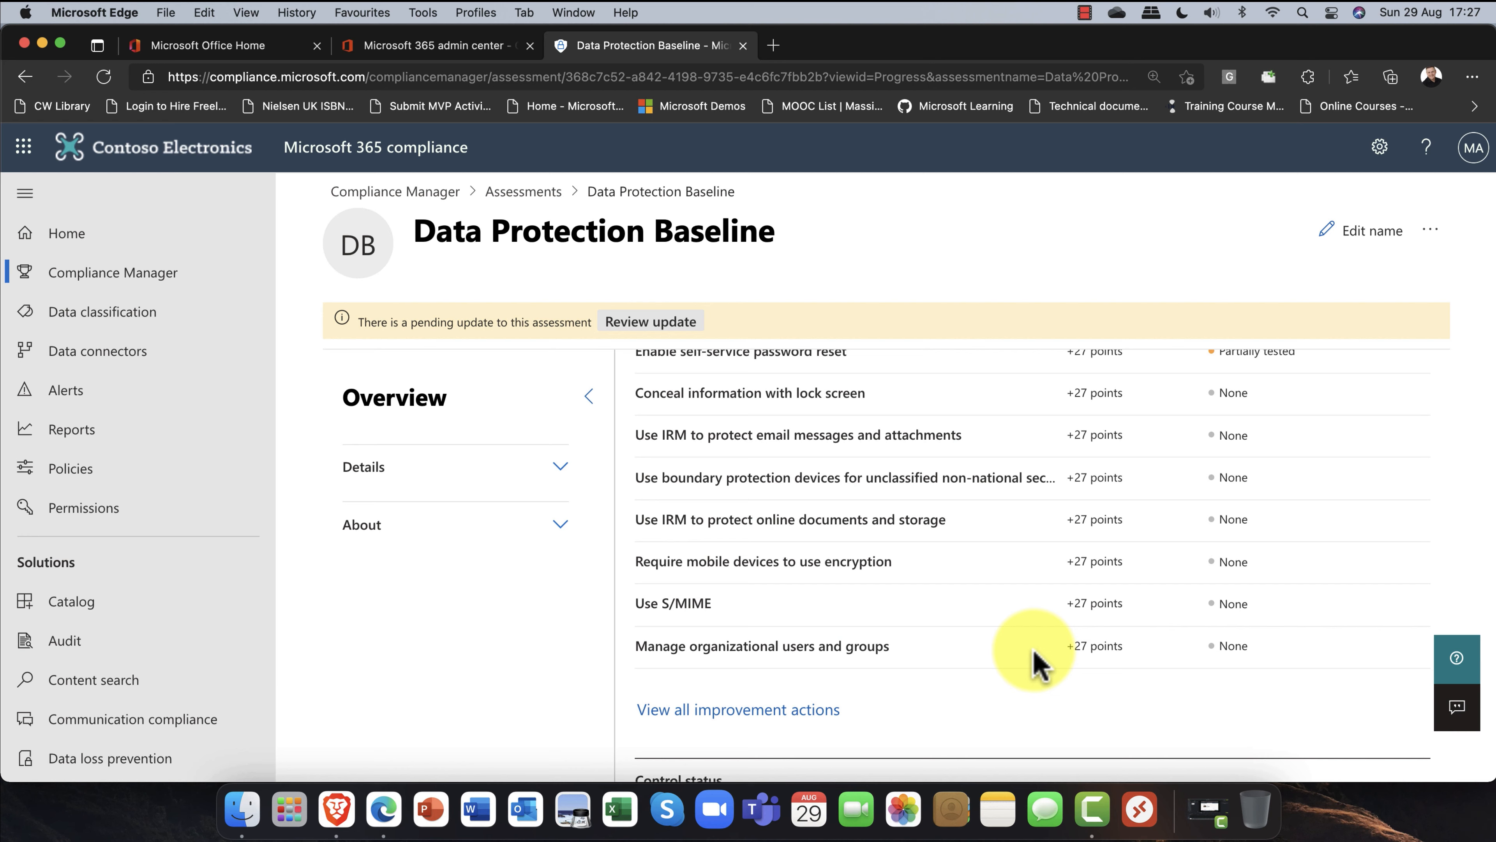
scroll(1035, 664, up, 6)
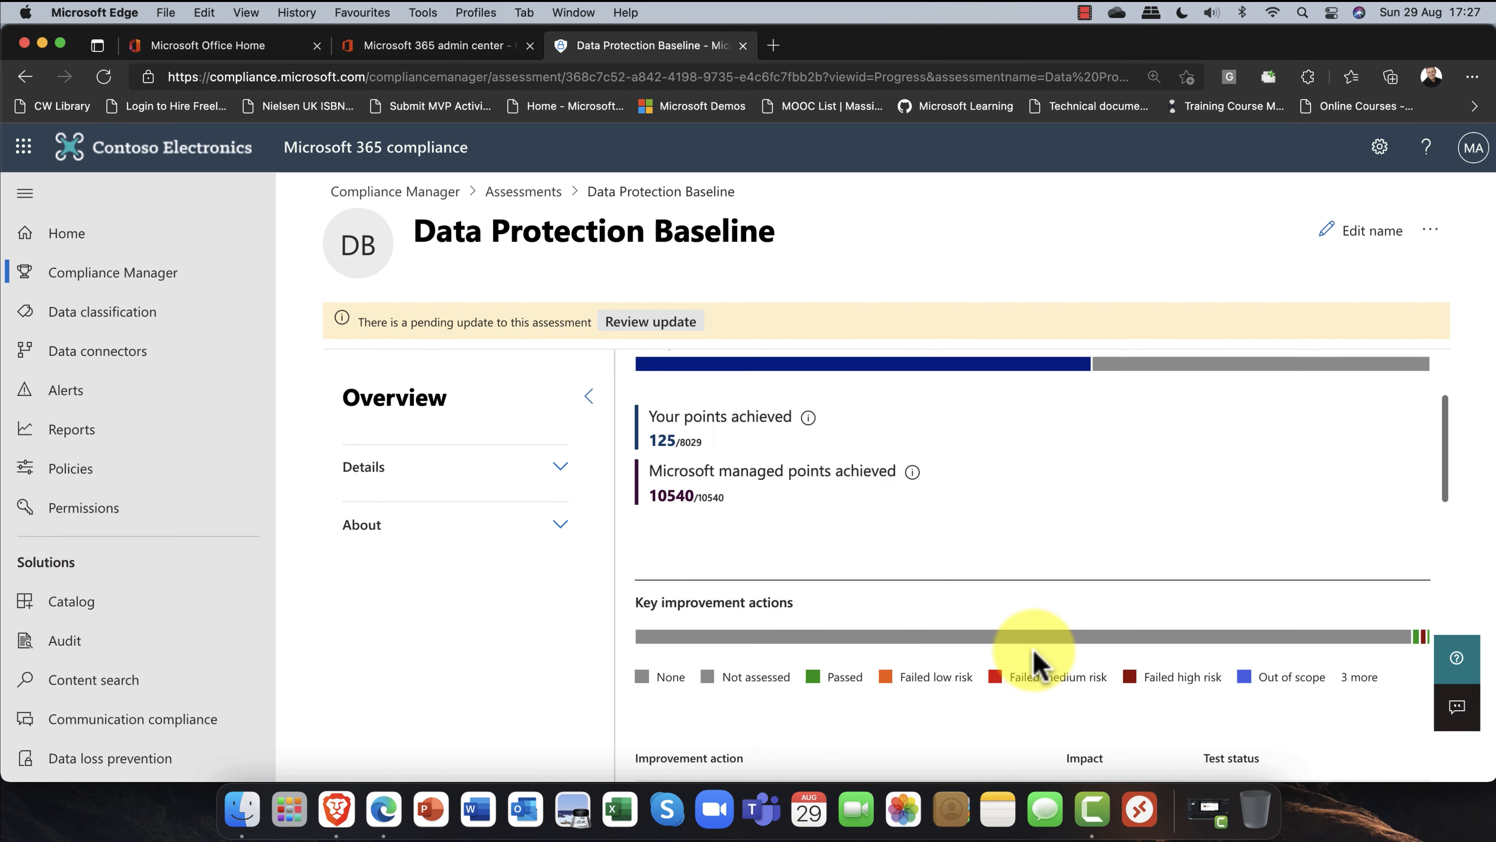
scroll(1035, 664, up, 3)
scroll(1035, 664, up, 2)
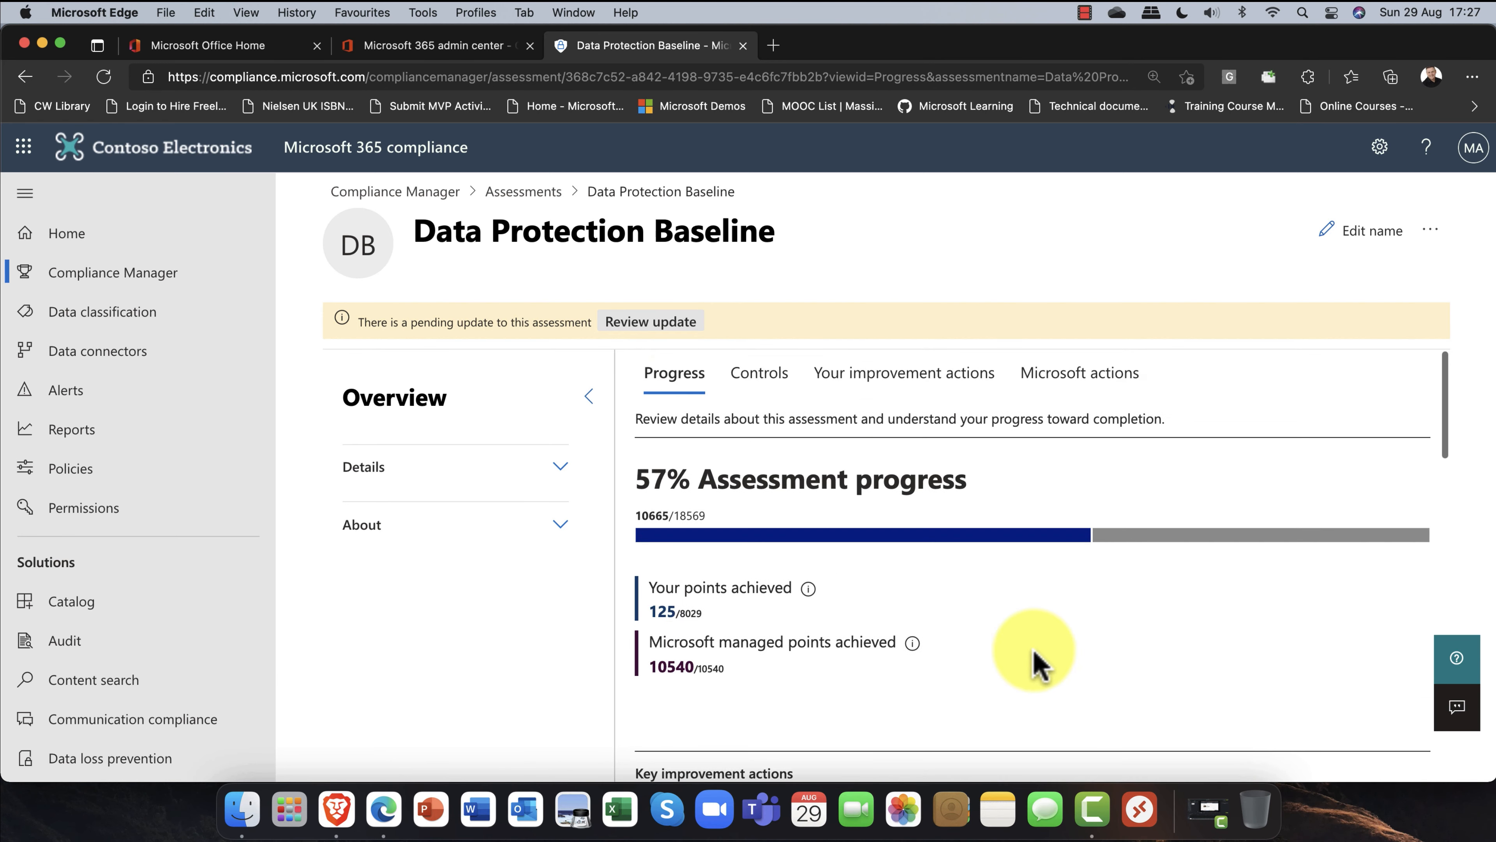
click(766, 383)
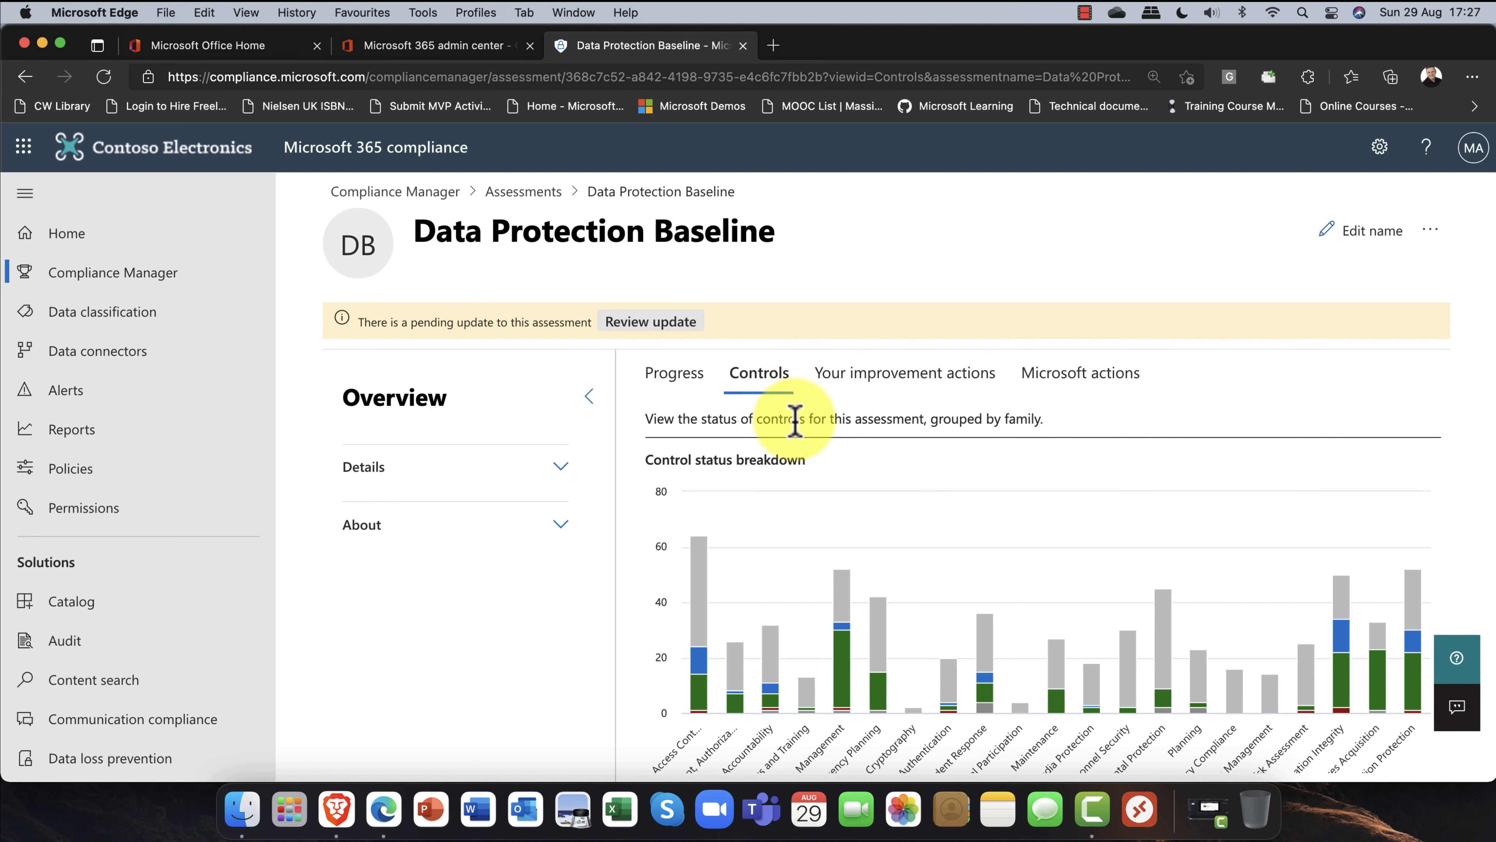
scroll(837, 445, down, 3)
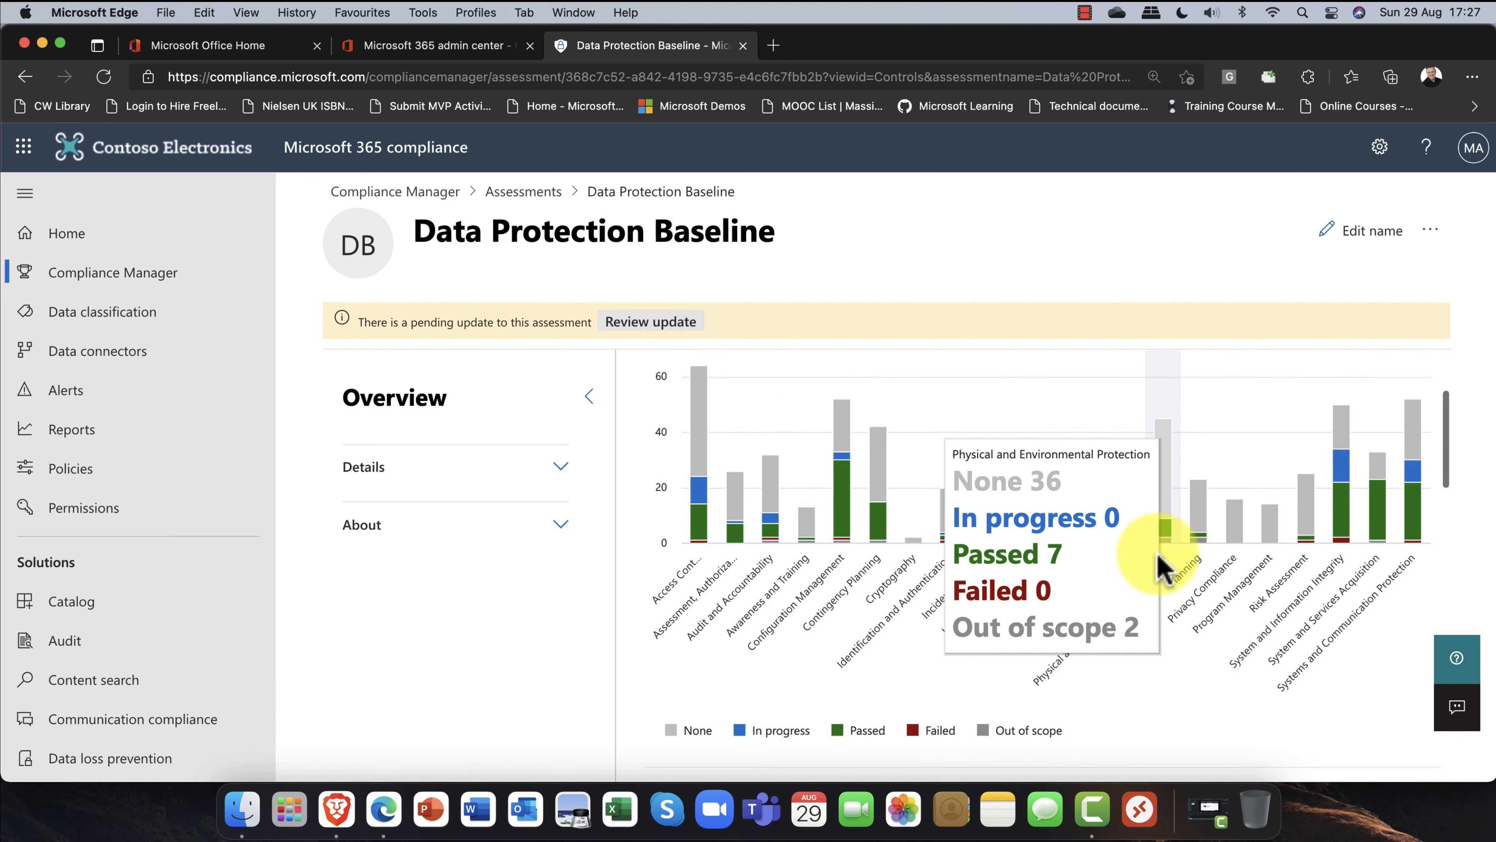
scroll(1163, 567, down, 6)
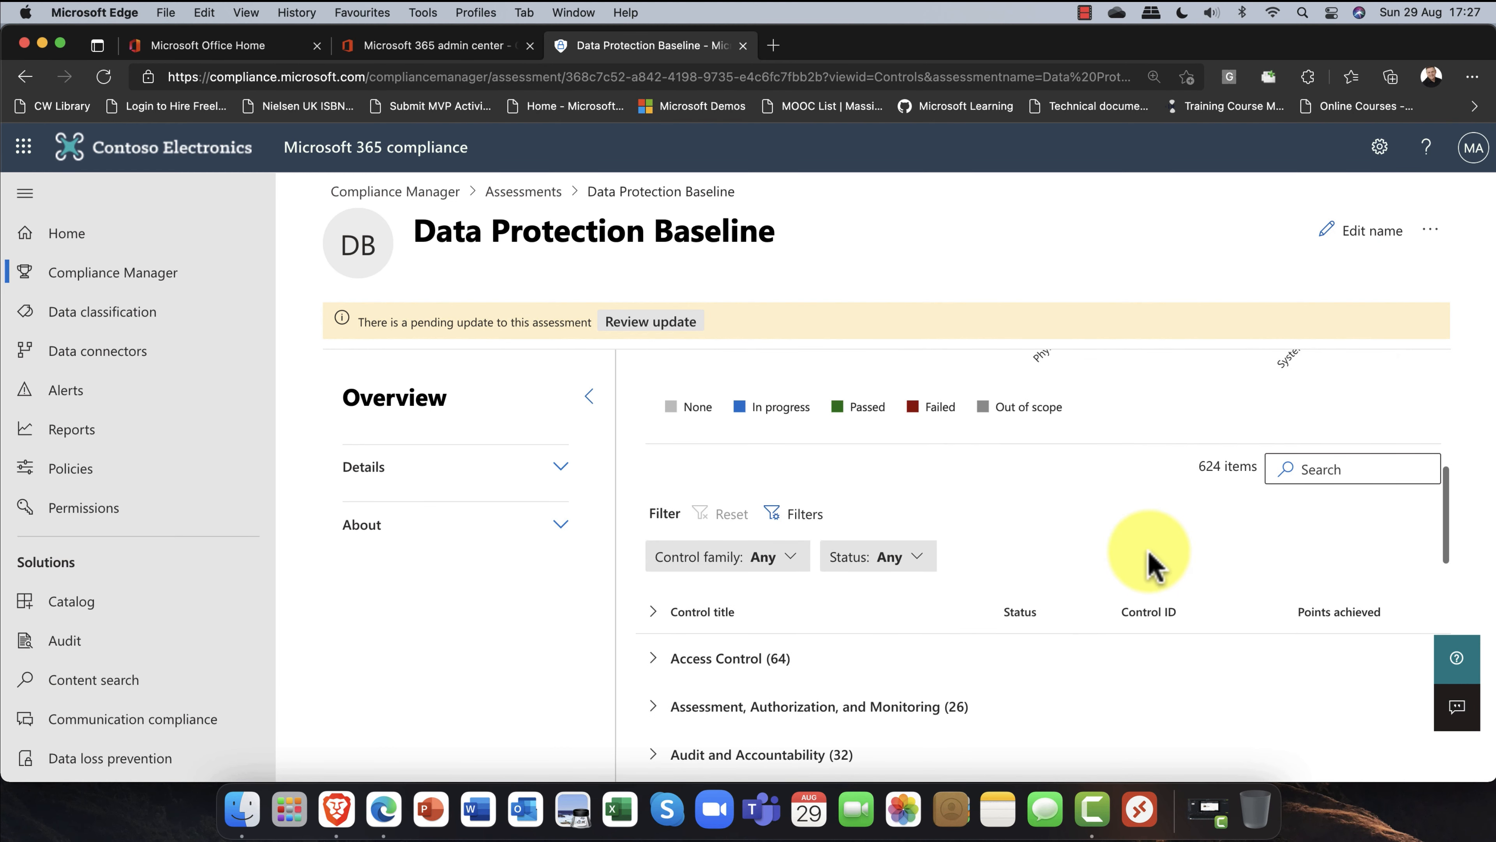
scroll(1148, 564, down, 2)
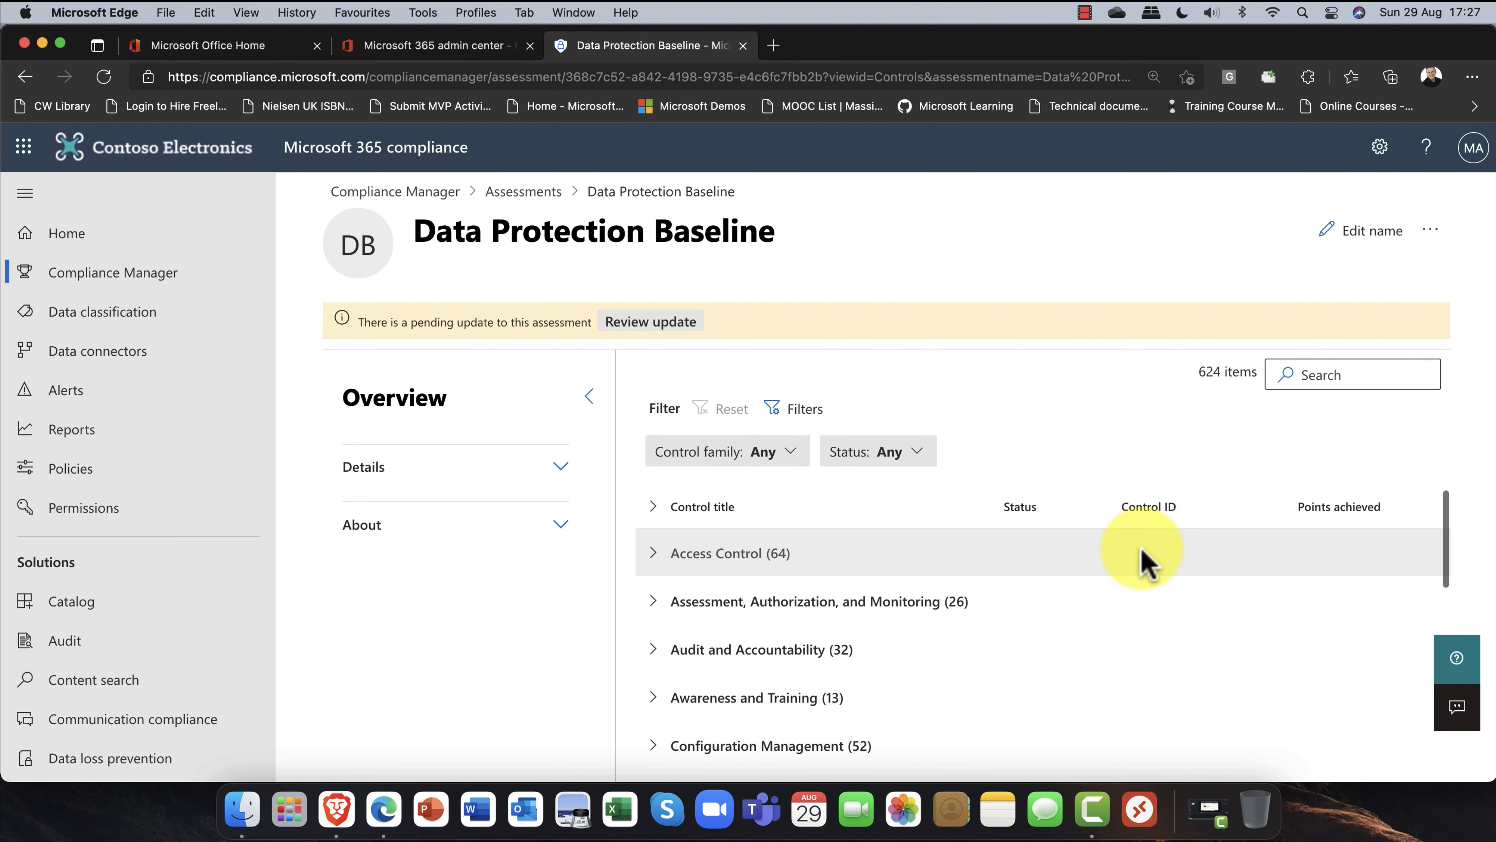
scroll(1089, 567, up, 5)
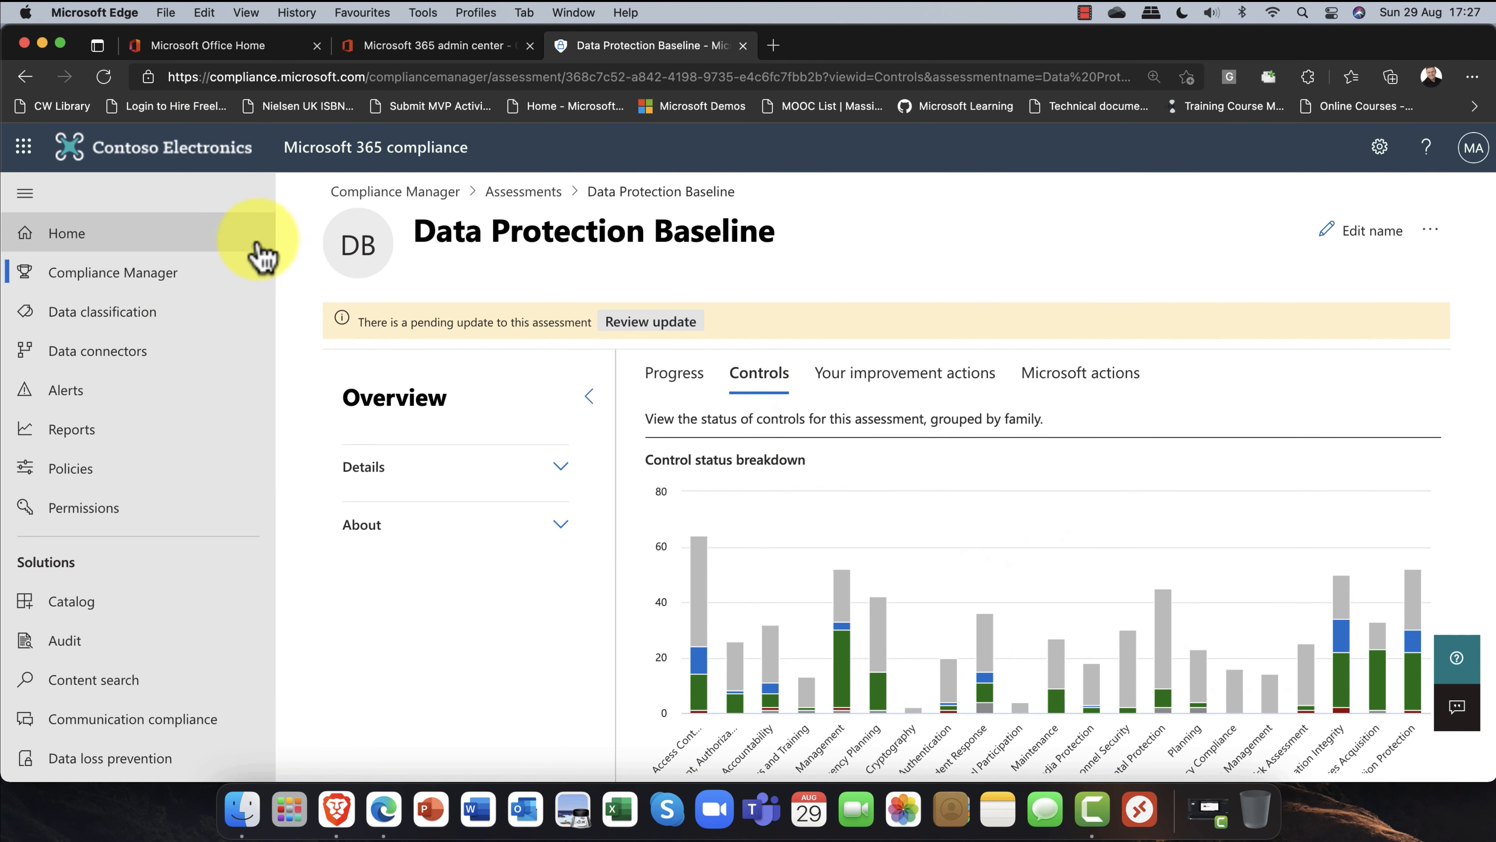
Step: Return to the assessments list, open the assessment templates, and look through the included templates
click(524, 193)
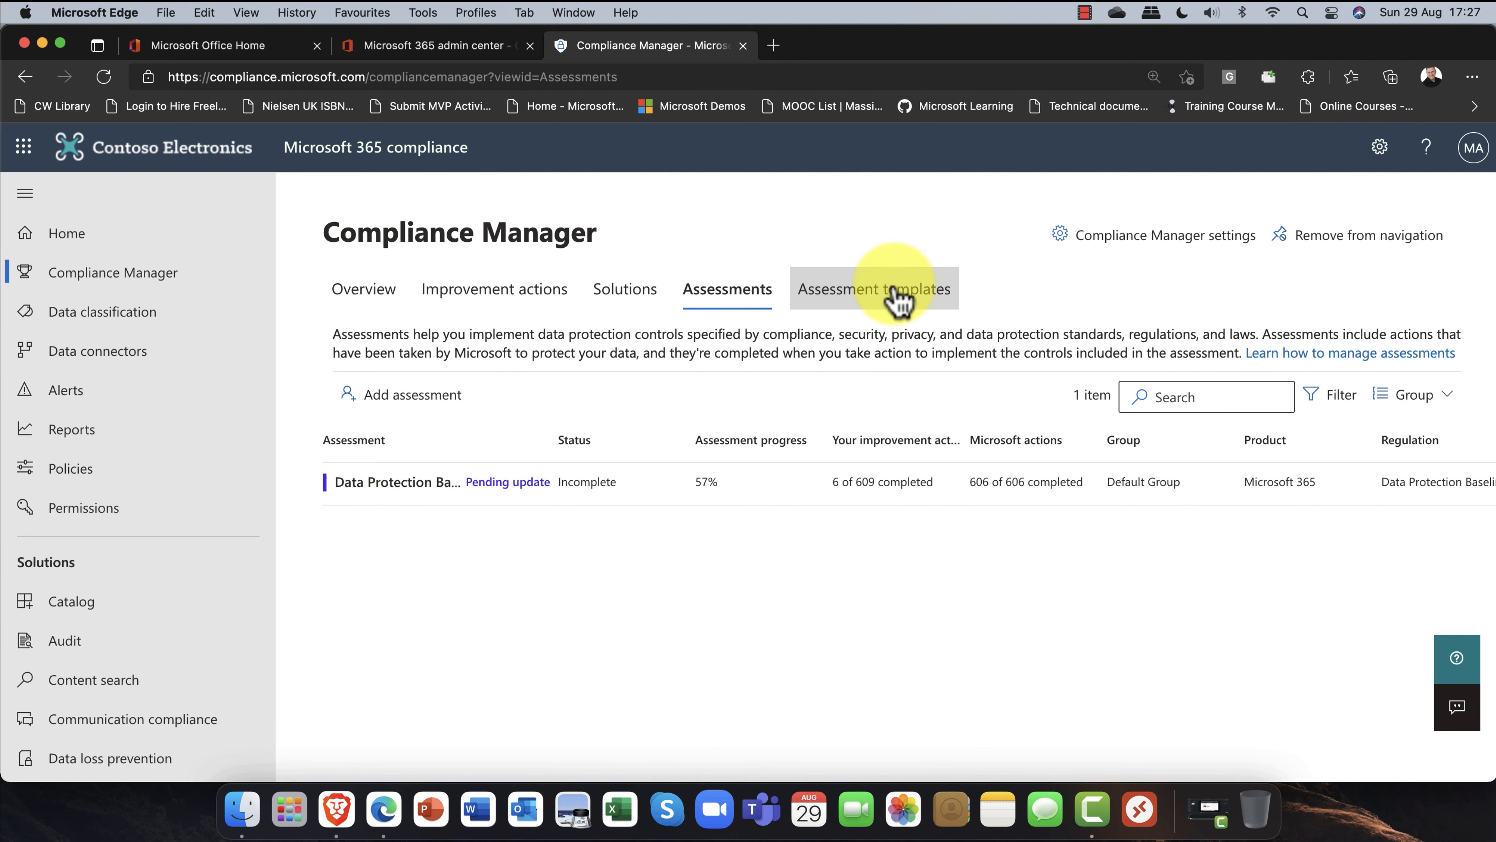
click(919, 294)
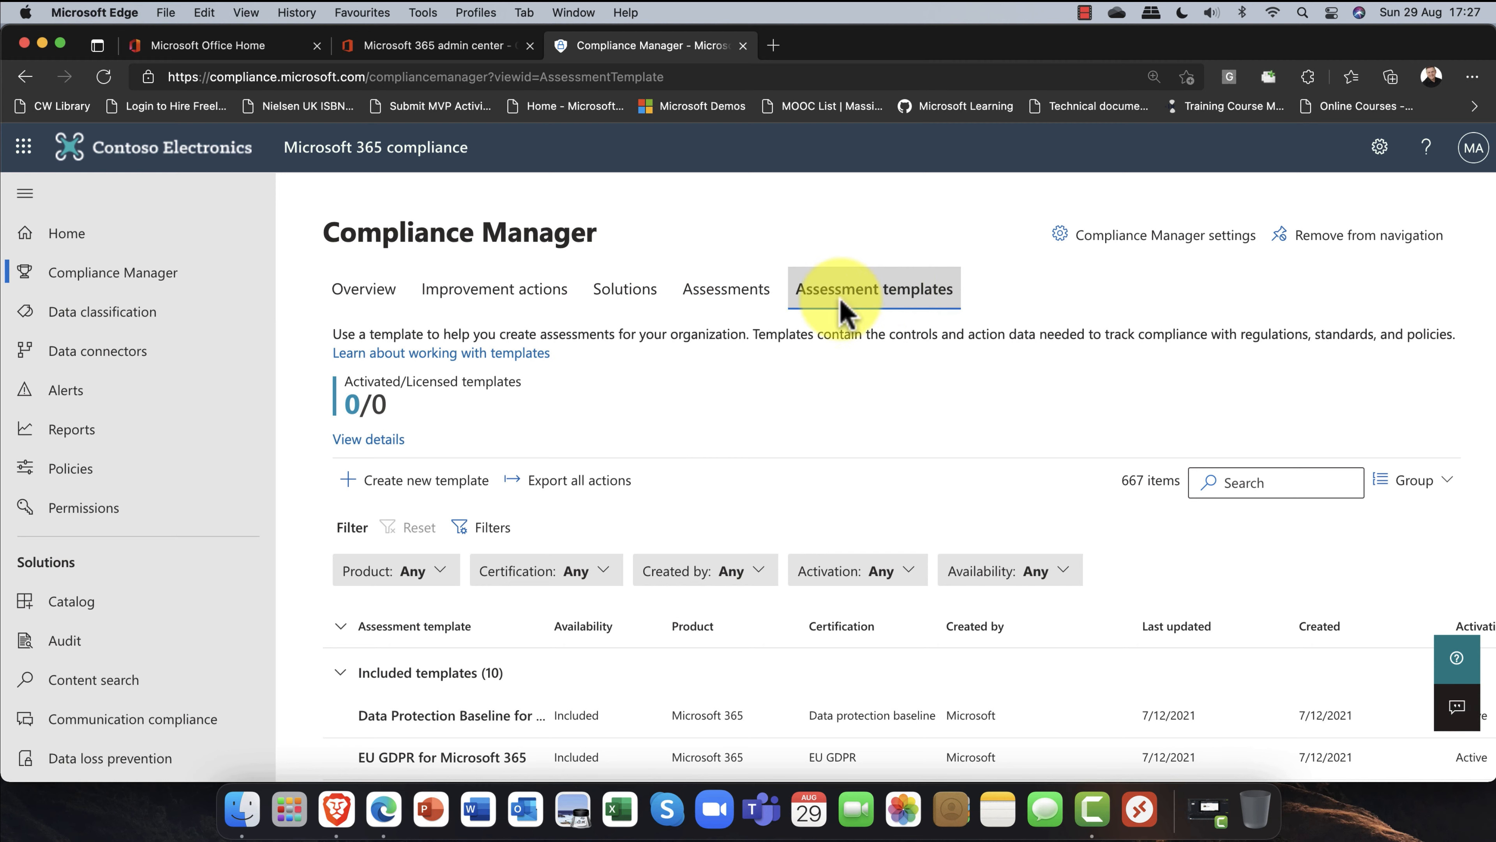
scroll(792, 339, down, 3)
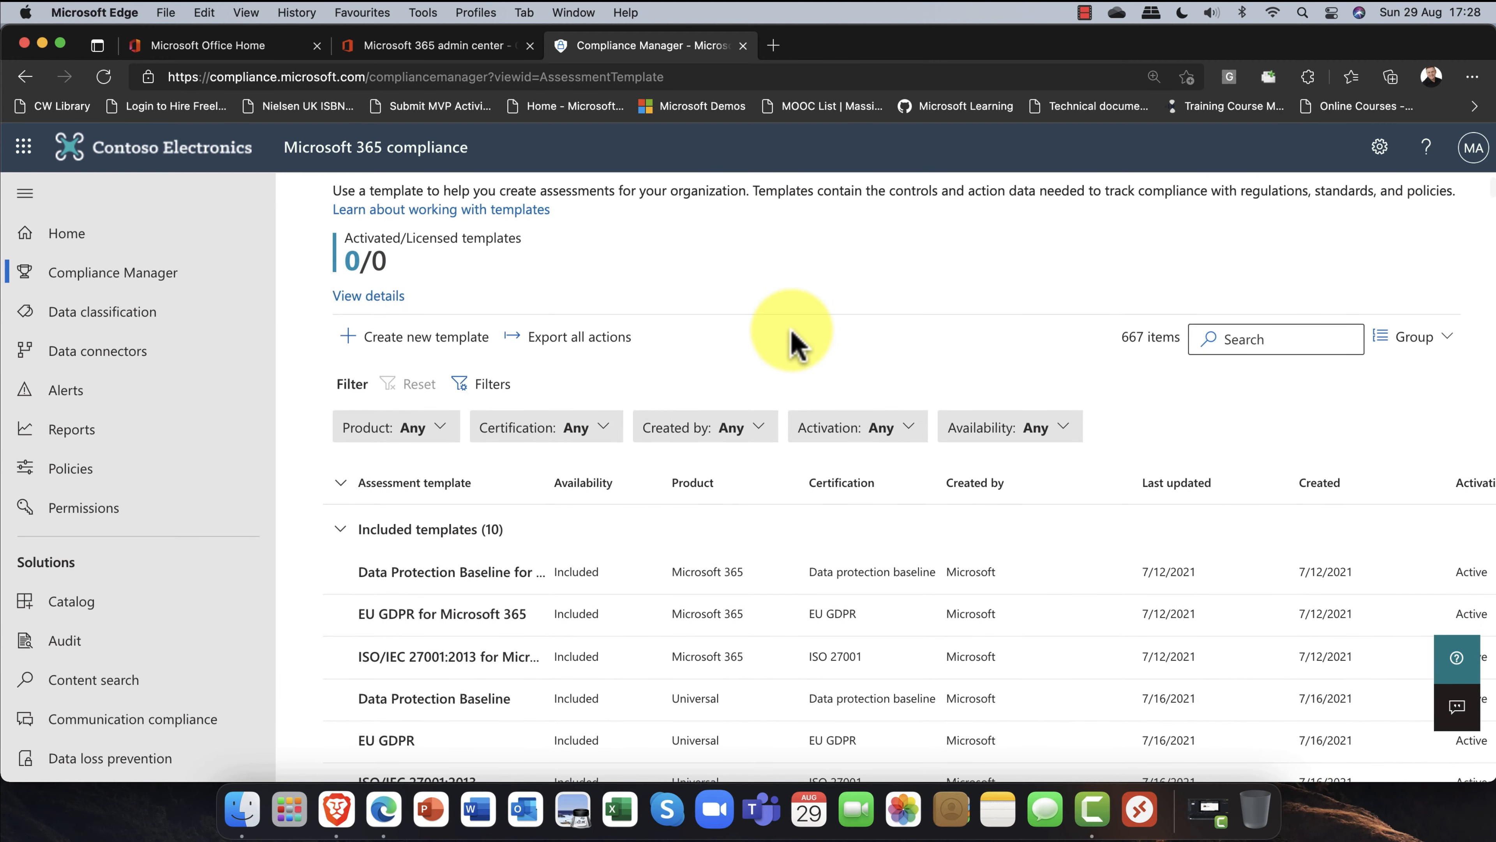
scroll(772, 336, down, 2)
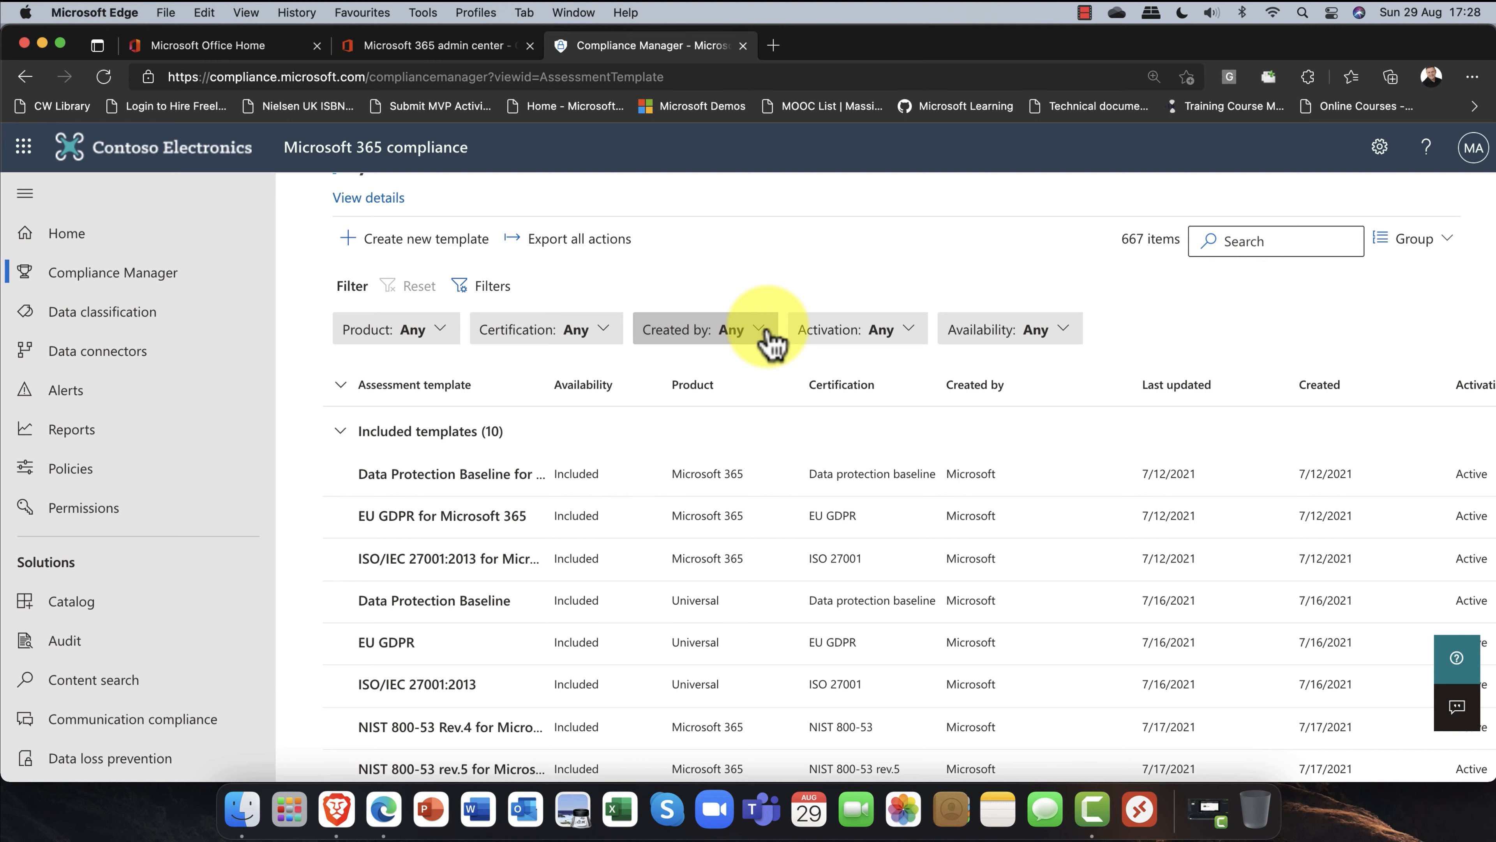
scroll(769, 341, down, 2)
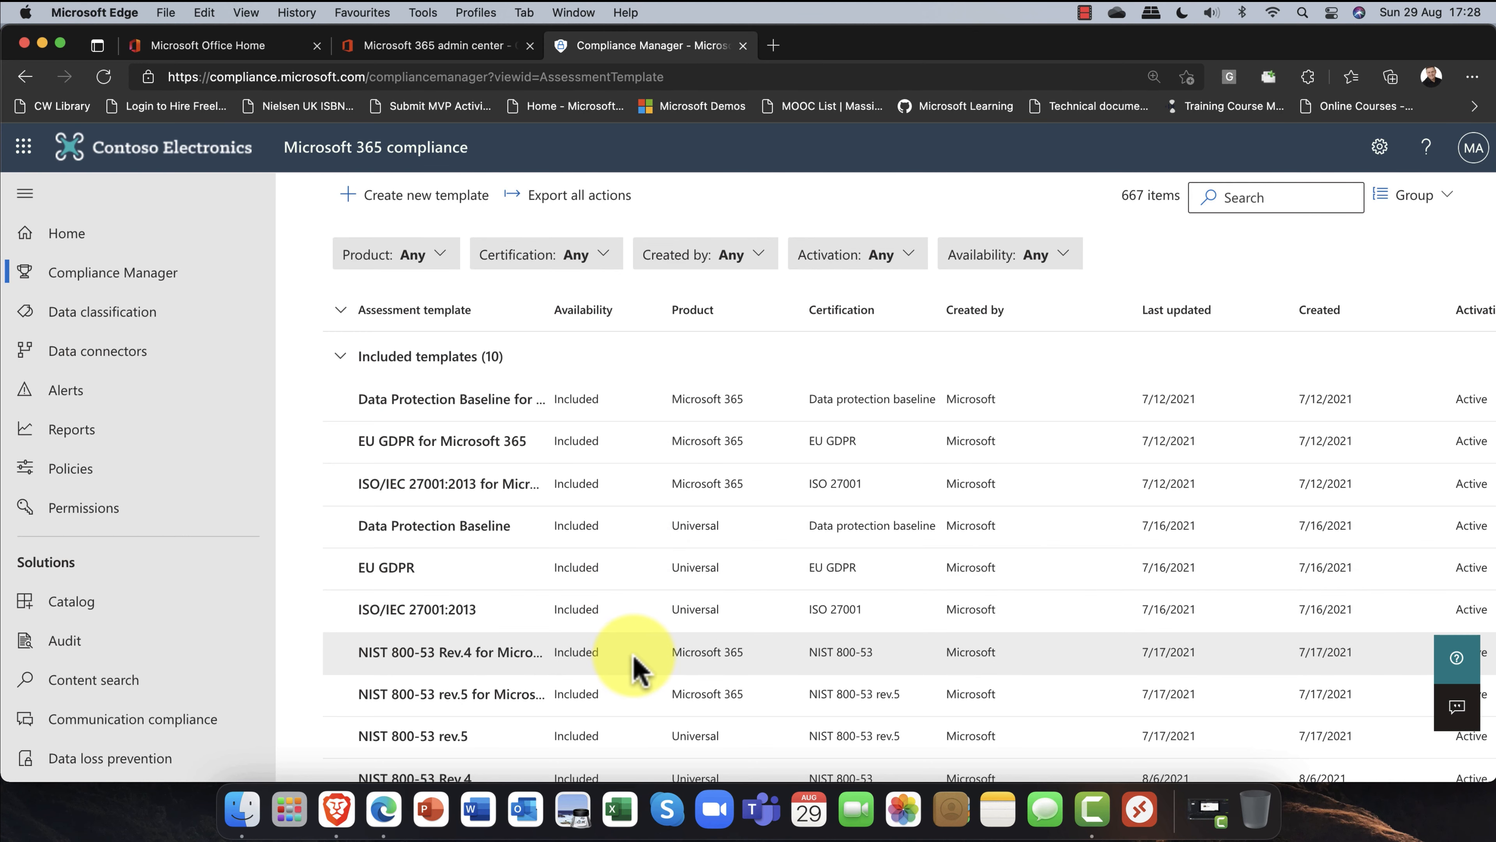
scroll(639, 669, down, 3)
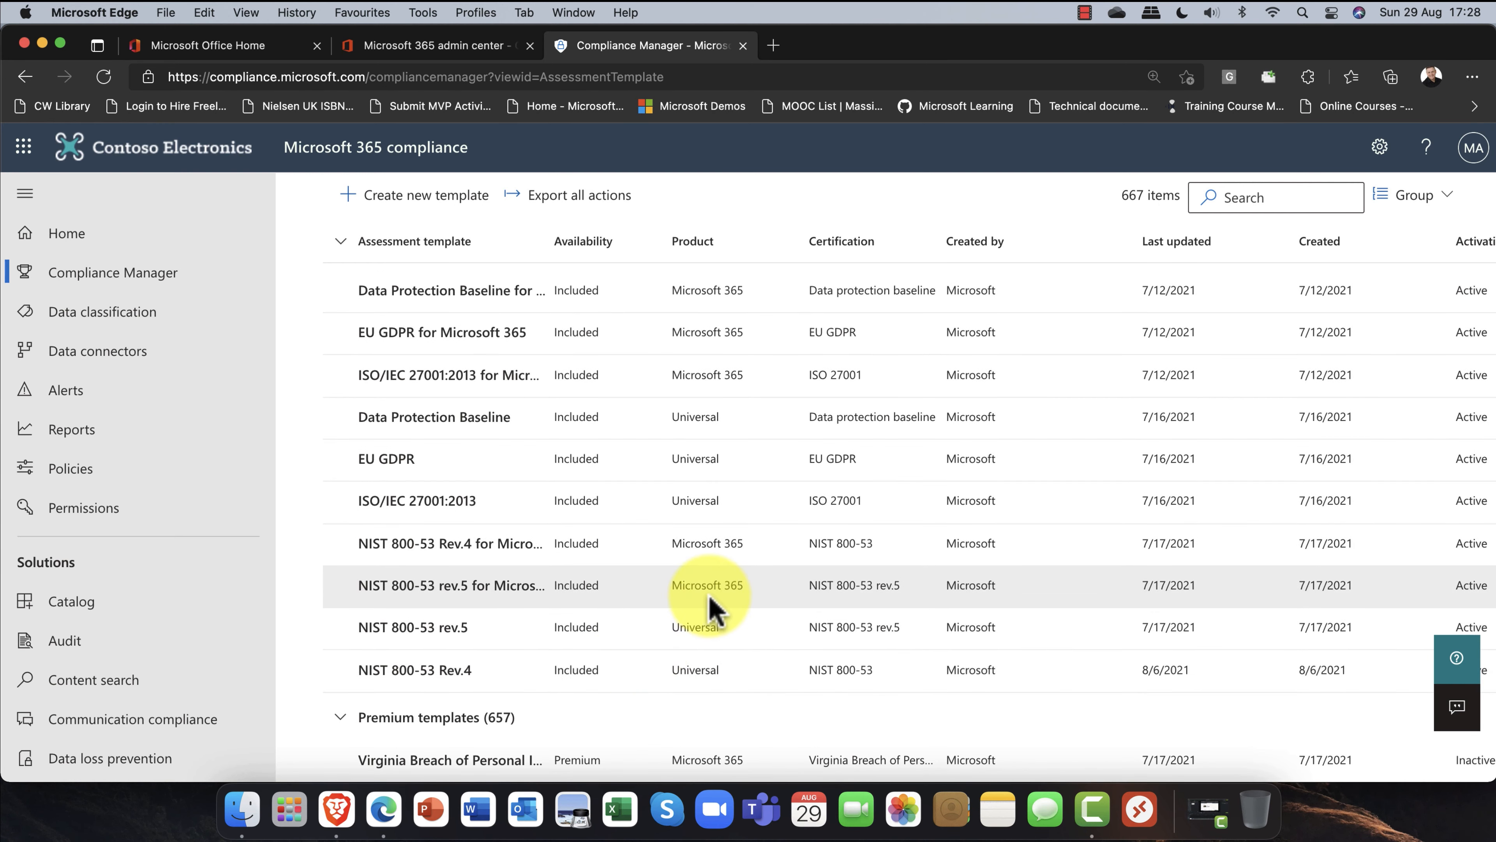
scroll(710, 604, up, 10)
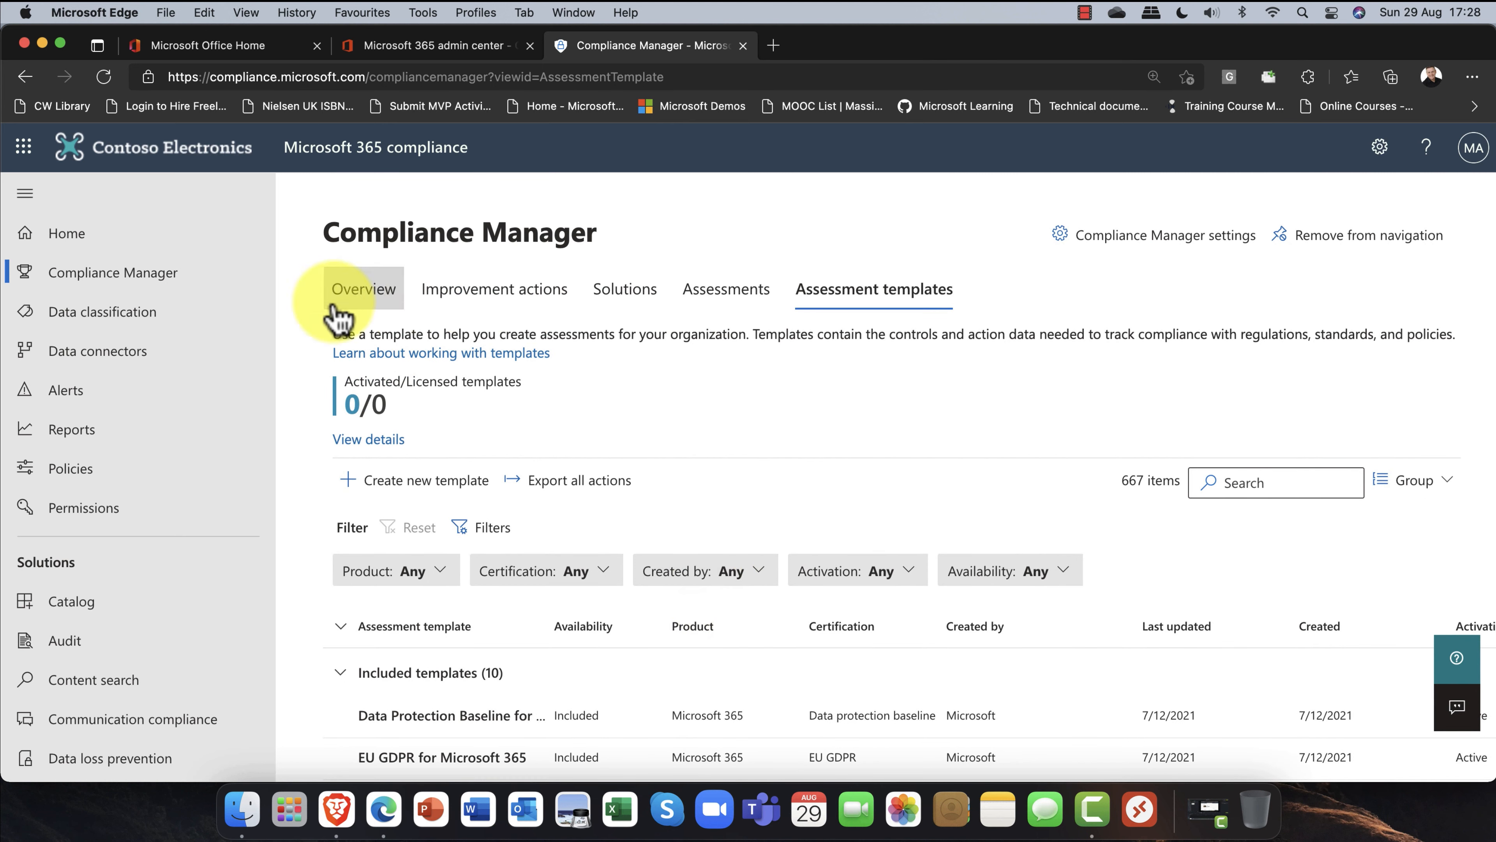
Step: Return to the Compliance Manager overview and look through the compliance solutions available in the navigation
click(382, 302)
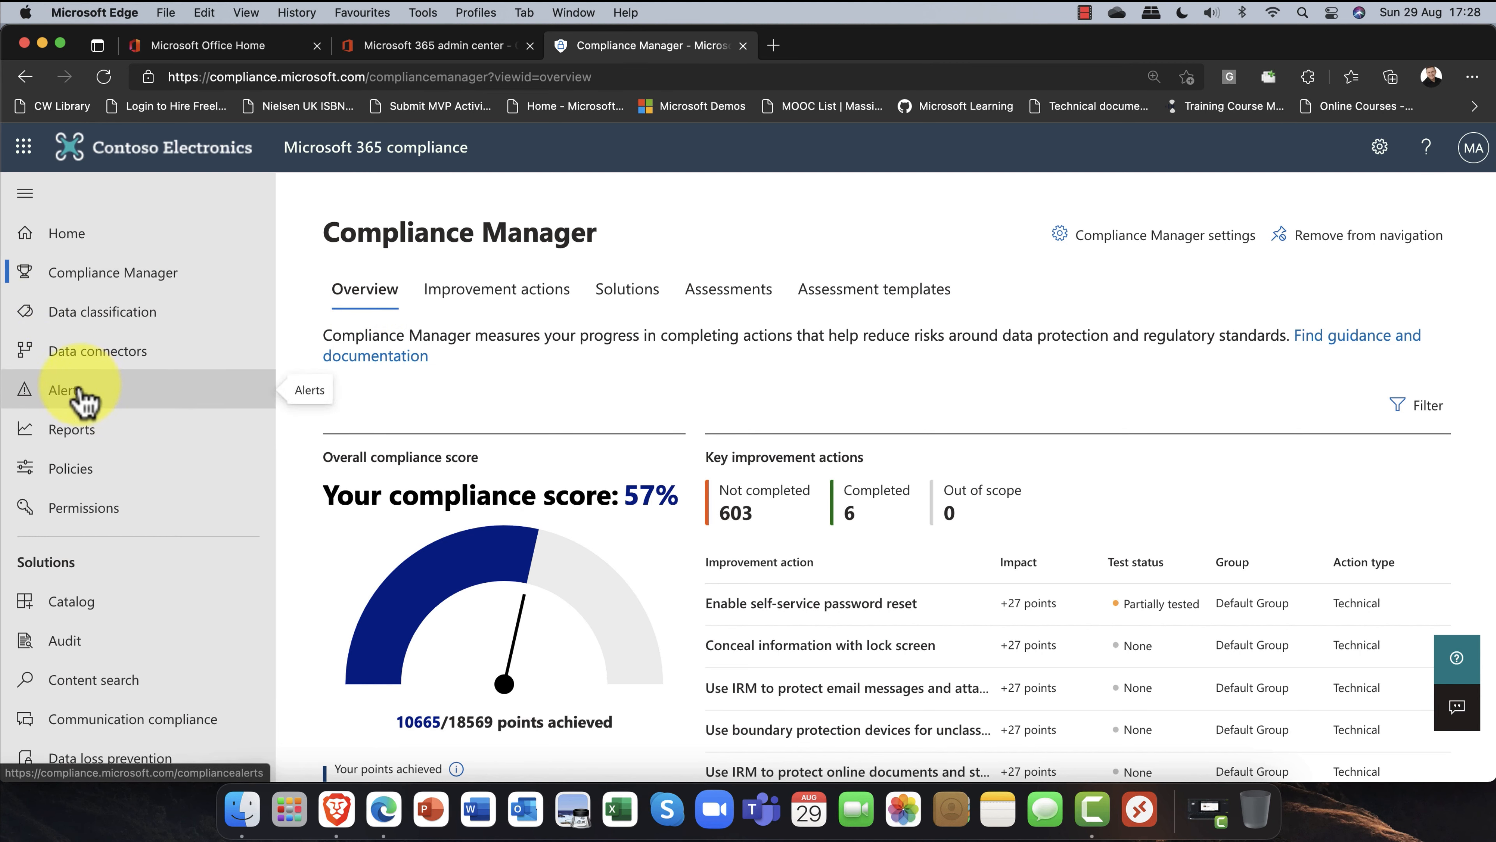
scroll(82, 401, down, 5)
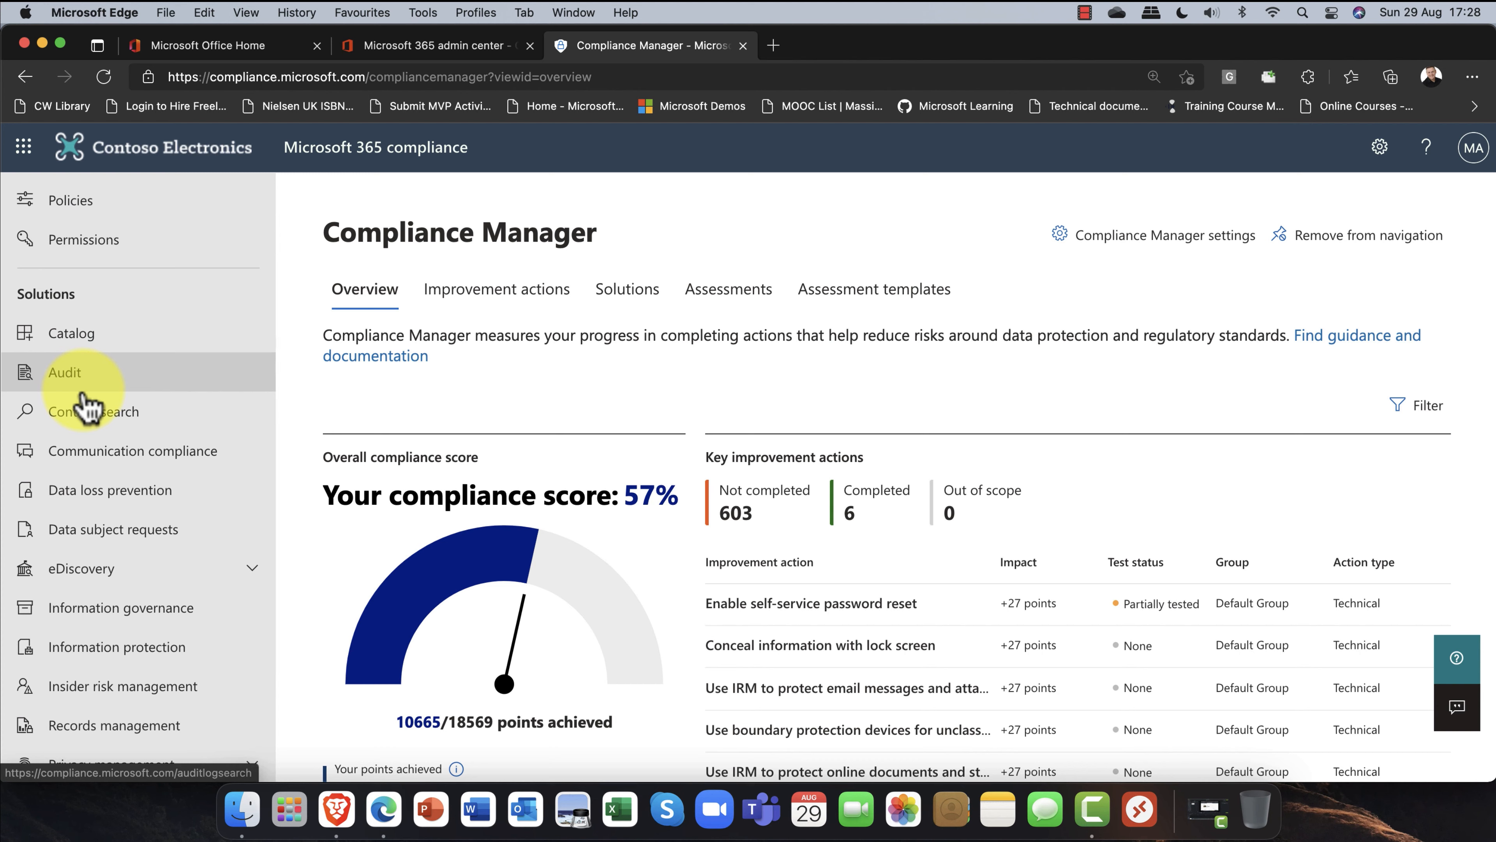
scroll(86, 406, down, 1)
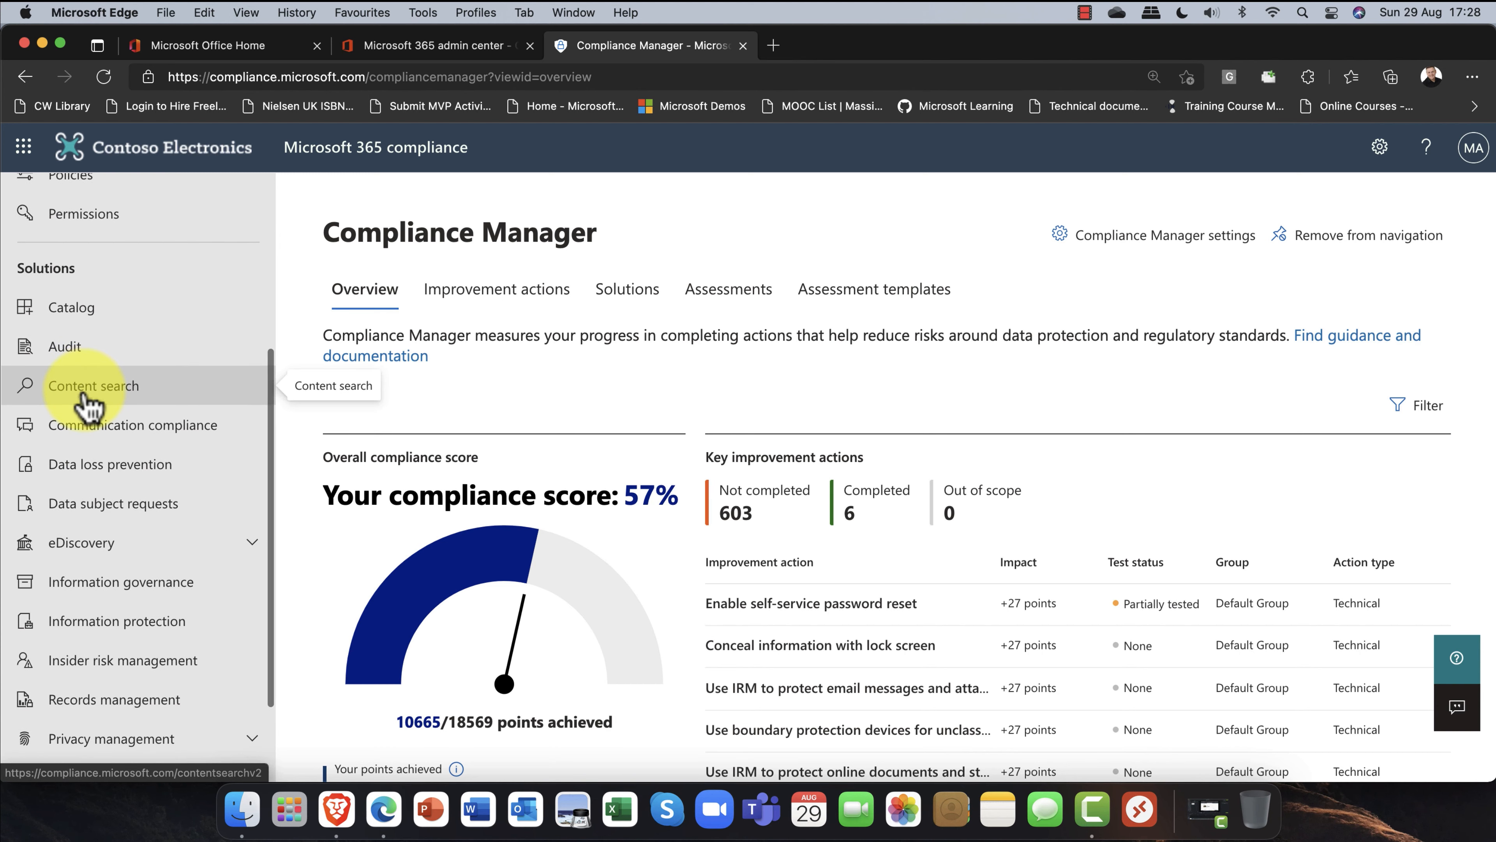
scroll(88, 406, down, 3)
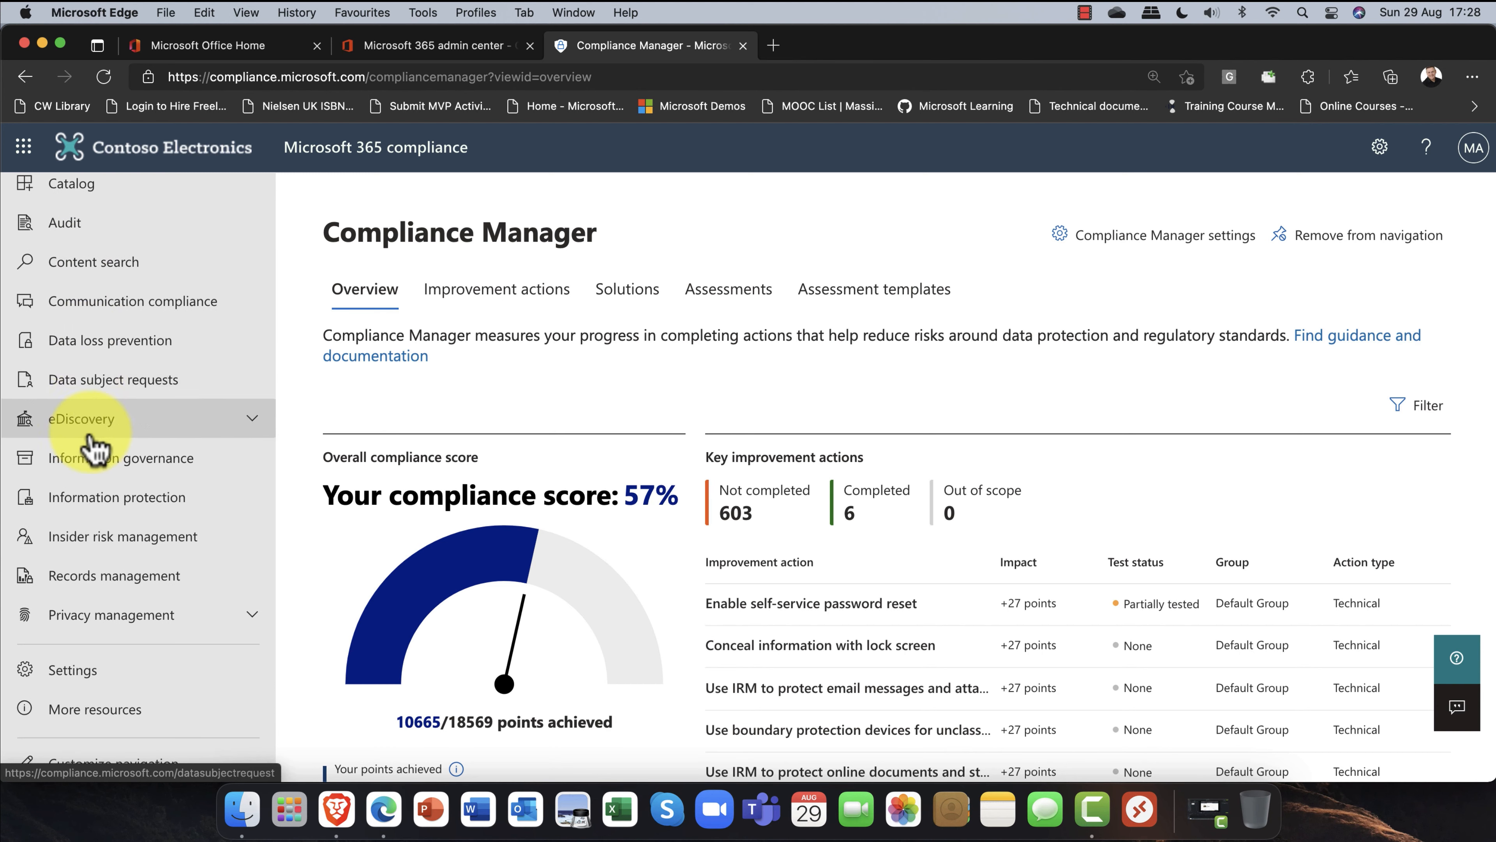
scroll(145, 543, up, 1)
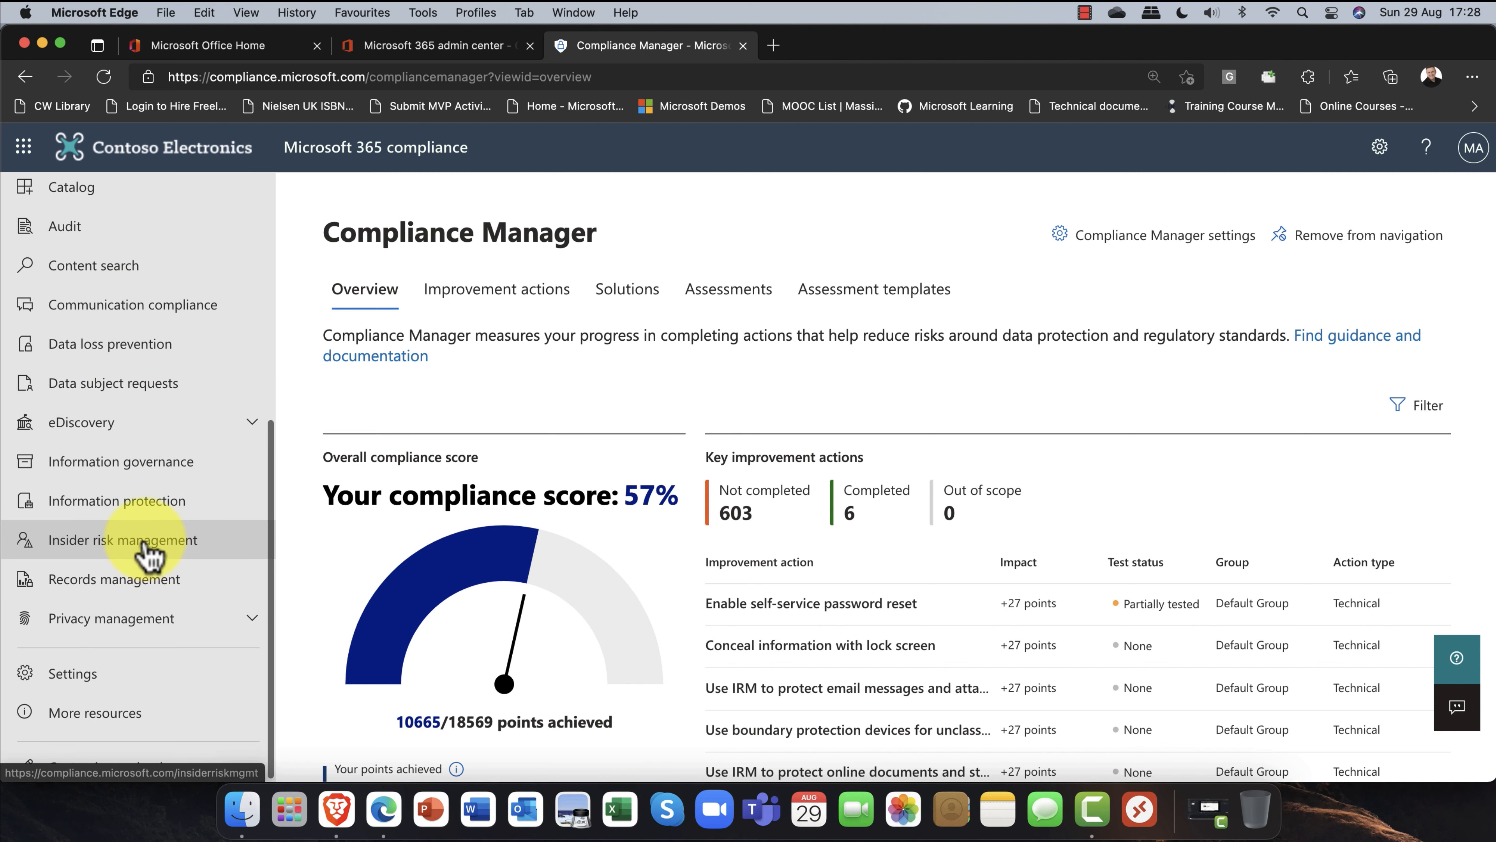
Step: Open Communication compliance, dismiss its welcome message, and start a new policy that monitors for offensive language
click(112, 311)
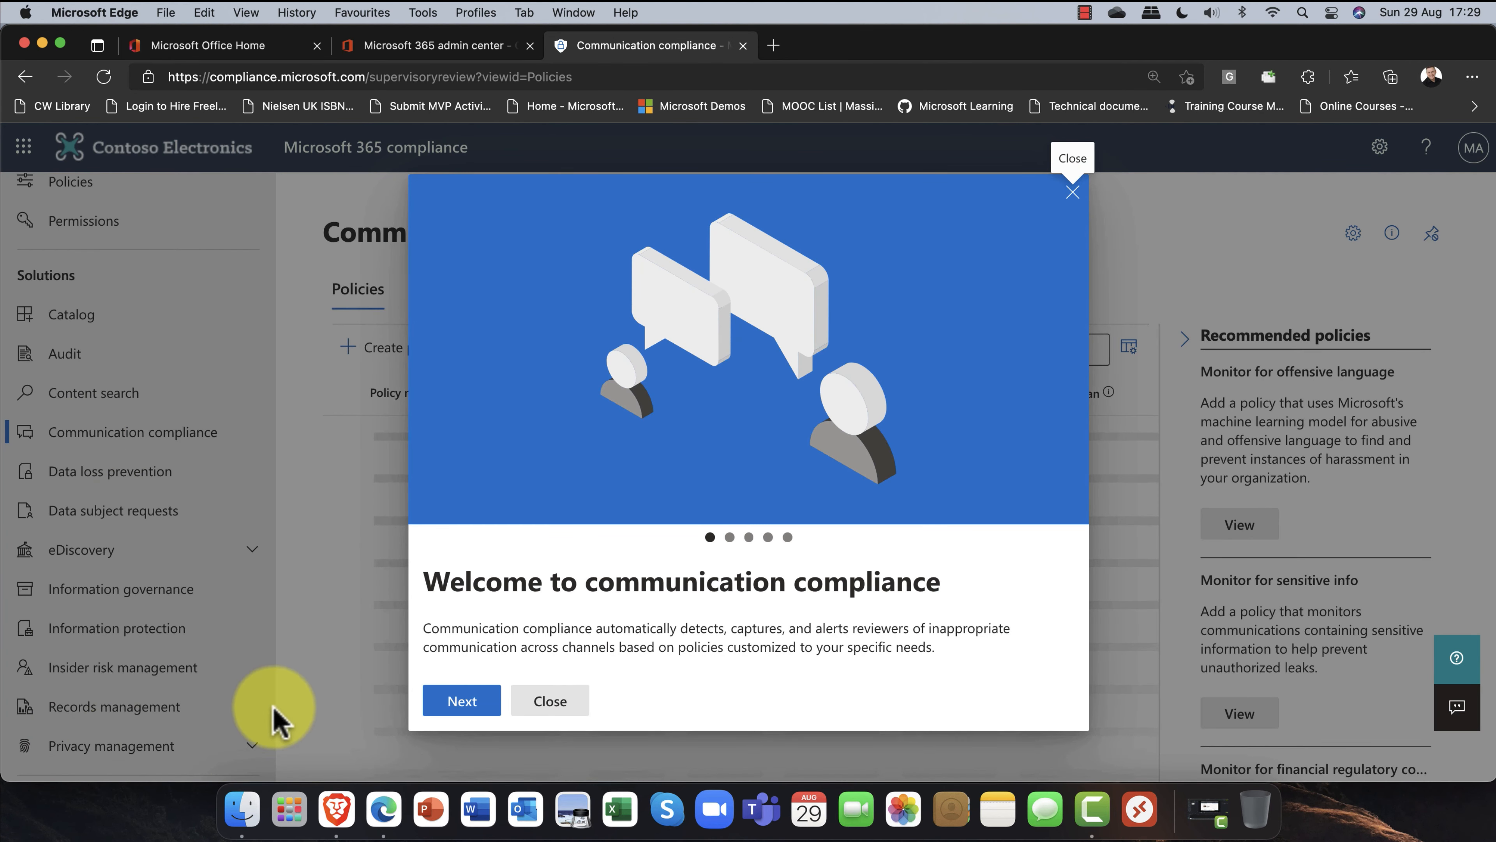
click(548, 703)
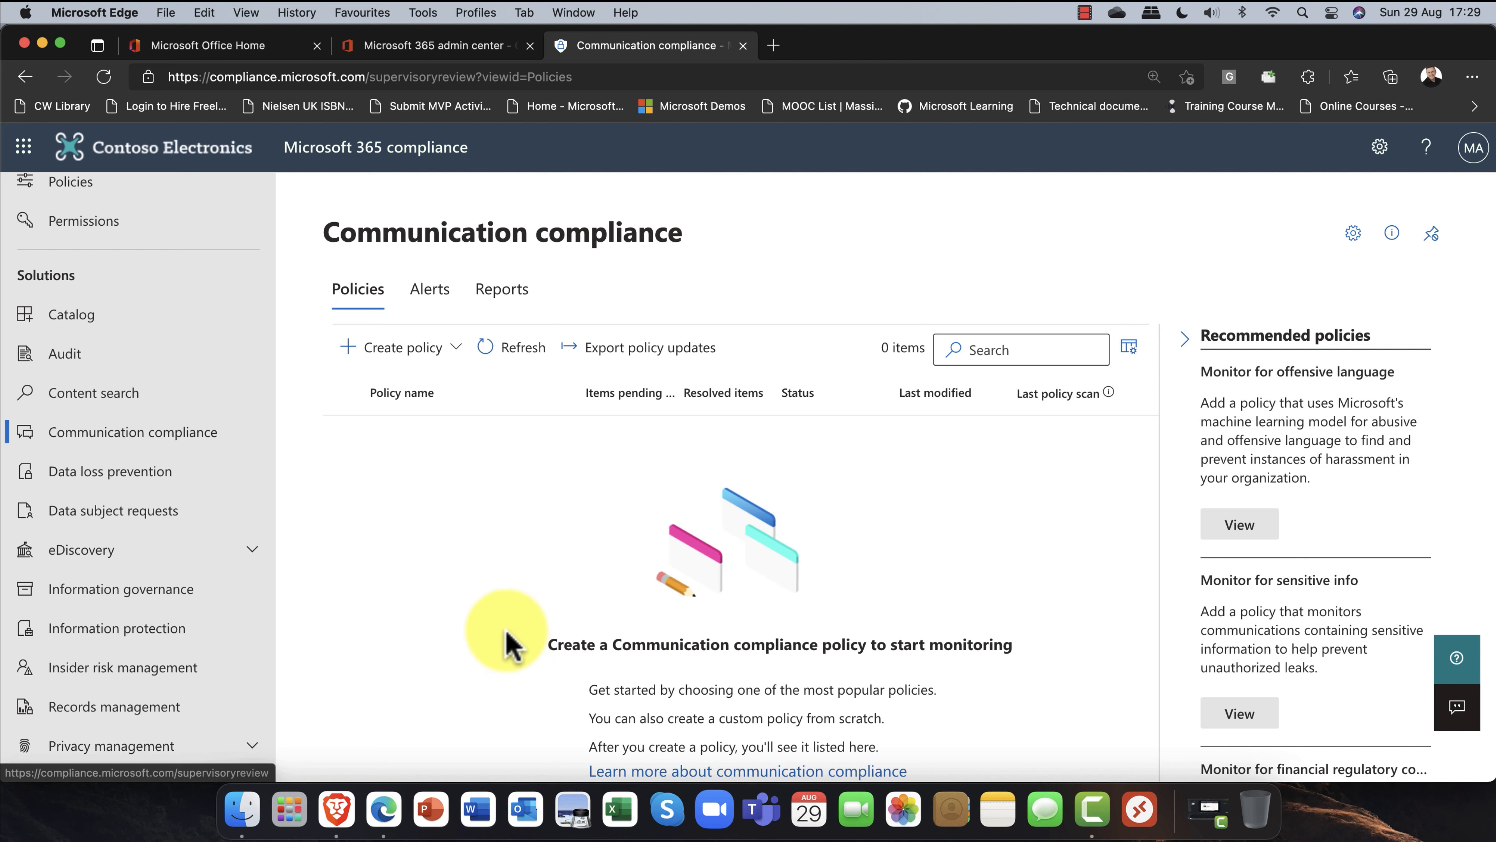
click(457, 348)
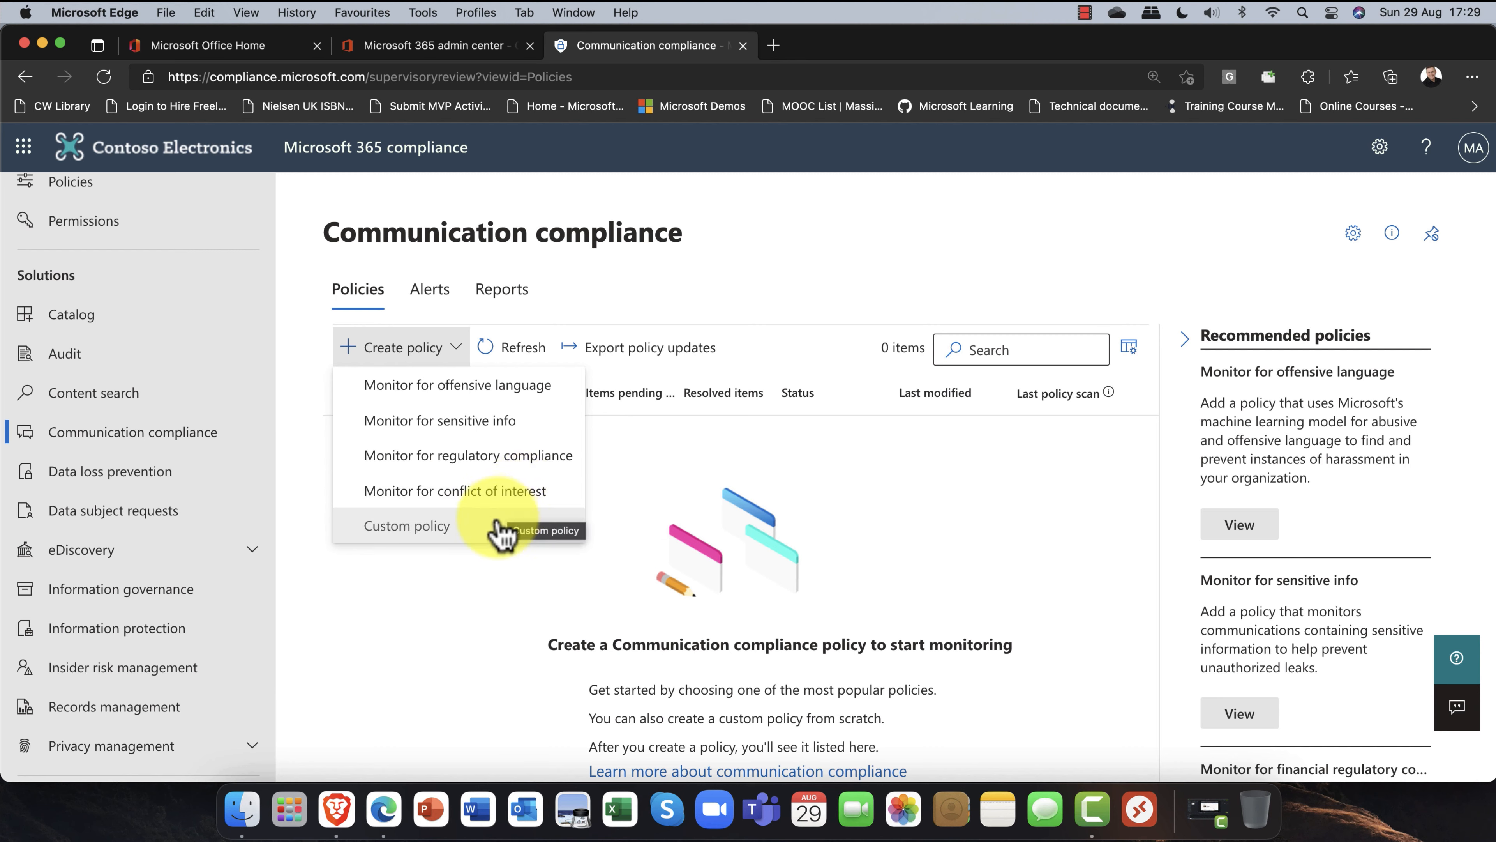
click(455, 392)
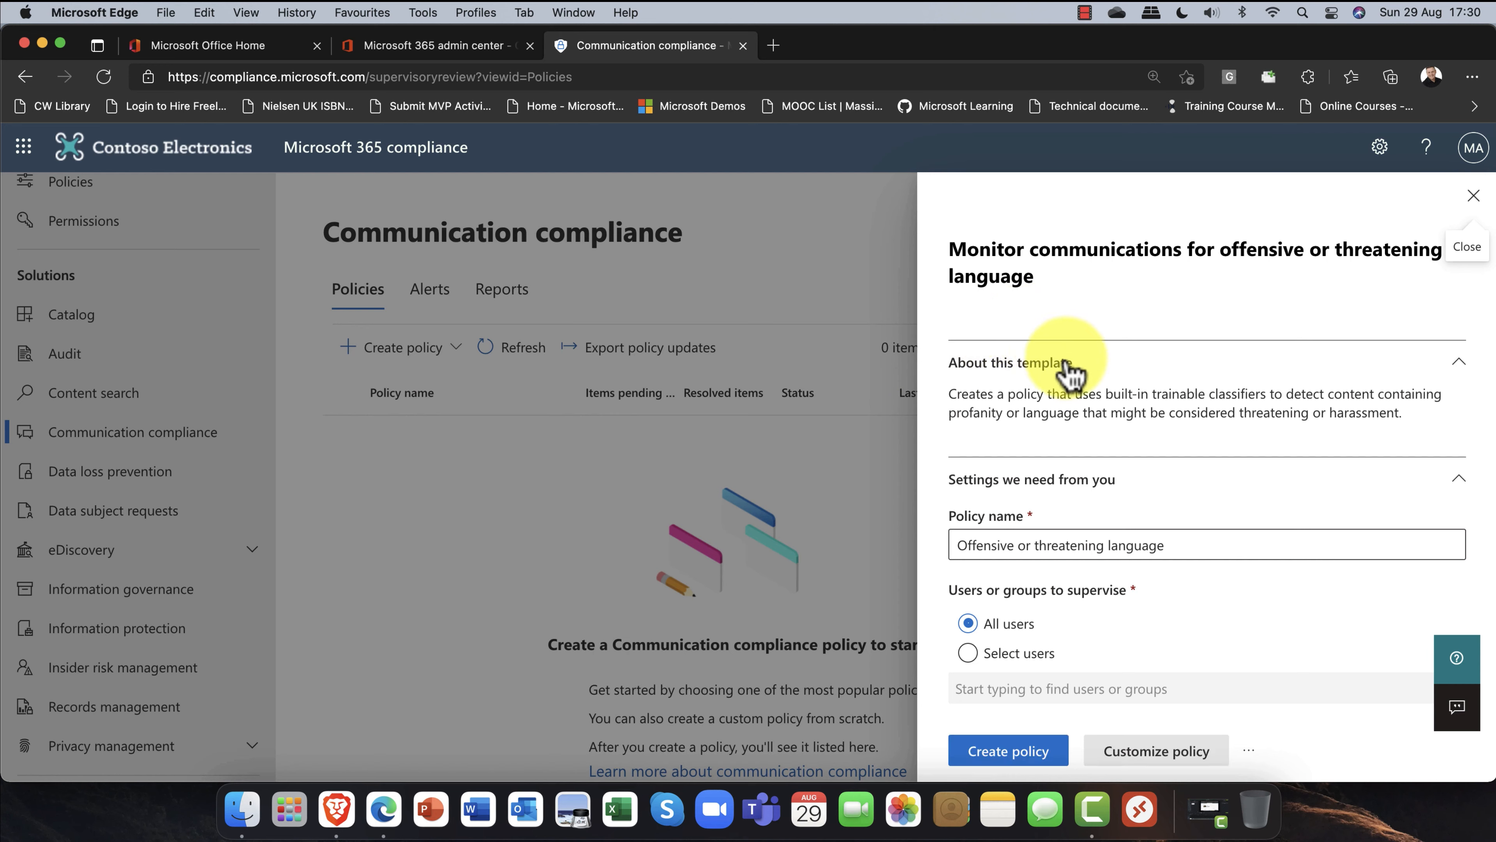
Step: Add a user as the reviewer of the offensive or threatening language policy, keeping all users supervised
scroll(1112, 436, down, 3)
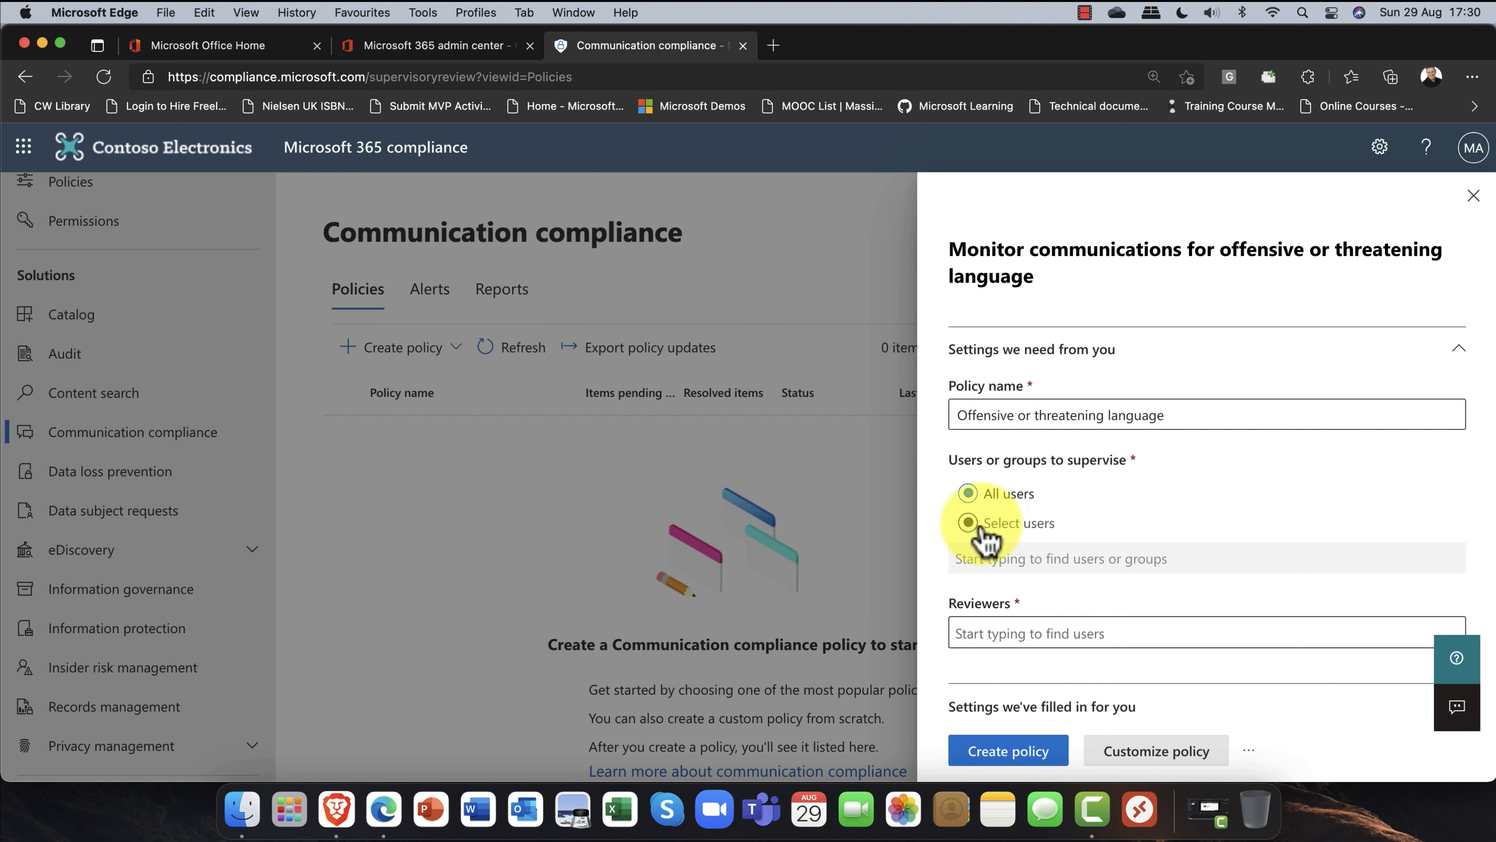
scroll(1021, 518, down, 5)
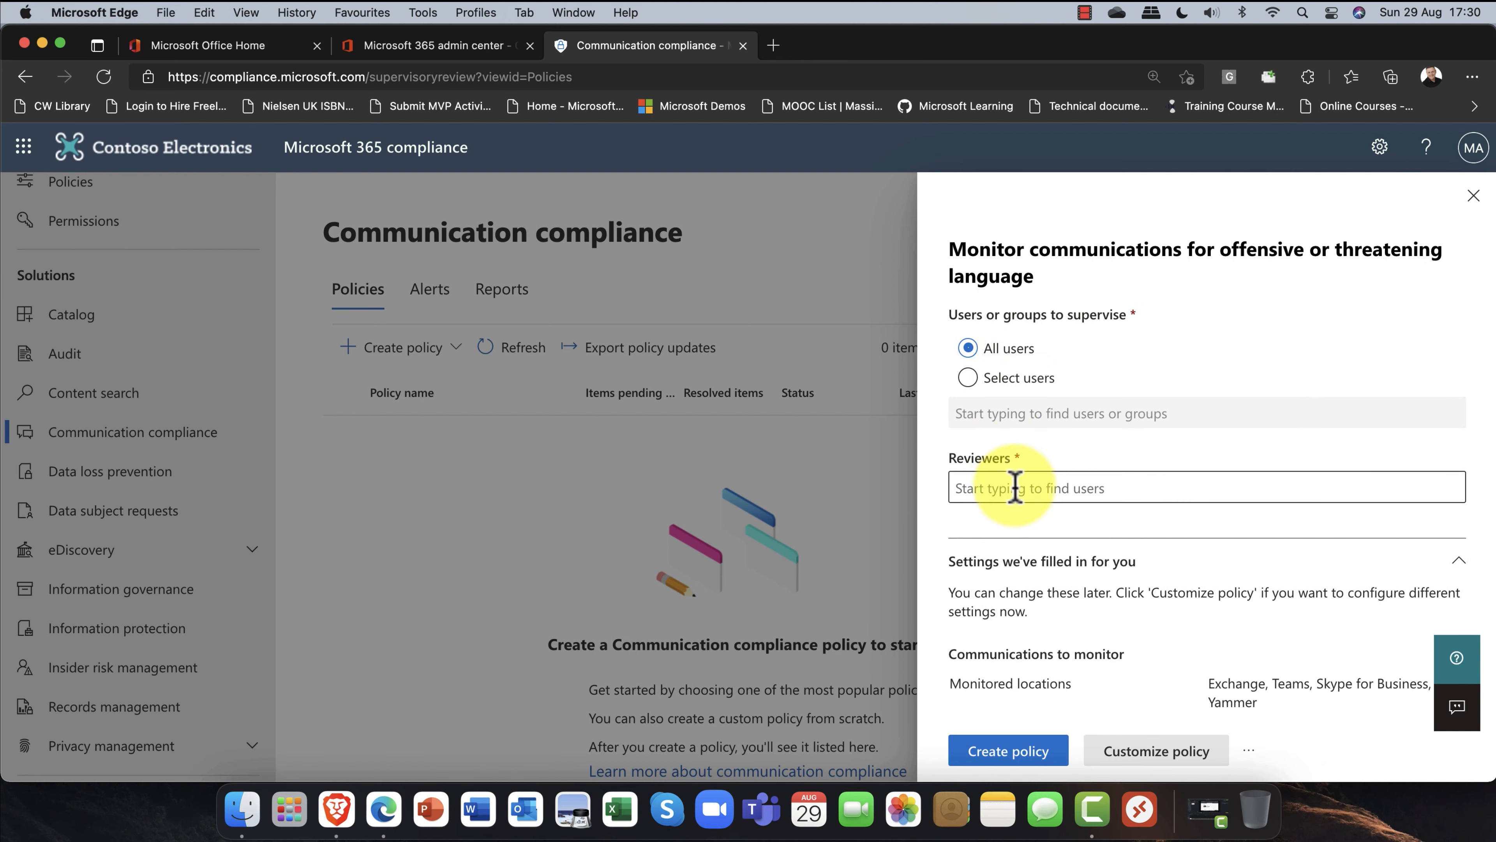
click(1017, 488)
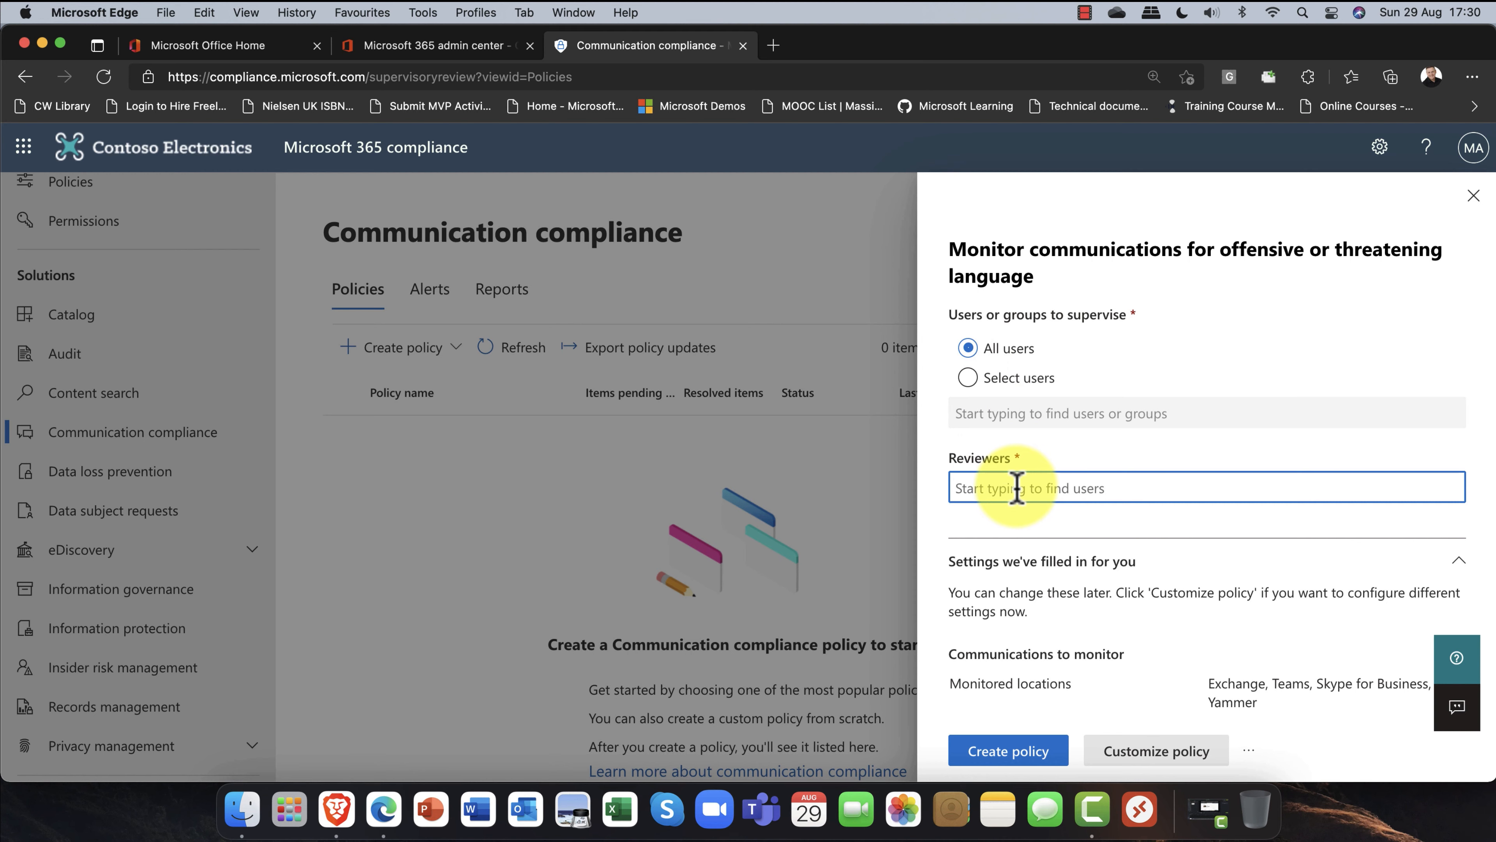
text(megan)
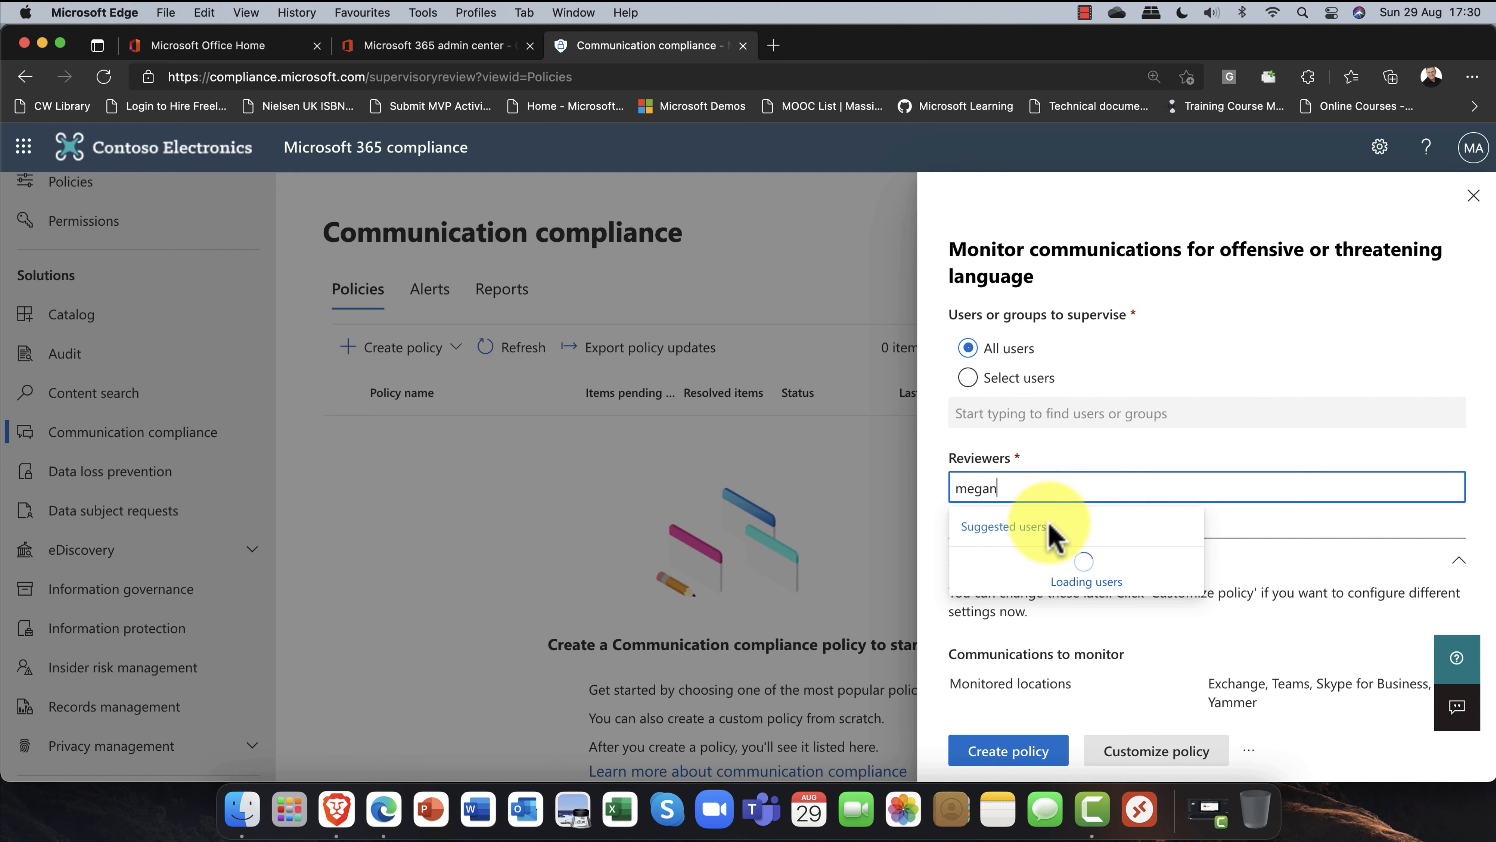
key(Return)
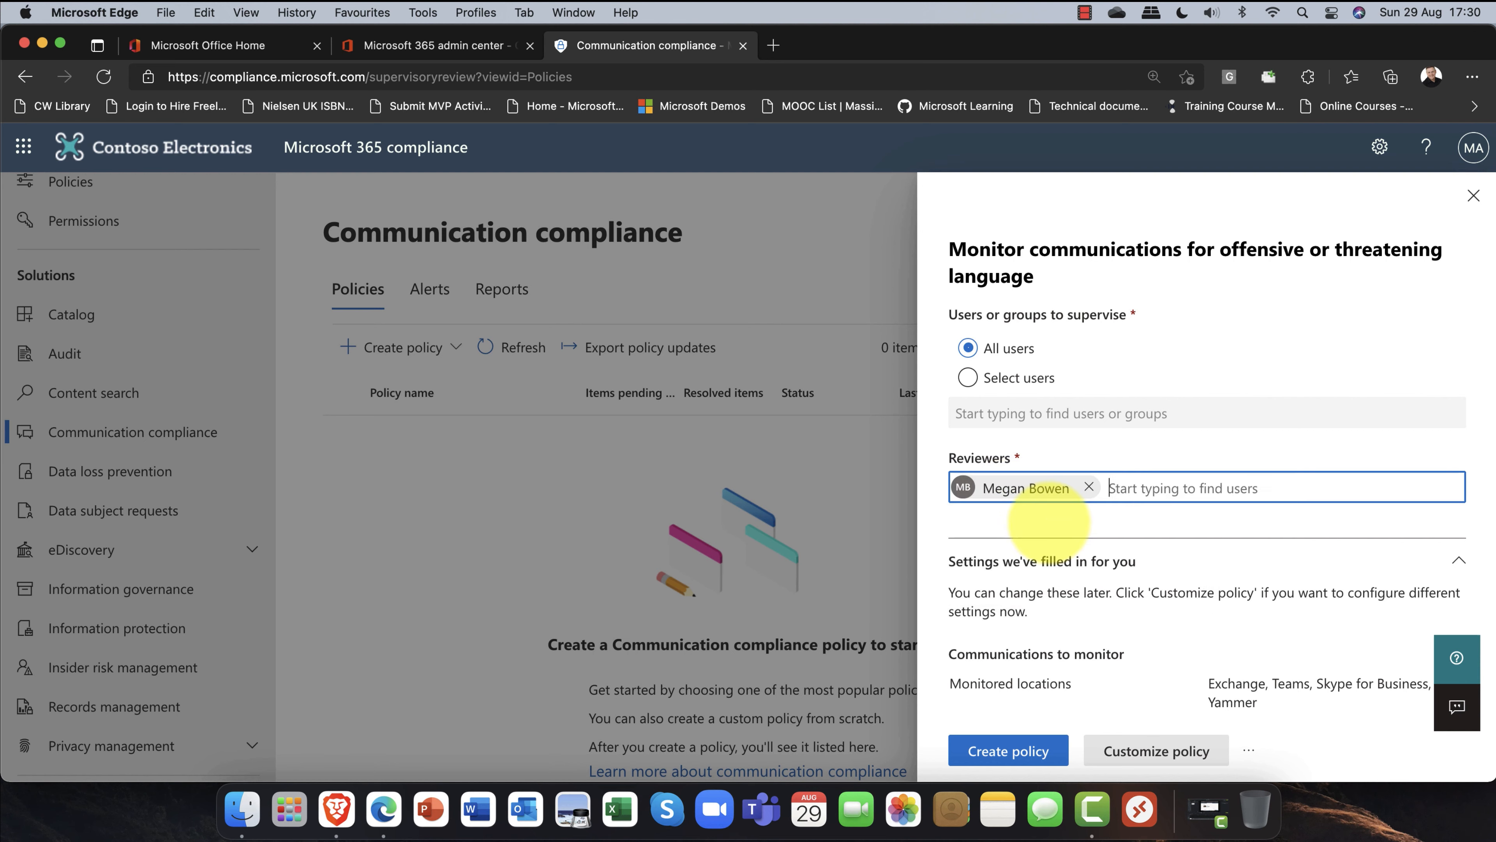
Step: Review the prefilled monitoring conditions and classifiers, create the offensive or threatening language policy, and close the confirmation
scroll(1092, 552, down, 3)
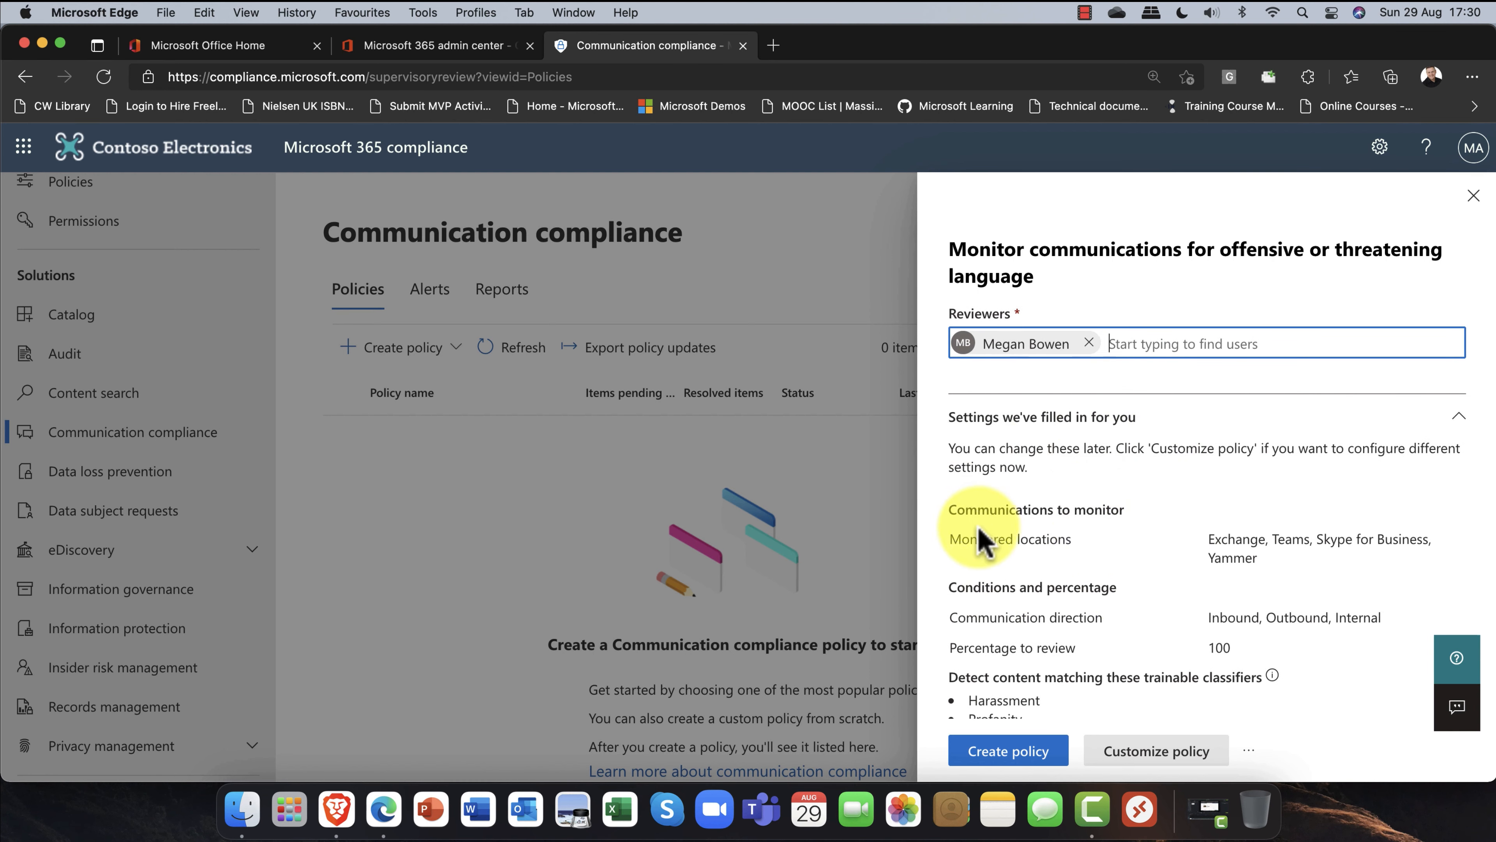
scroll(980, 539, down, 2)
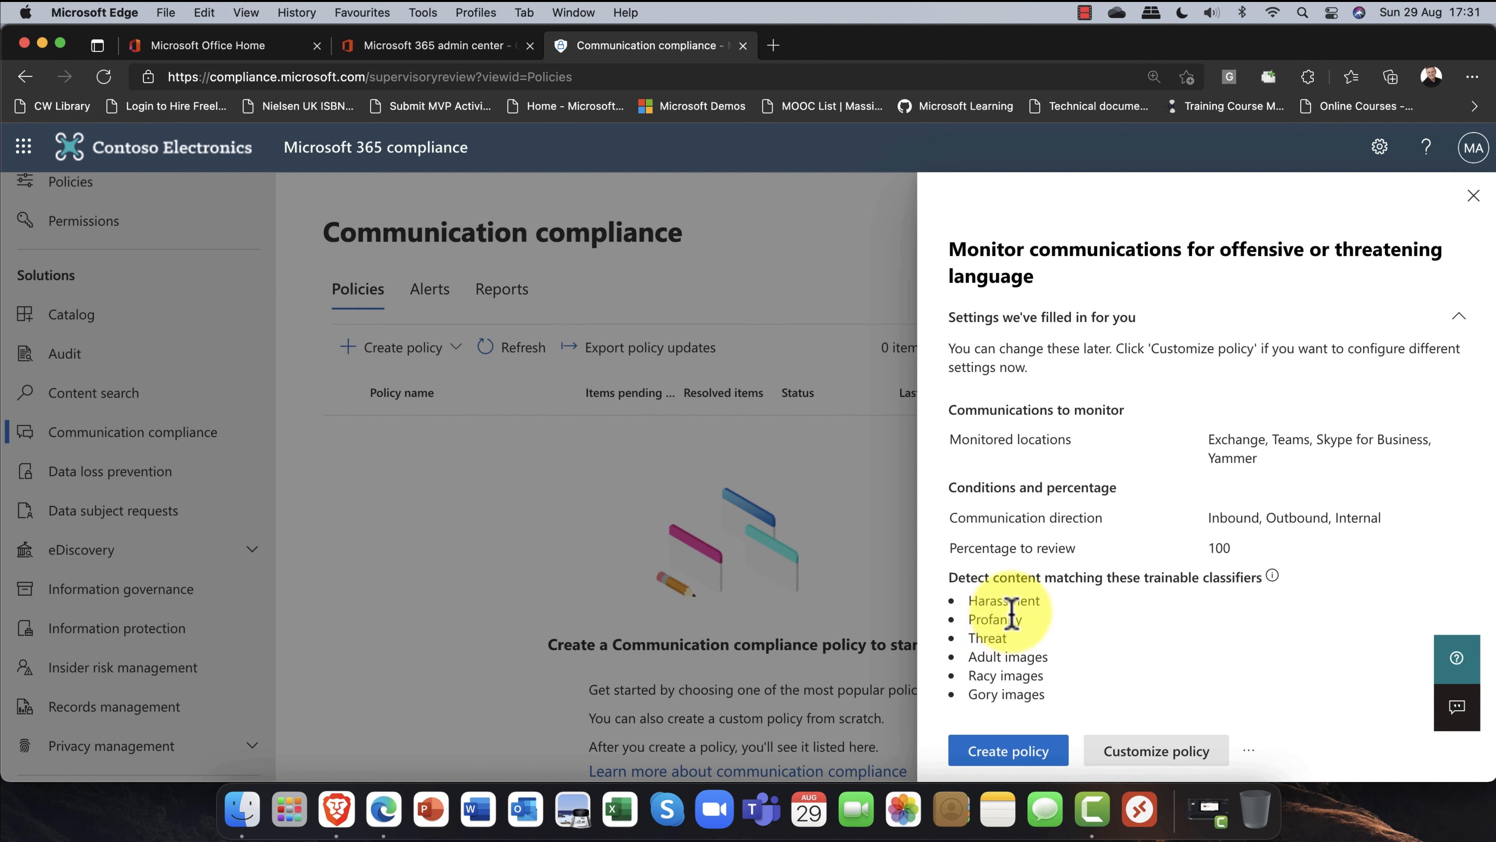
click(993, 760)
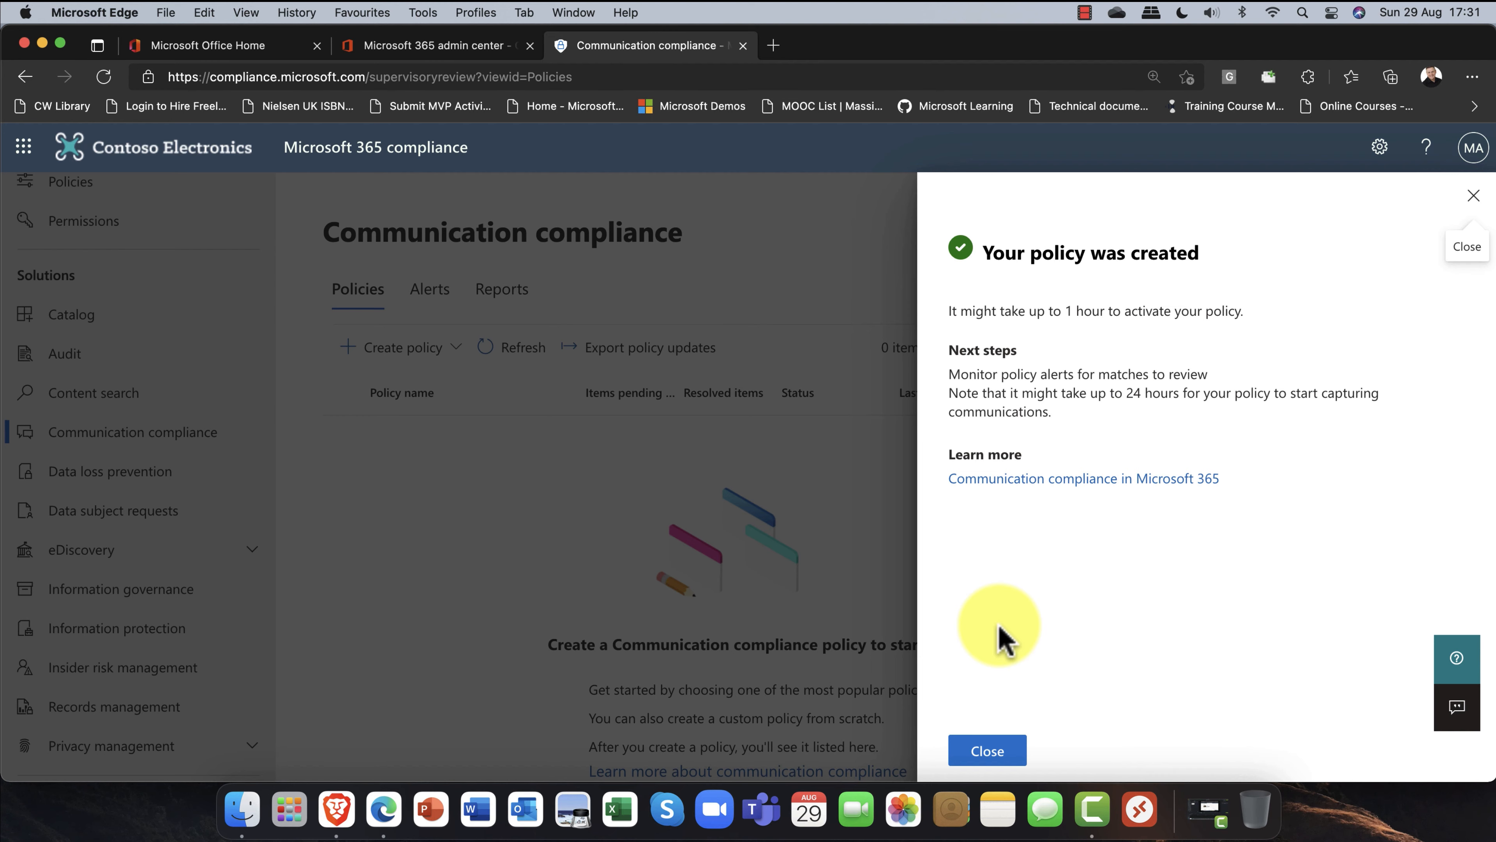
click(996, 753)
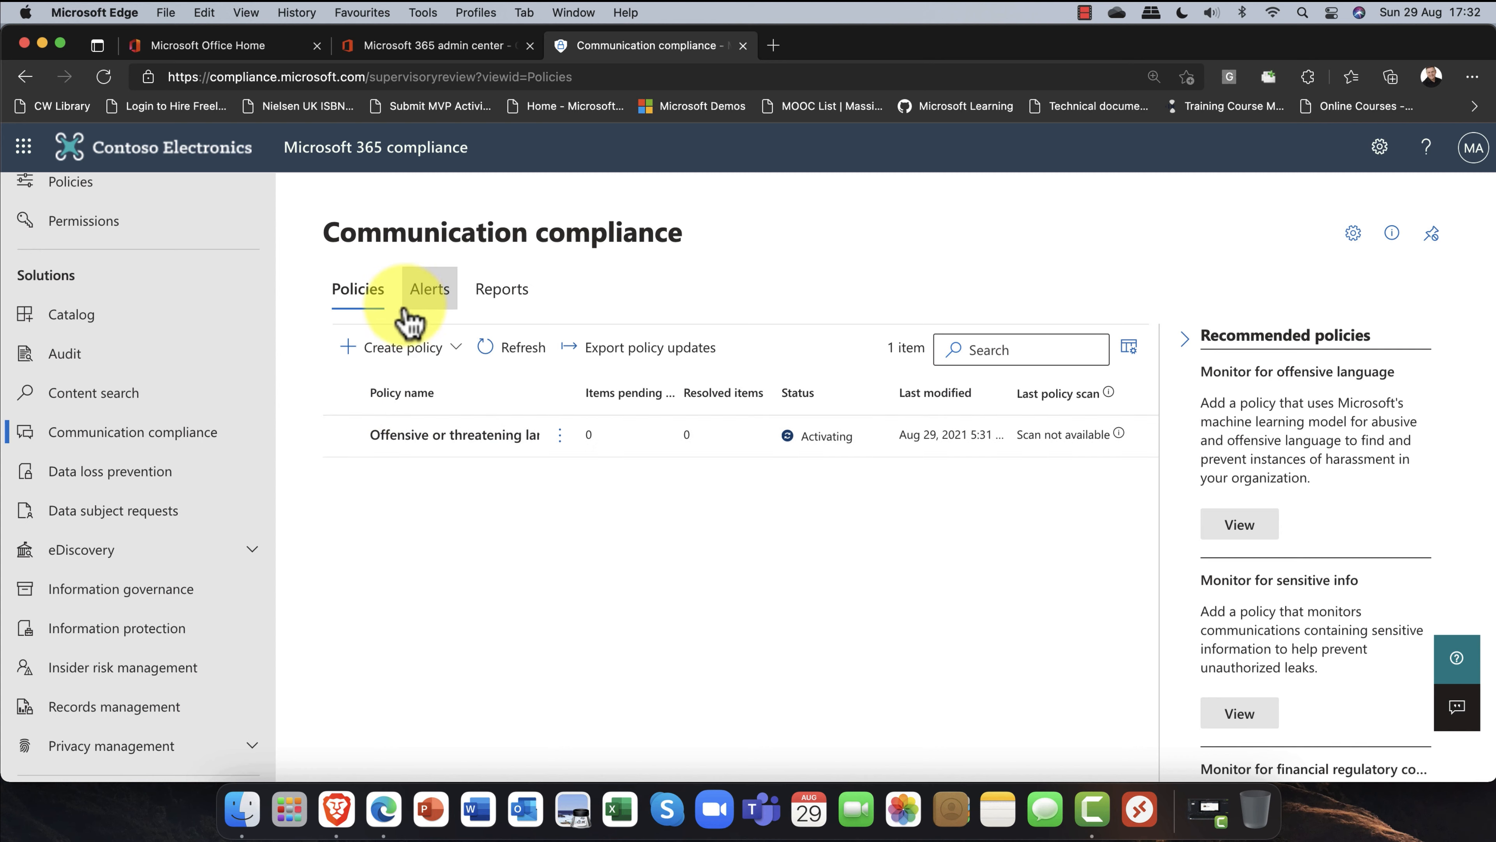
Step: View the Communication compliance alerts and the reports on policy matches
click(416, 293)
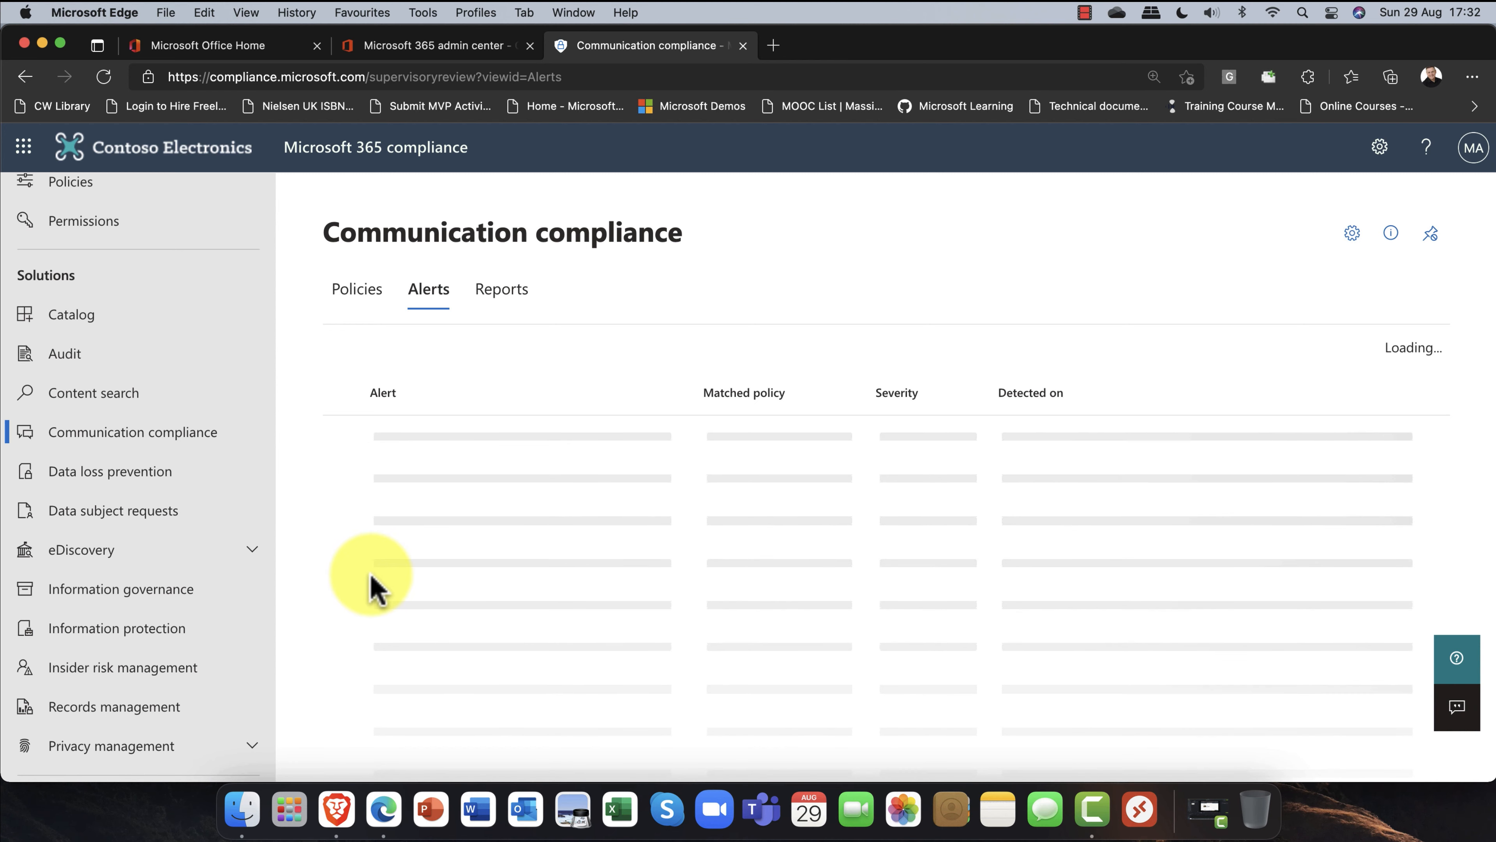
click(508, 308)
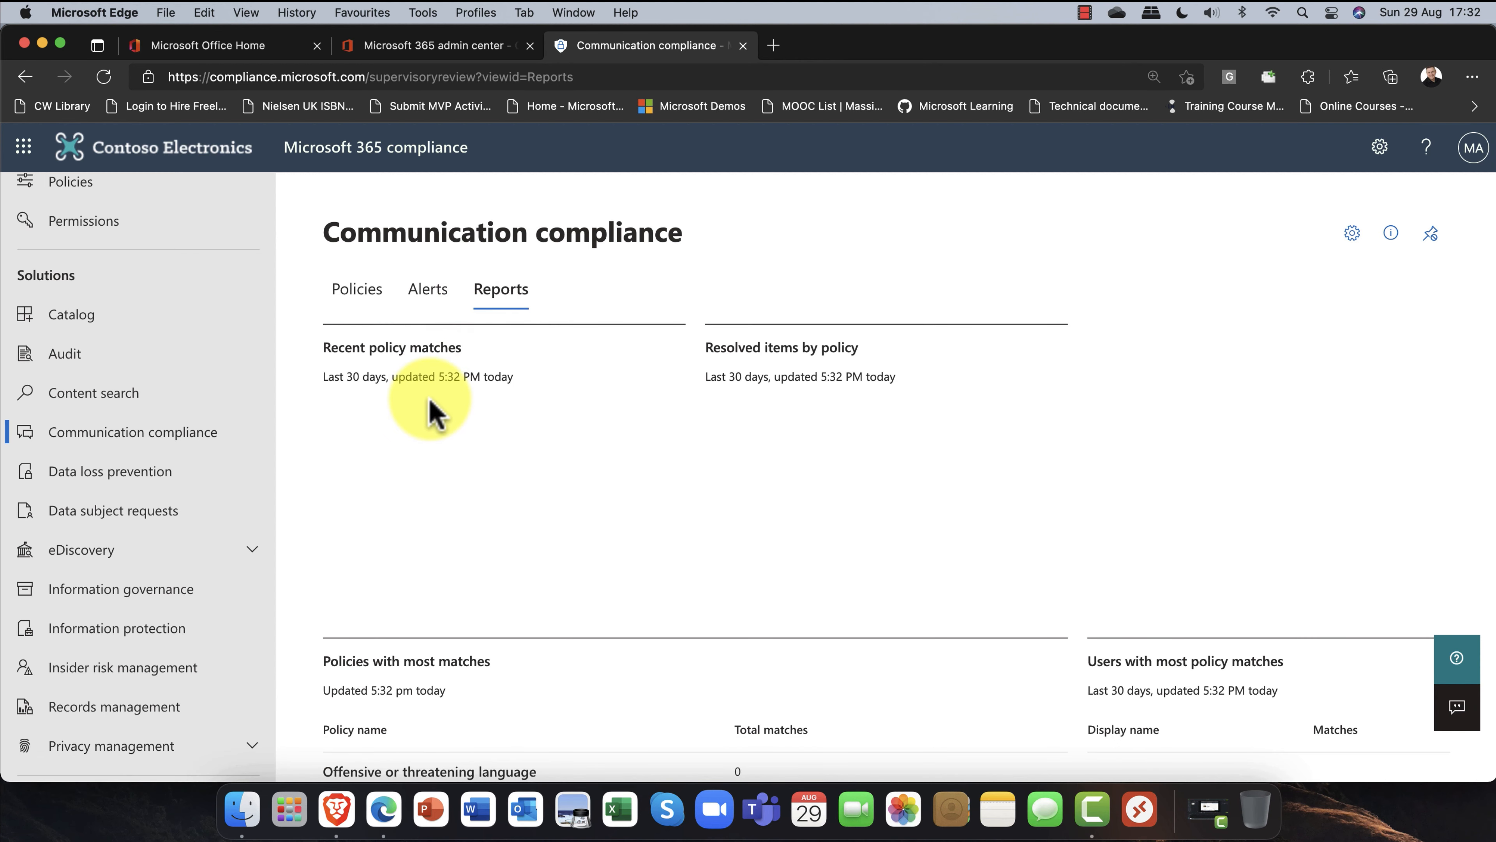
Step: Look through the Communication compliance report sections on policies and users with the most matches
scroll(433, 412, down, 3)
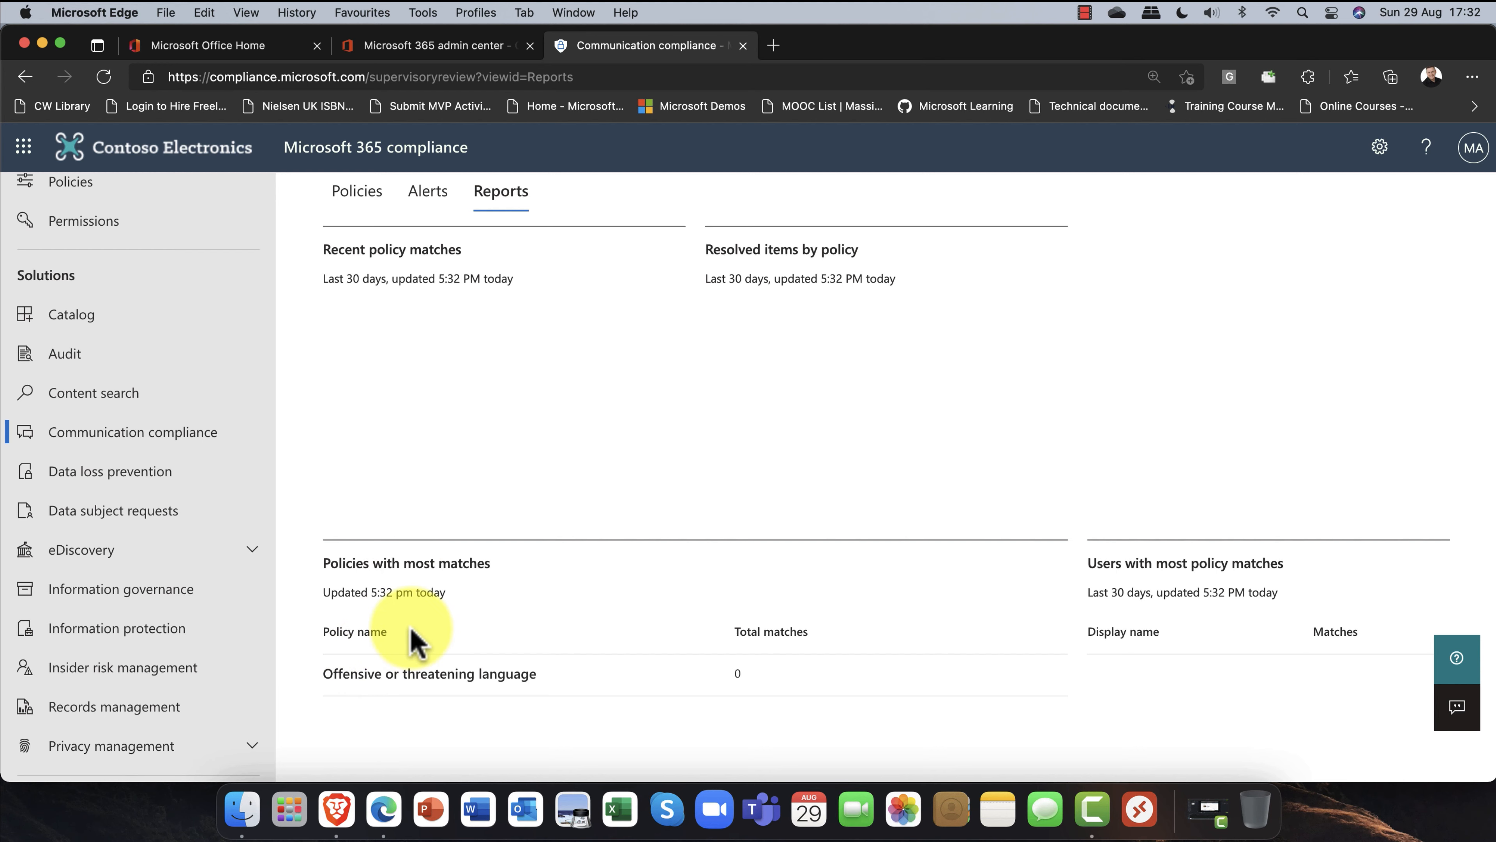
scroll(415, 636, up, 3)
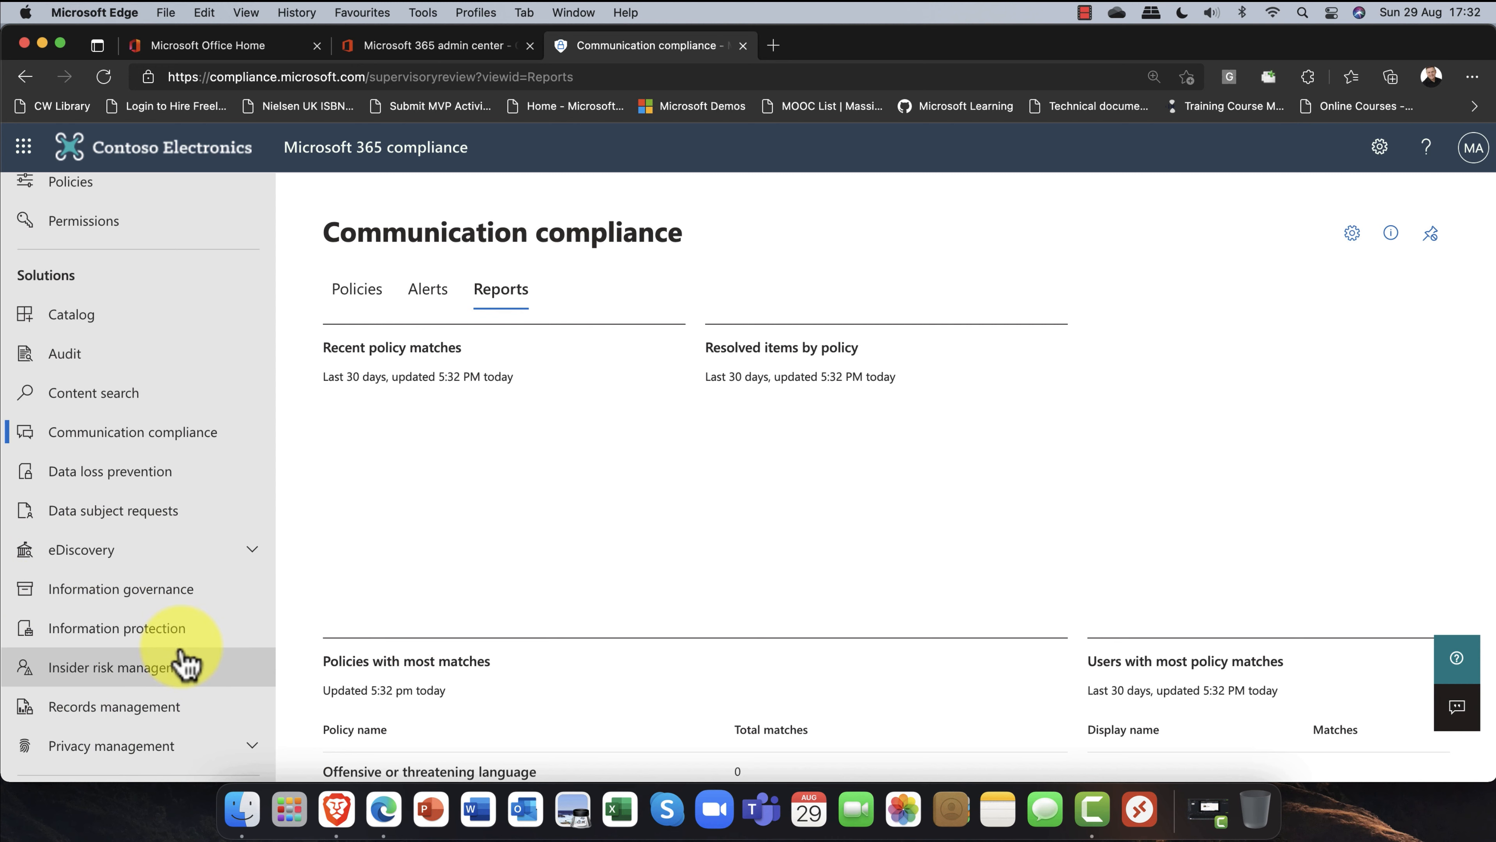
Step: Open the Insider risk management settings and review the Privacy options for showing anonymized usernames
click(99, 675)
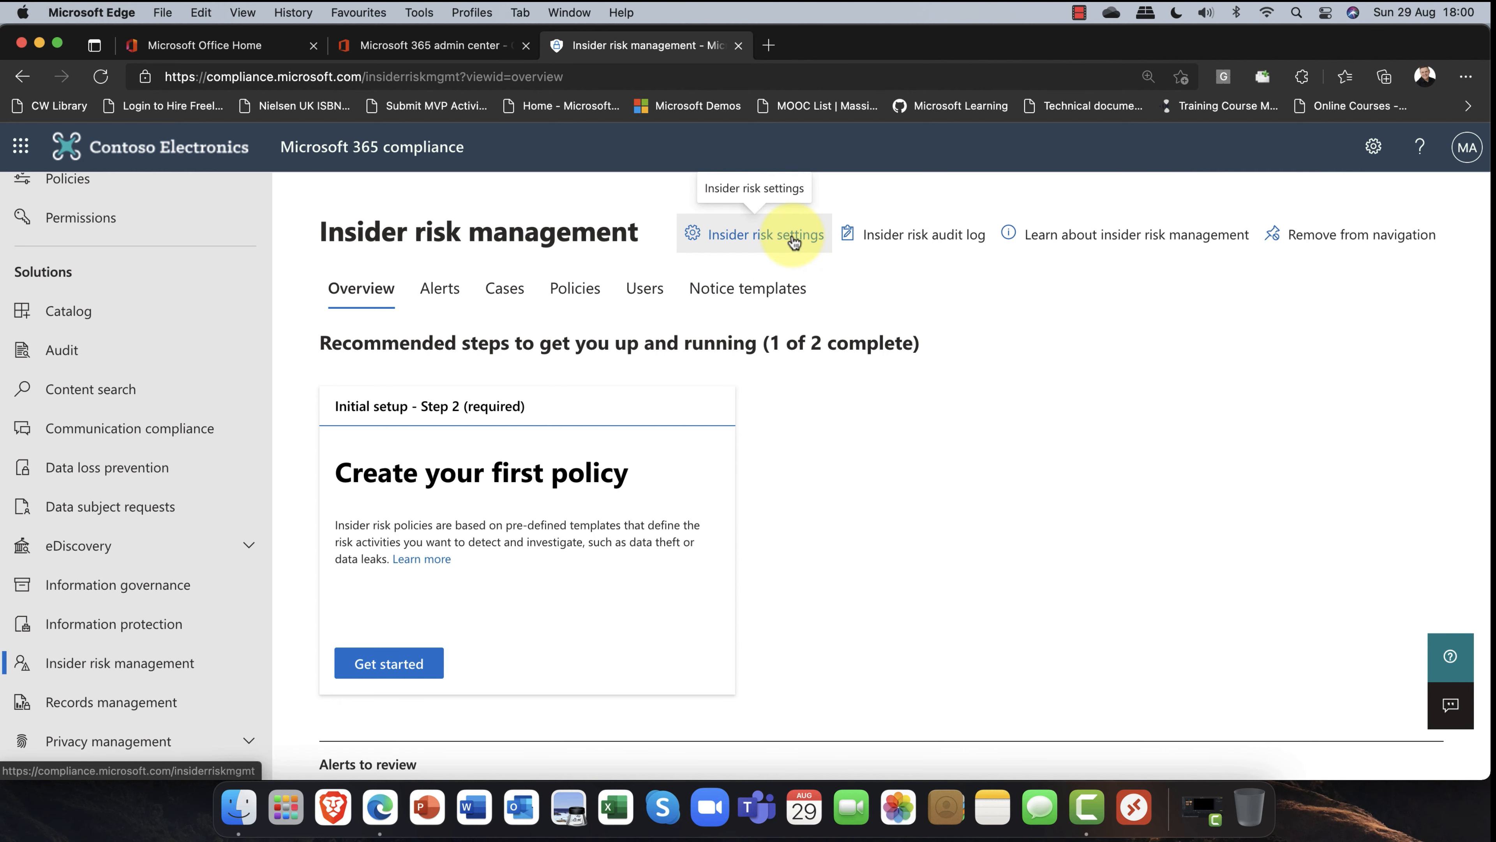
click(767, 244)
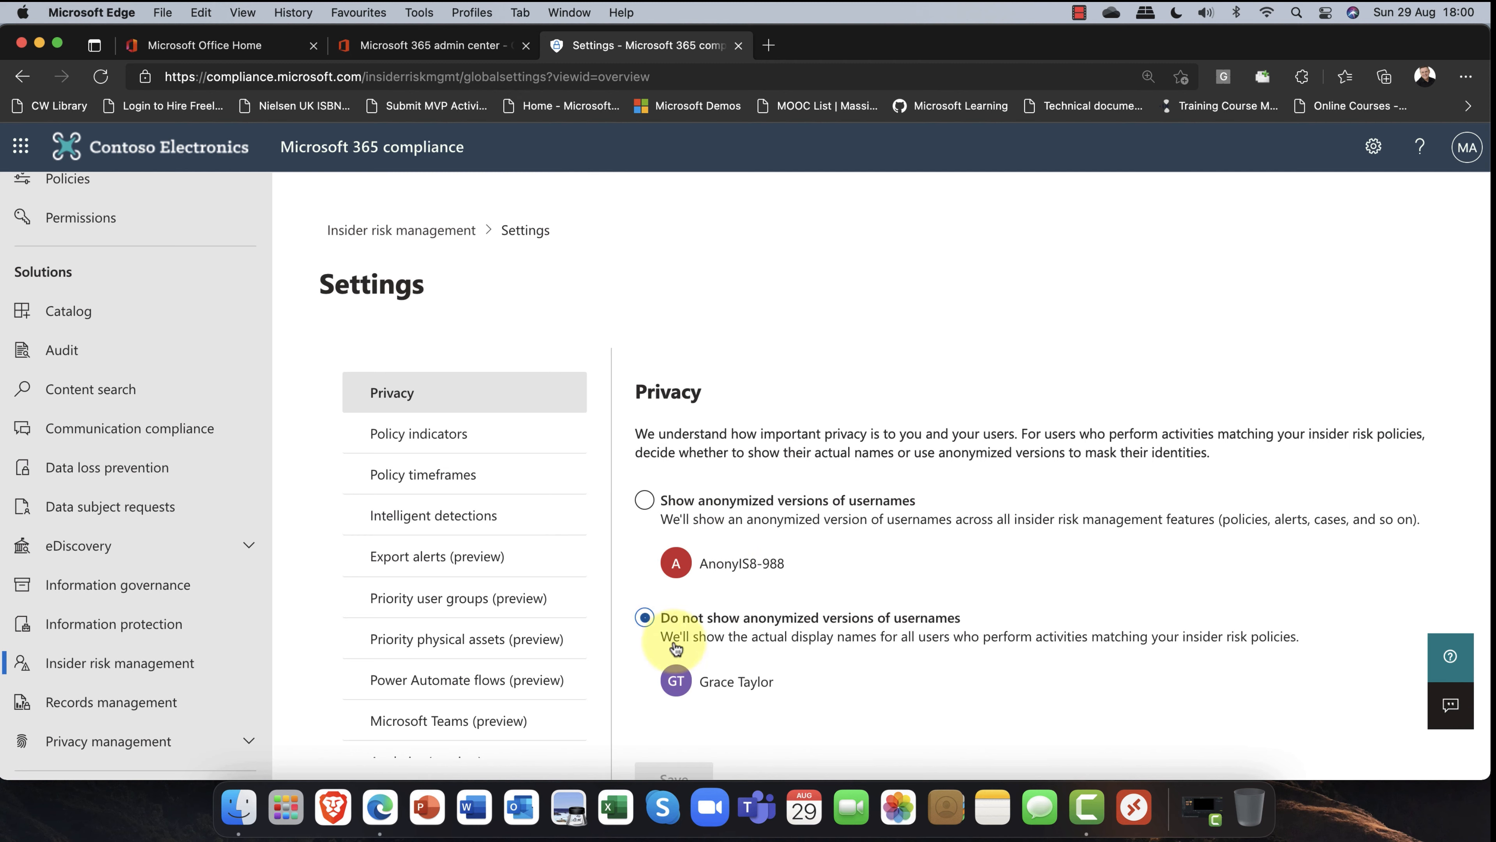
click(644, 500)
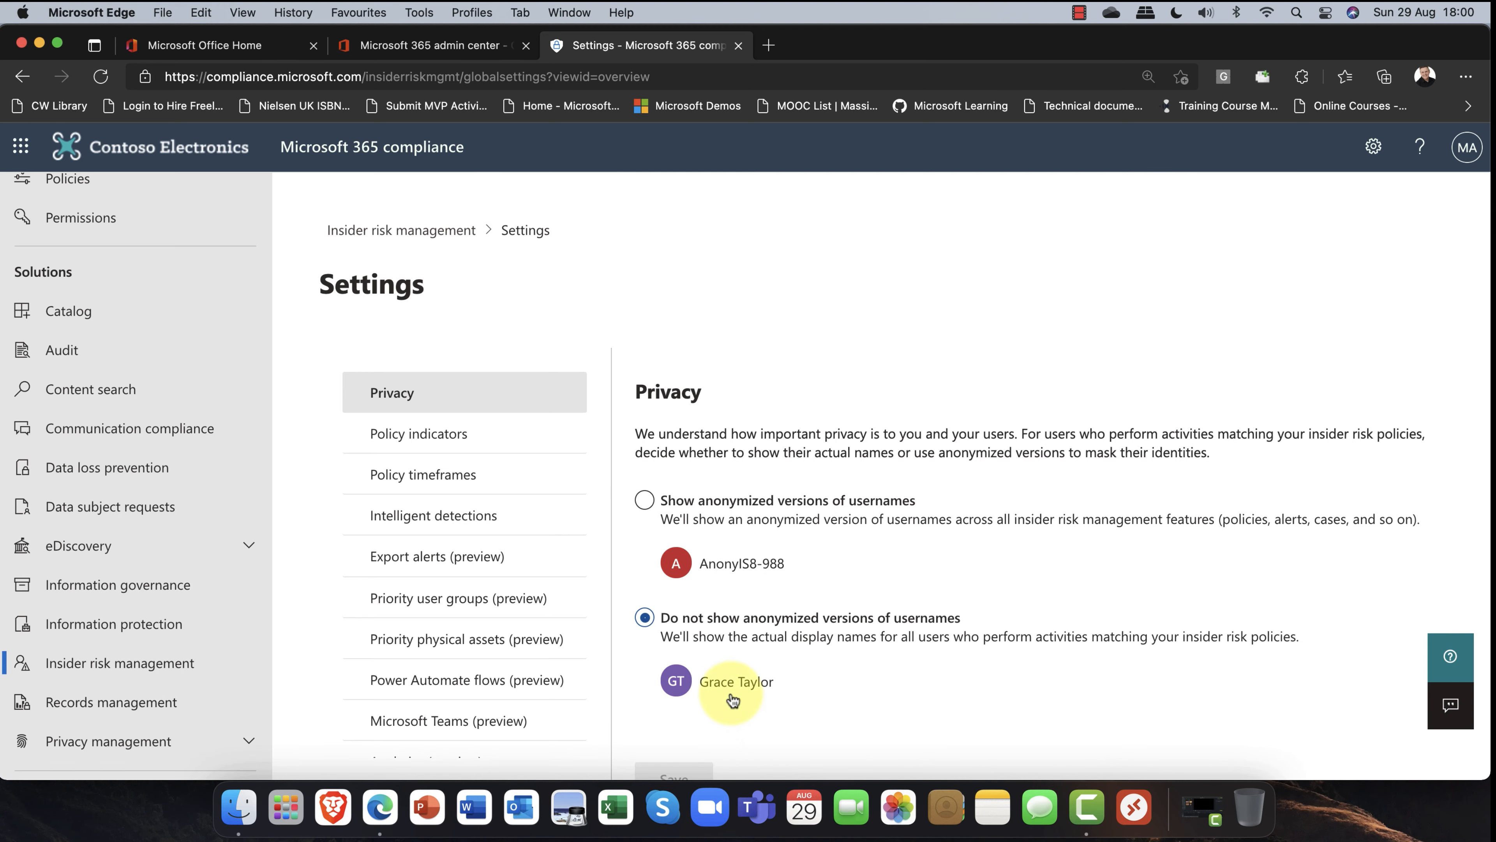
Step: Open the insider risk policy indicators and look over the first Office indicators for SharePoint activity
click(464, 439)
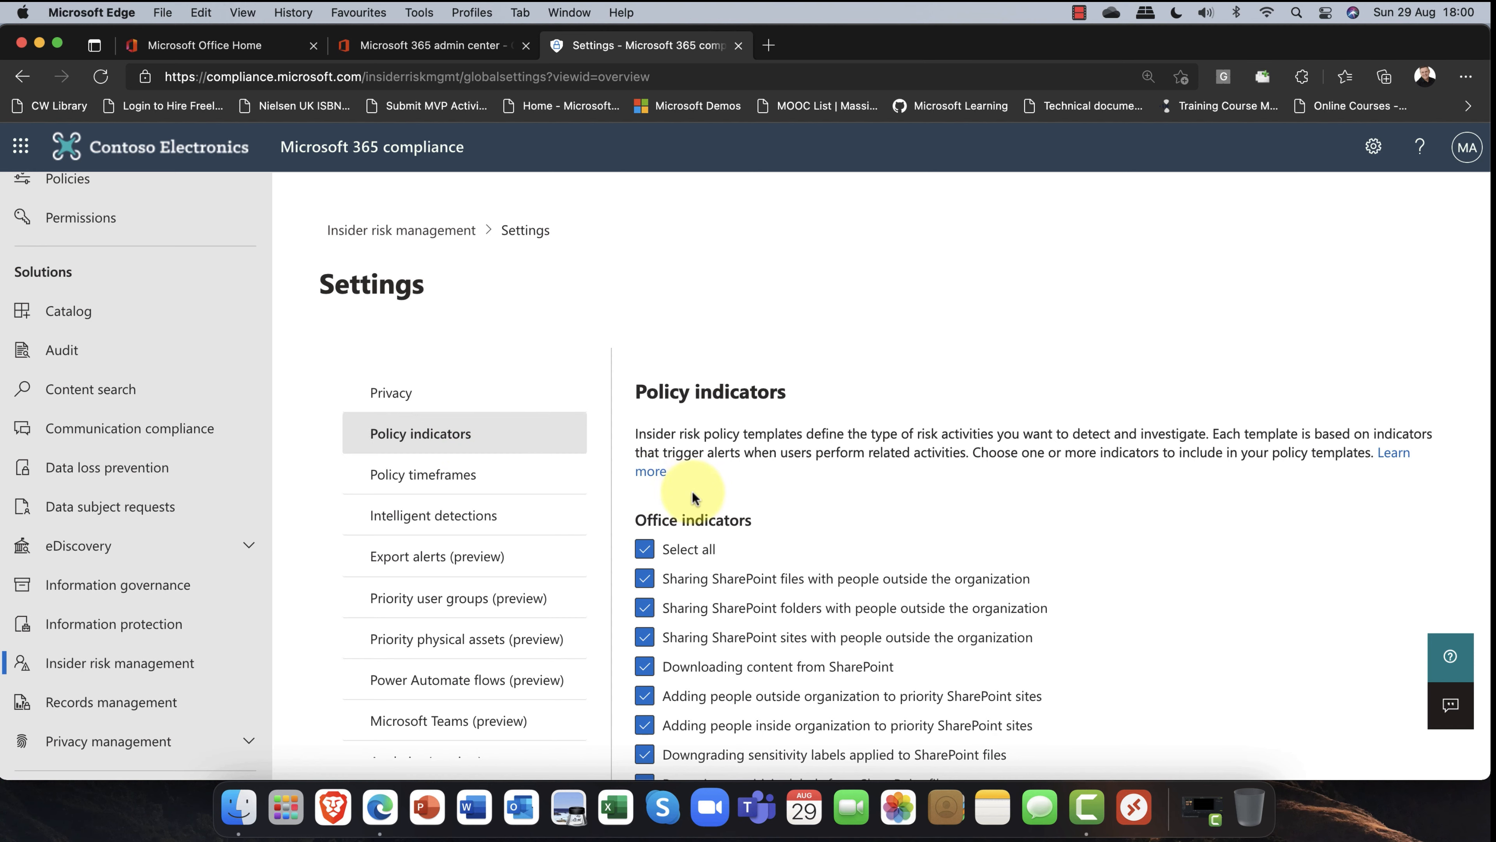
scroll(697, 504, down, 5)
scroll(697, 504, down, 4)
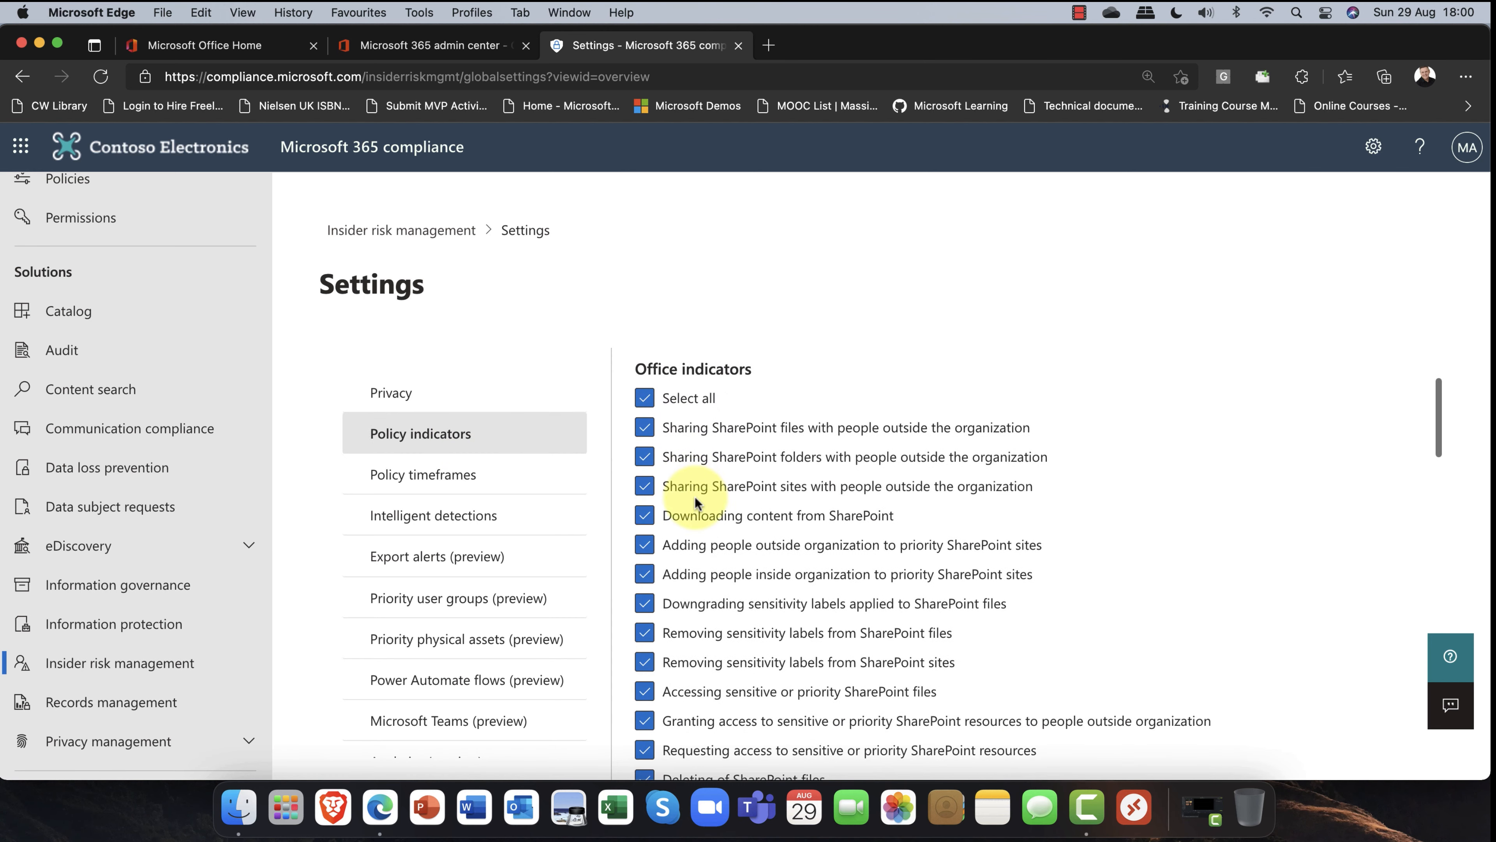
scroll(696, 501, down, 2)
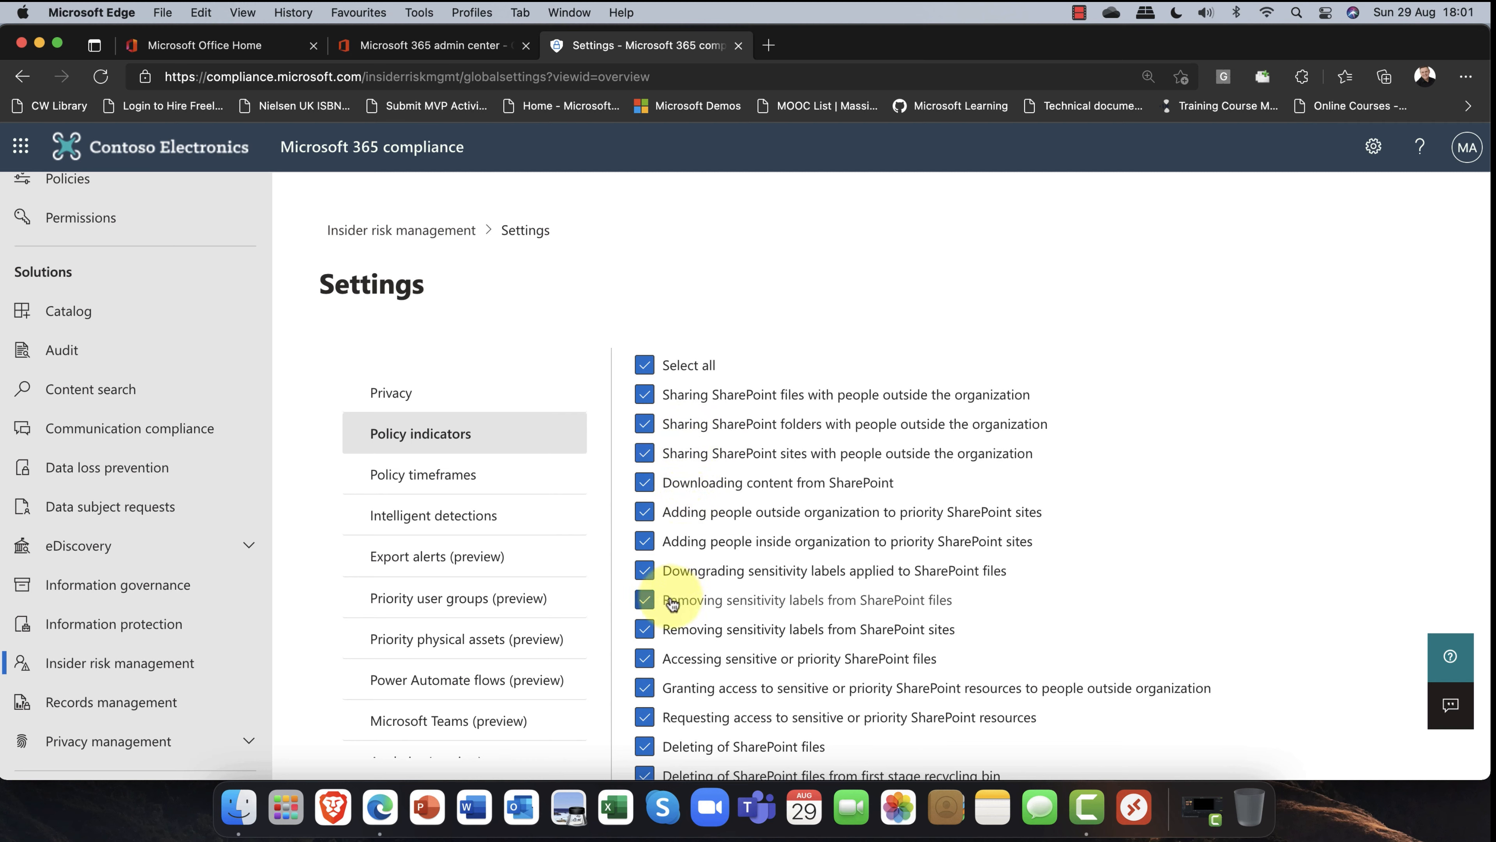
Step: Clear and reselect the Office indicator for removing sensitivity labels from SharePoint files
click(647, 603)
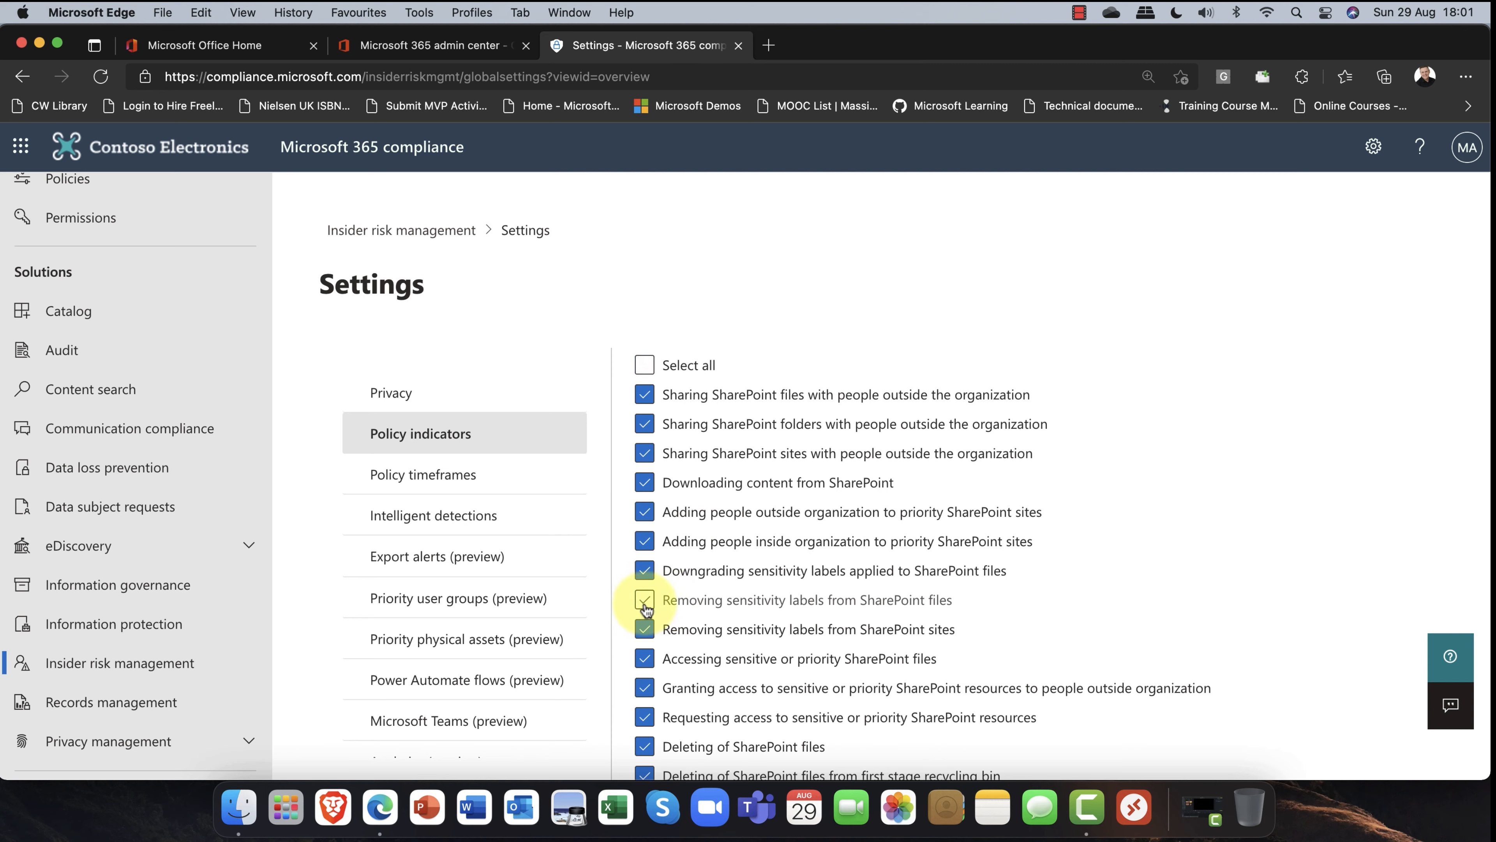
click(655, 600)
Step: Examine the full list of Office indicators covering SharePoint, email and Teams activities
scroll(654, 599, down, 1)
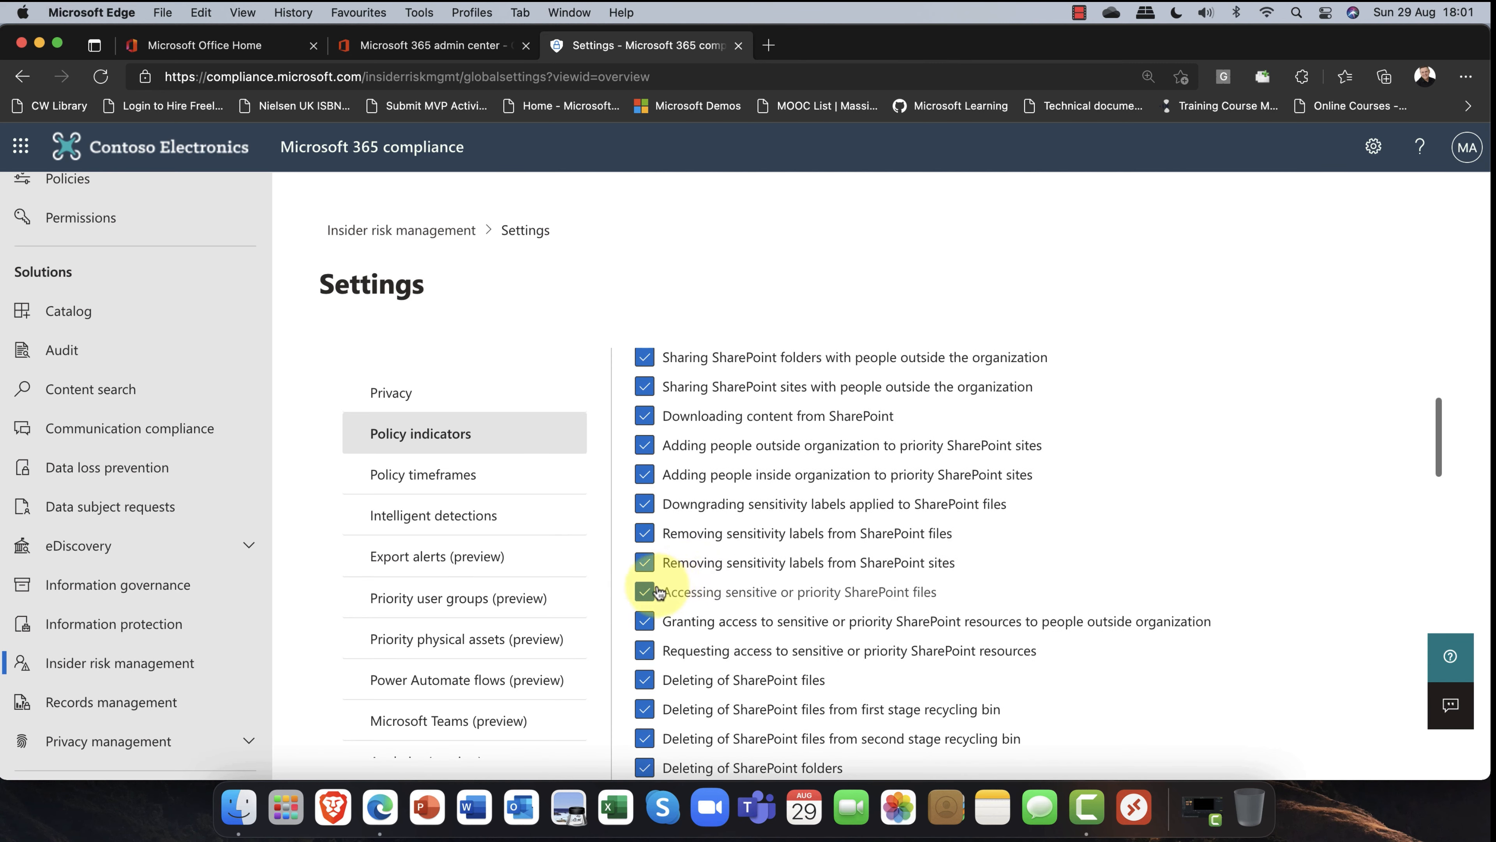
scroll(651, 561, up, 2)
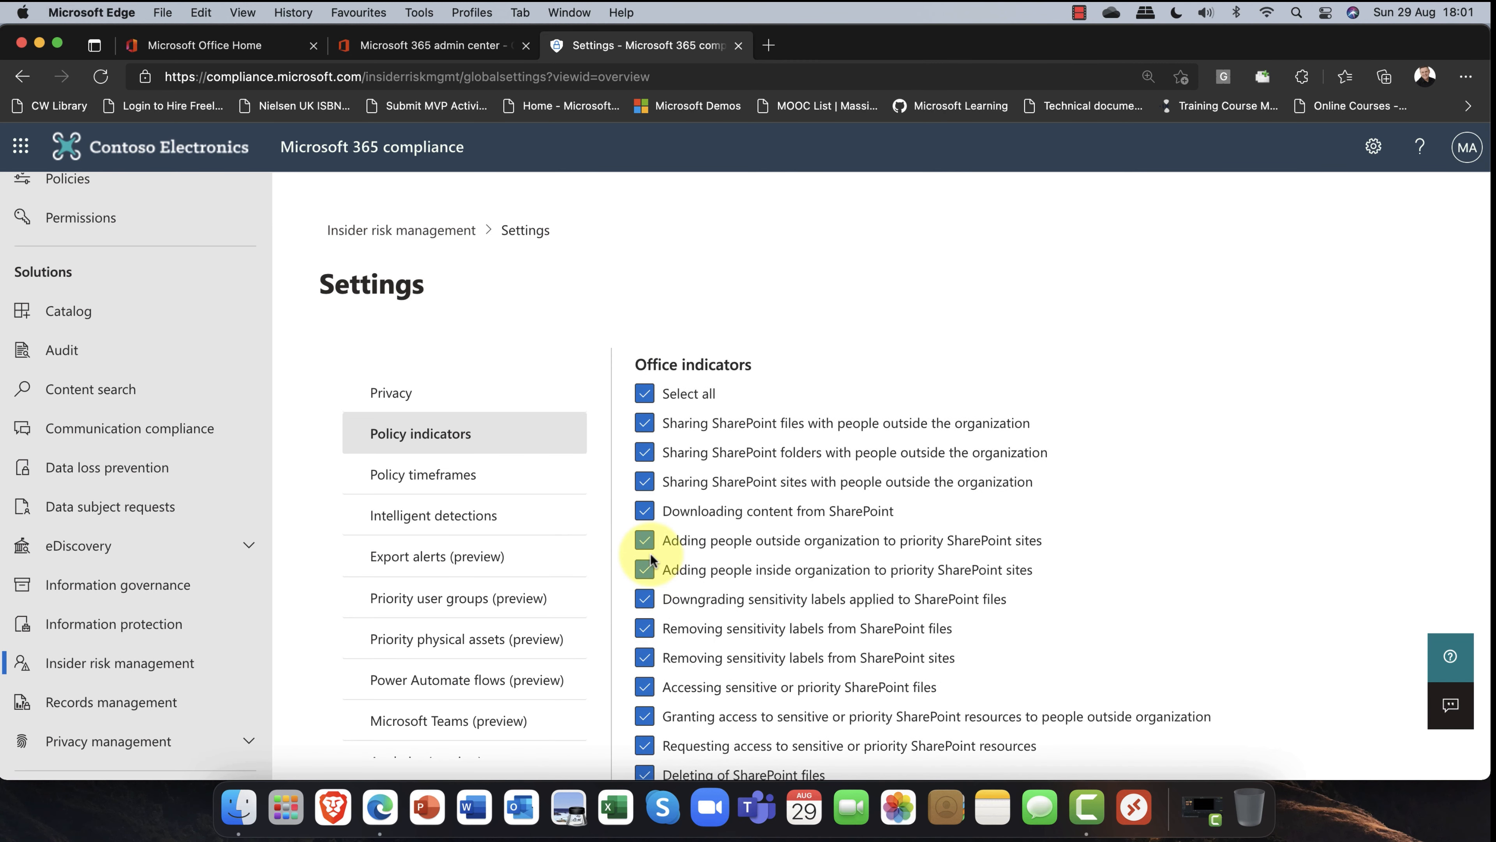
scroll(651, 560, down, 5)
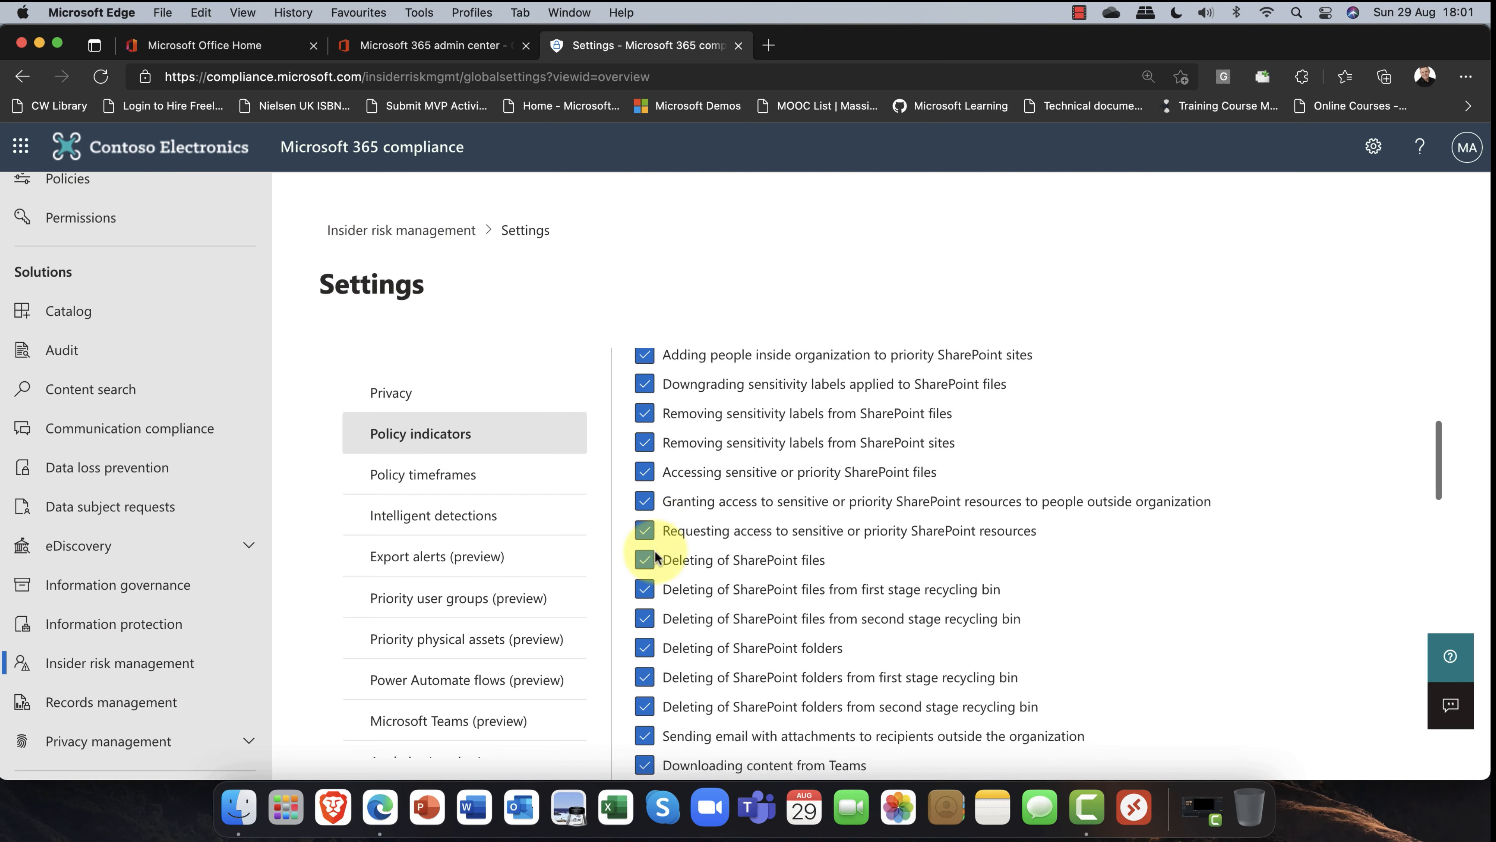
scroll(656, 554, down, 7)
scroll(655, 553, up, 4)
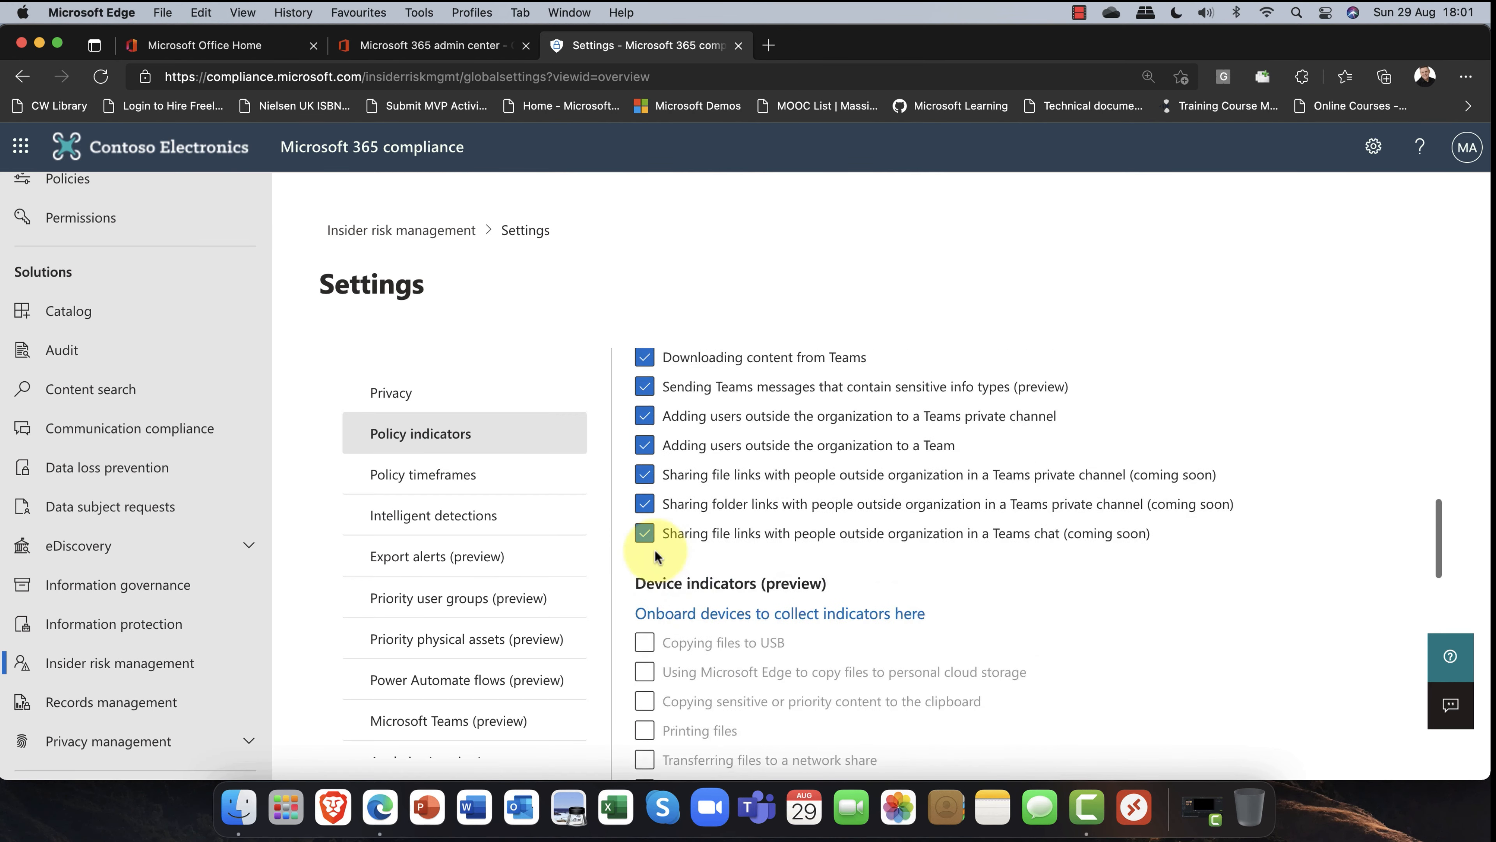
scroll(654, 549, up, 10)
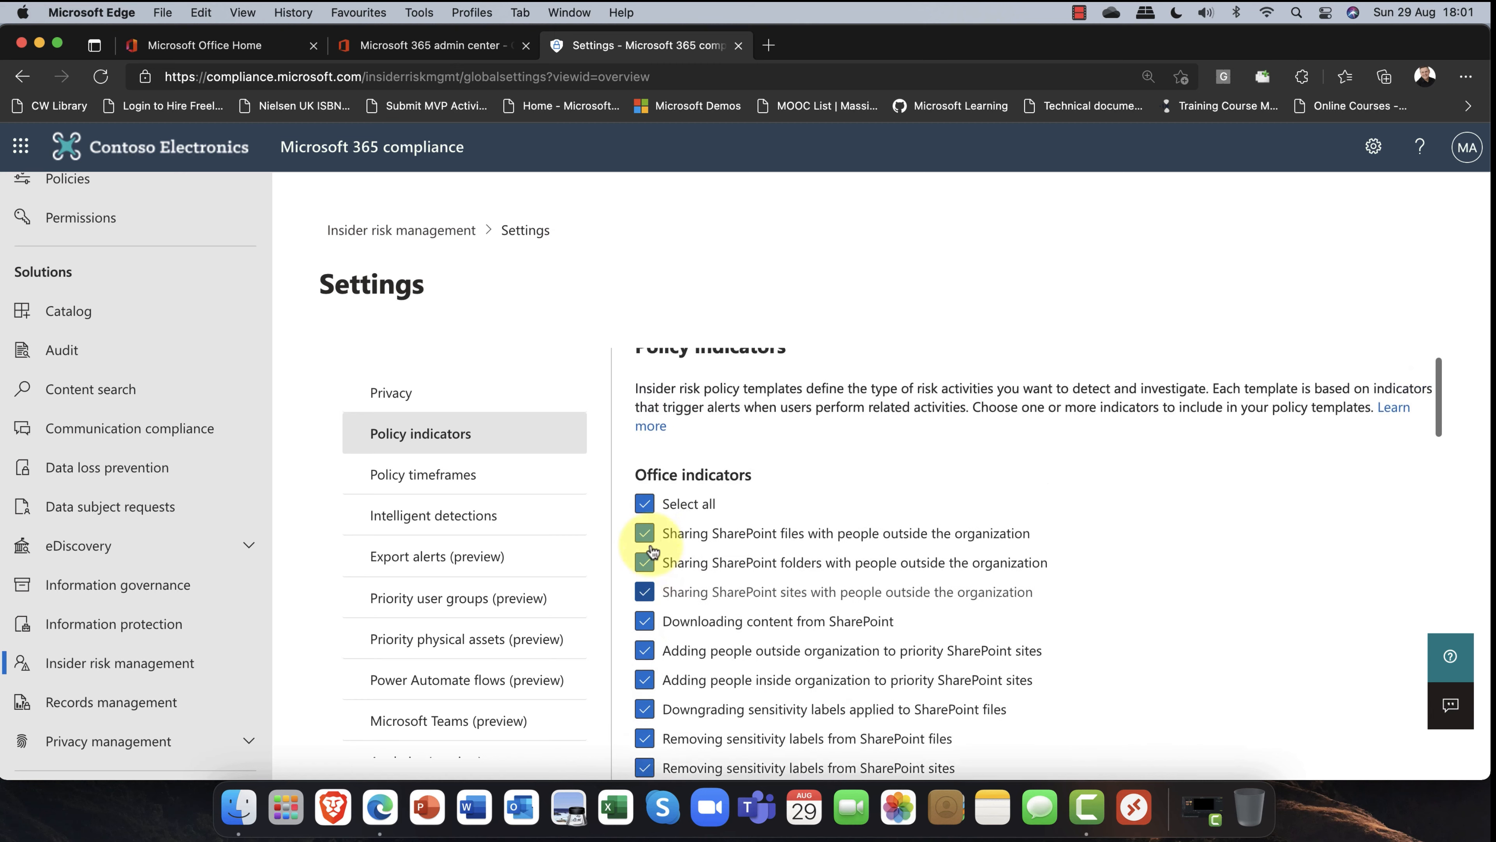
scroll(676, 569, down, 6)
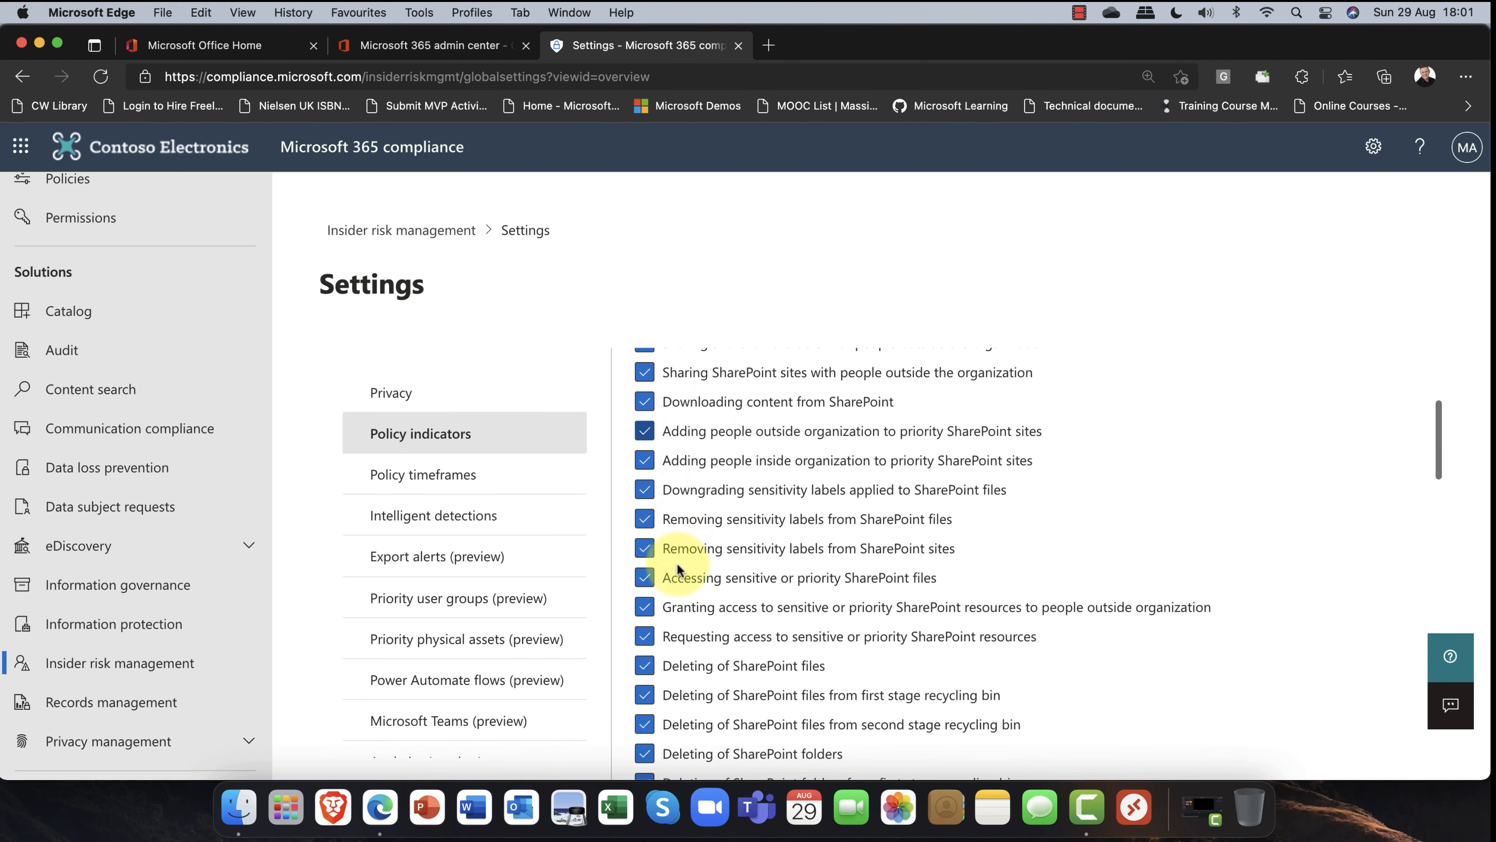
scroll(678, 567, down, 10)
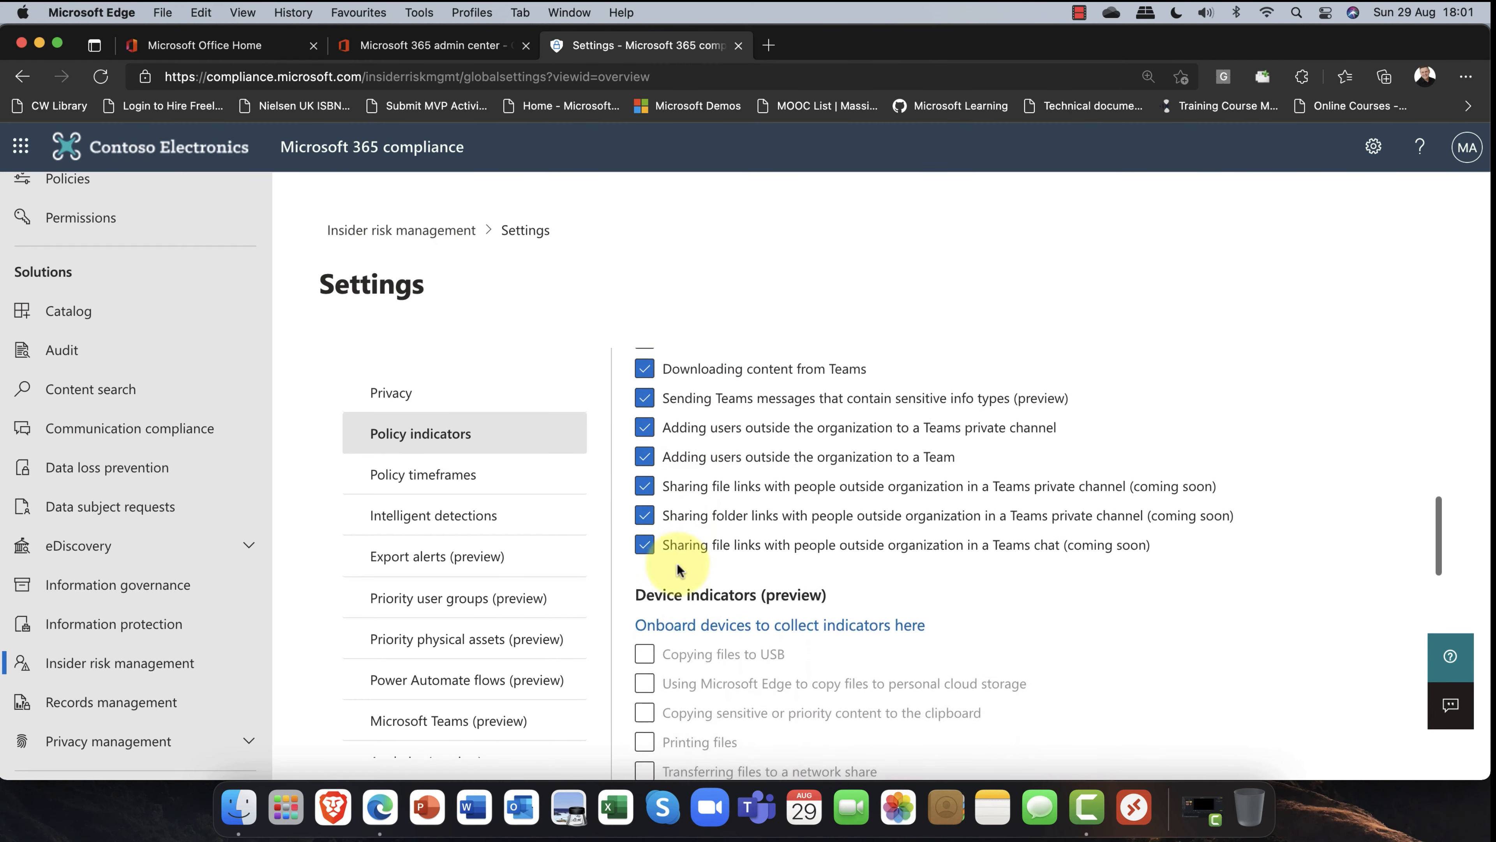
Step: Examine the device, security policy violation, physical access and Cloud App Security indicators, plus the risk score boosters
scroll(678, 567, down, 1)
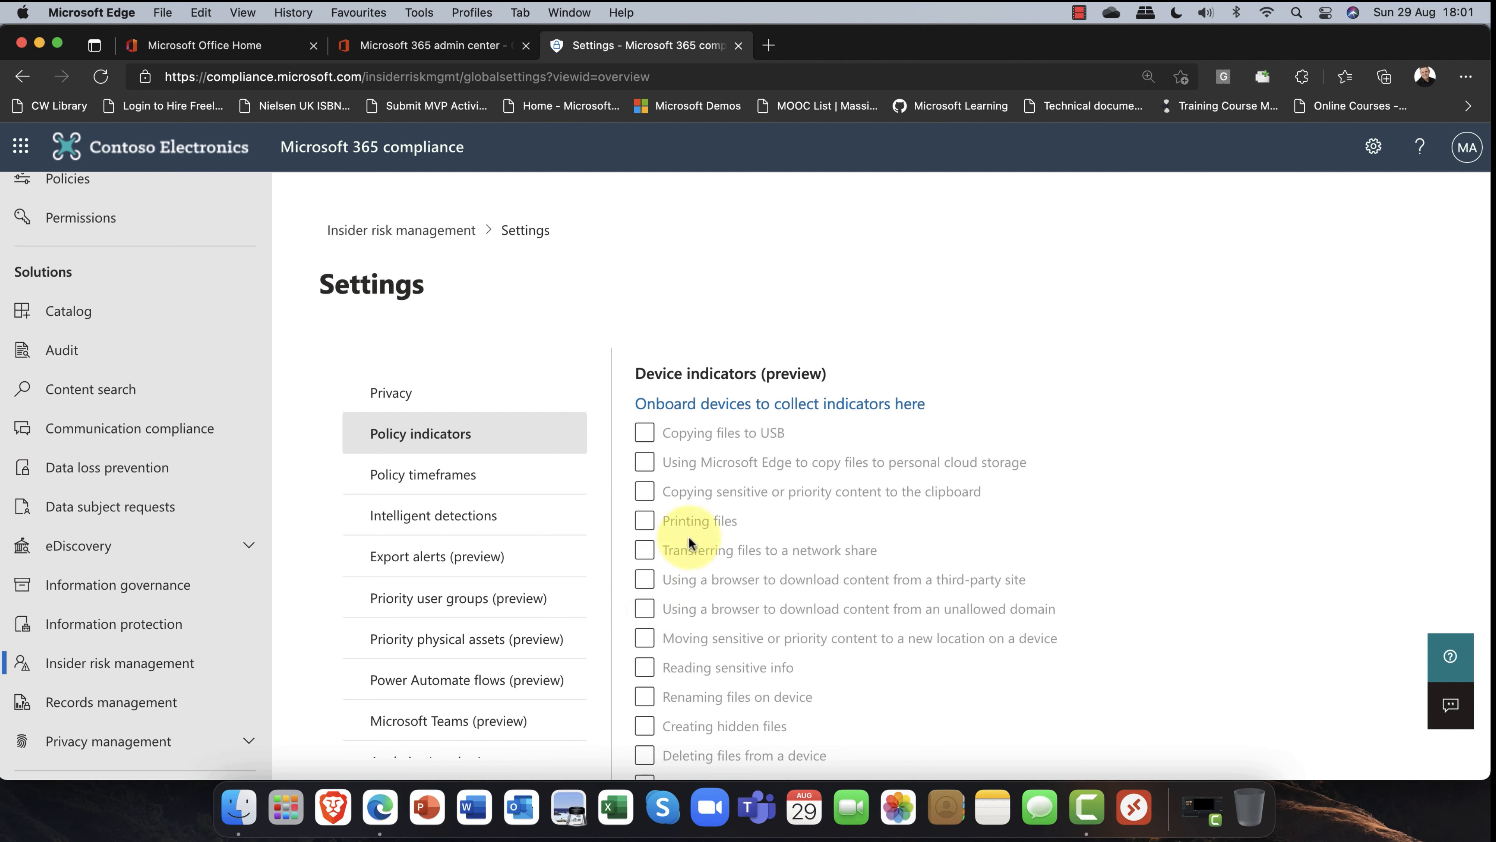
scroll(693, 555, down, 3)
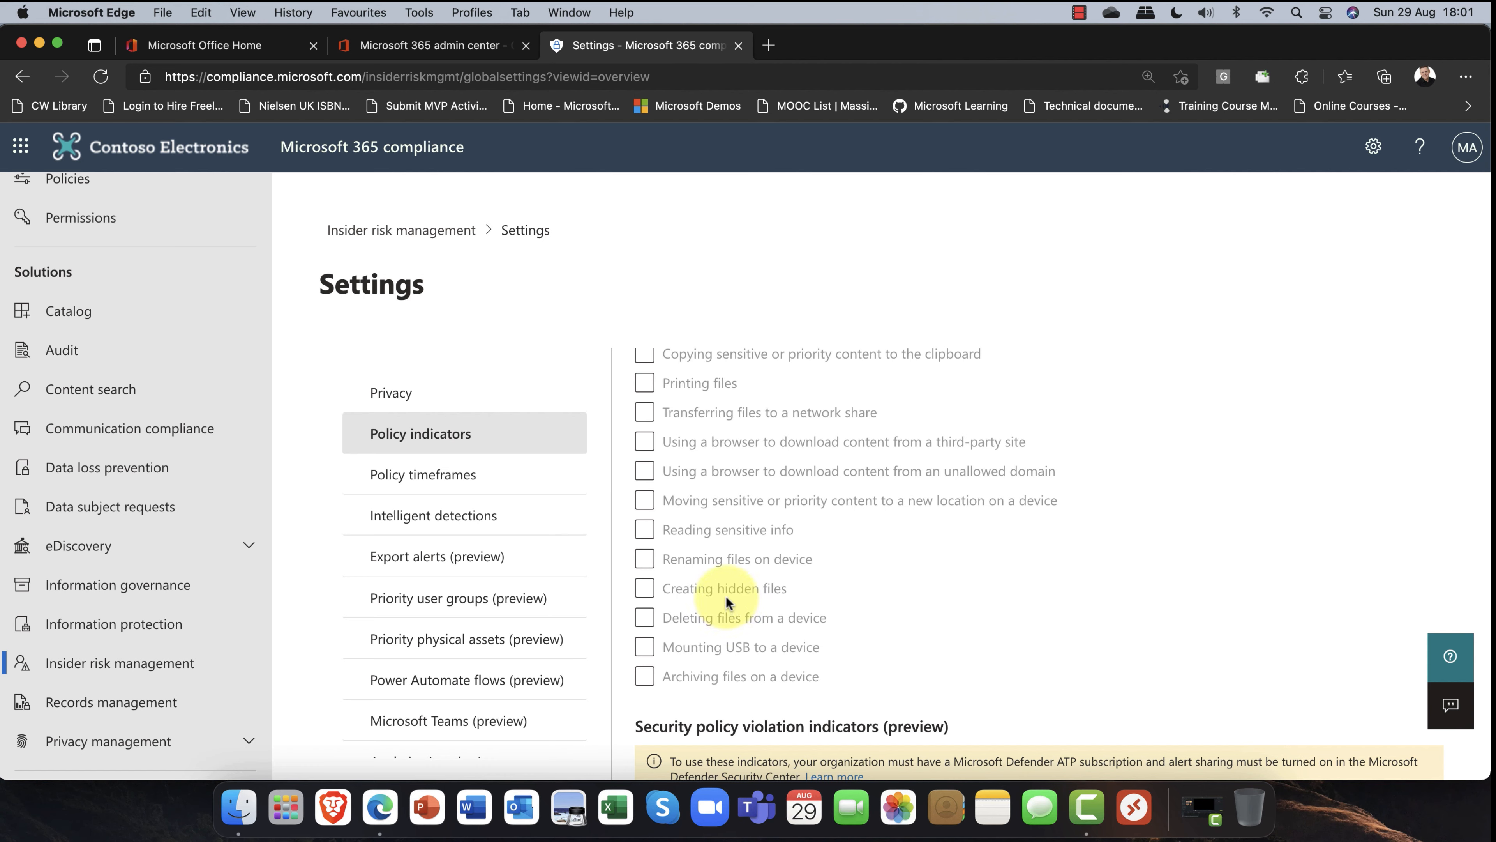
scroll(729, 601, down, 2)
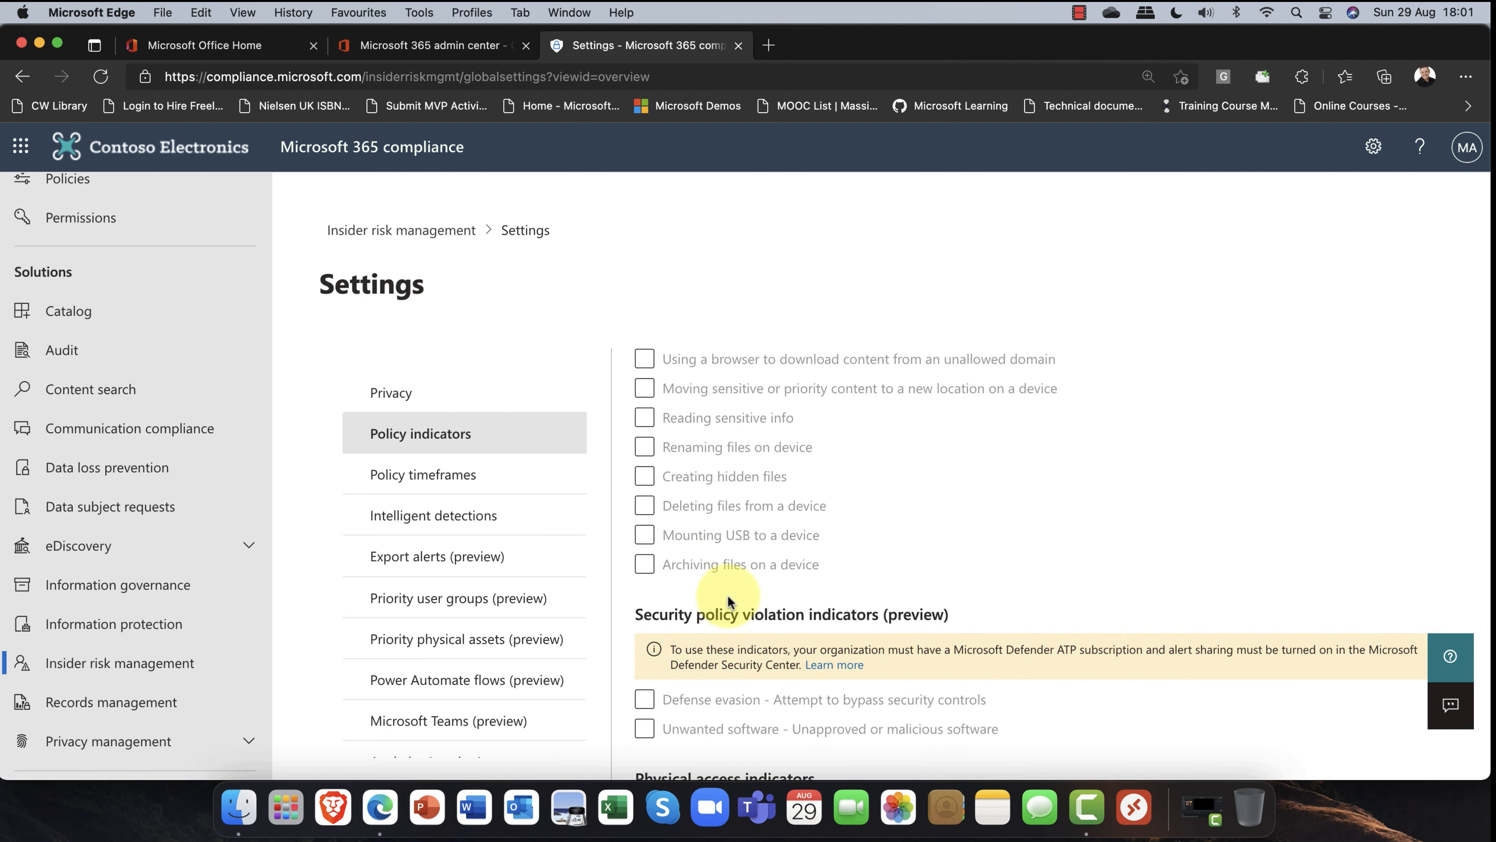
scroll(729, 601, down, 7)
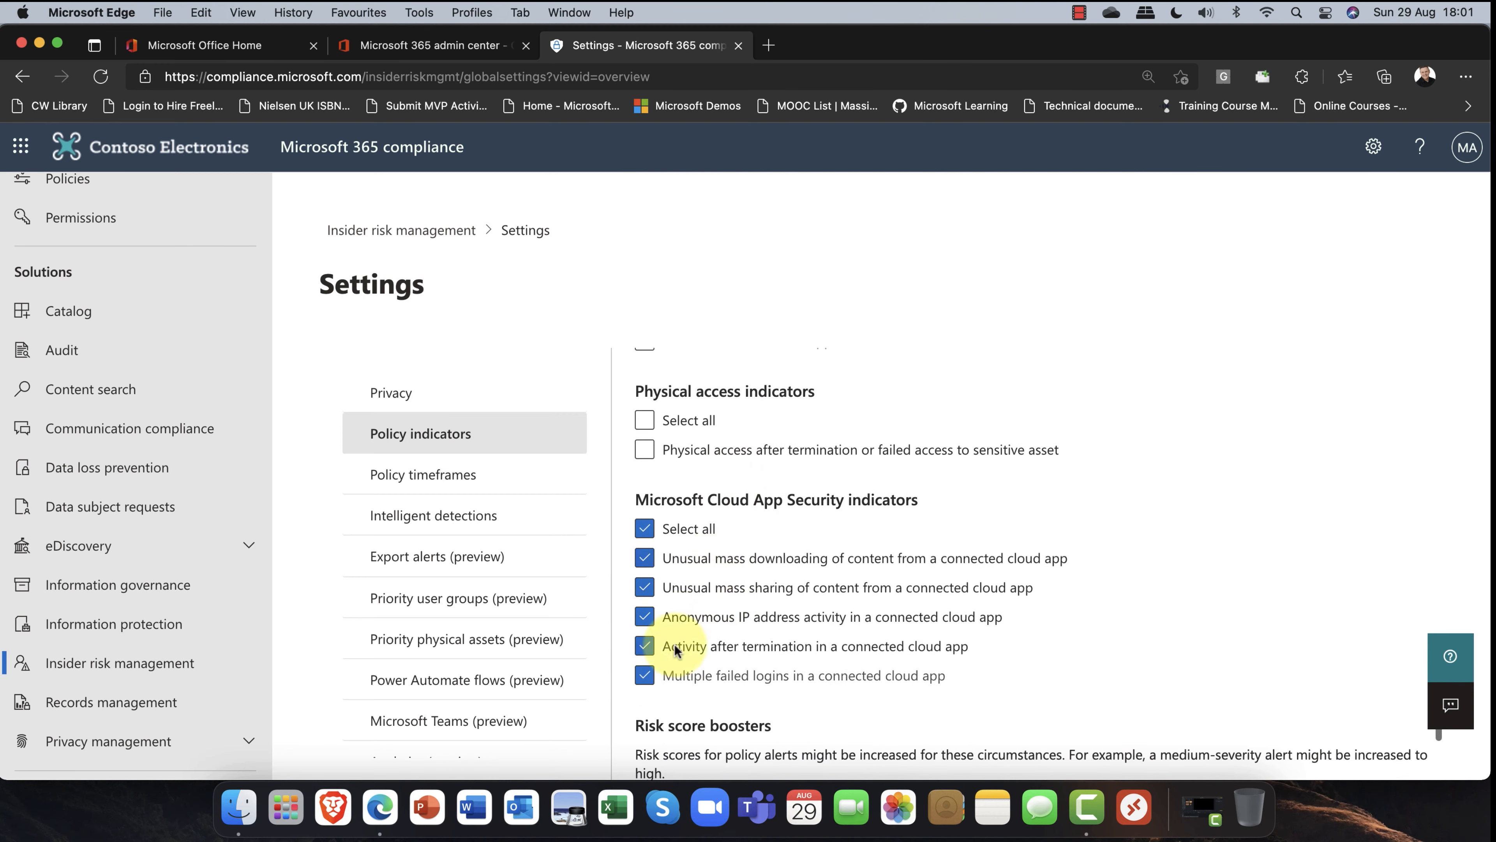
scroll(684, 697, down, 4)
scroll(686, 702, up, 10)
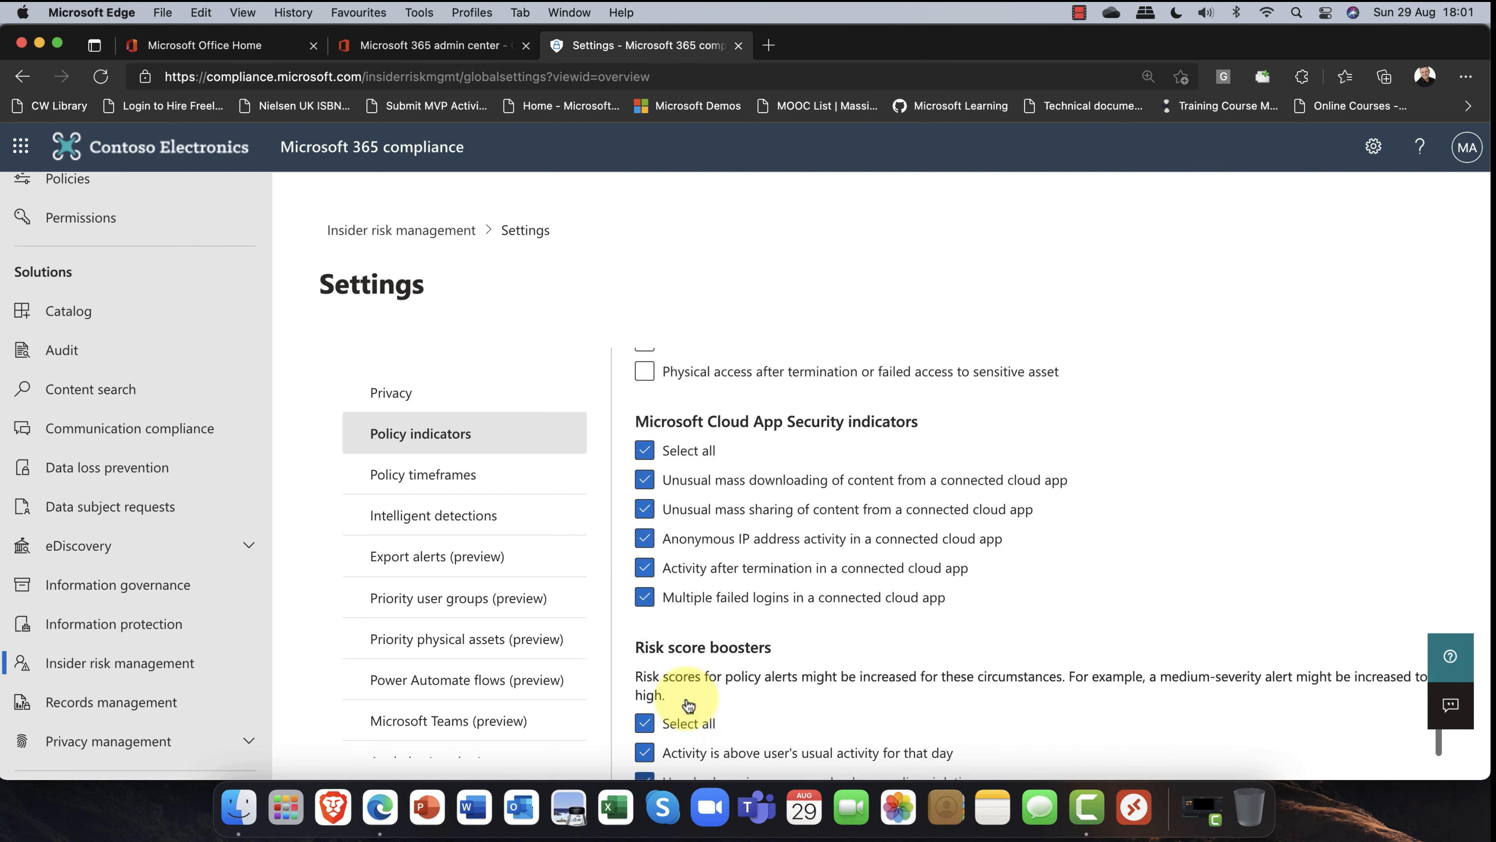
scroll(687, 701, up, 5)
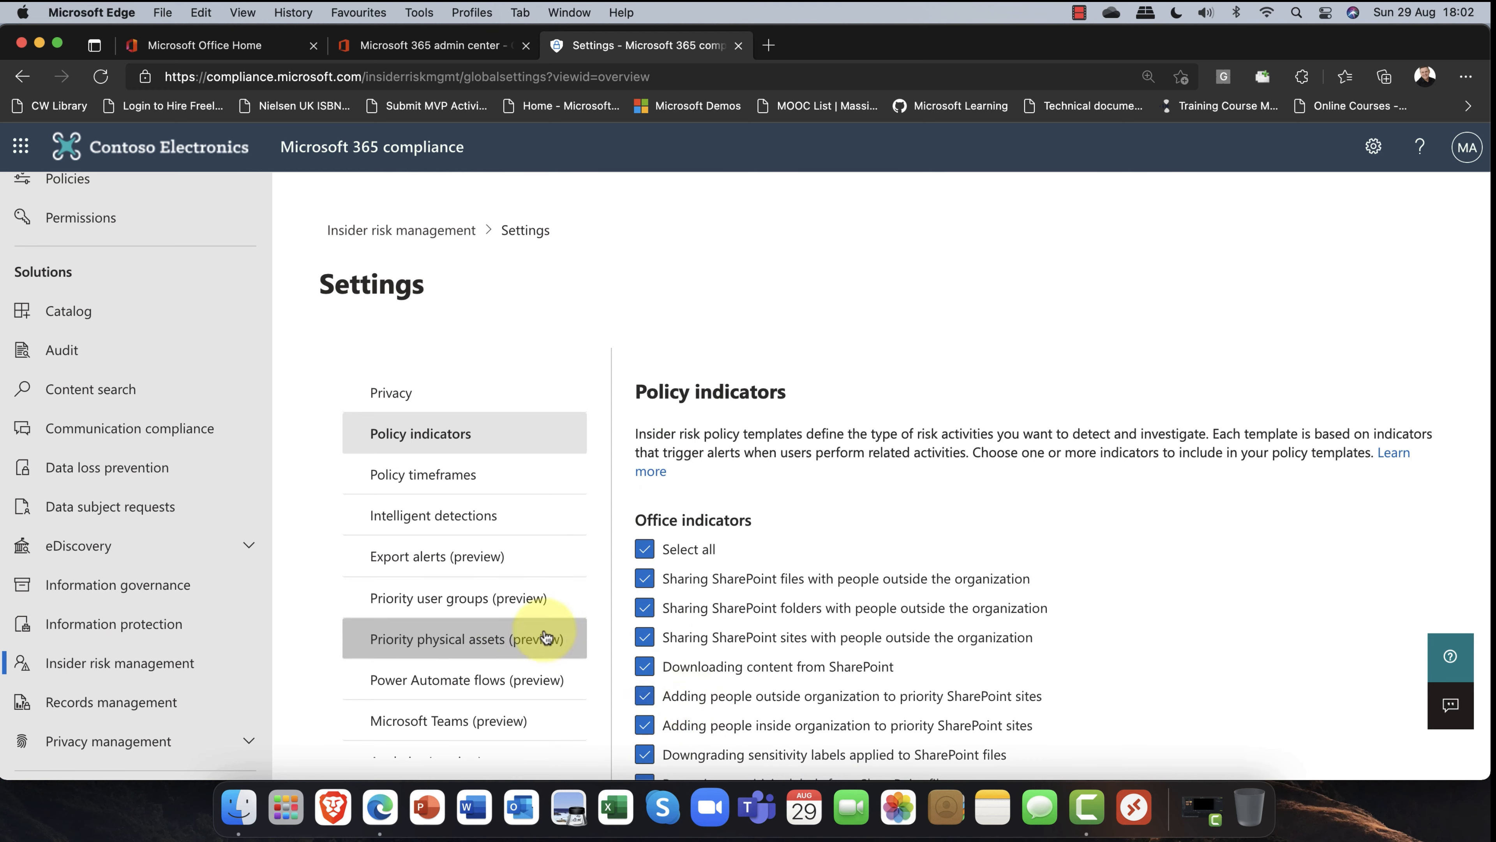
Step: Review the insider risk policy timeframes and the anomaly detection options under Intelligent detections
click(486, 492)
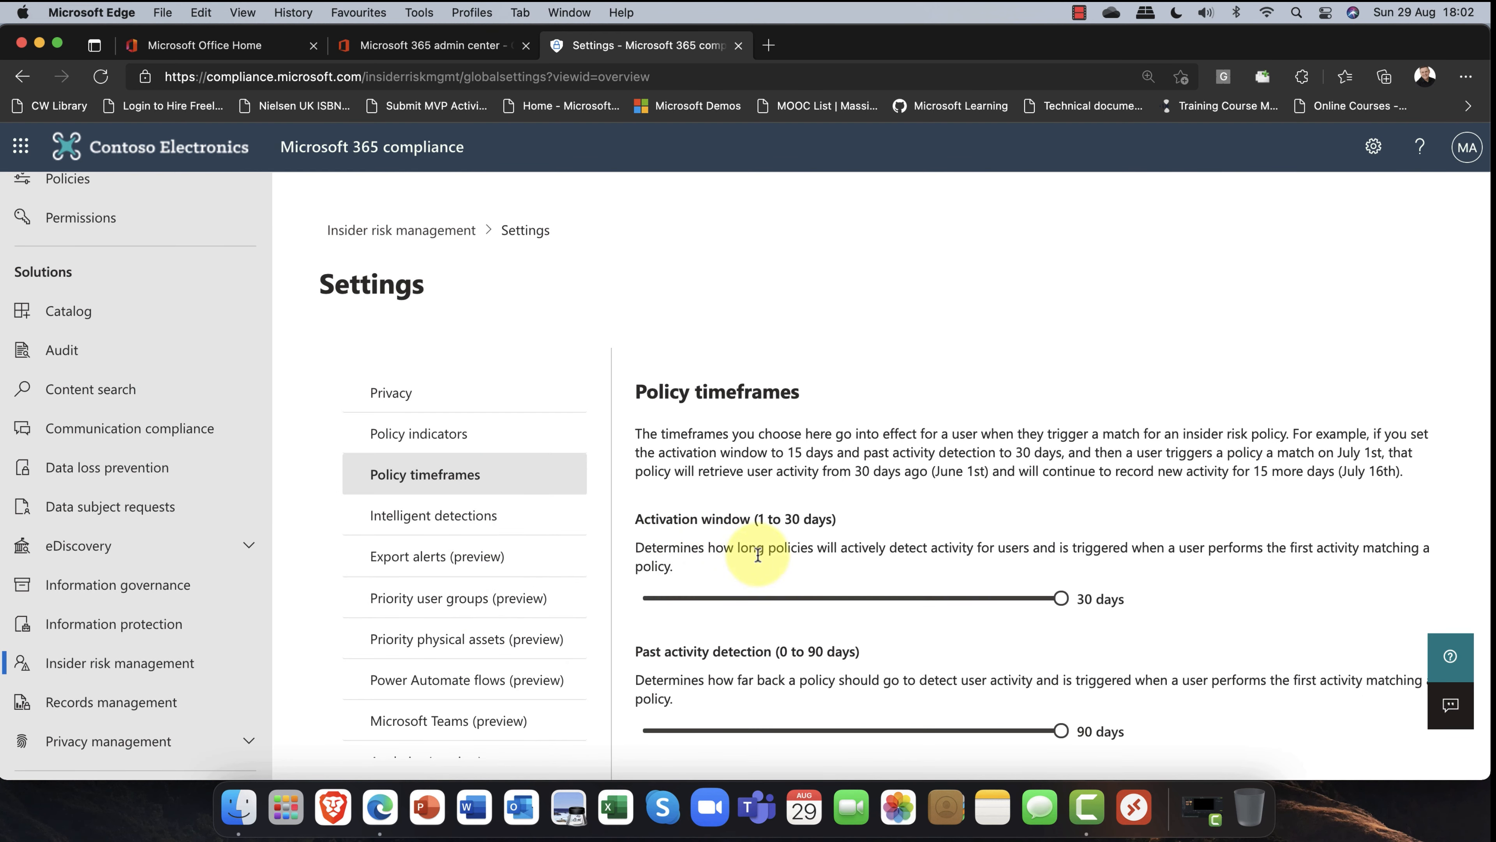
scroll(759, 555, down, 2)
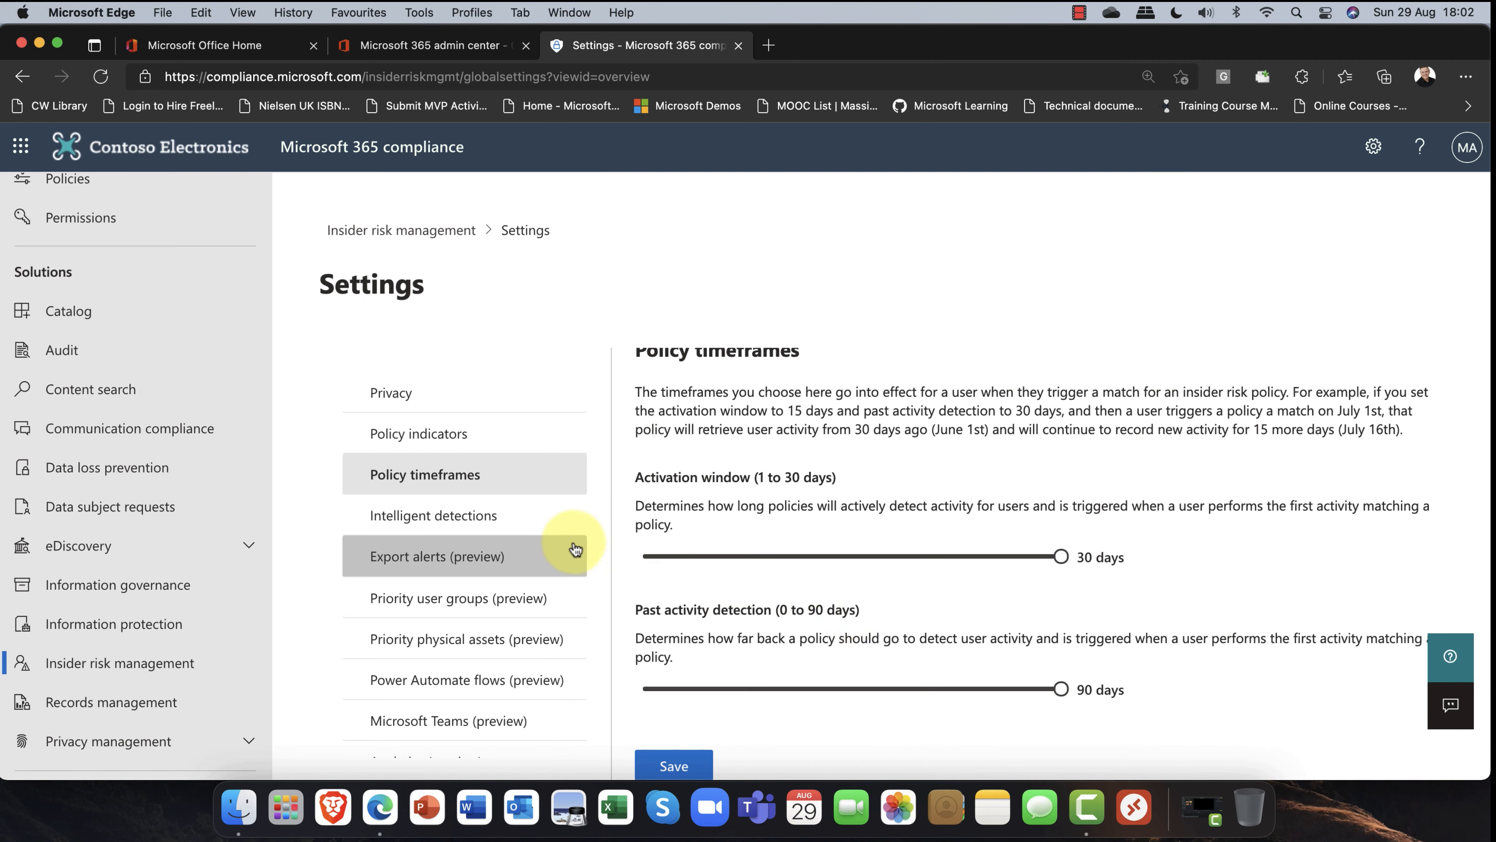
click(496, 523)
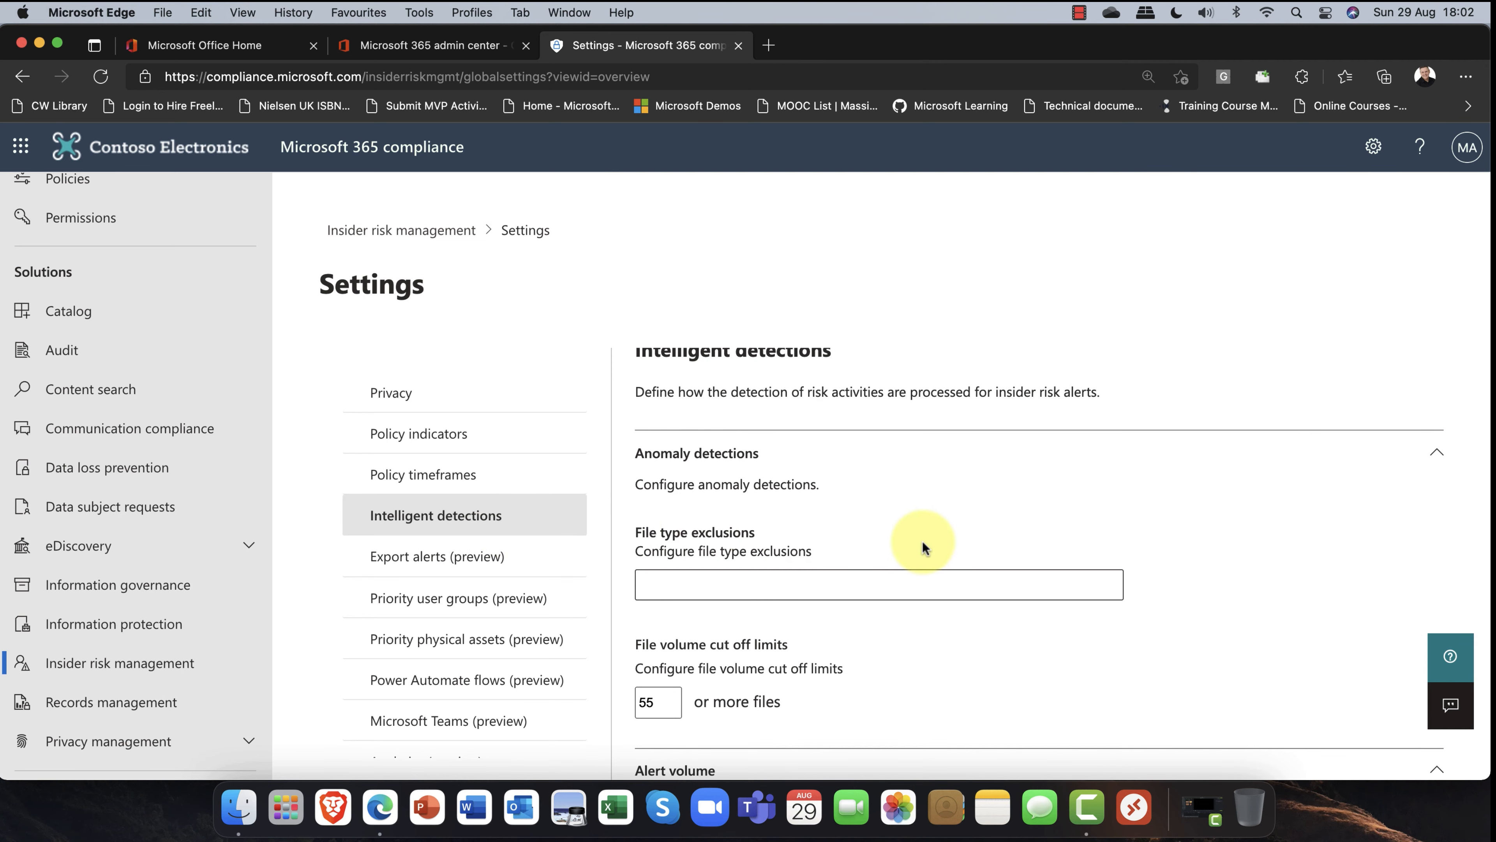
scroll(923, 541, up, 1)
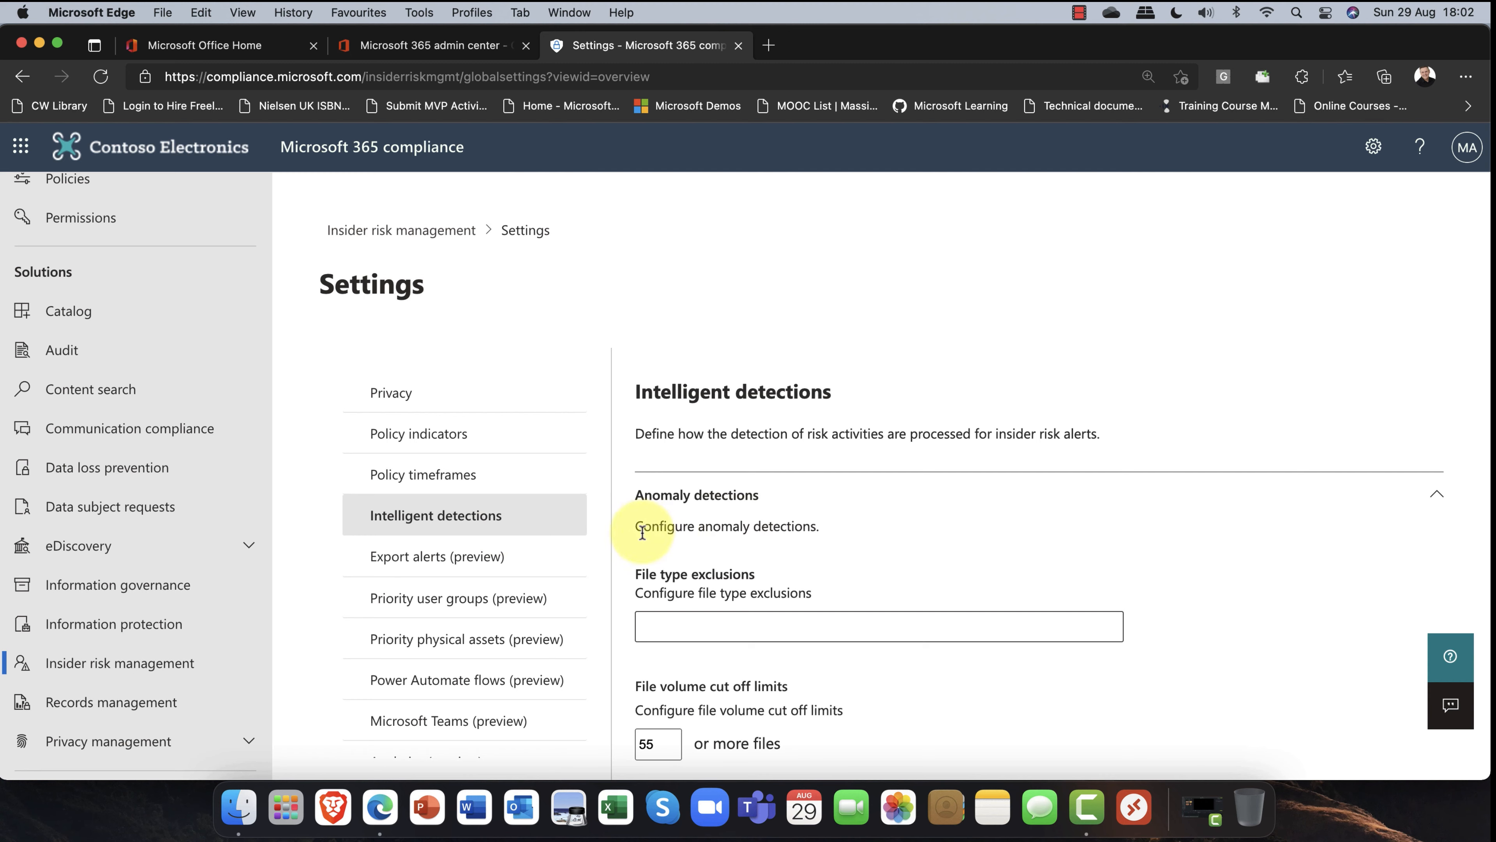
drag(698, 526, 750, 526)
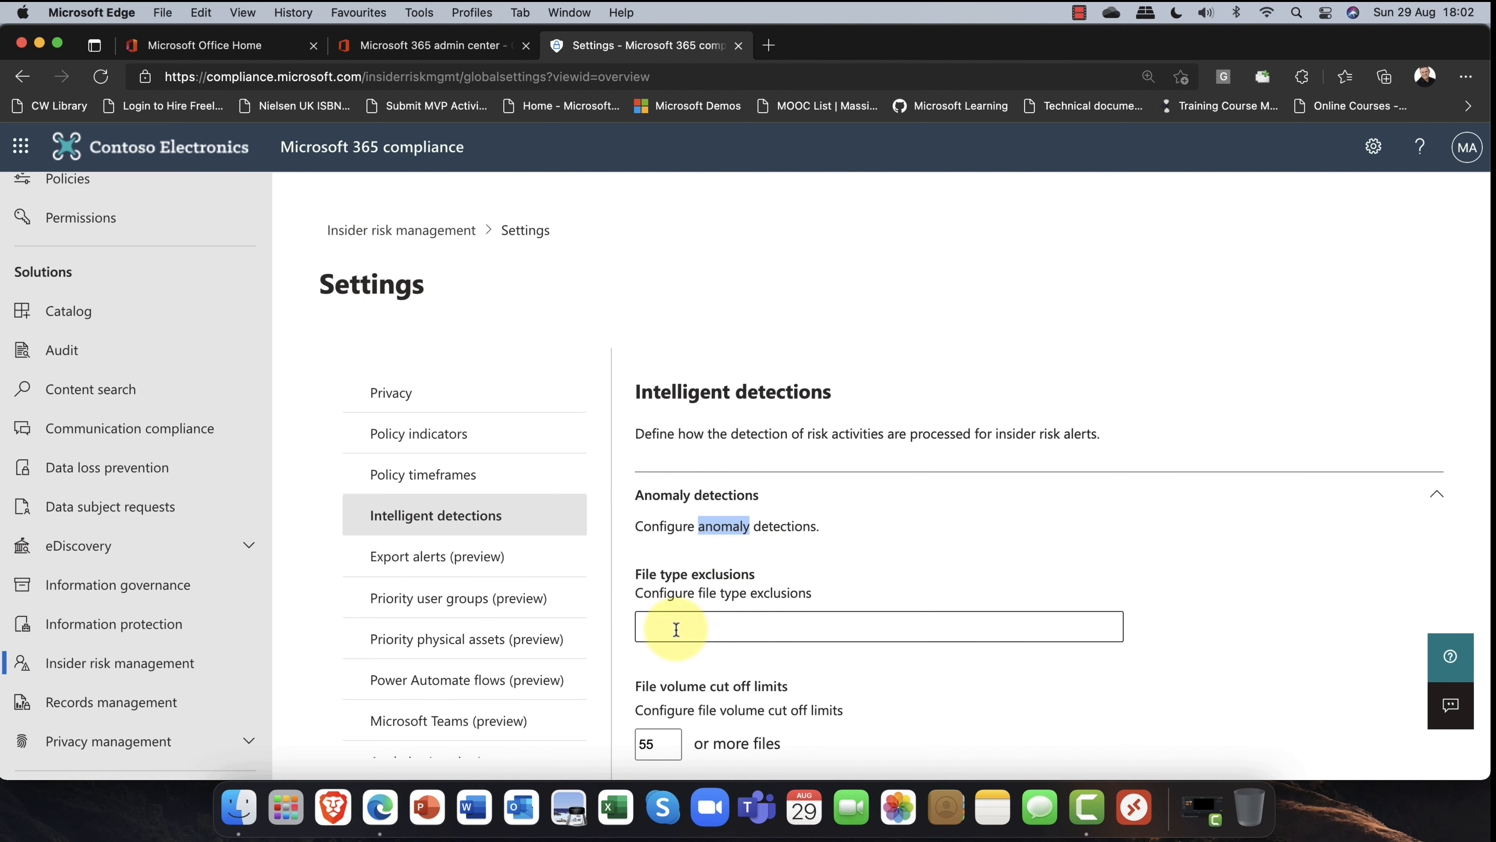
Step: View the insider risk alert export setting and the priority user groups
click(452, 566)
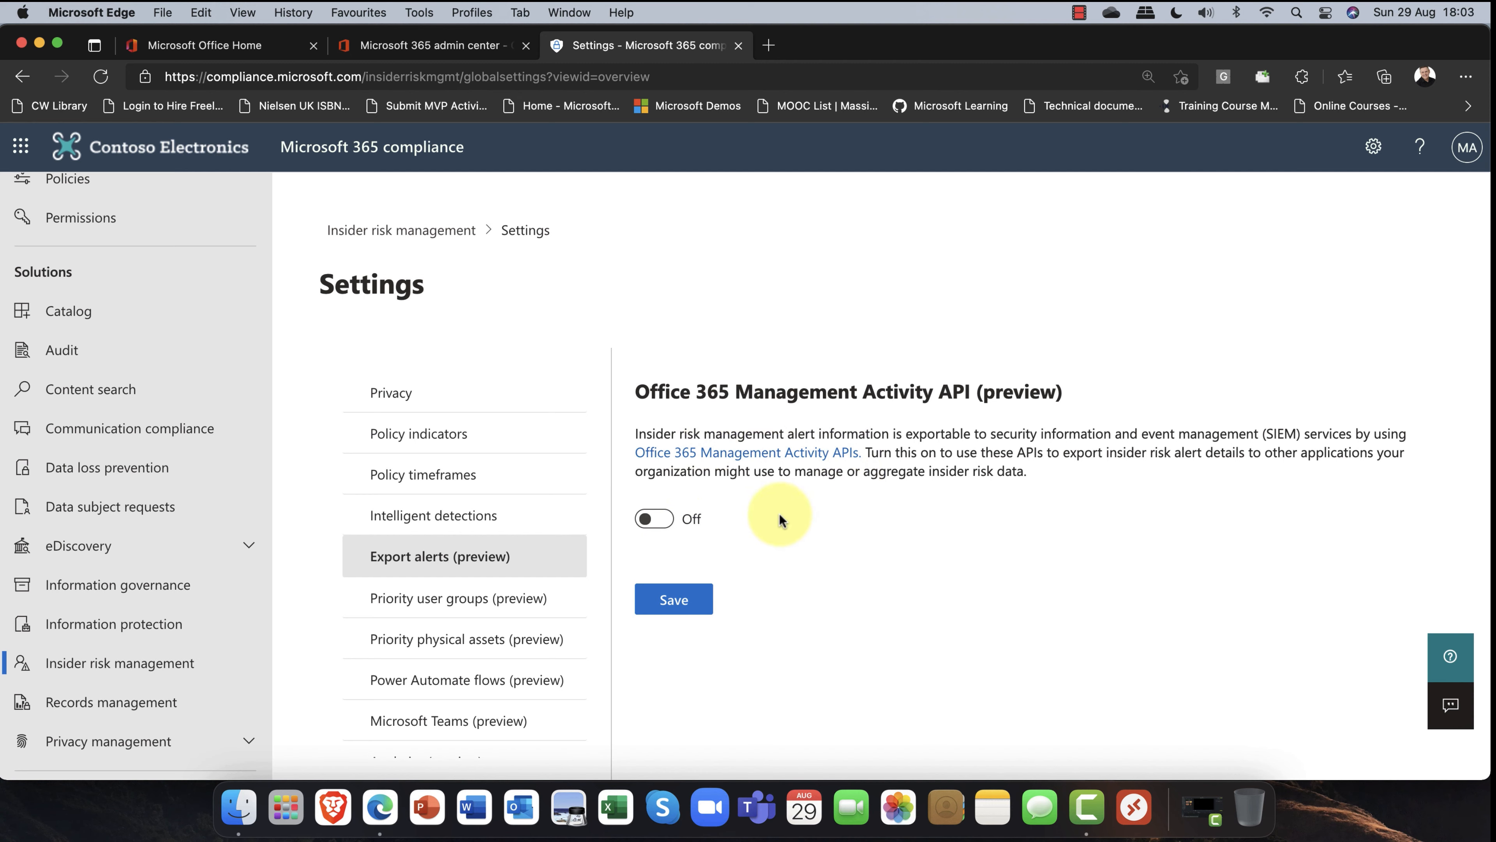
click(443, 601)
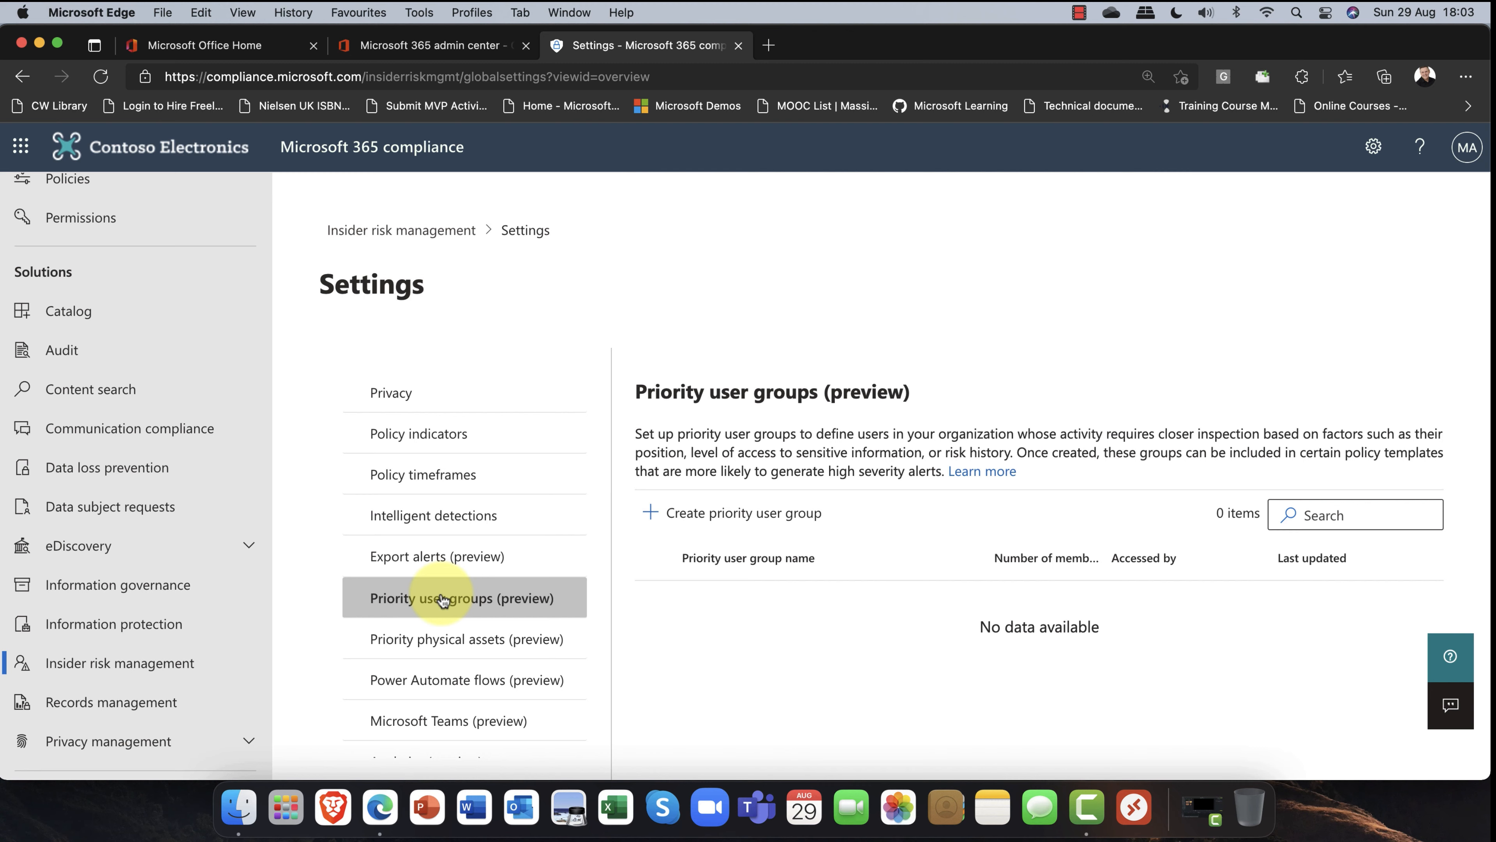
scroll(443, 600, down, 1)
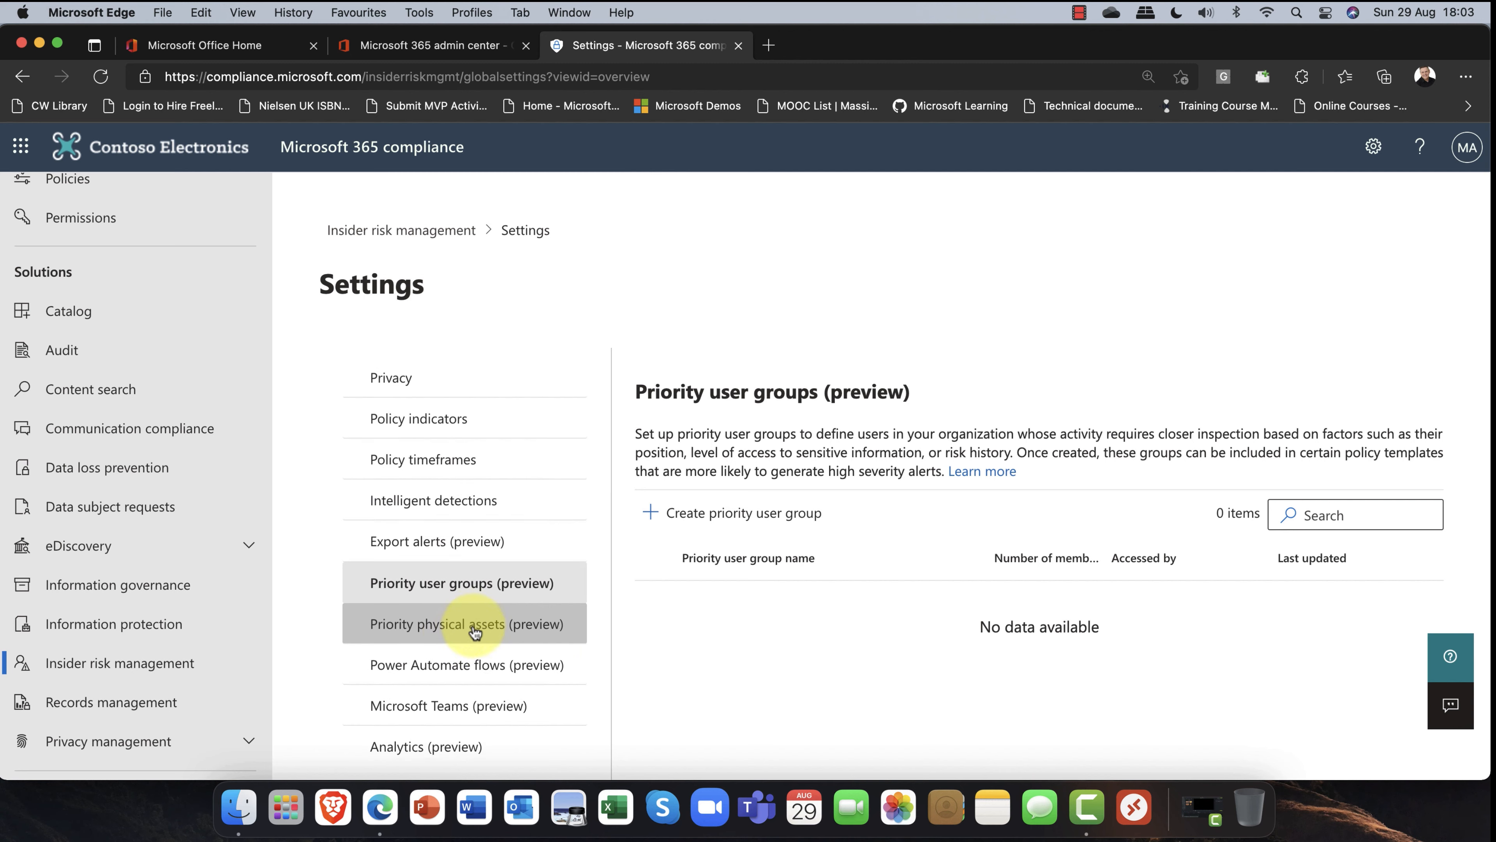
scroll(471, 632, down, 1)
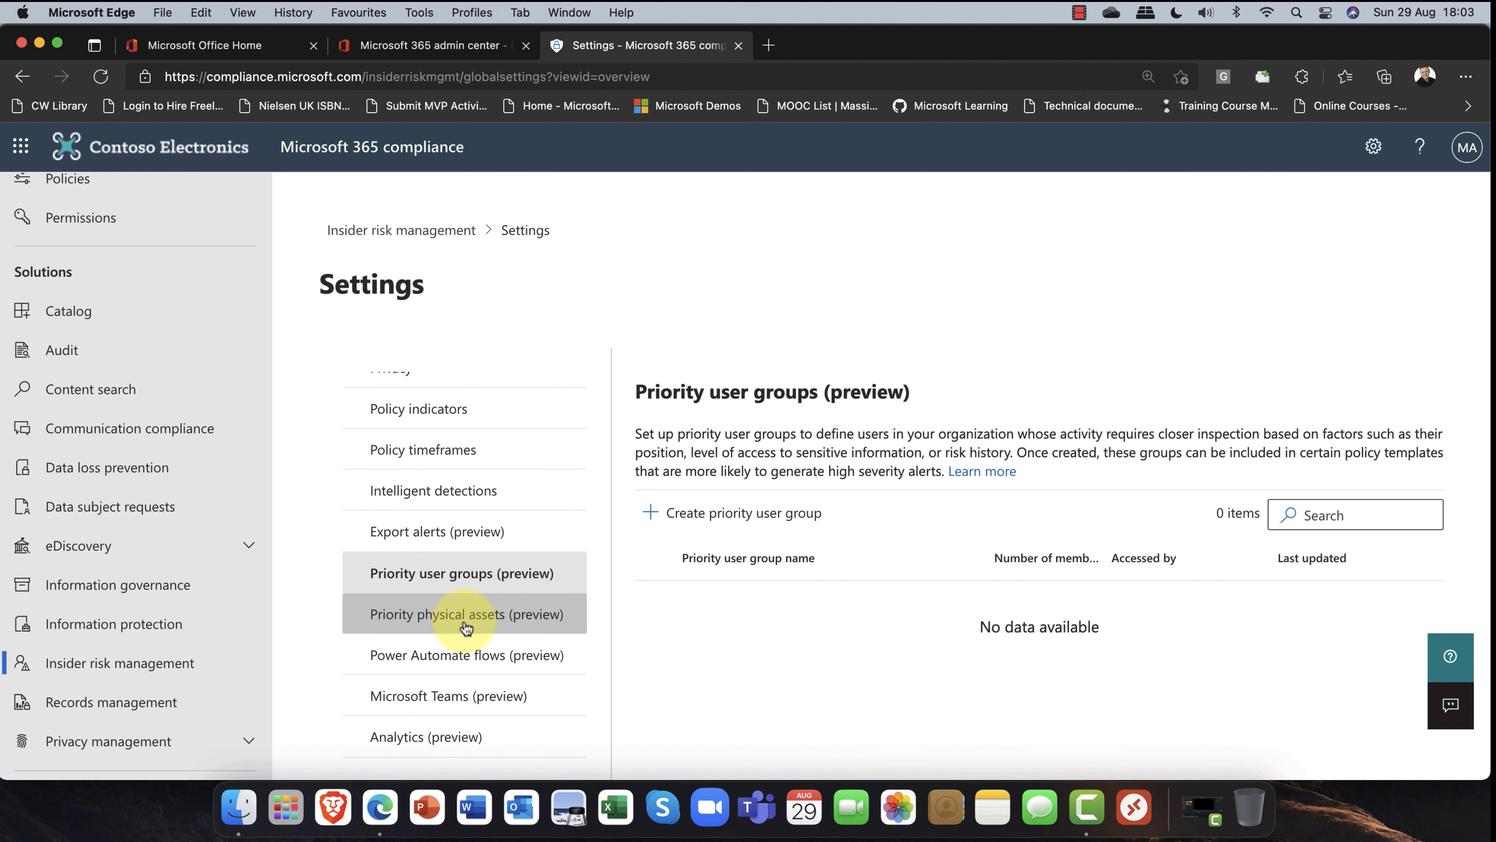
Step: Review the Power Automate flows and insider risk templates, and view the Microsoft Teams integration setting
click(451, 661)
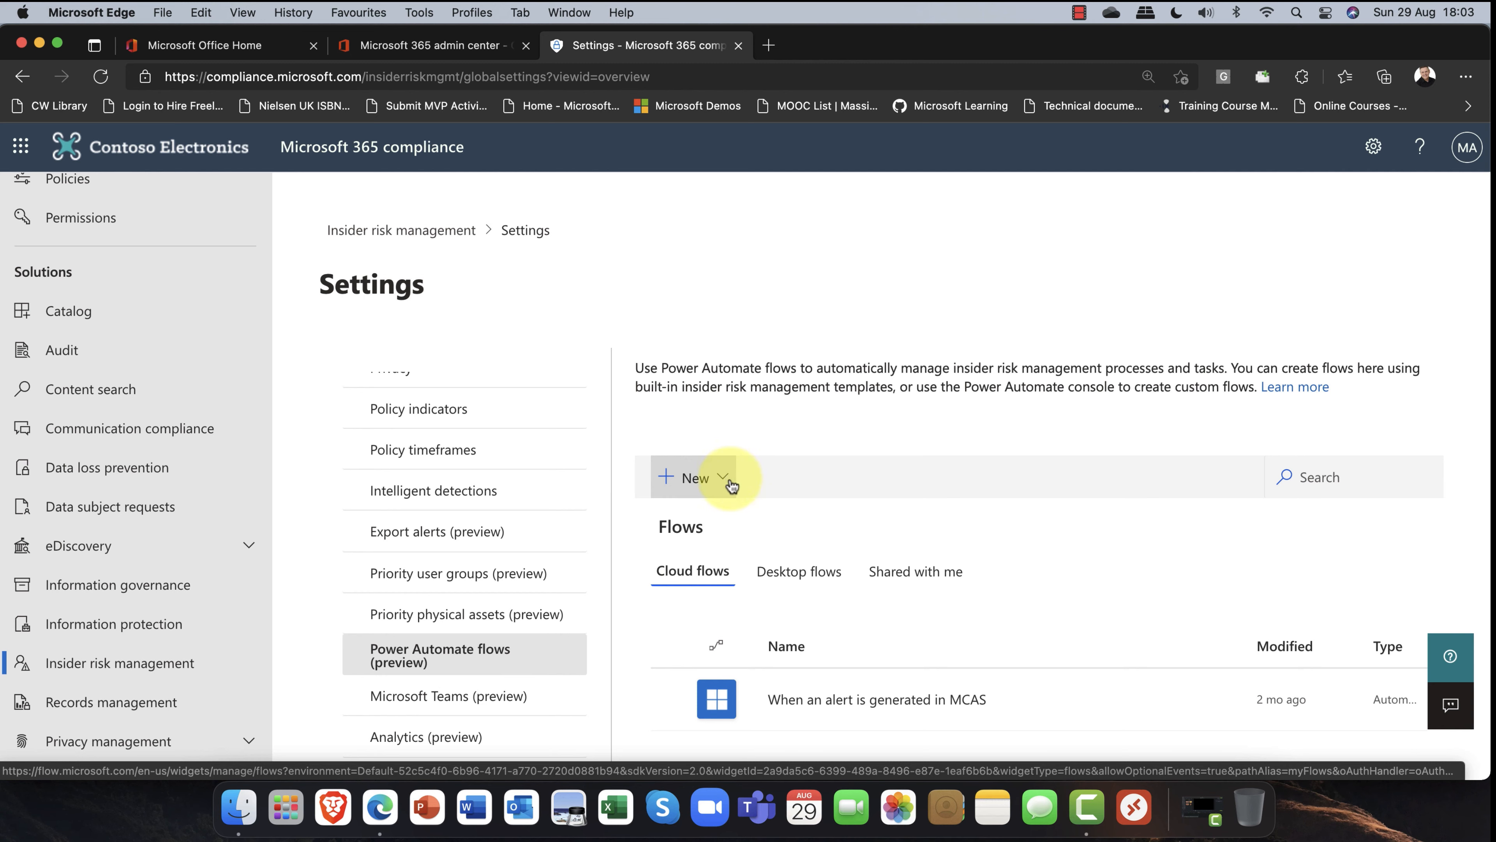
scroll(730, 486, down, 3)
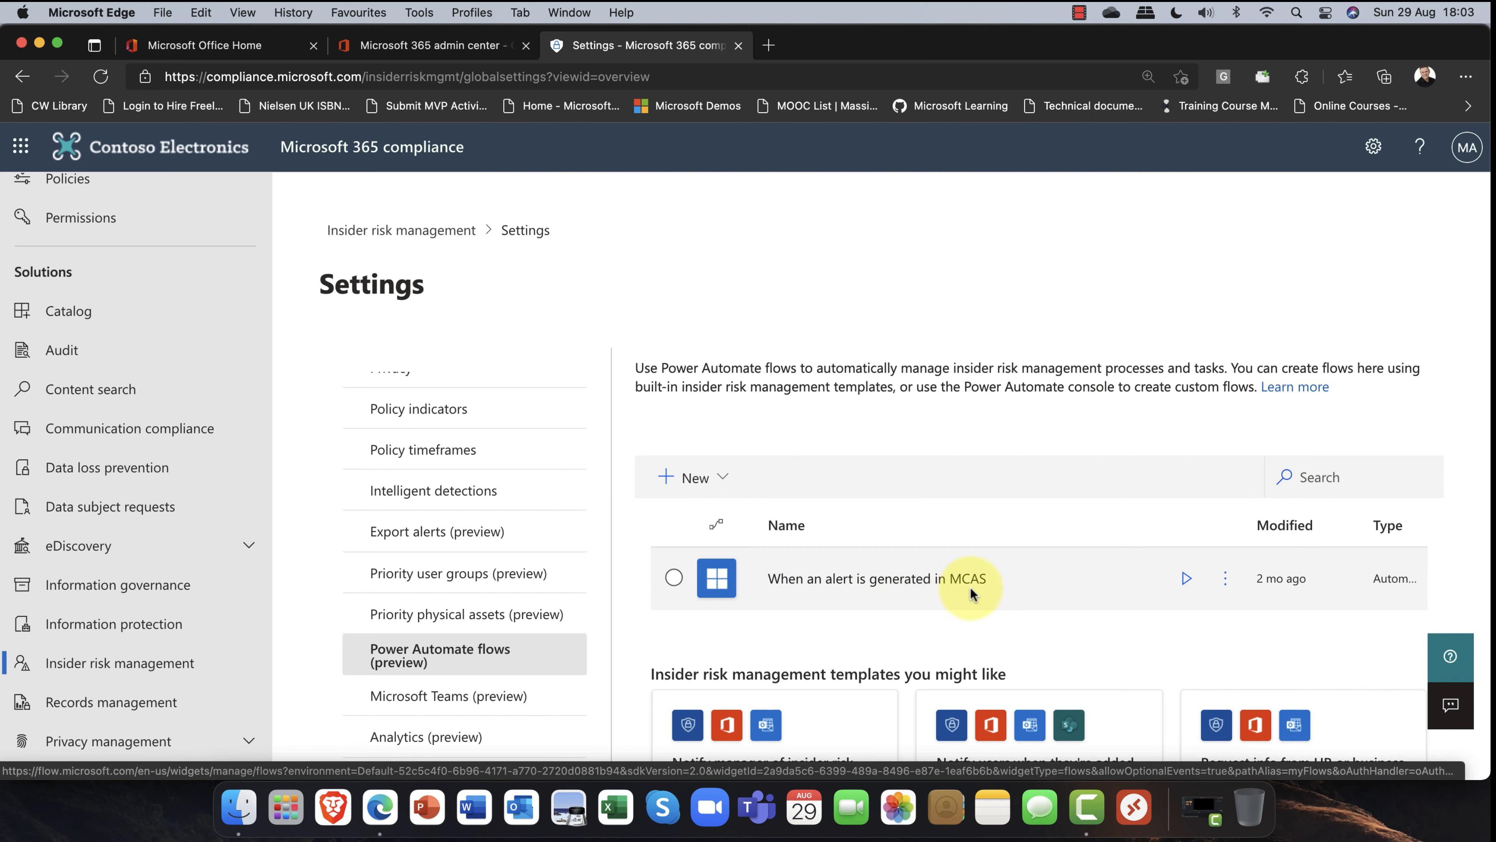
scroll(966, 590, down, 4)
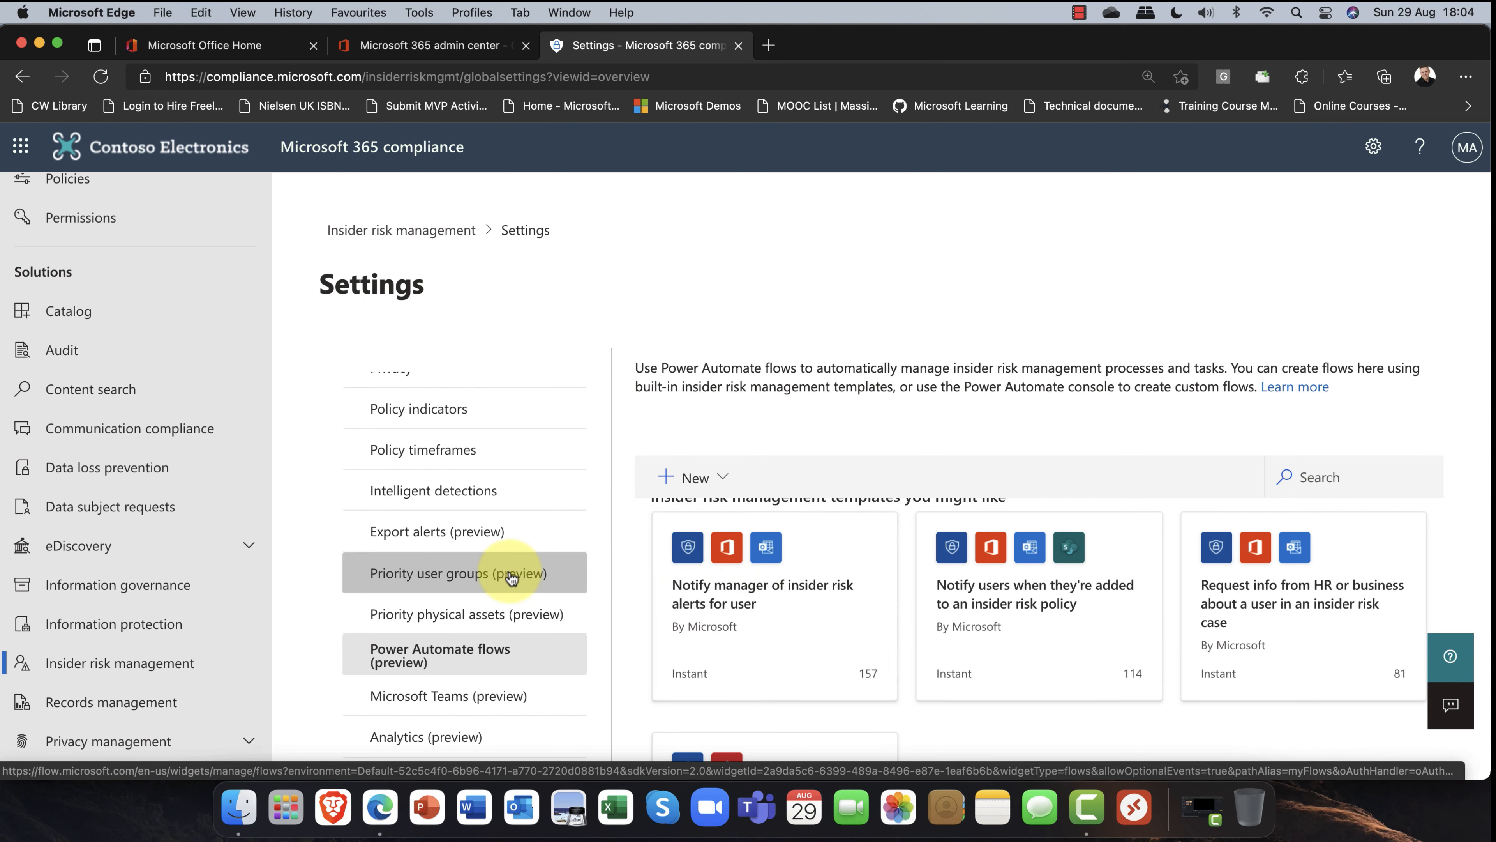
click(551, 701)
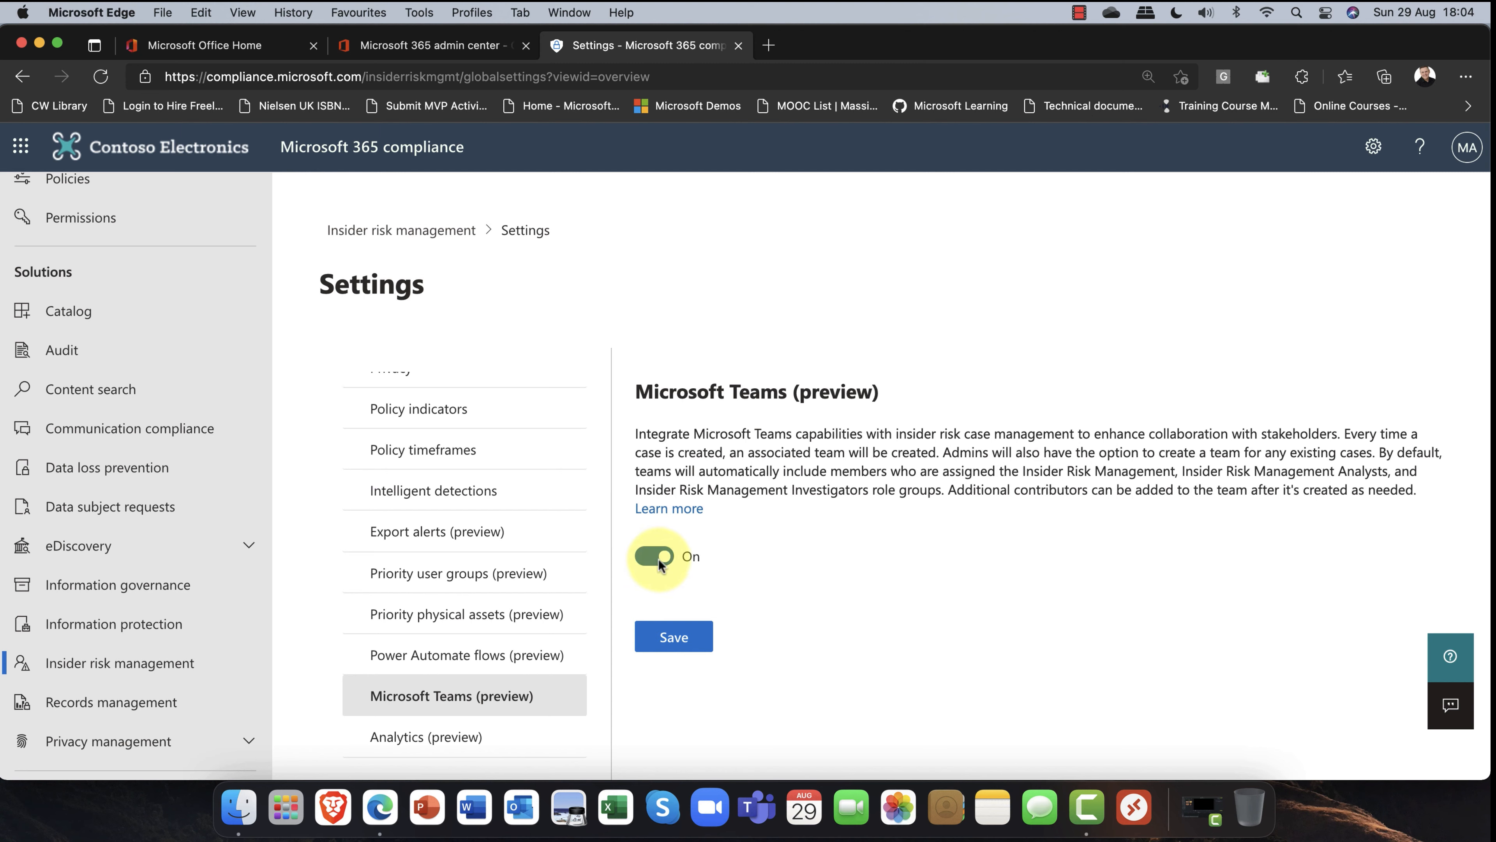
Step: Save the insider risk Microsoft Teams integration as turned on and view the Analytics setting
click(660, 635)
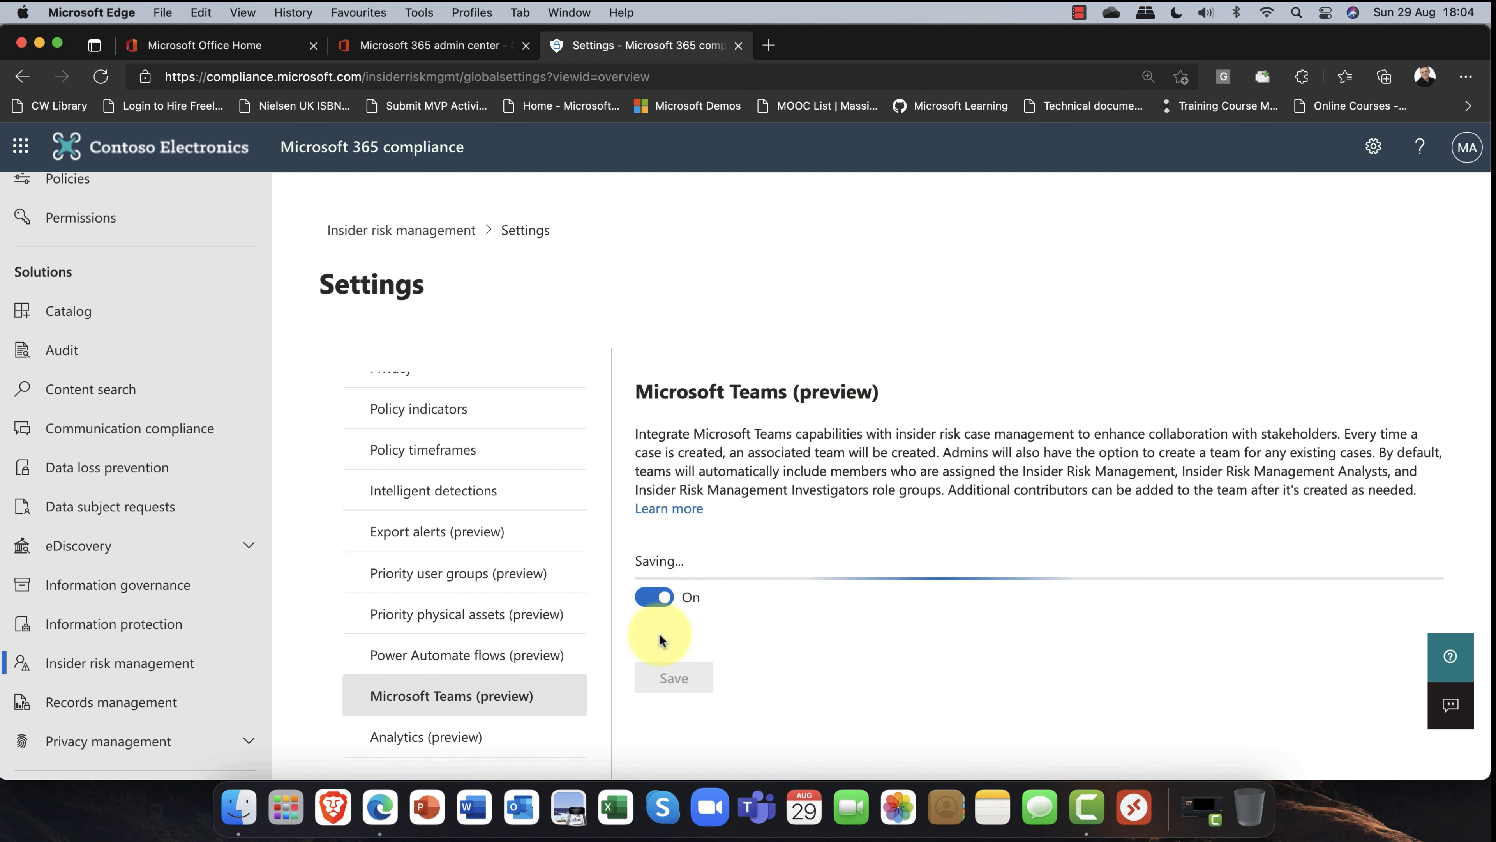
click(430, 745)
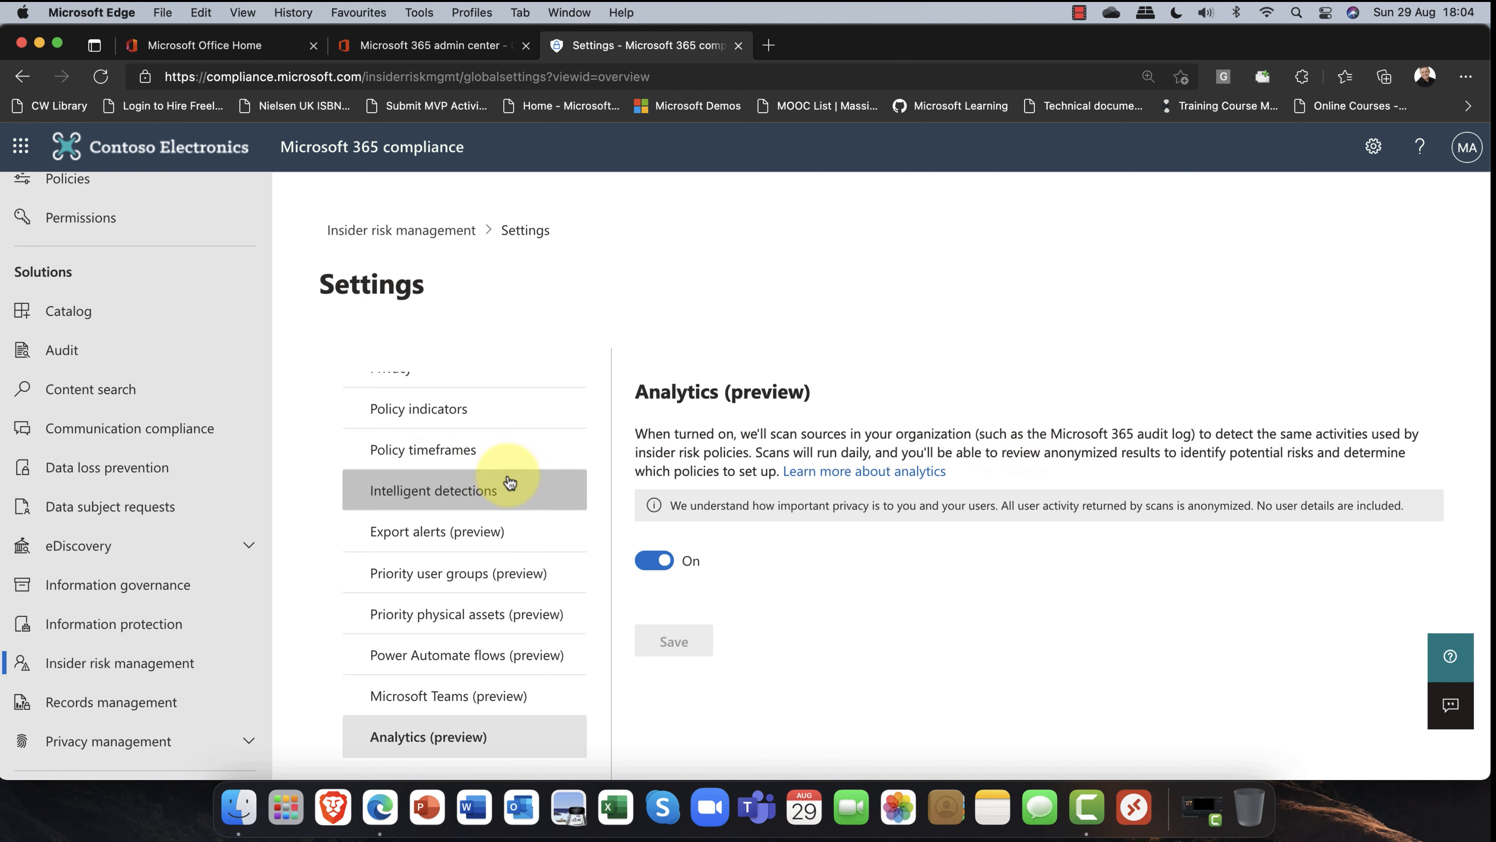
scroll(510, 482, up, 1)
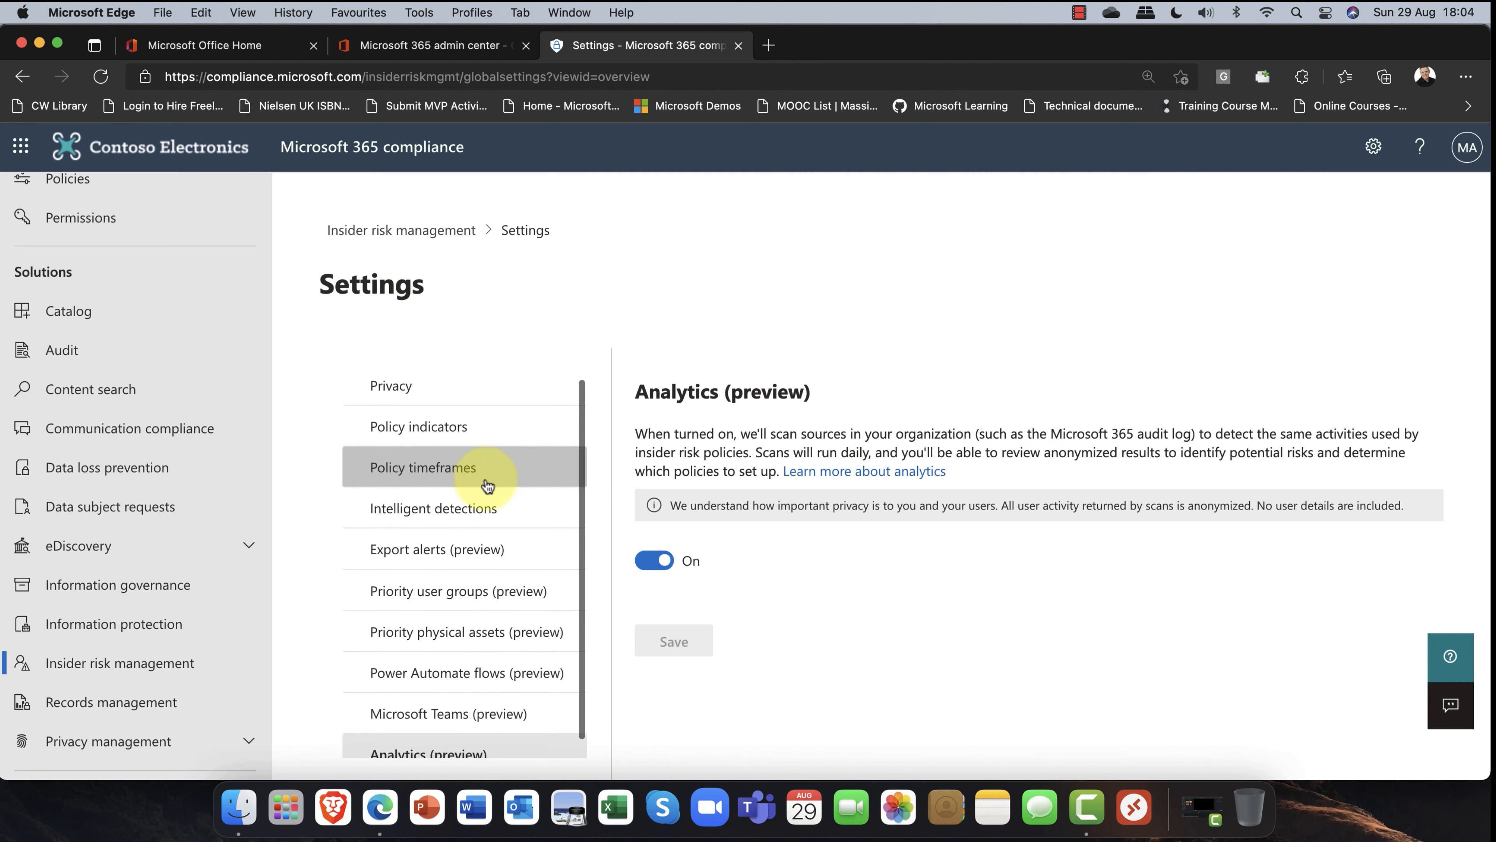
scroll(487, 485, down, 1)
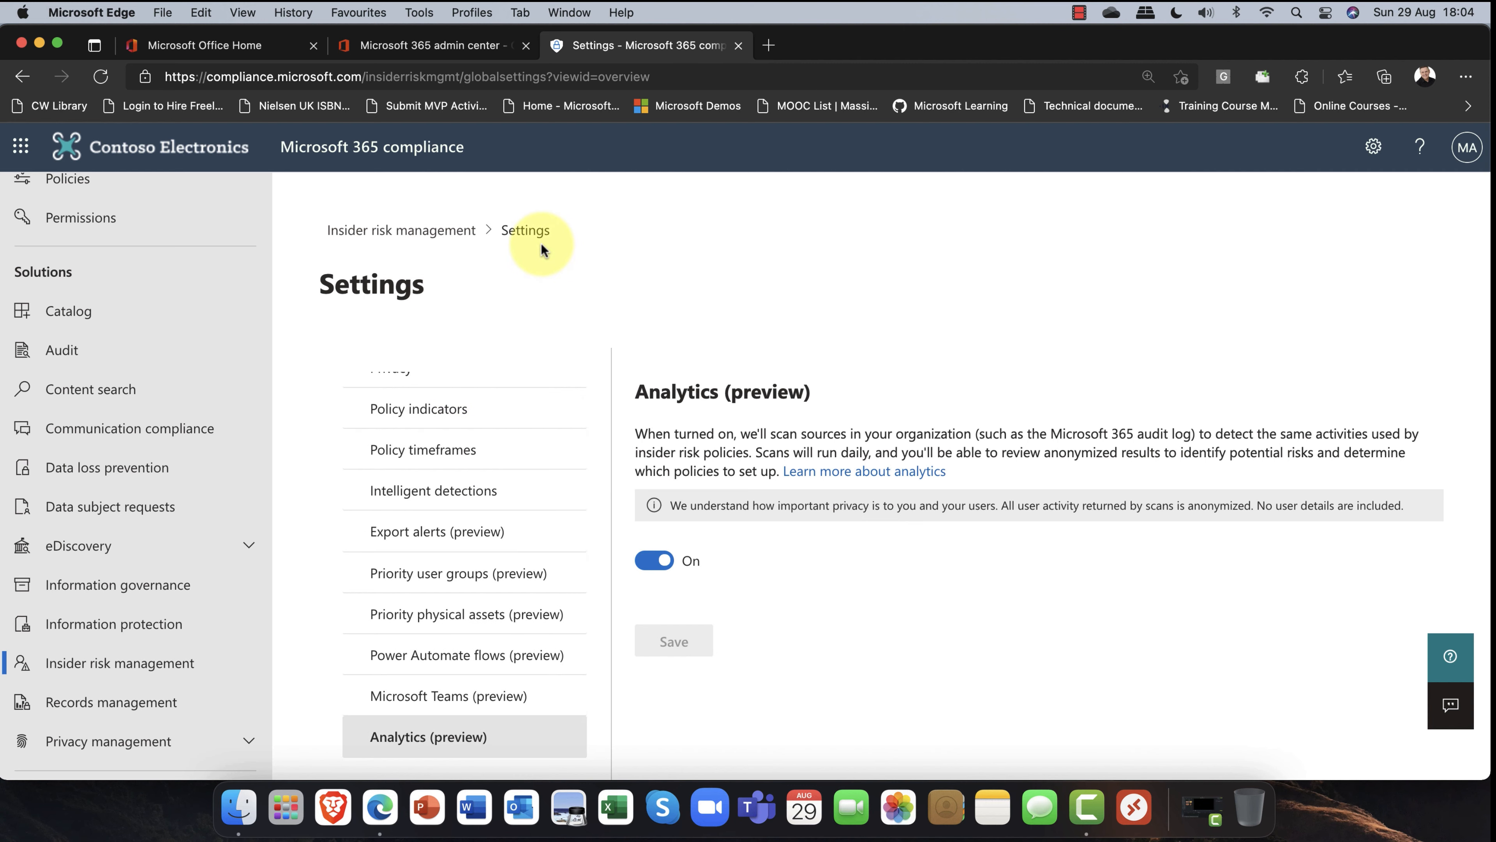
Step: Return to the Insider risk management overview and start creating a new policy from its policies page
click(445, 232)
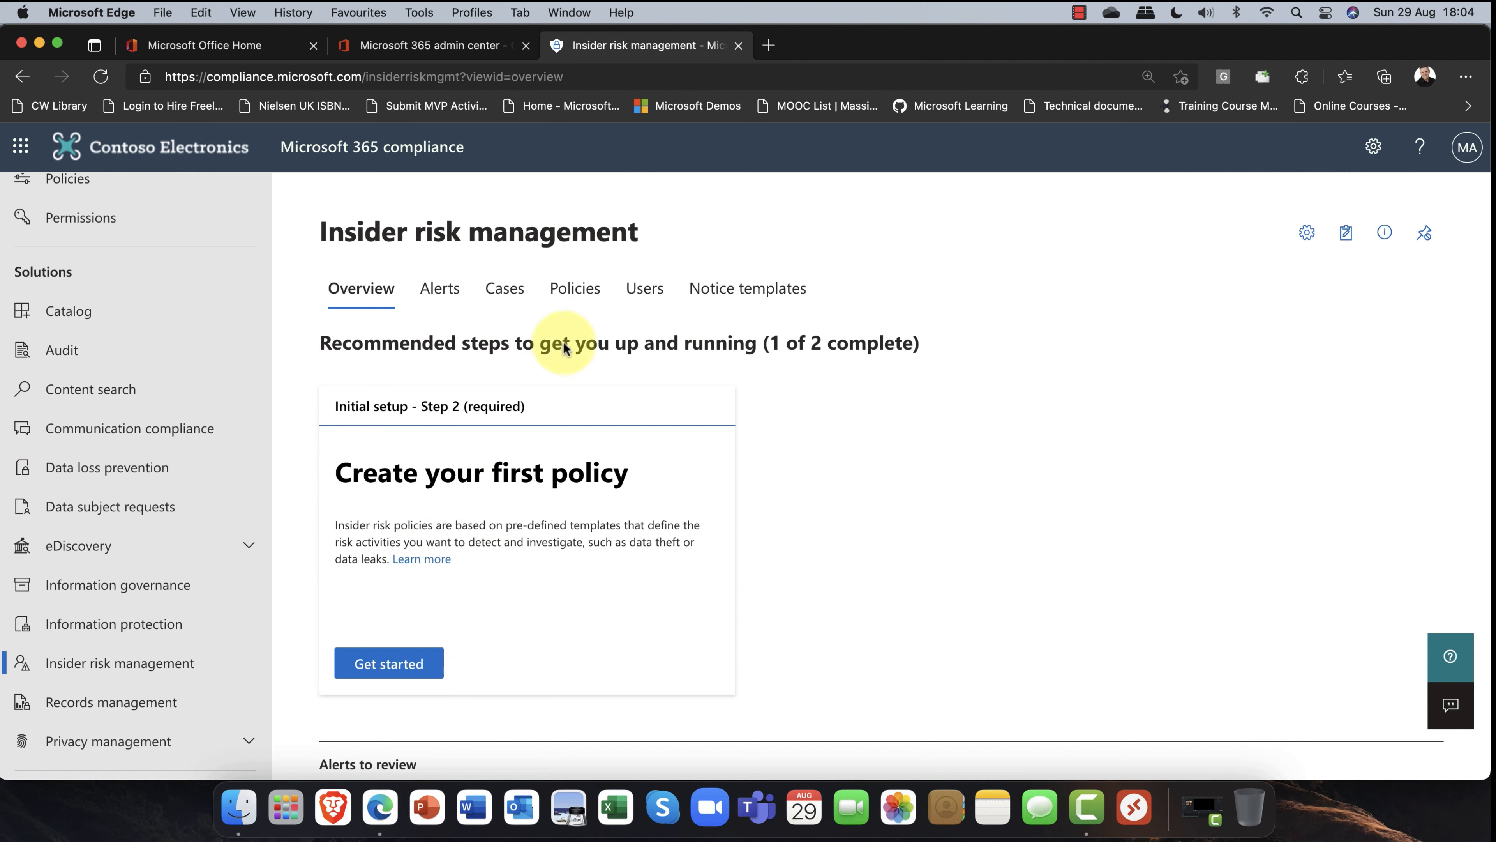
click(575, 289)
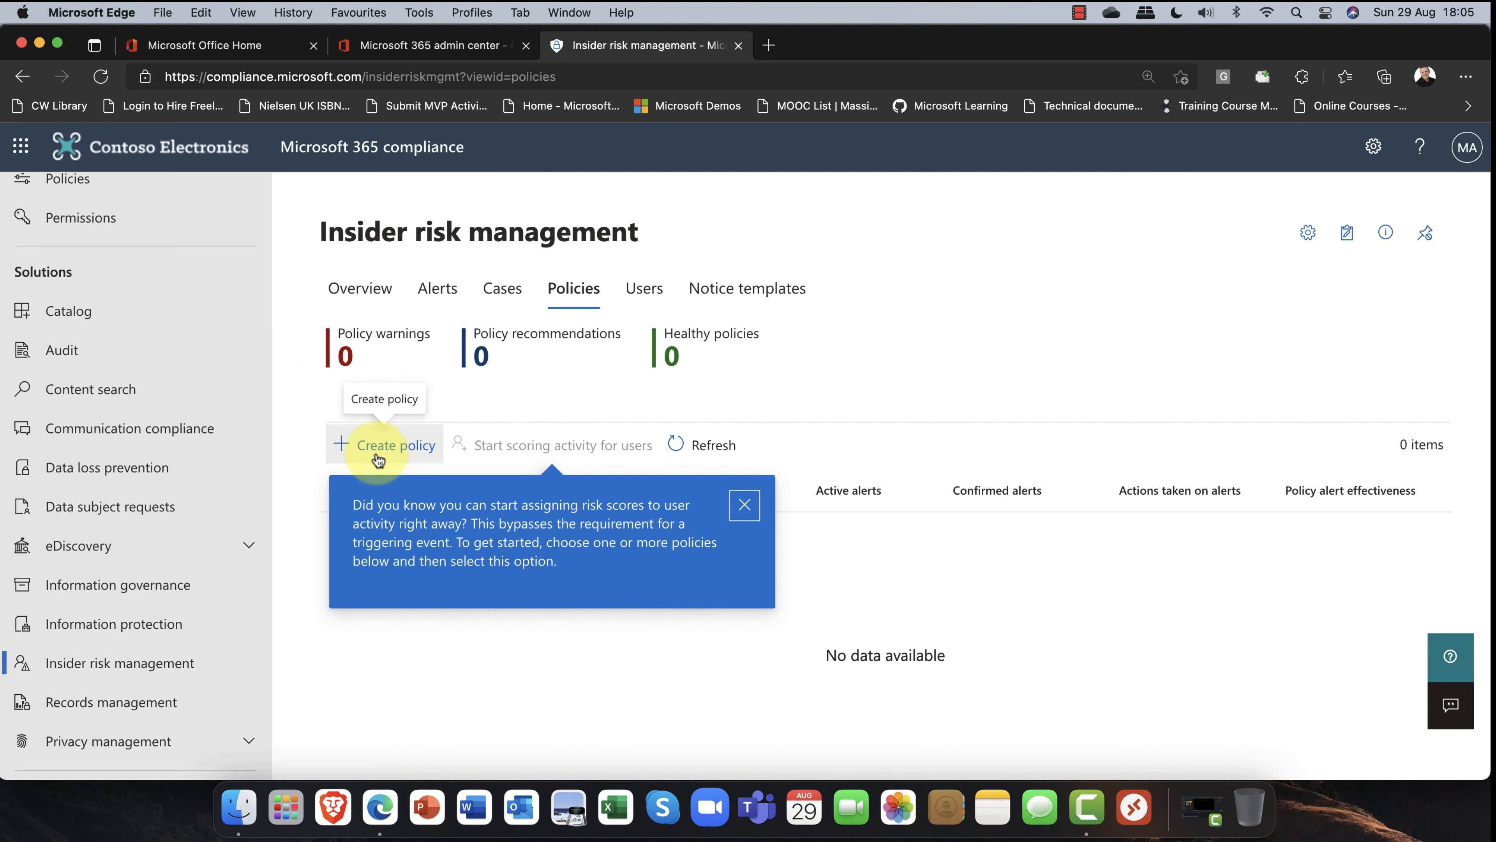
click(377, 448)
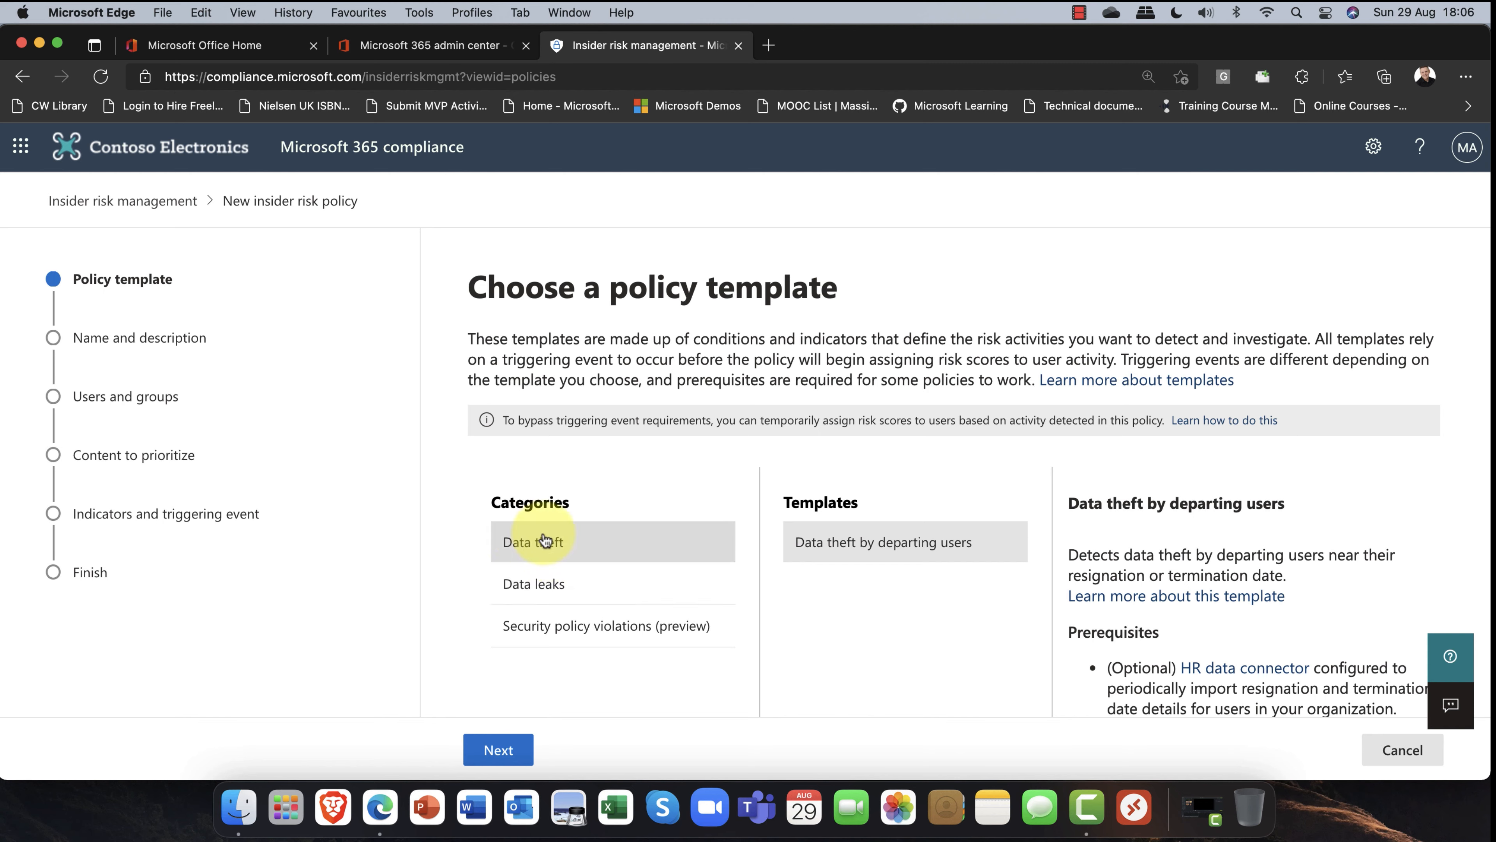
Step: Review the Data leaks and Security policy violations templates, and continue with the Data theft by departing users template
click(567, 592)
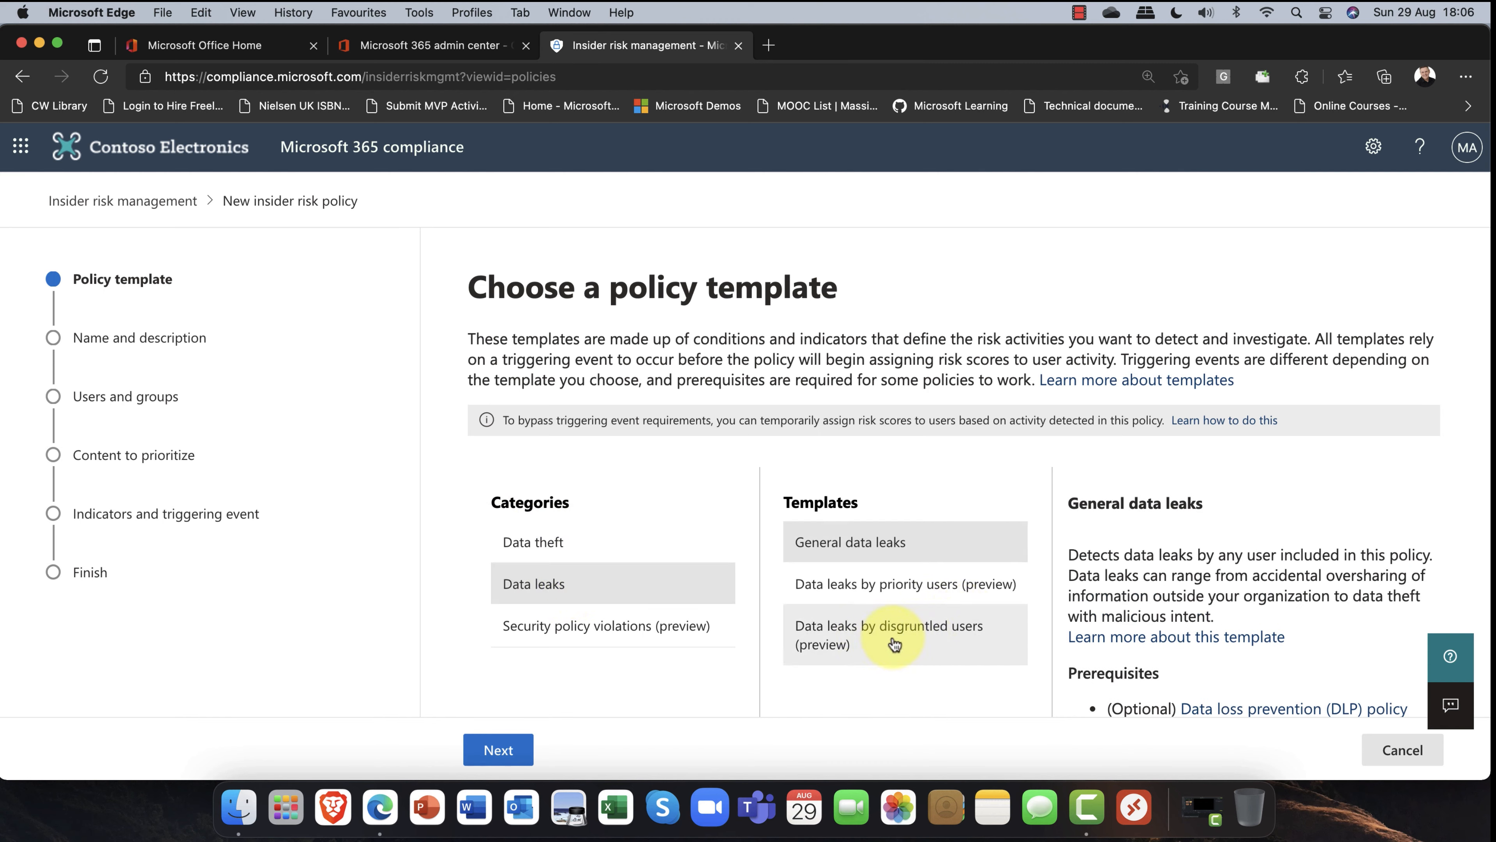
click(618, 635)
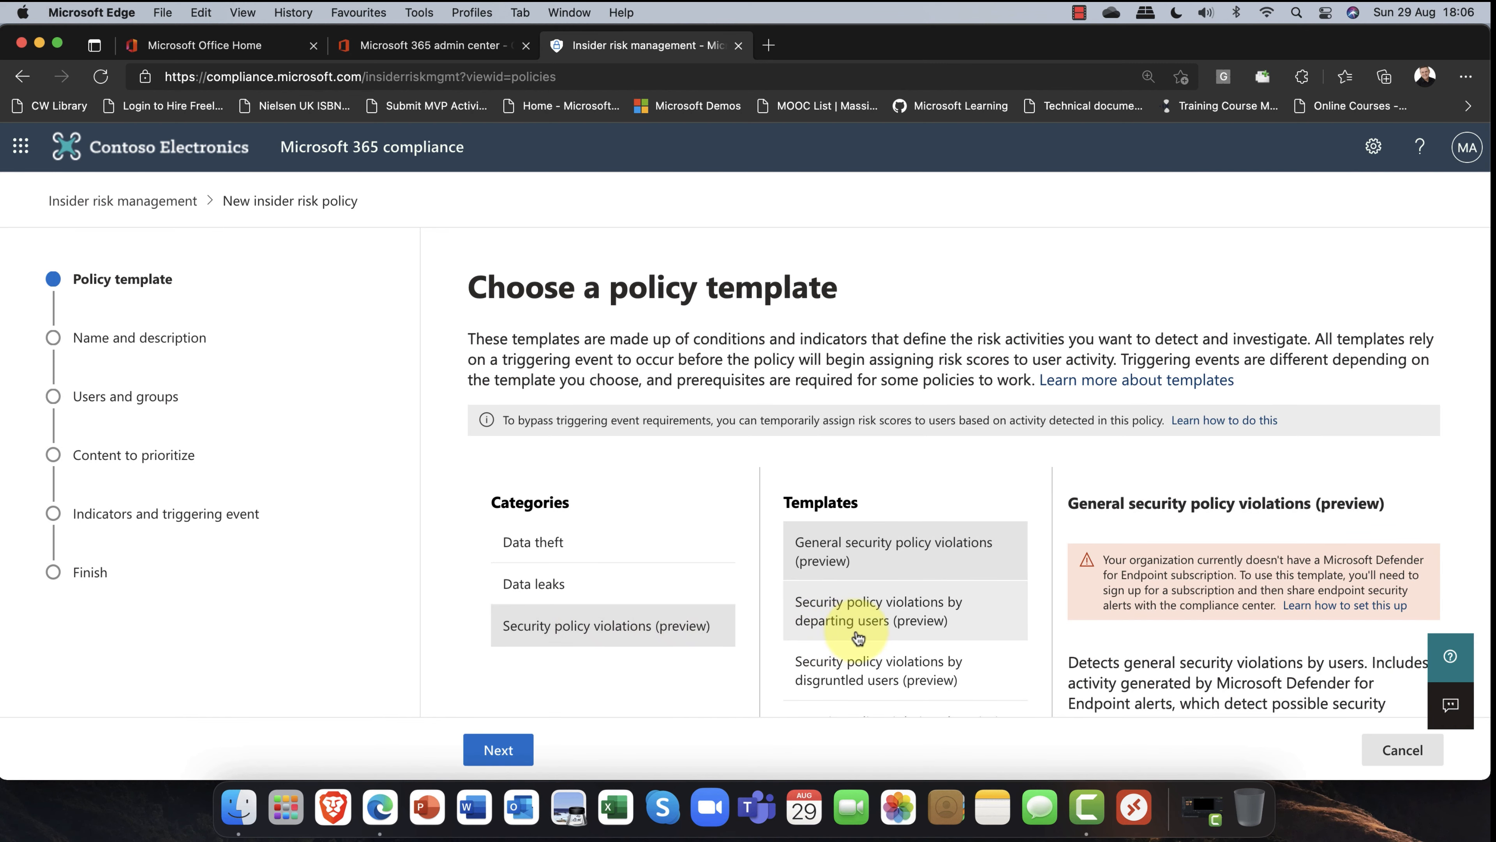
scroll(860, 643, down, 2)
scroll(860, 642, down, 1)
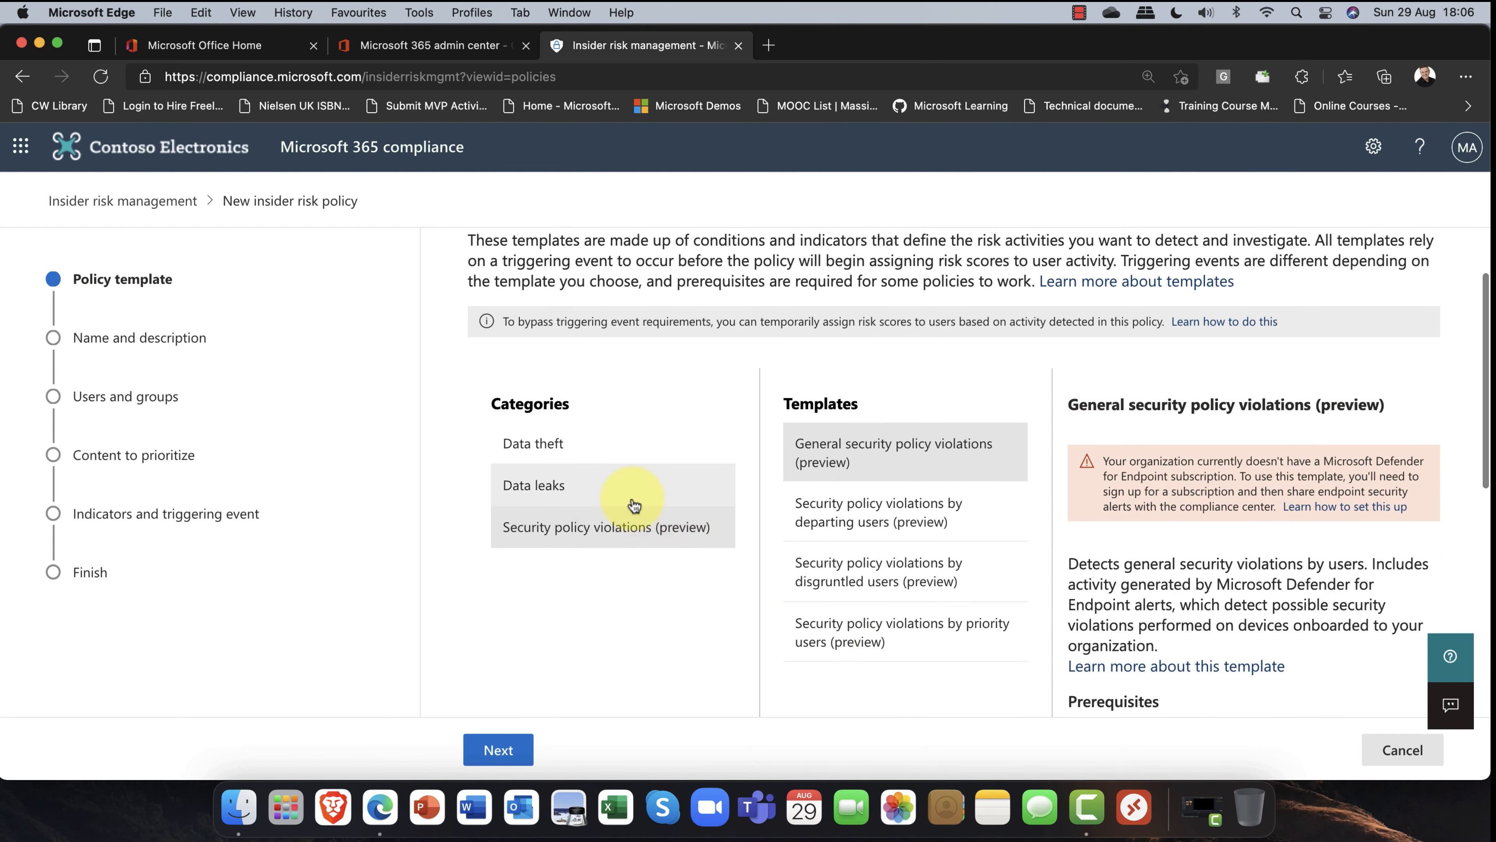
click(598, 443)
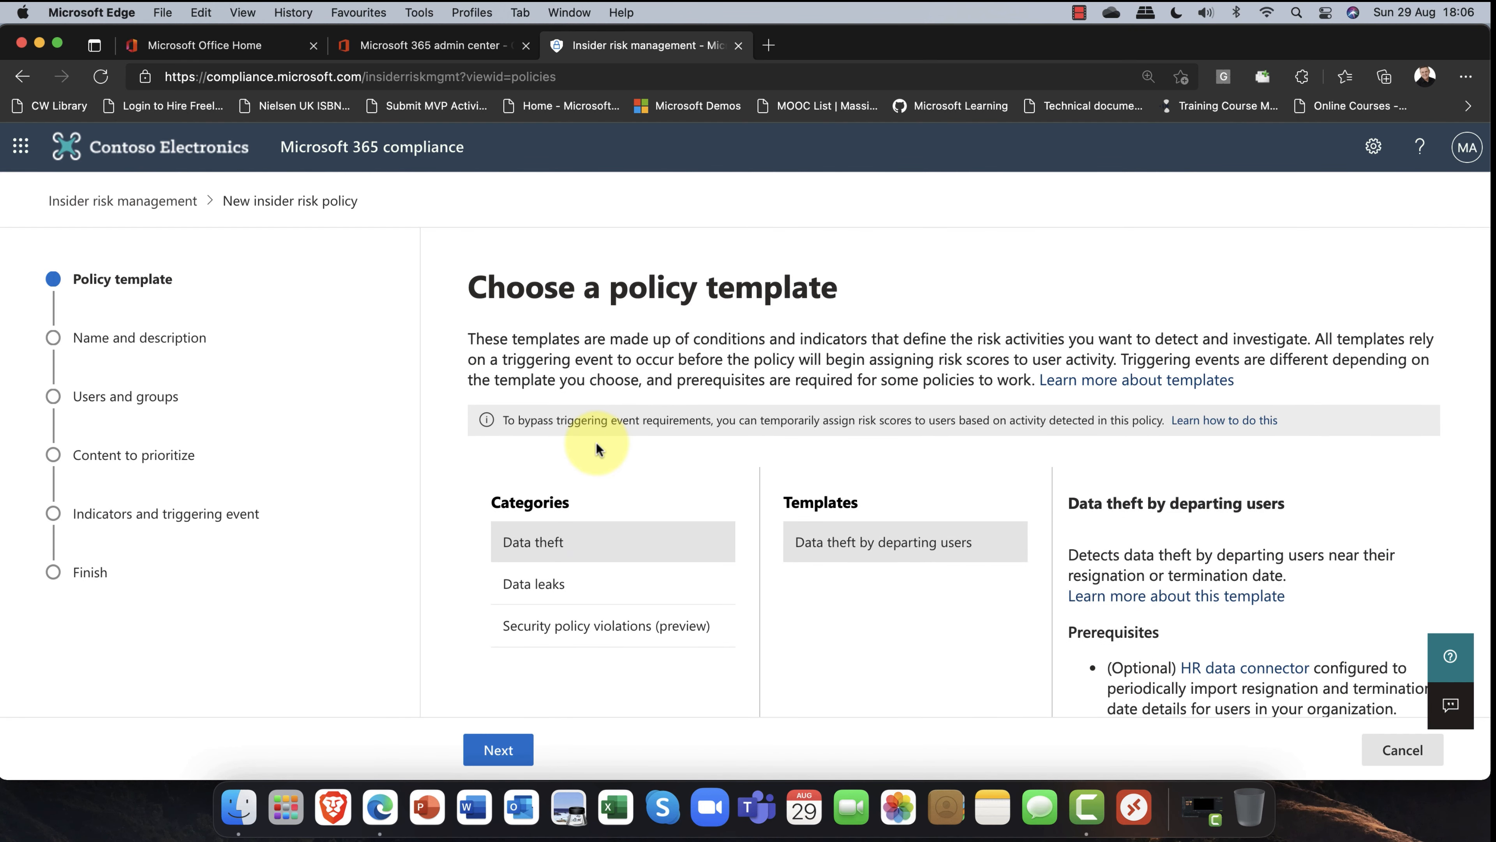
click(501, 752)
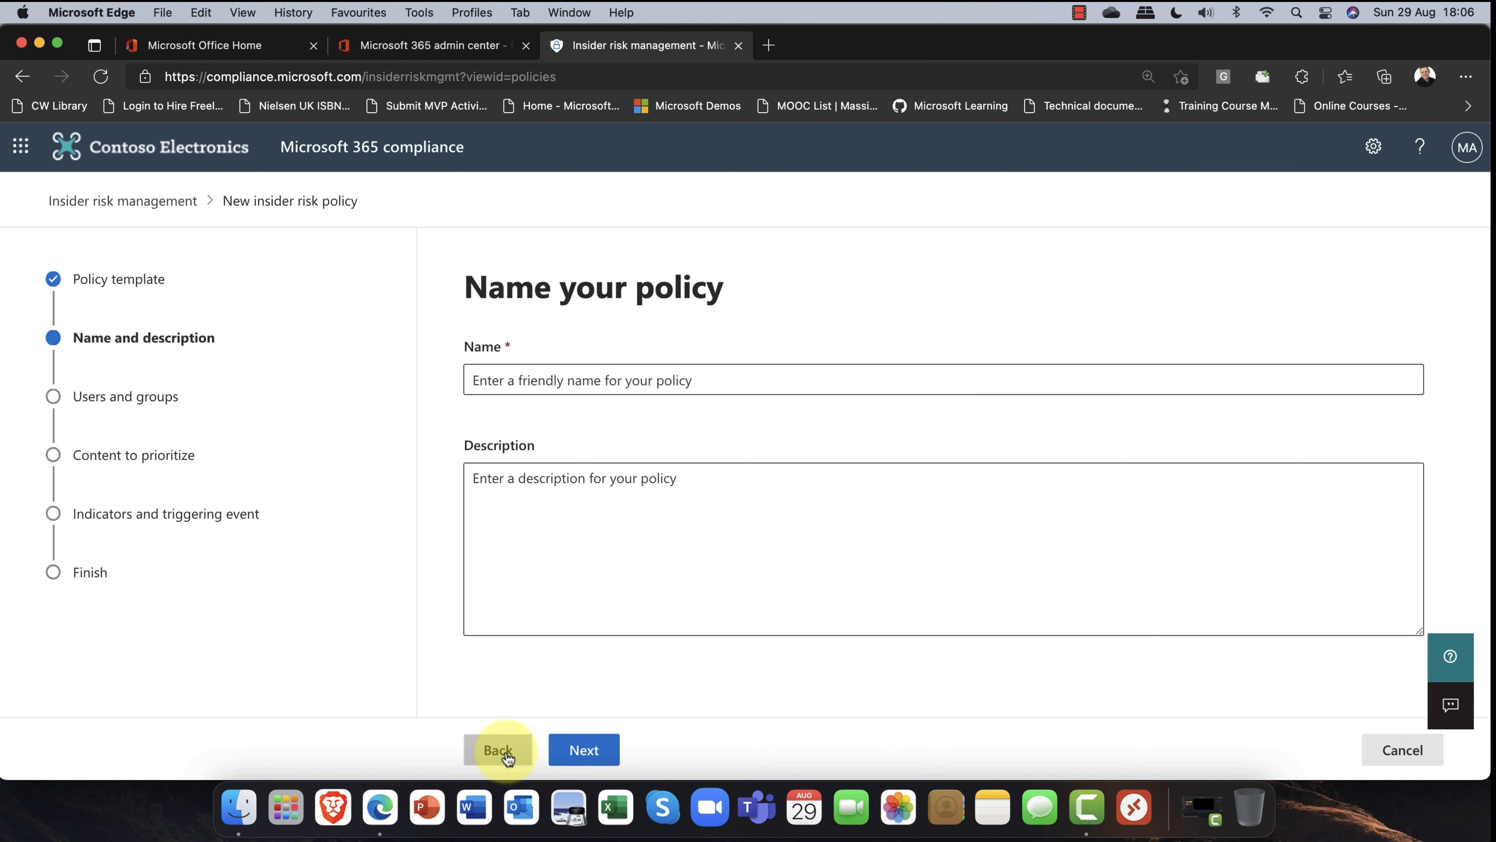
Step: Name the policy "Oslo Risk Policy", leave the description blank and continue to the users and groups
click(602, 381)
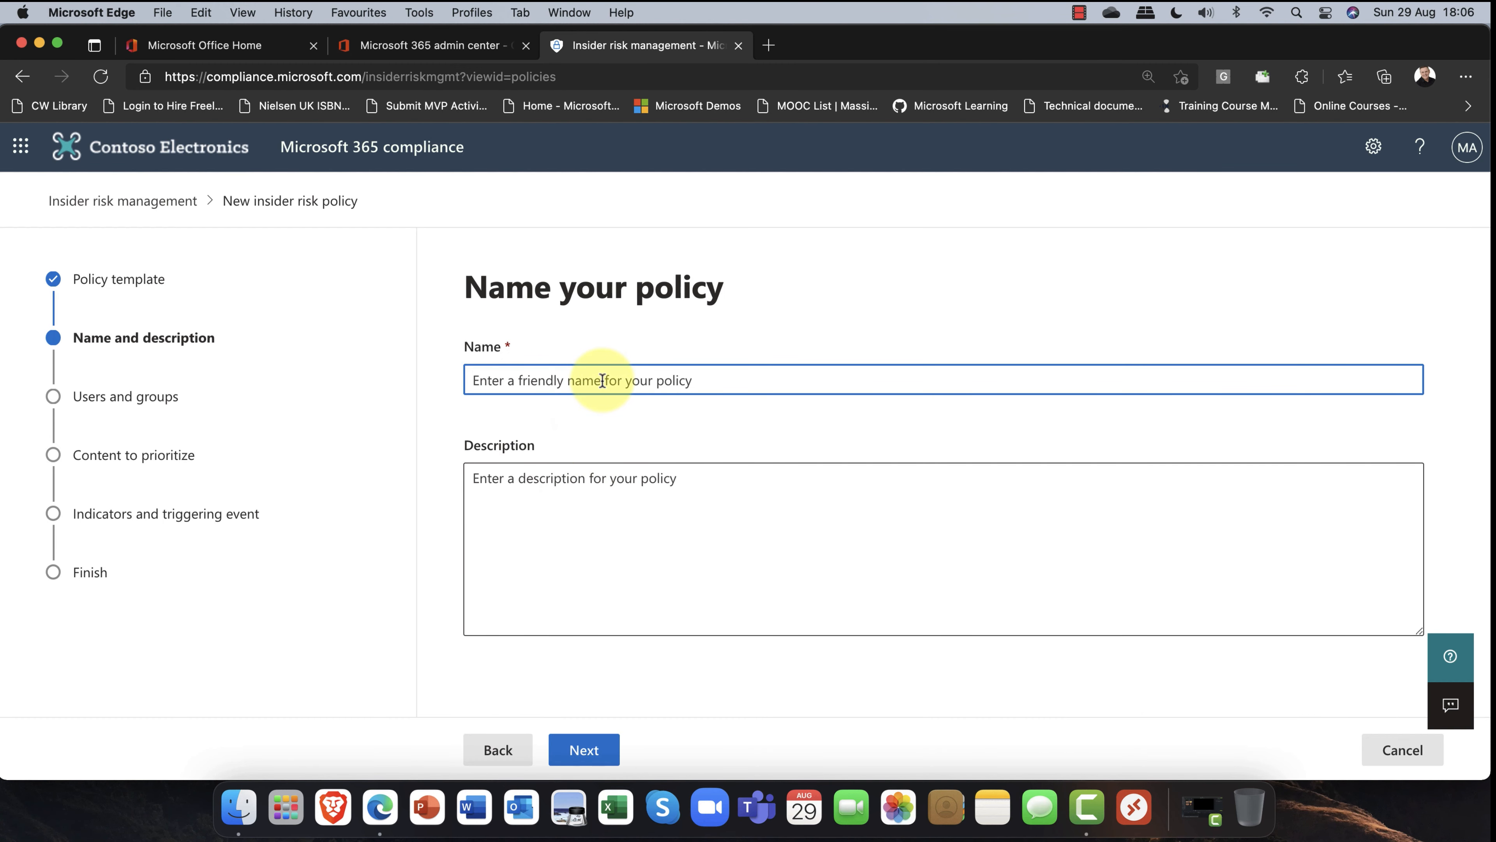
text(Oslo )
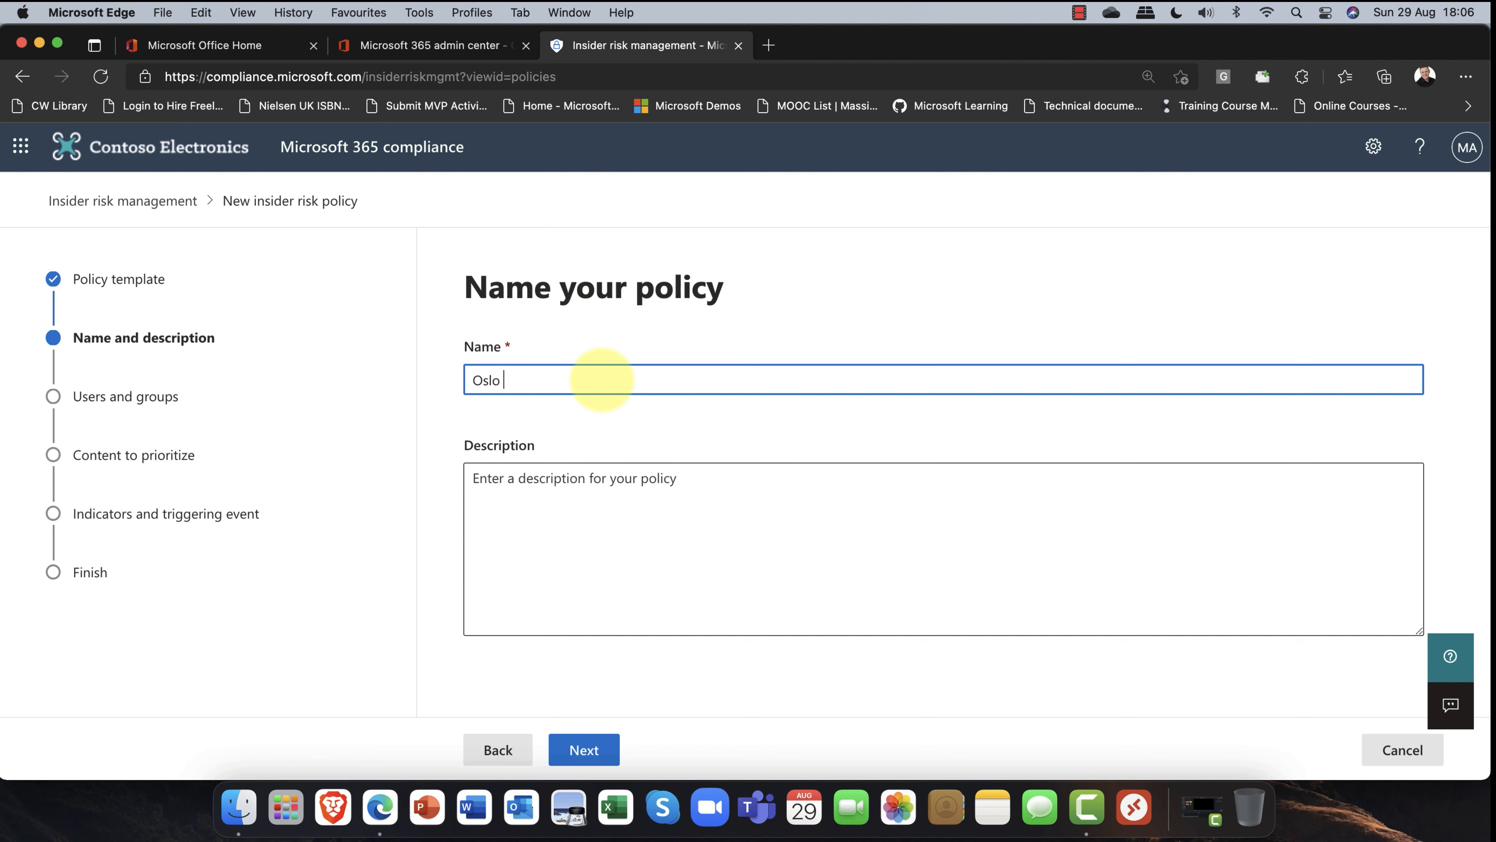
text(Risk Policy)
click(628, 492)
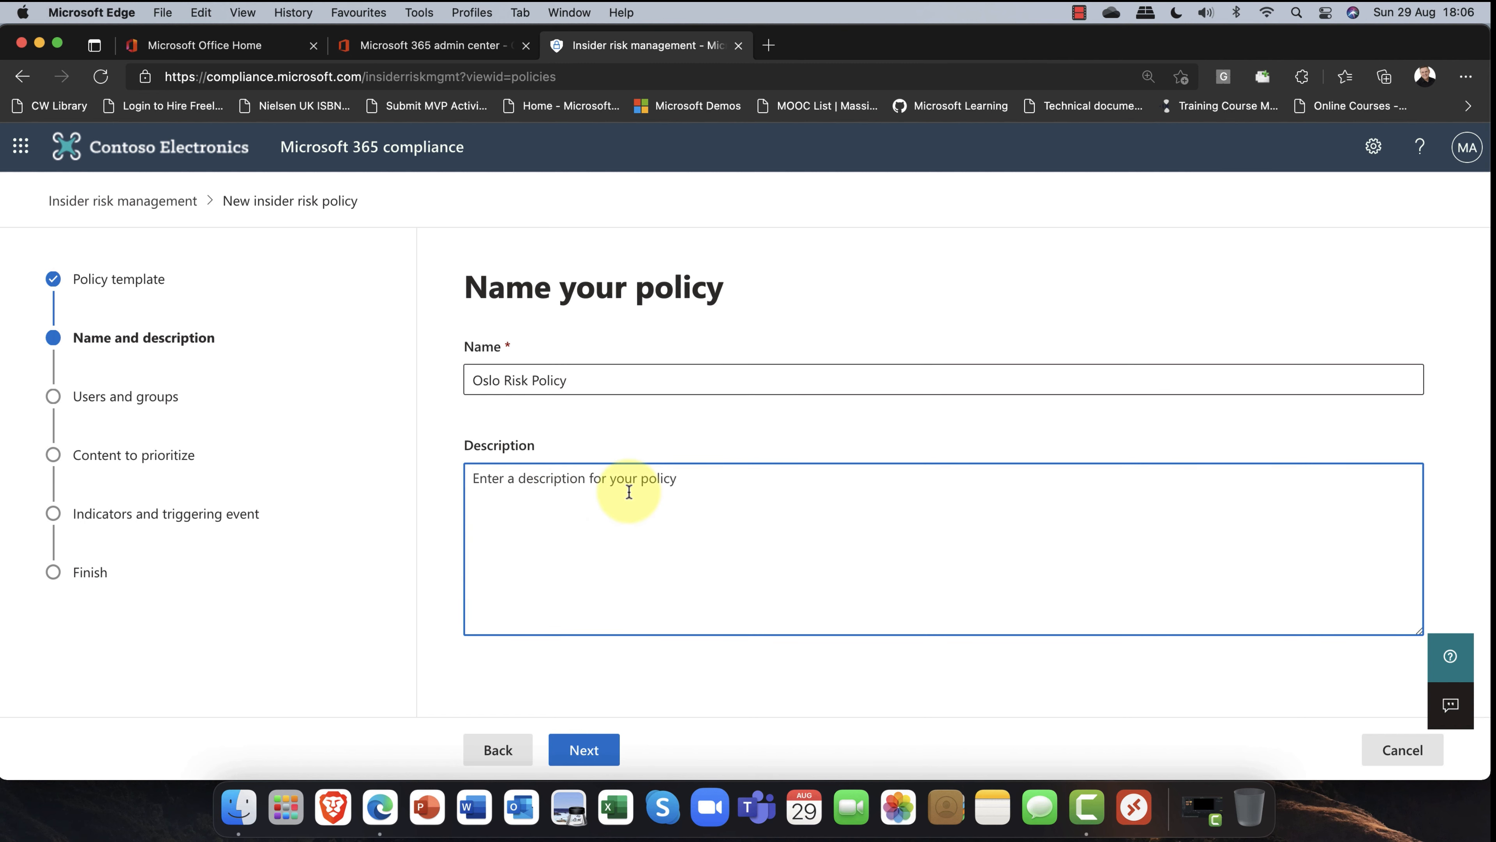
click(583, 749)
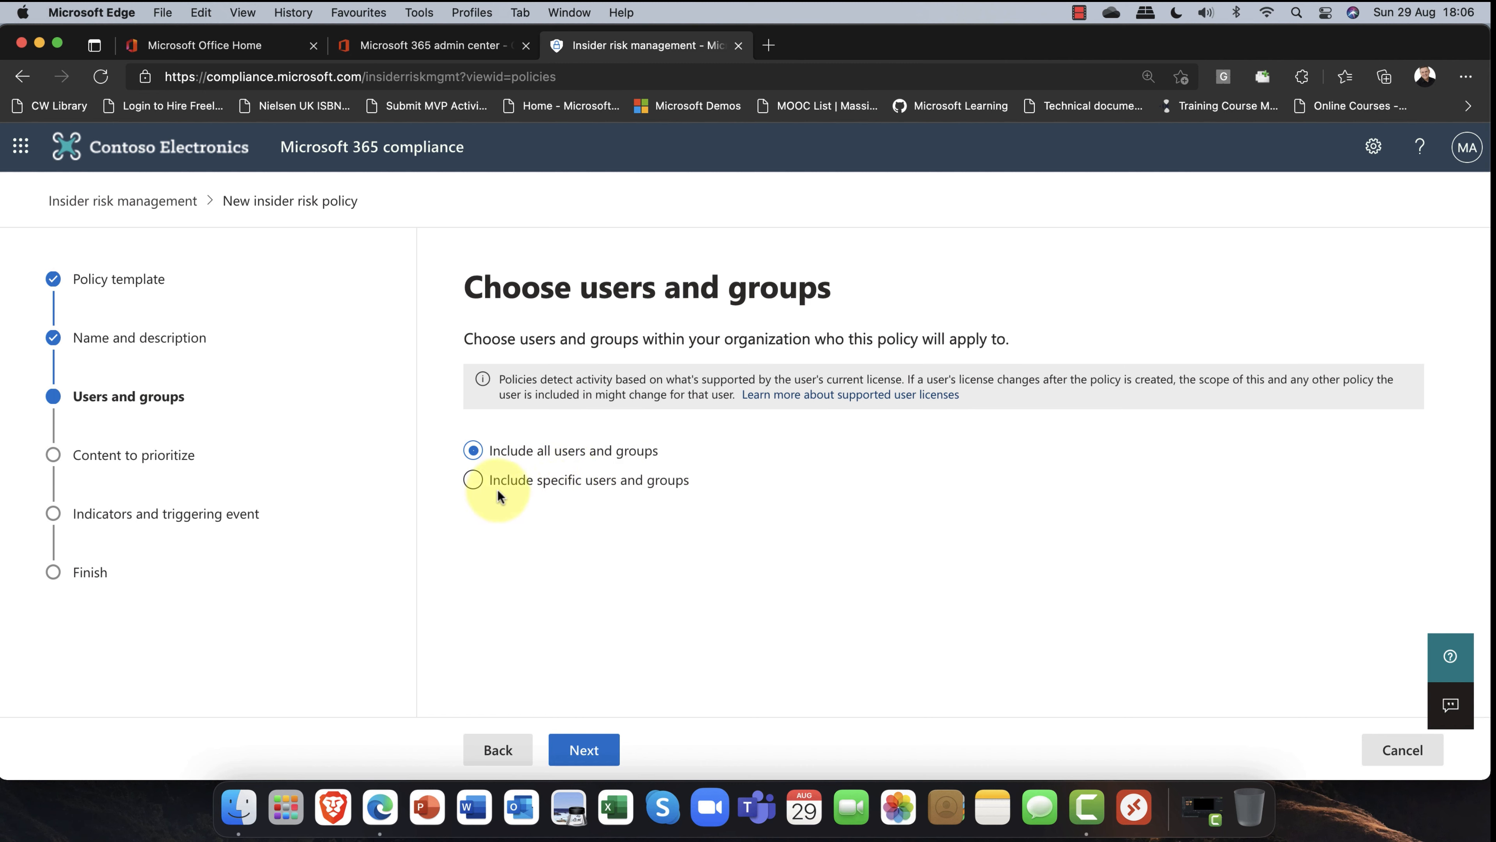
Step: Limit the policy to specific users and groups, and add the user listed directly below Conf Room Baker
click(506, 492)
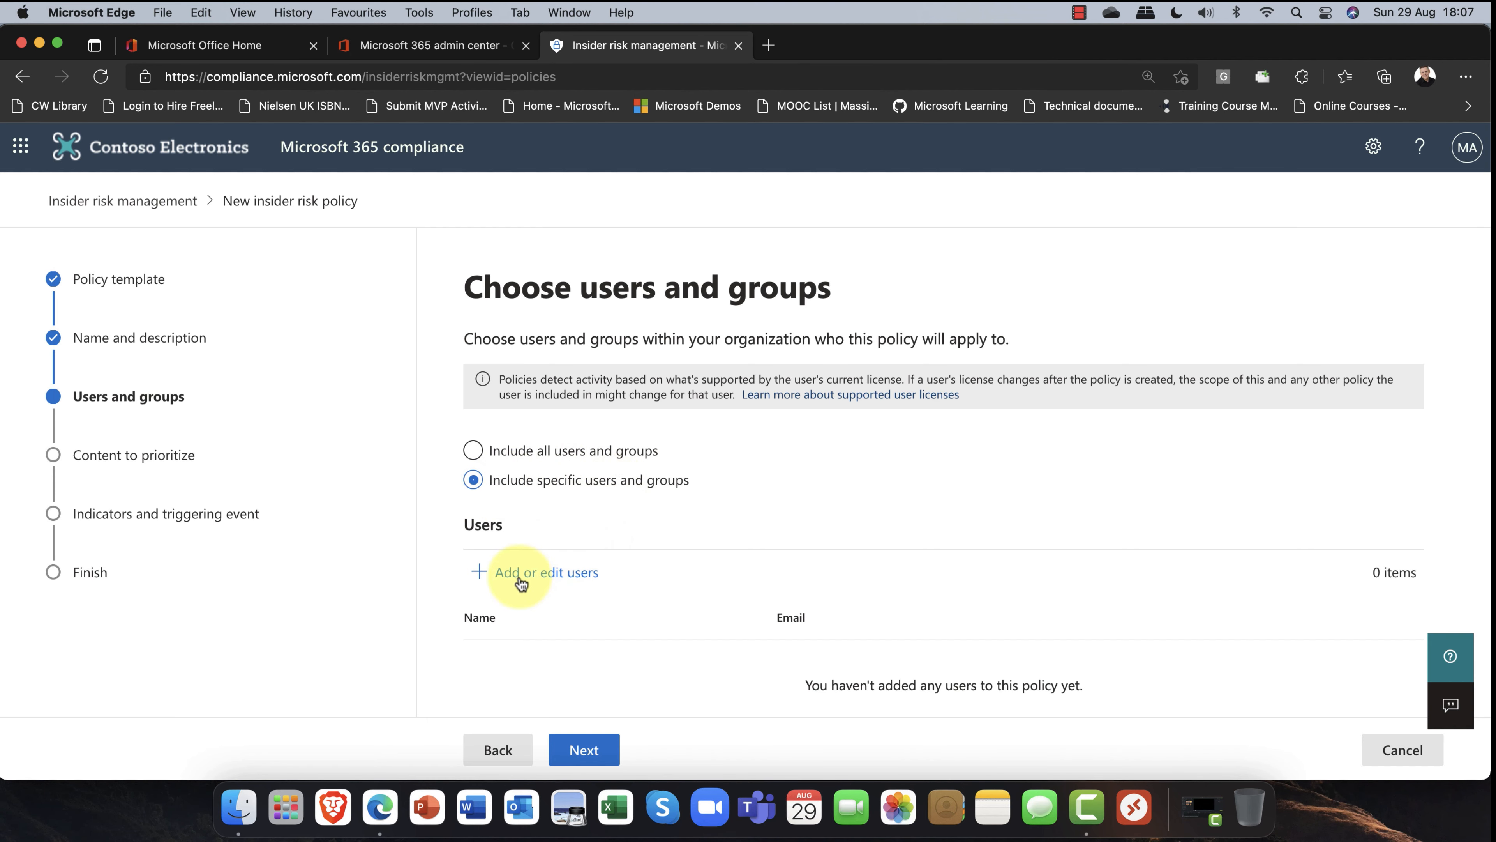
scroll(521, 575, down, 3)
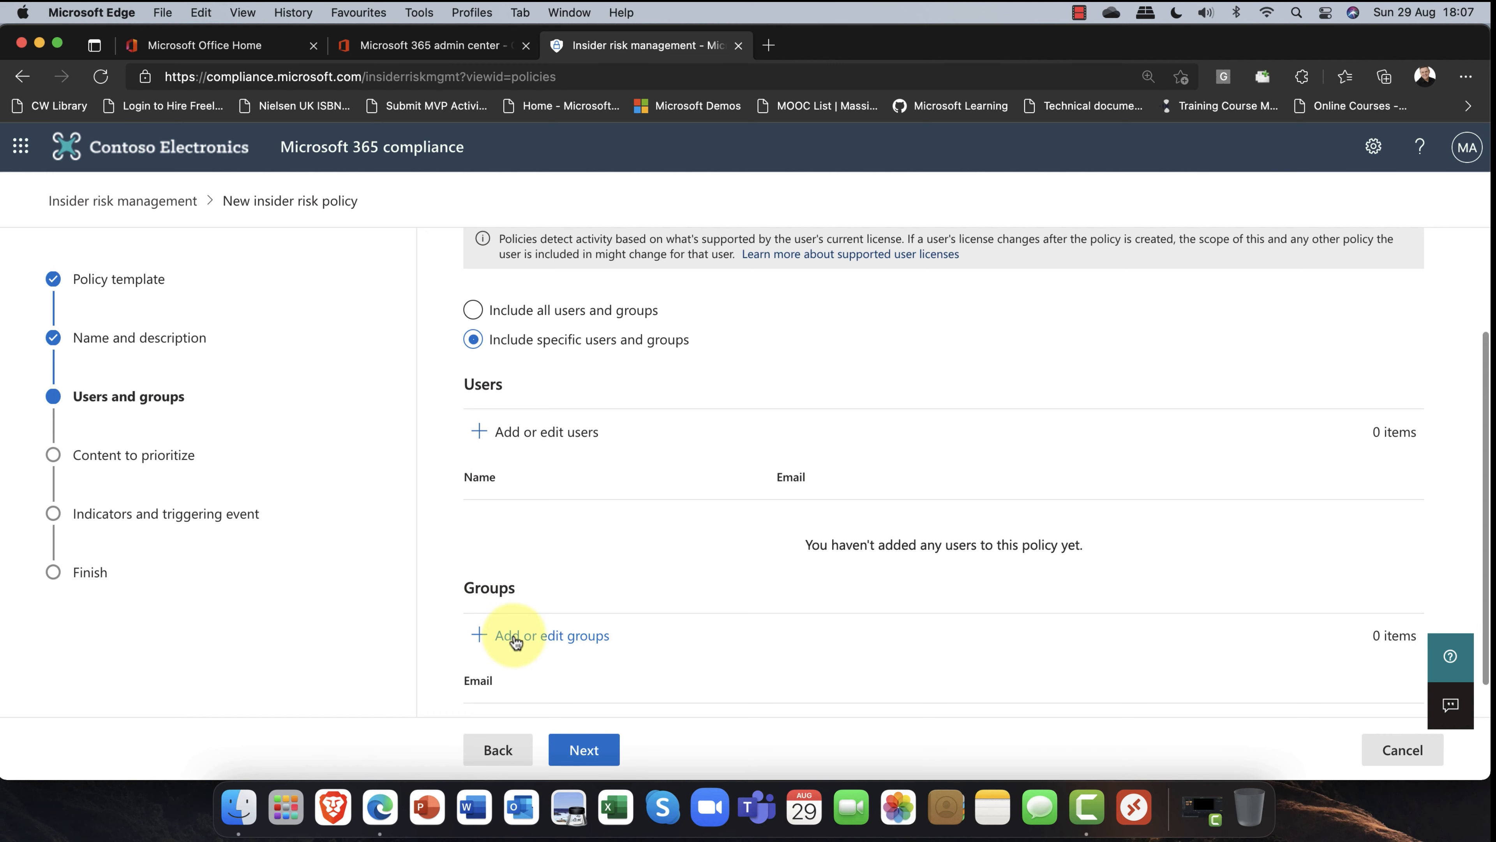
scroll(526, 608, down, 1)
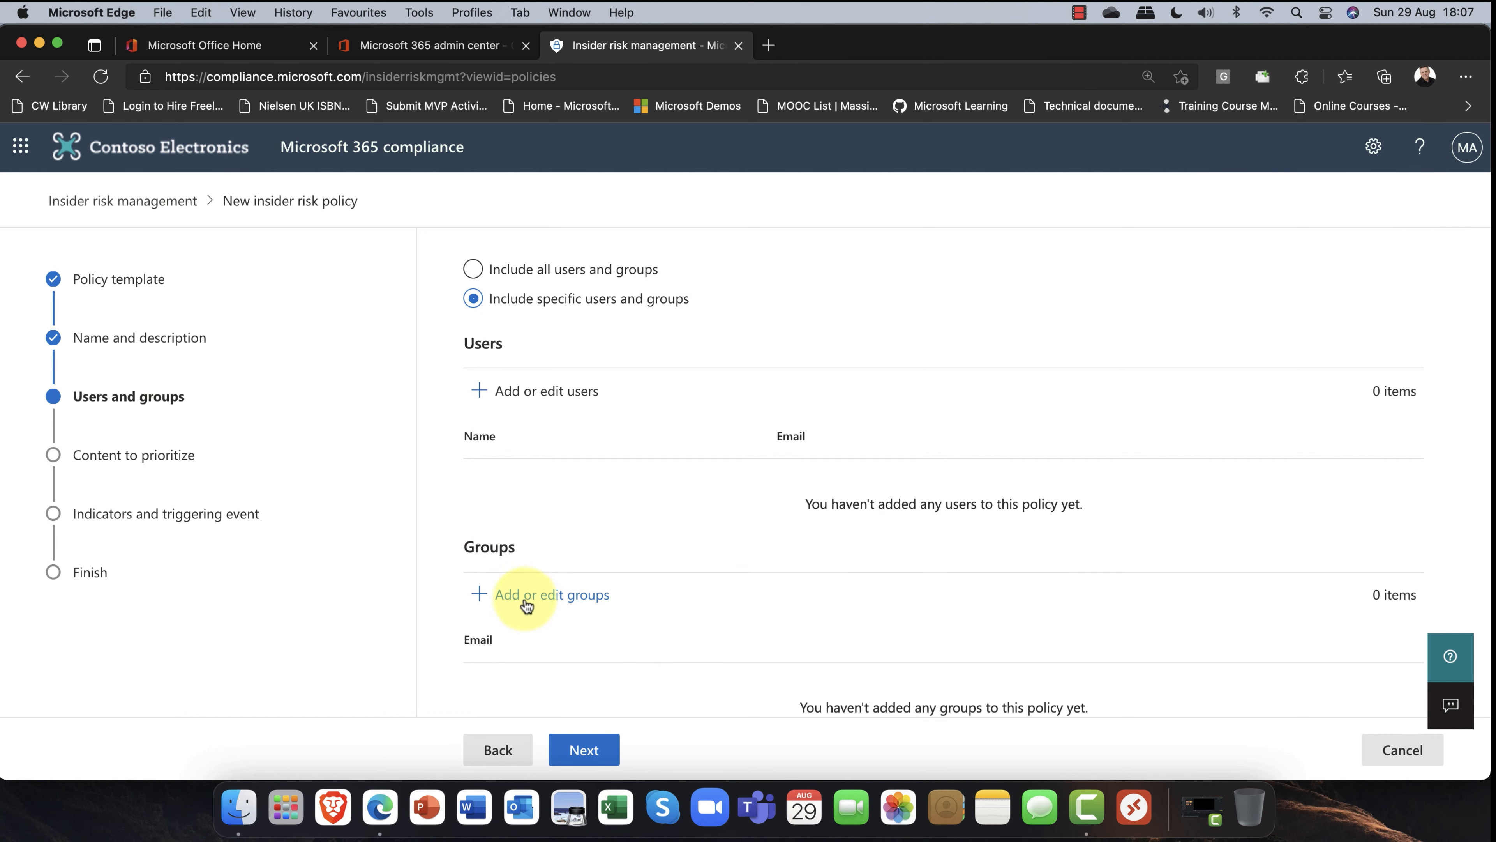
scroll(558, 597, up, 2)
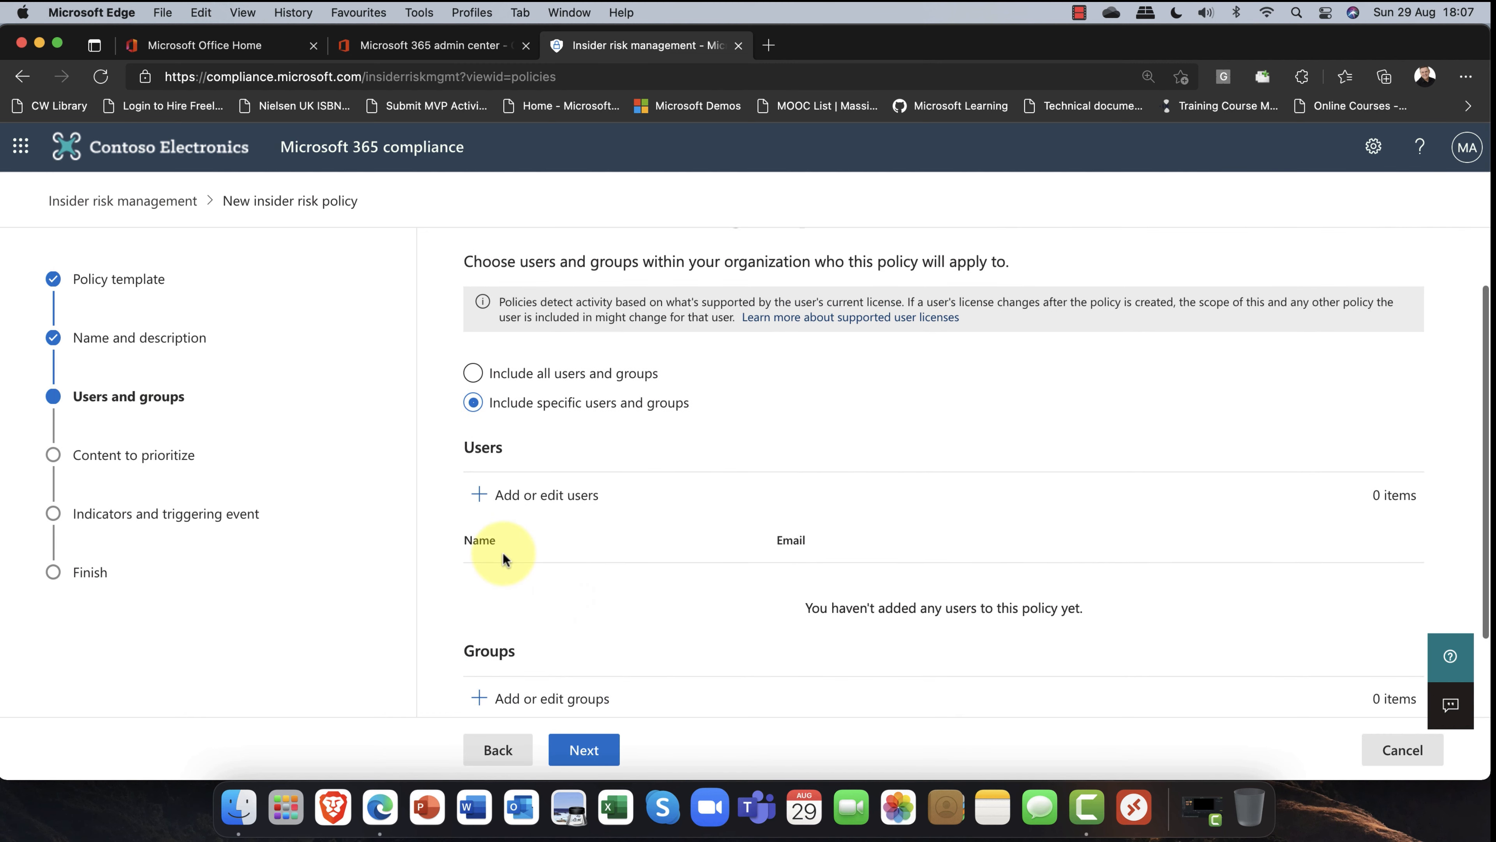
click(555, 498)
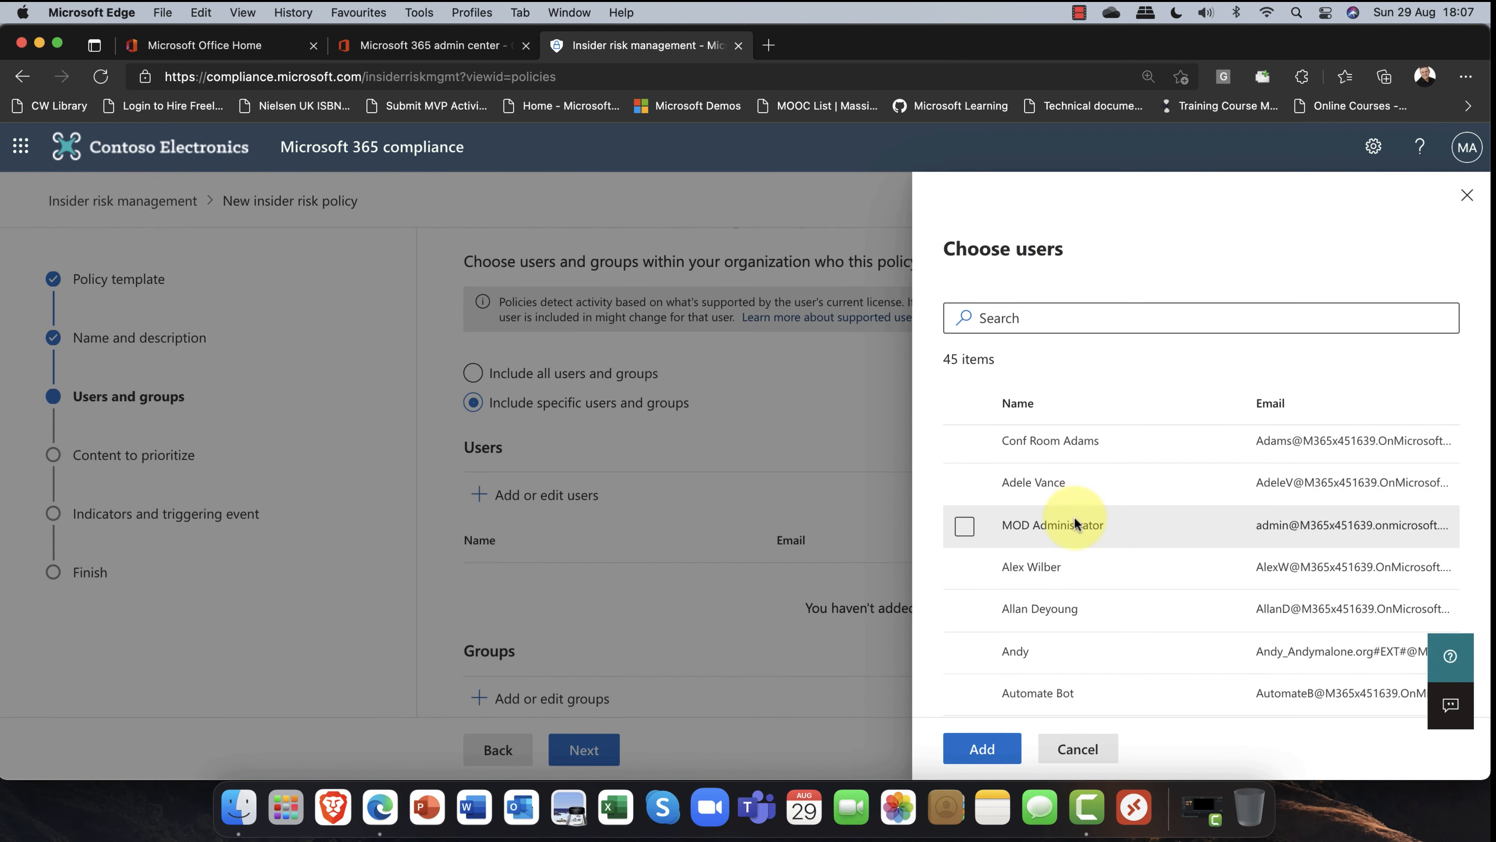
scroll(1075, 517, down, 4)
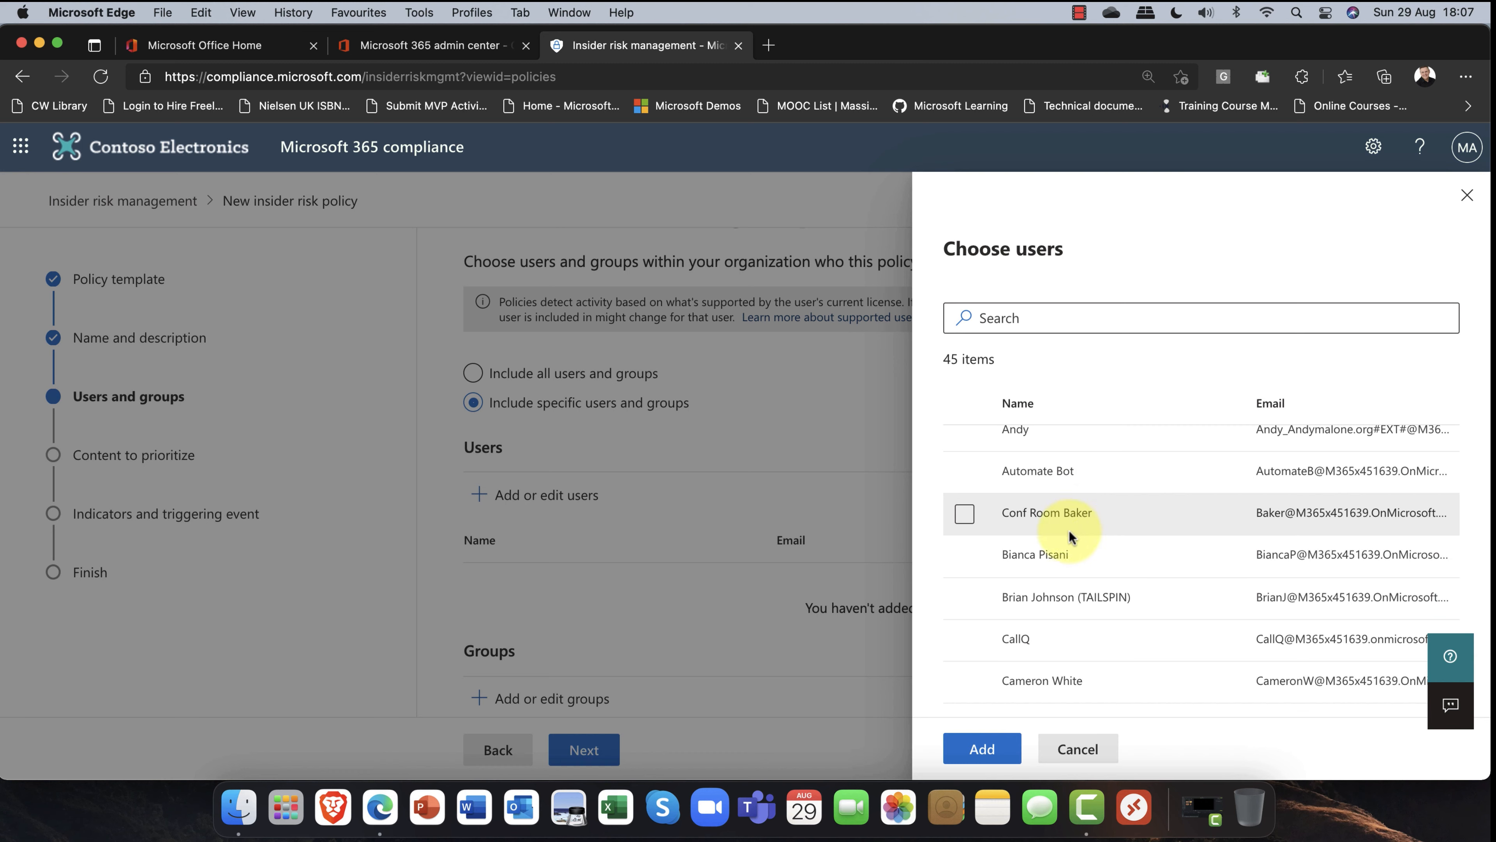
click(965, 557)
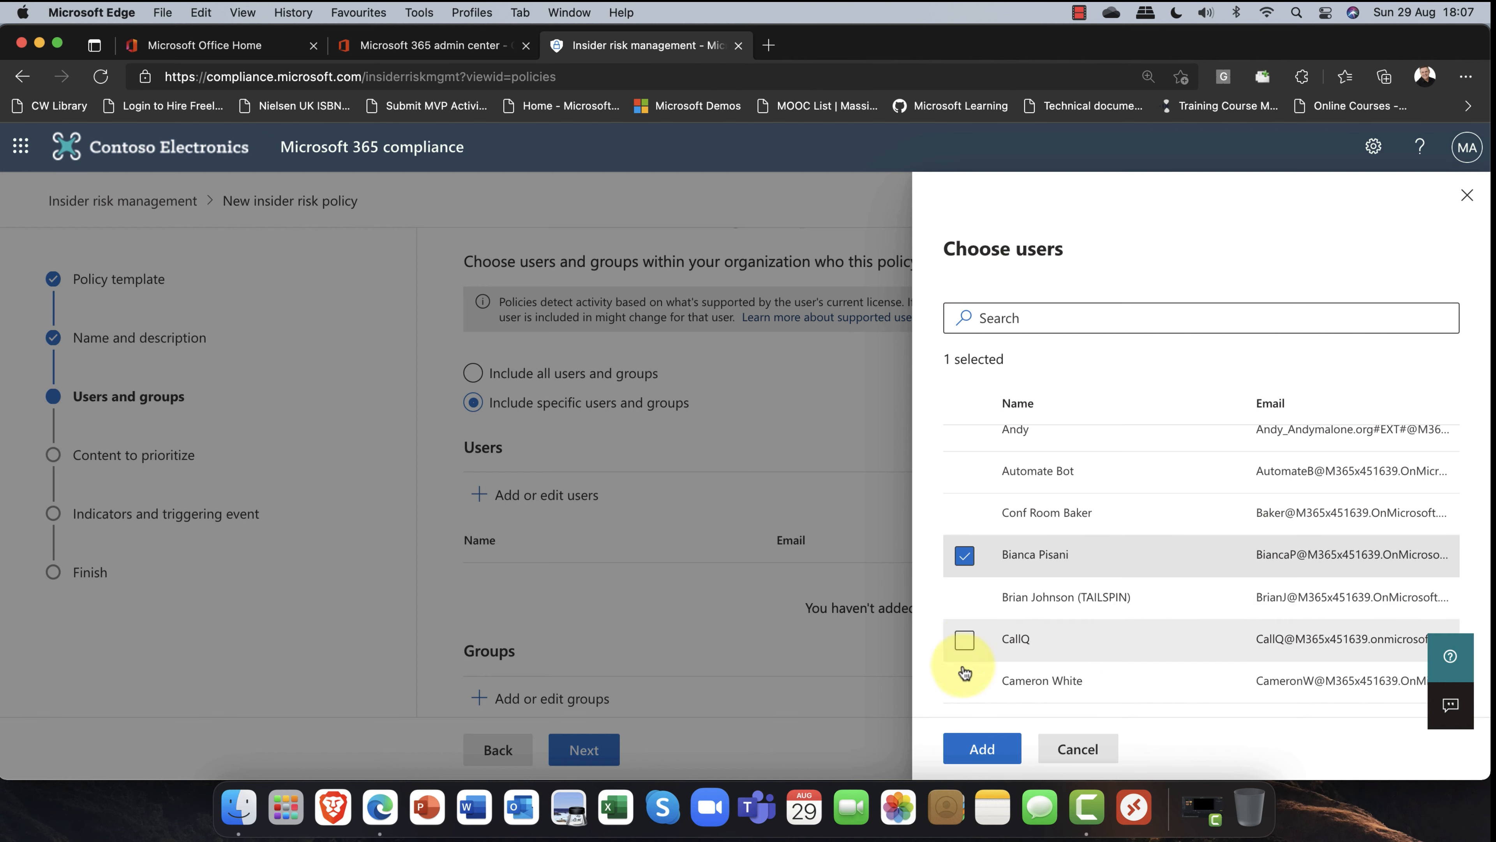
click(982, 750)
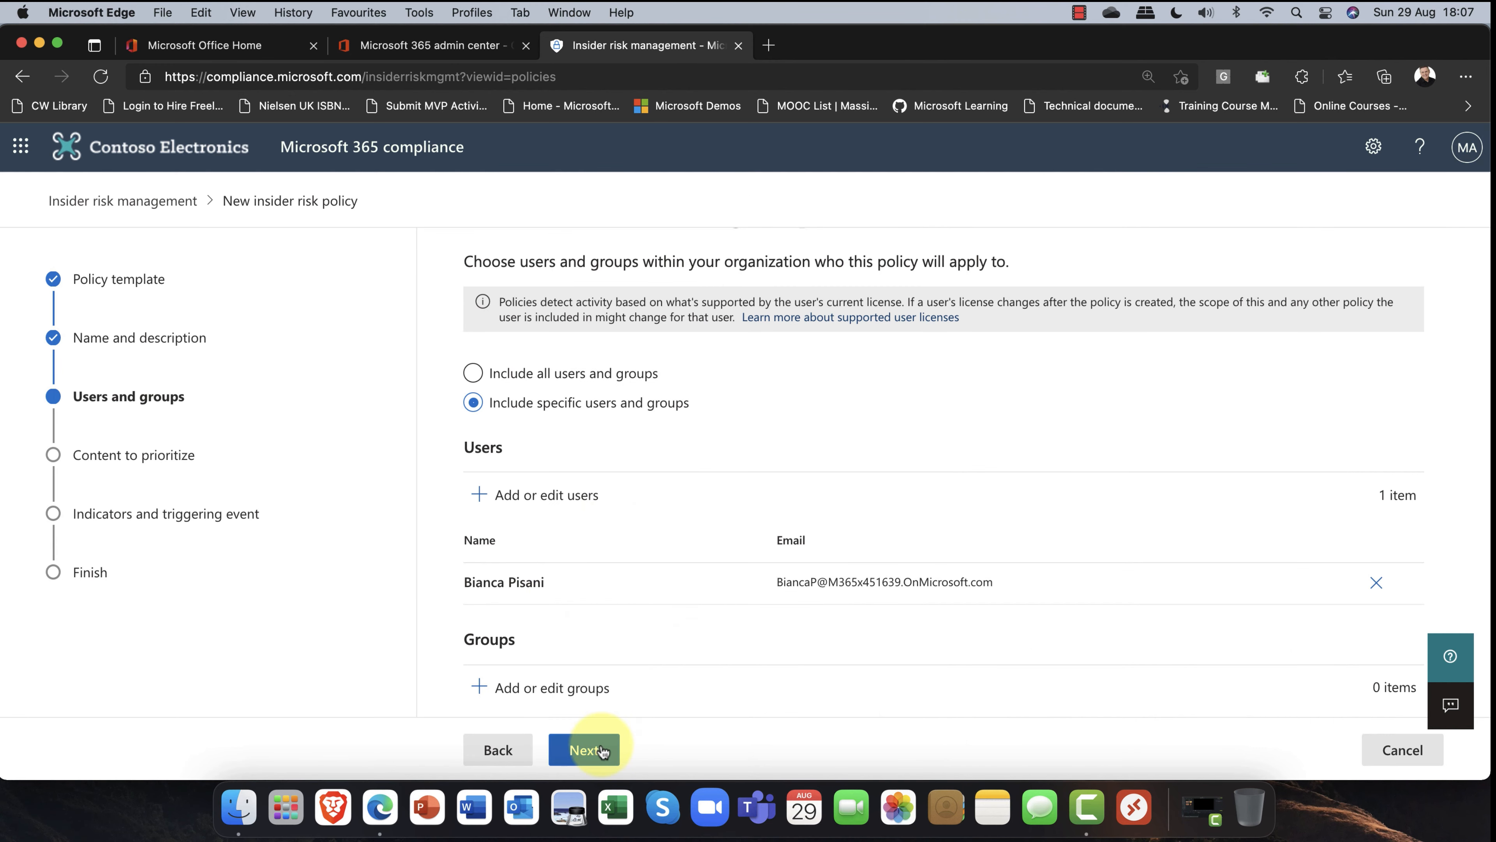
click(580, 748)
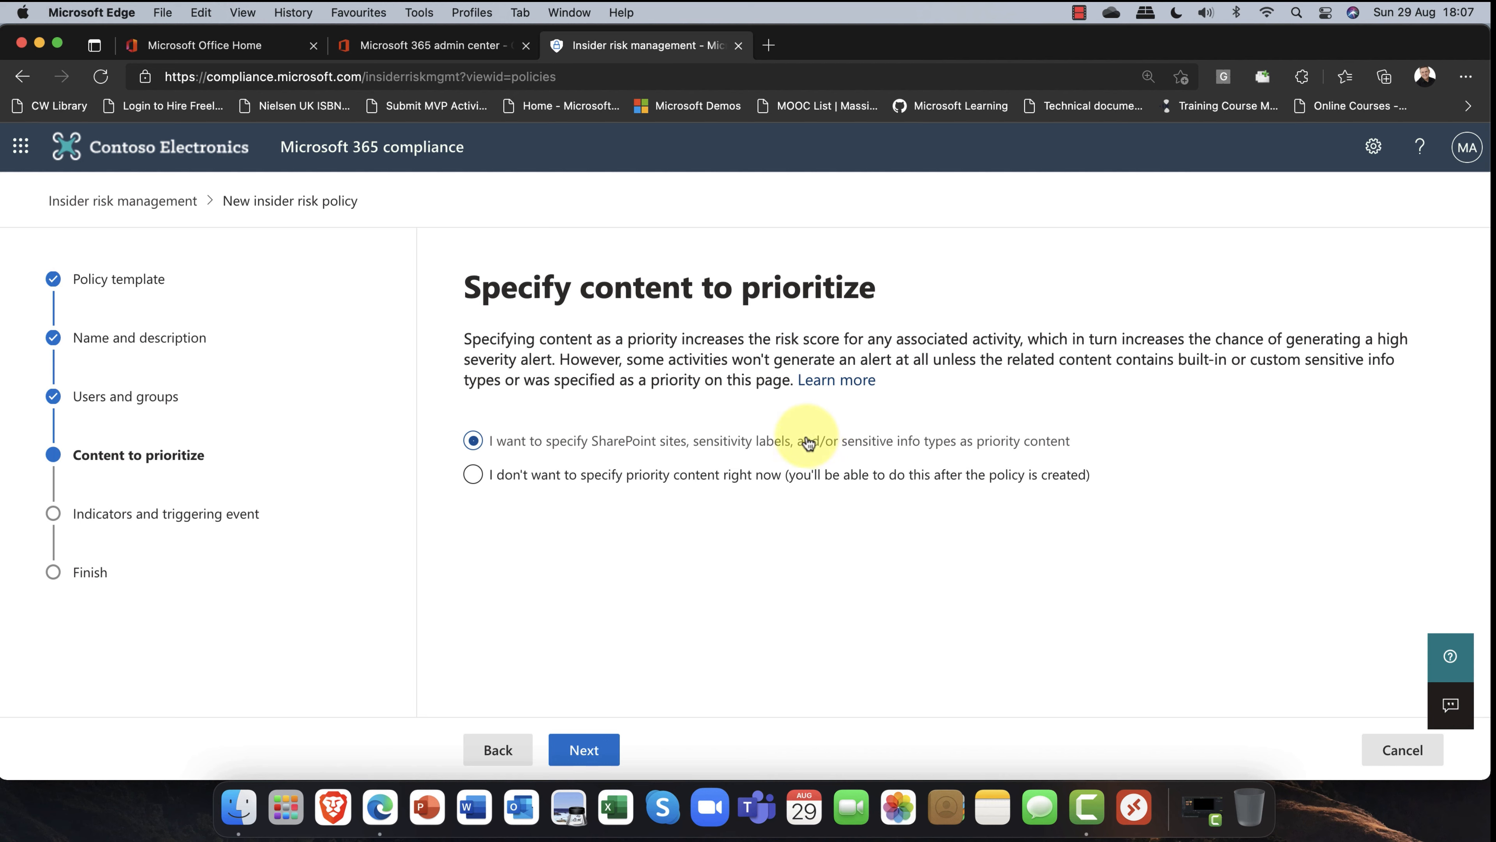
Step: Choose to specify priority content and add the Oslsosales, SOCTeam and Contosomarketing SharePoint sites
click(592, 755)
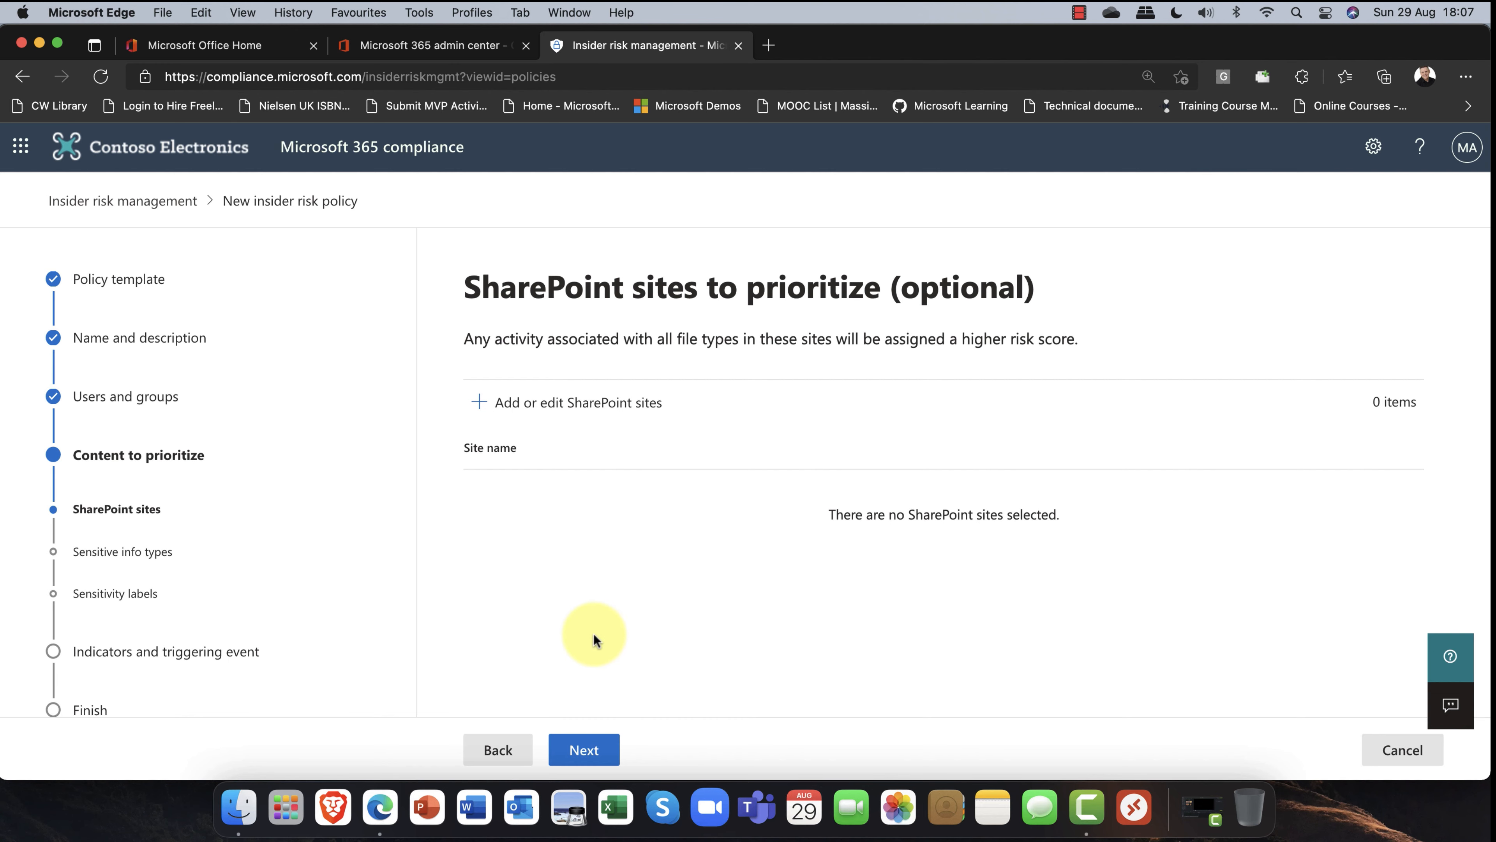
click(551, 403)
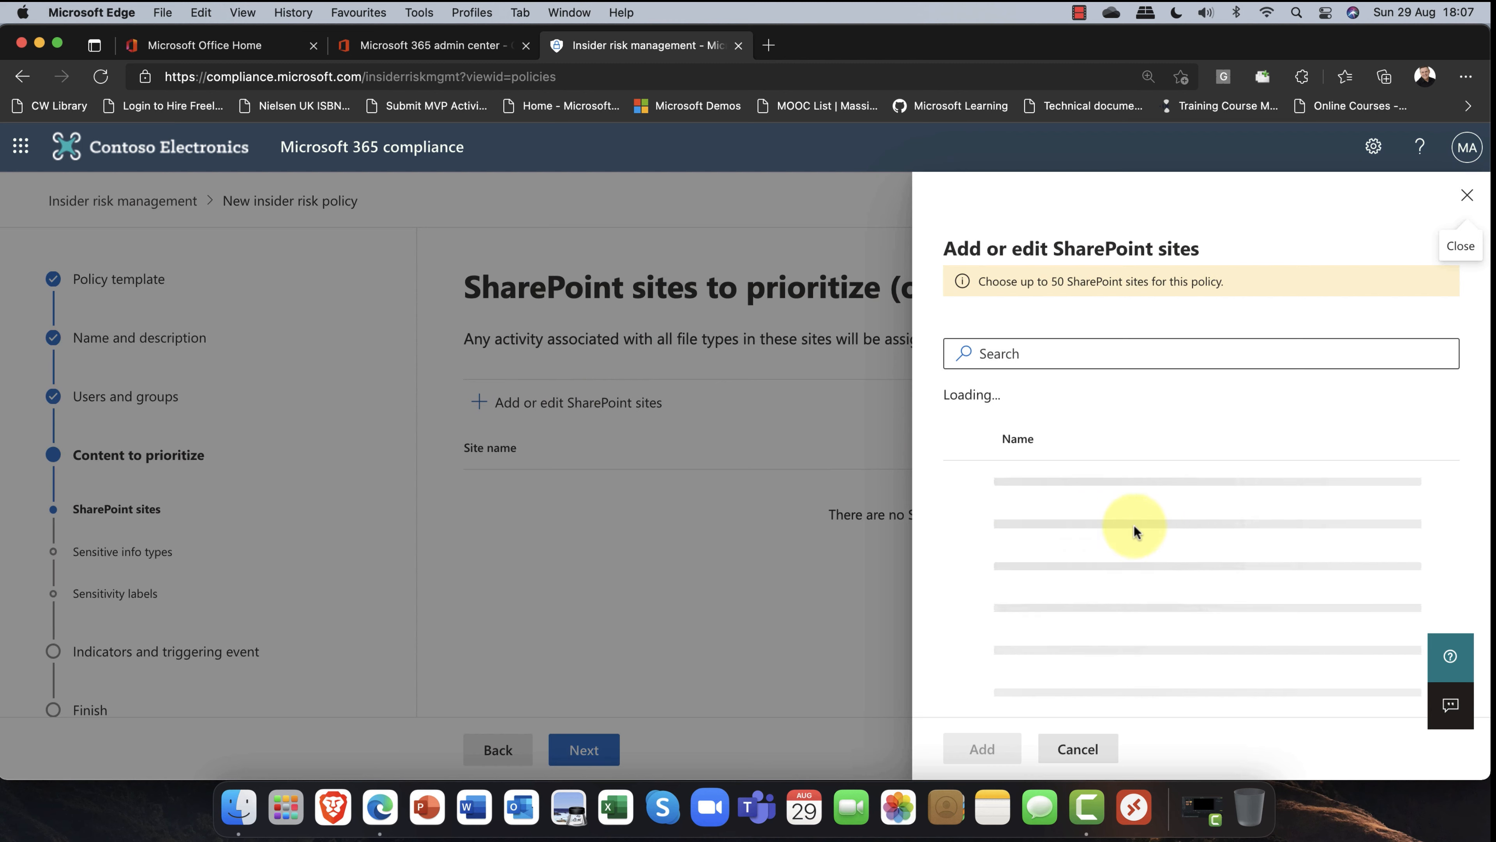
scroll(1132, 522, down, 5)
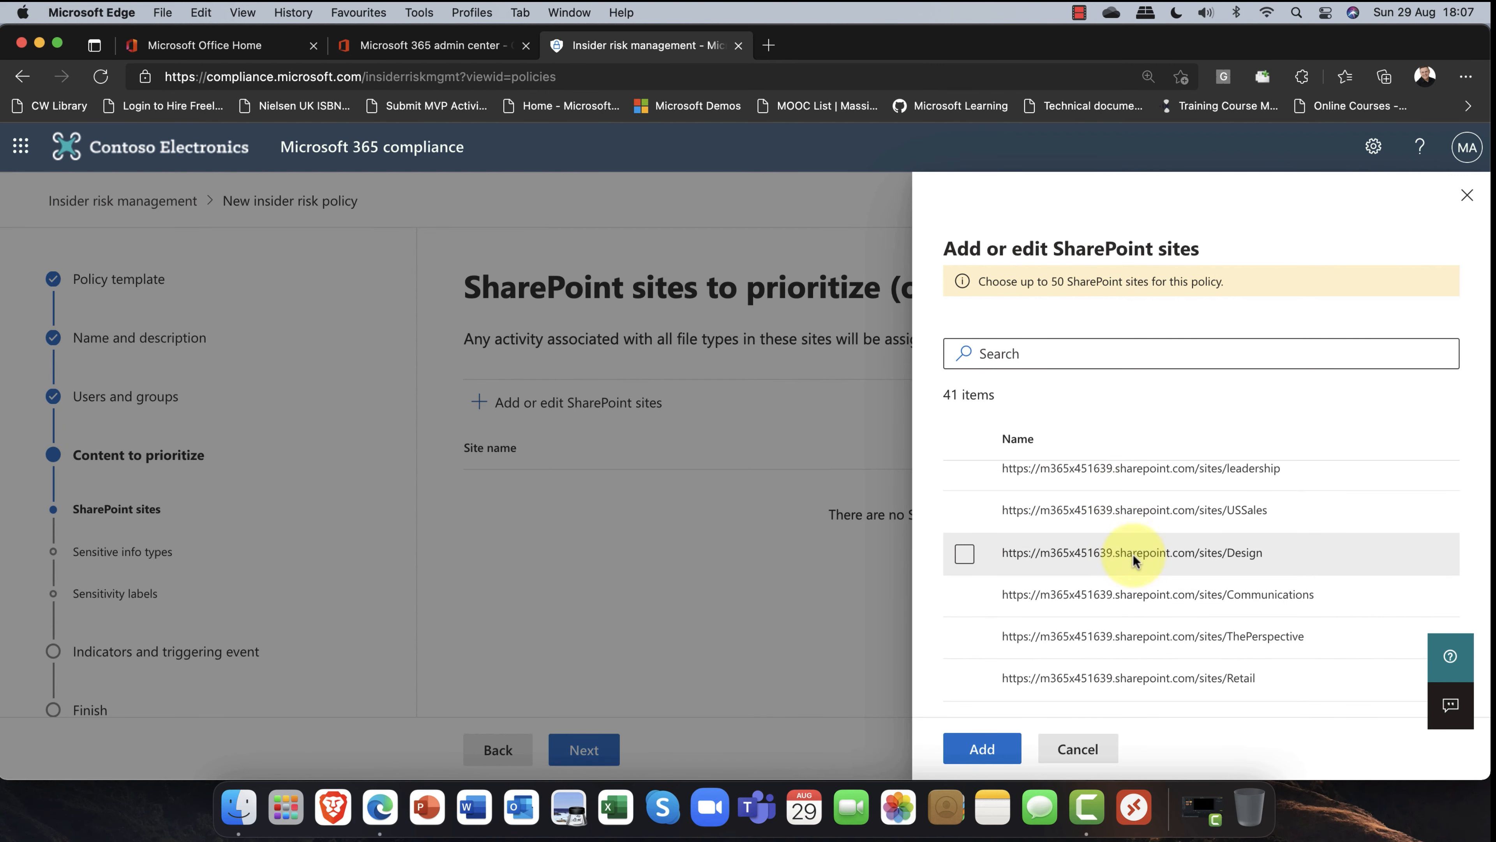
scroll(1132, 554, up, 3)
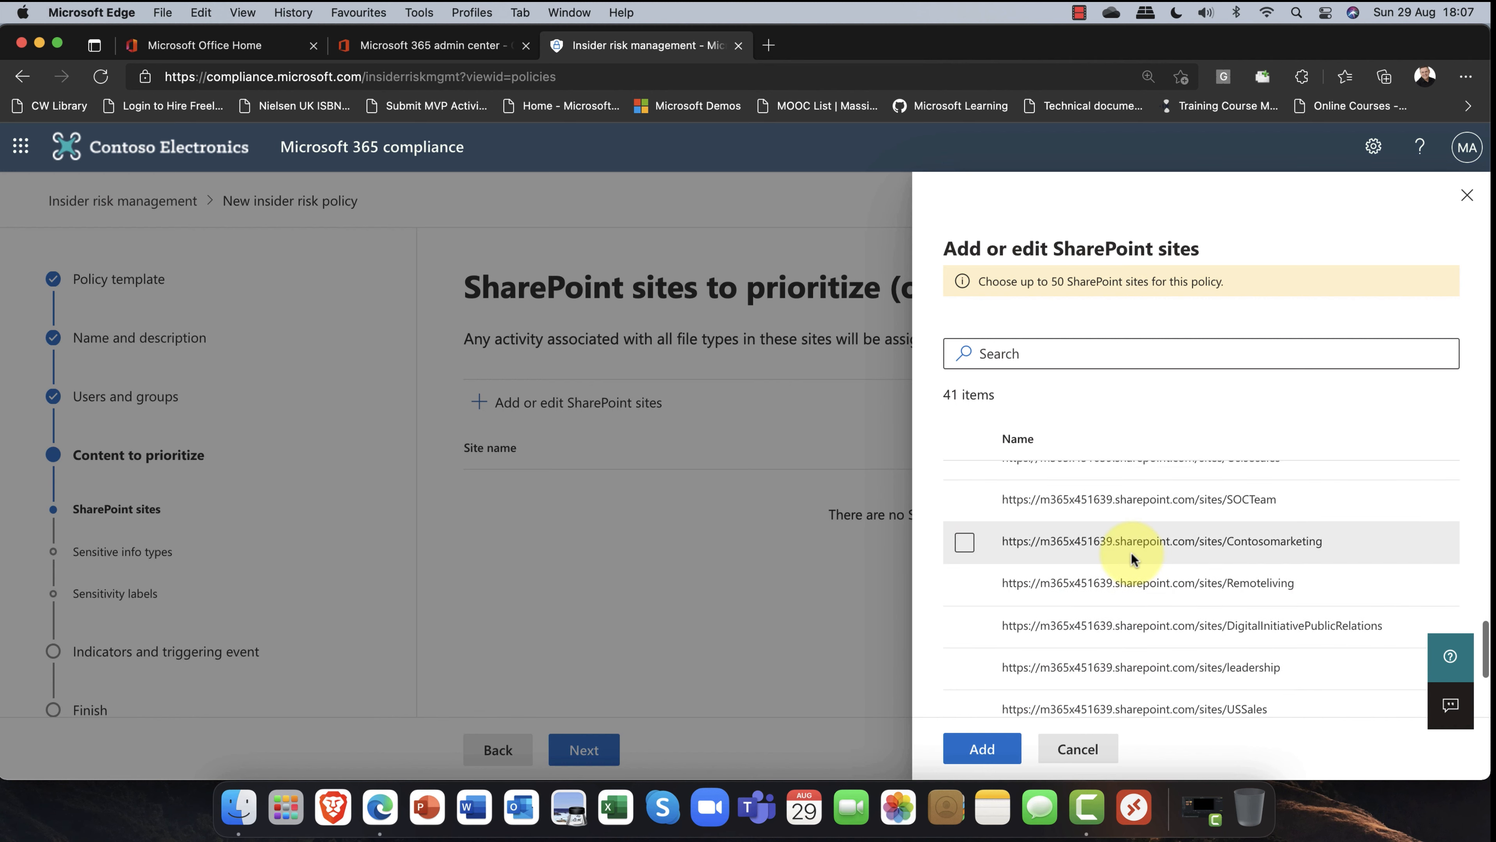
scroll(1132, 557, down, 5)
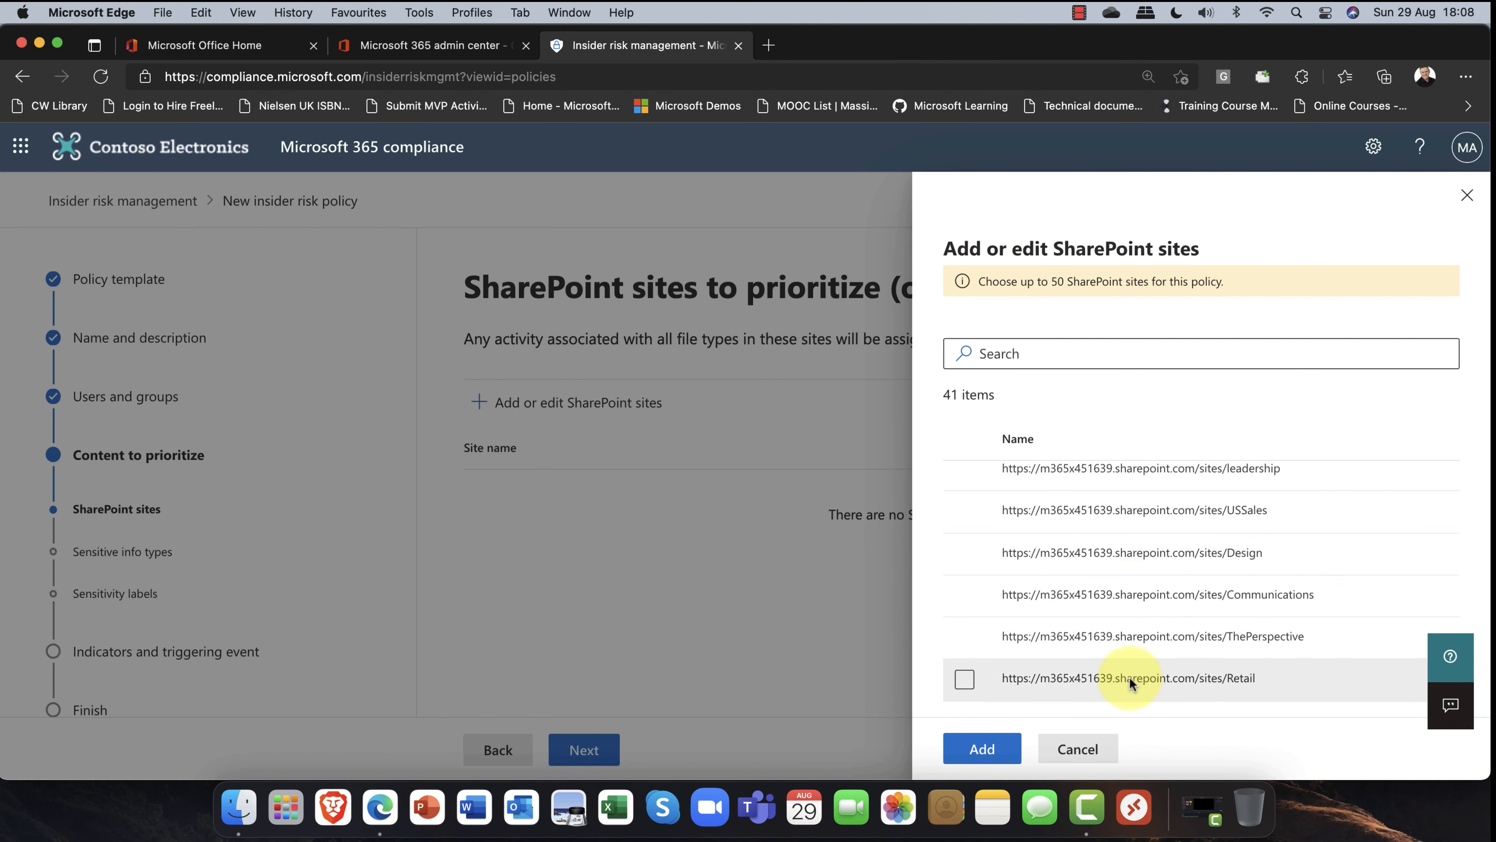
scroll(1118, 619, up, 4)
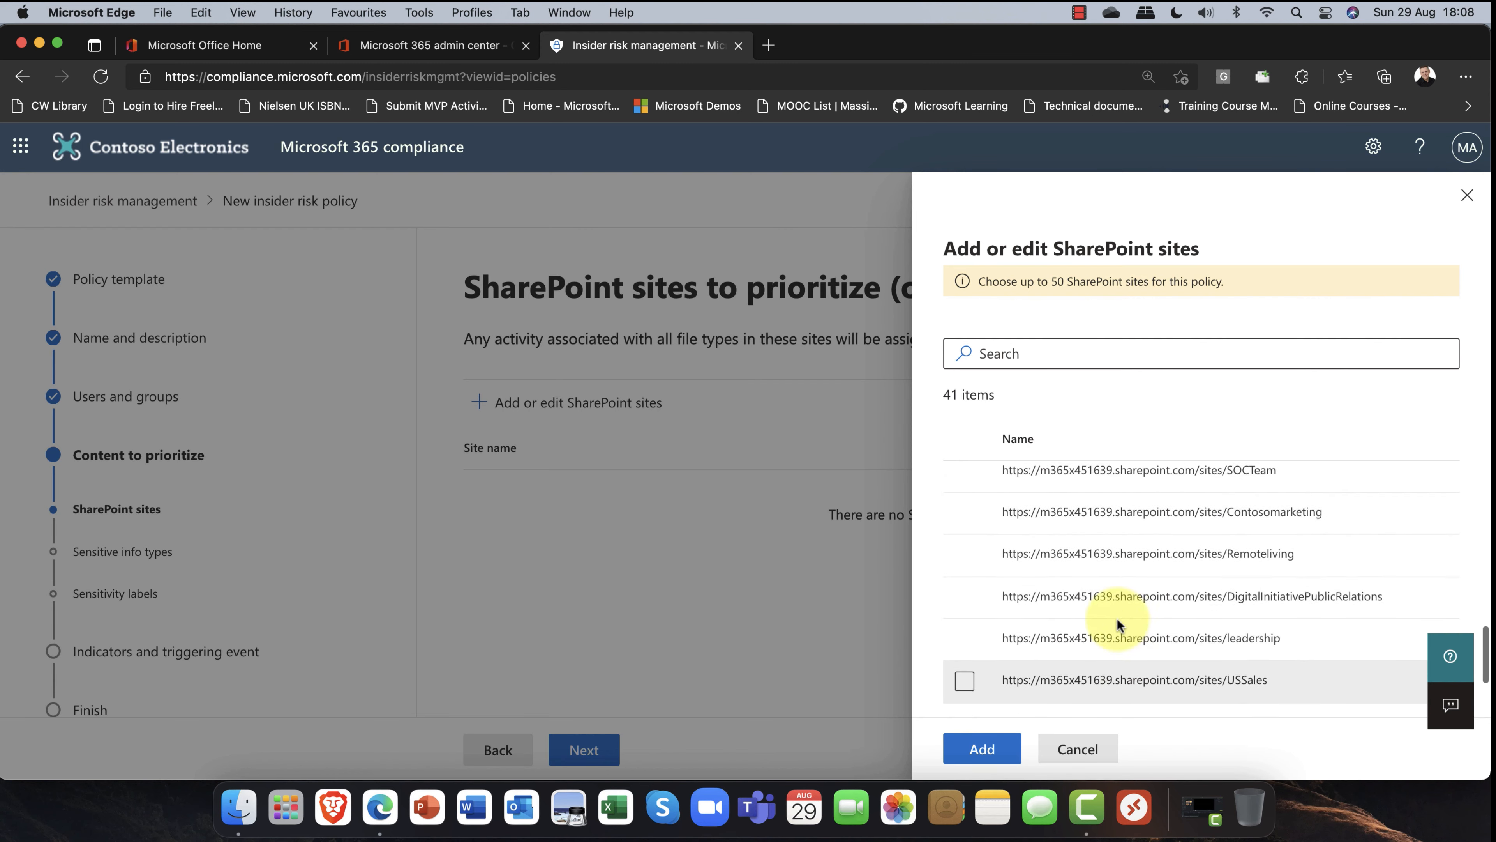
scroll(1118, 618, up, 3)
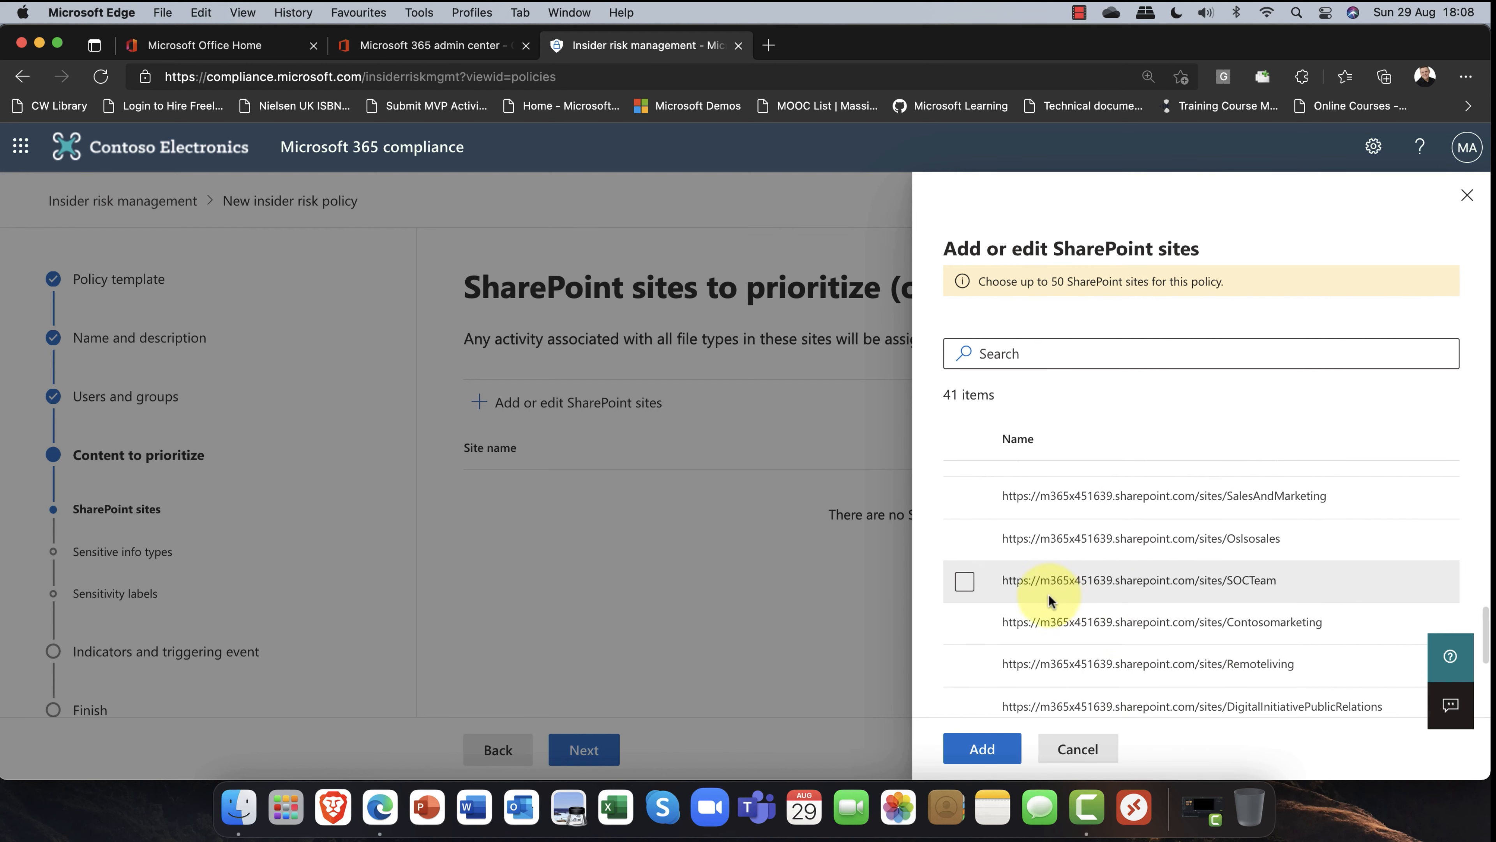
click(965, 582)
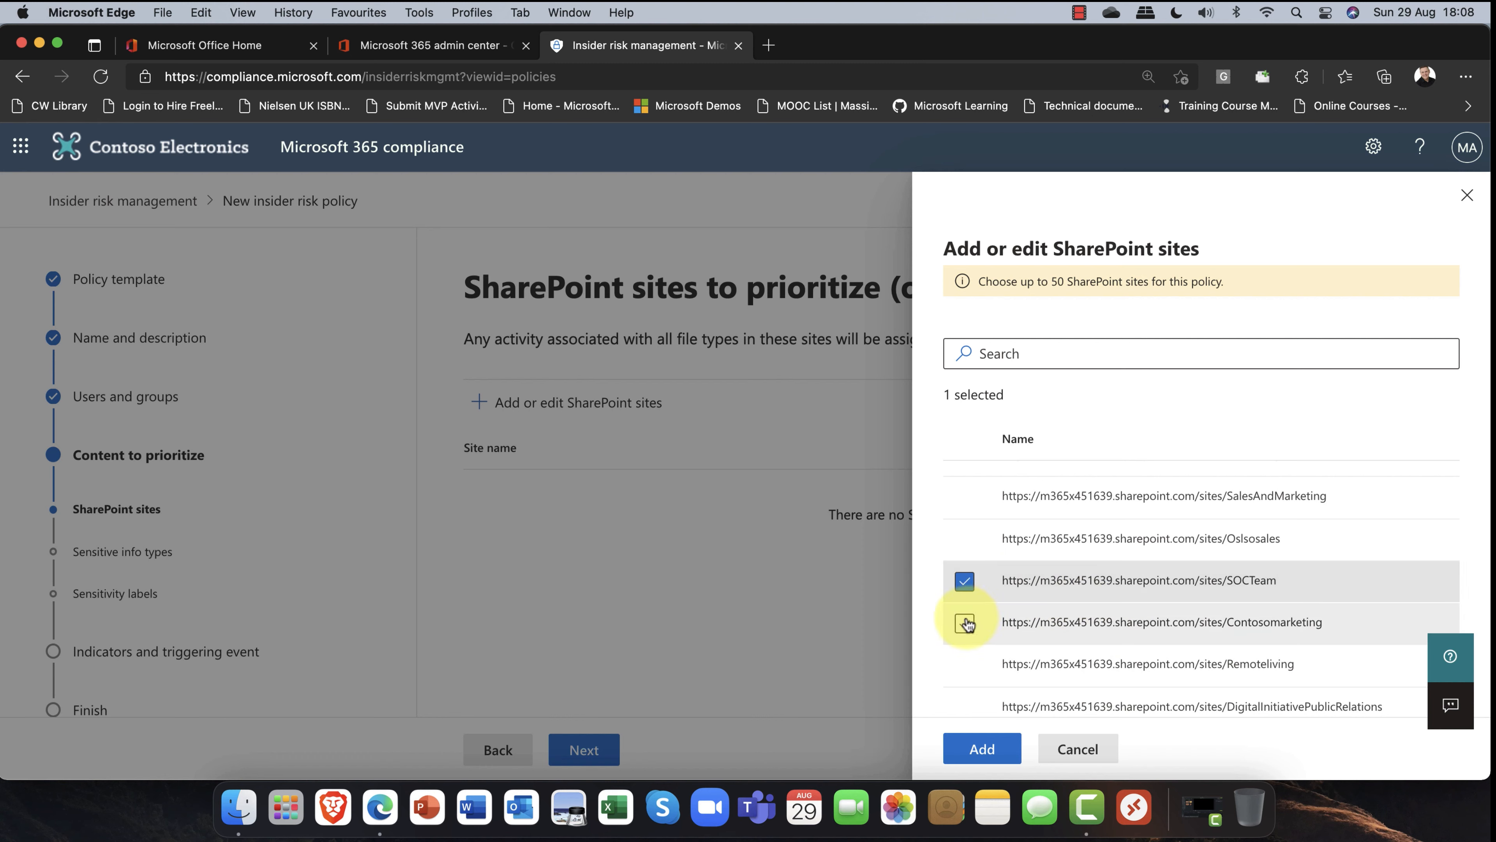
click(966, 623)
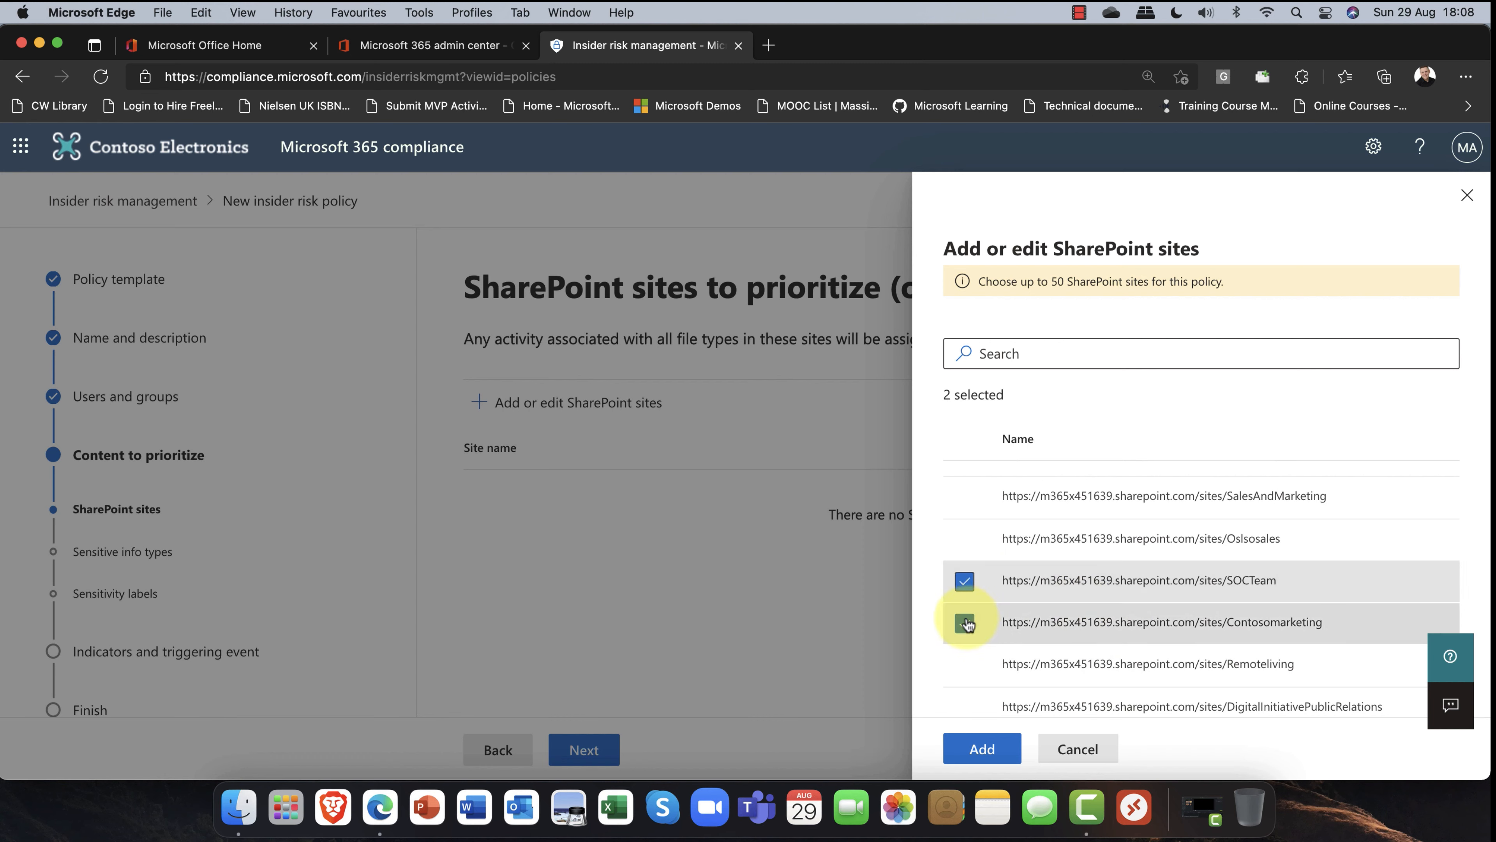
click(965, 539)
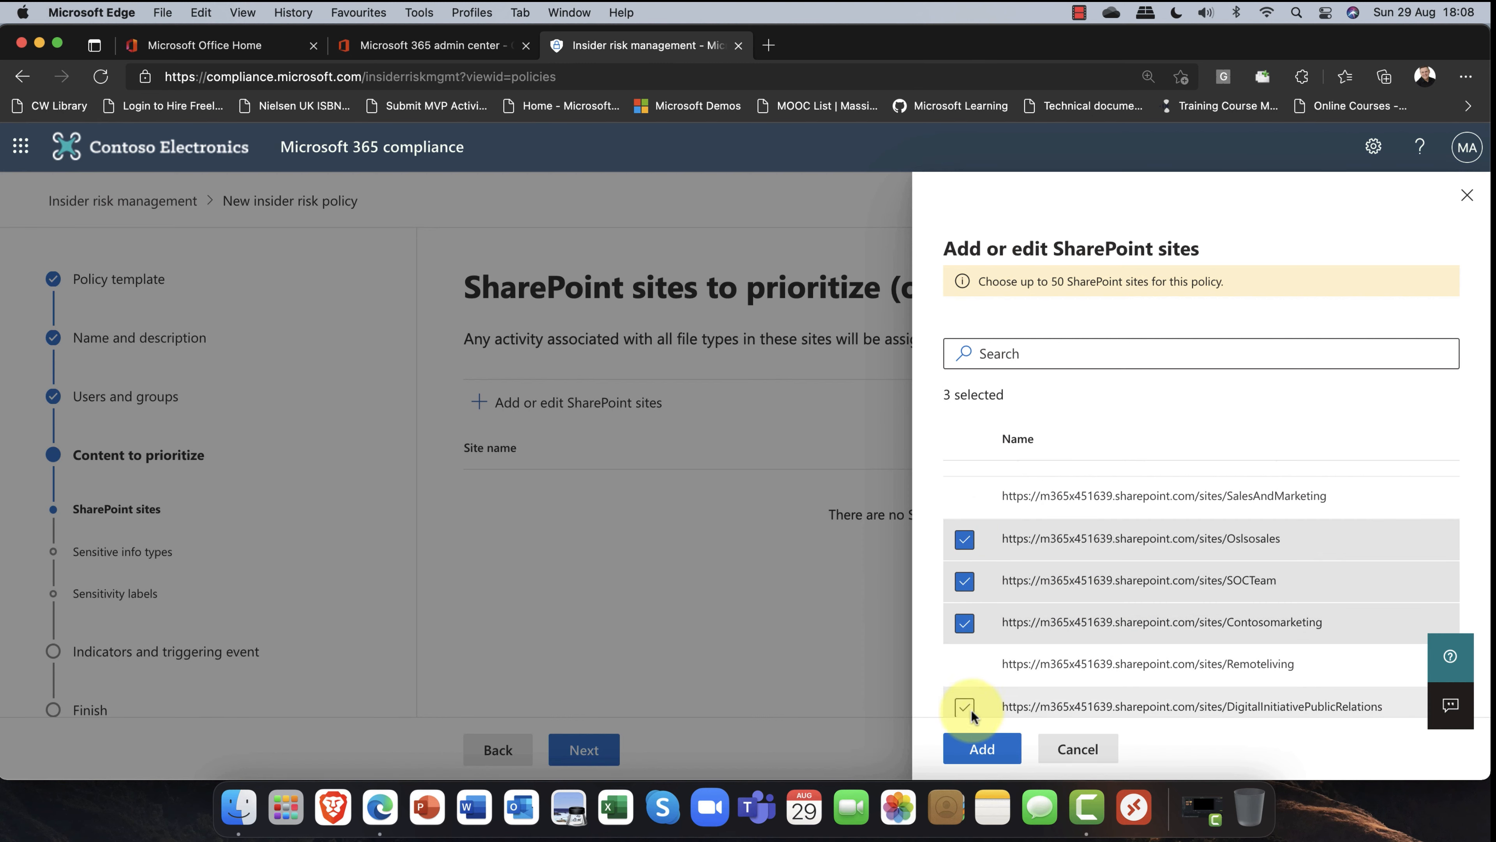
click(982, 750)
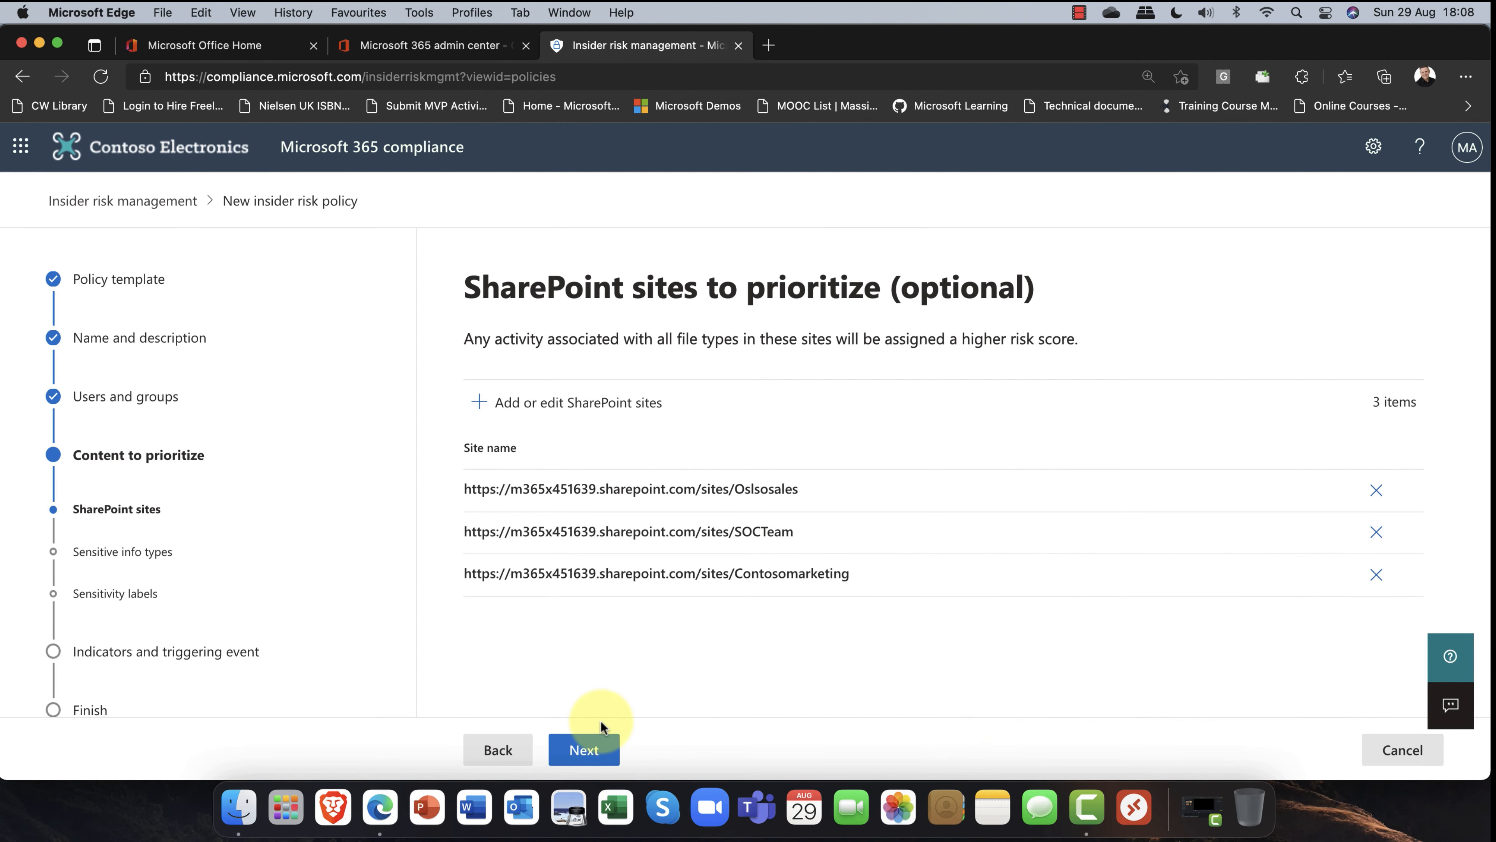
Step: Continue to the indicators and triggering event, leaving sensitive info types and sensitivity labels without any priority items
click(596, 761)
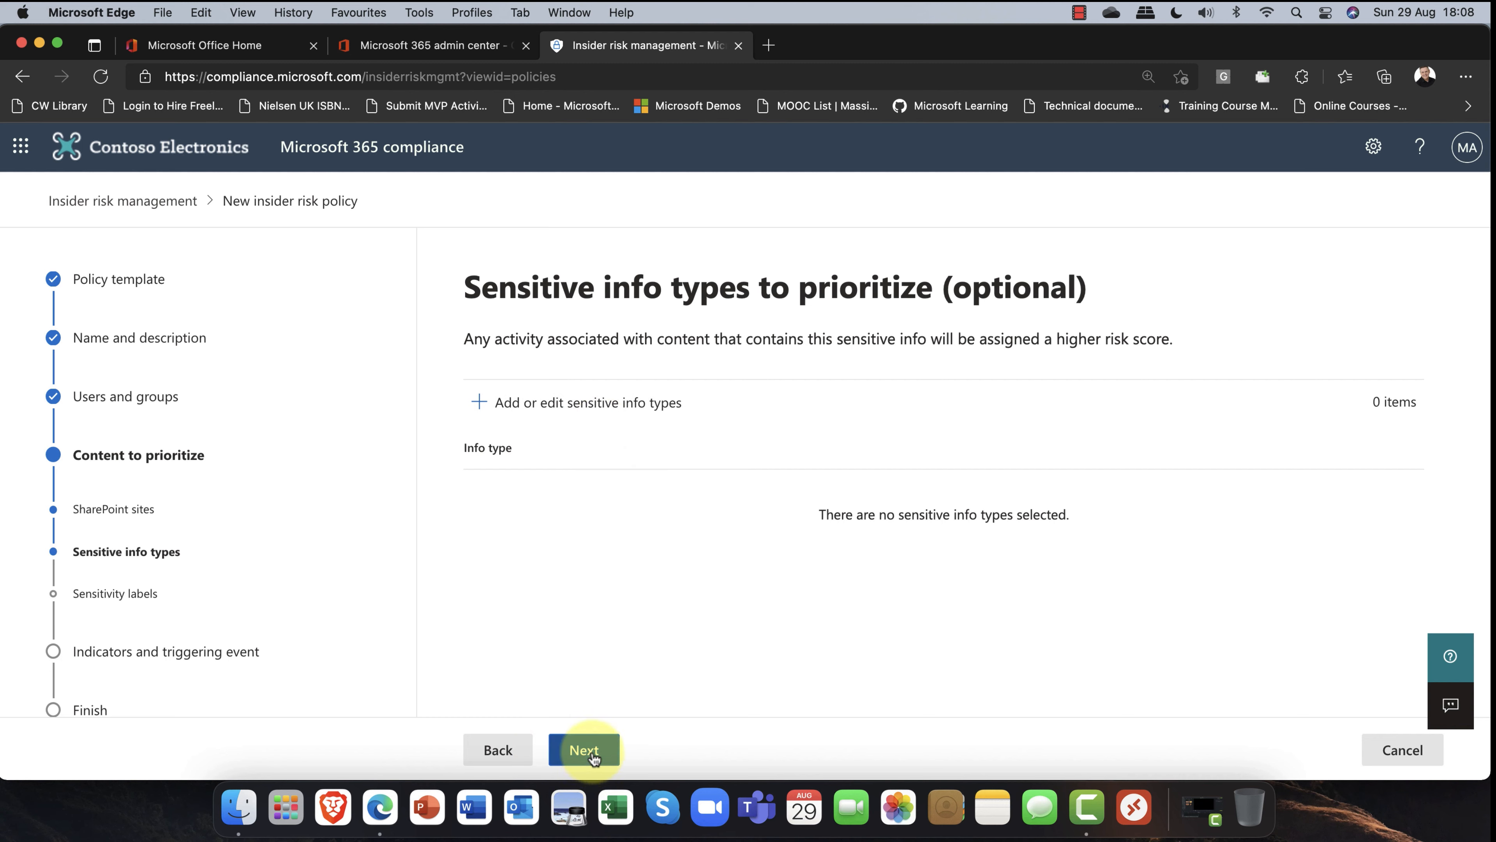
click(594, 759)
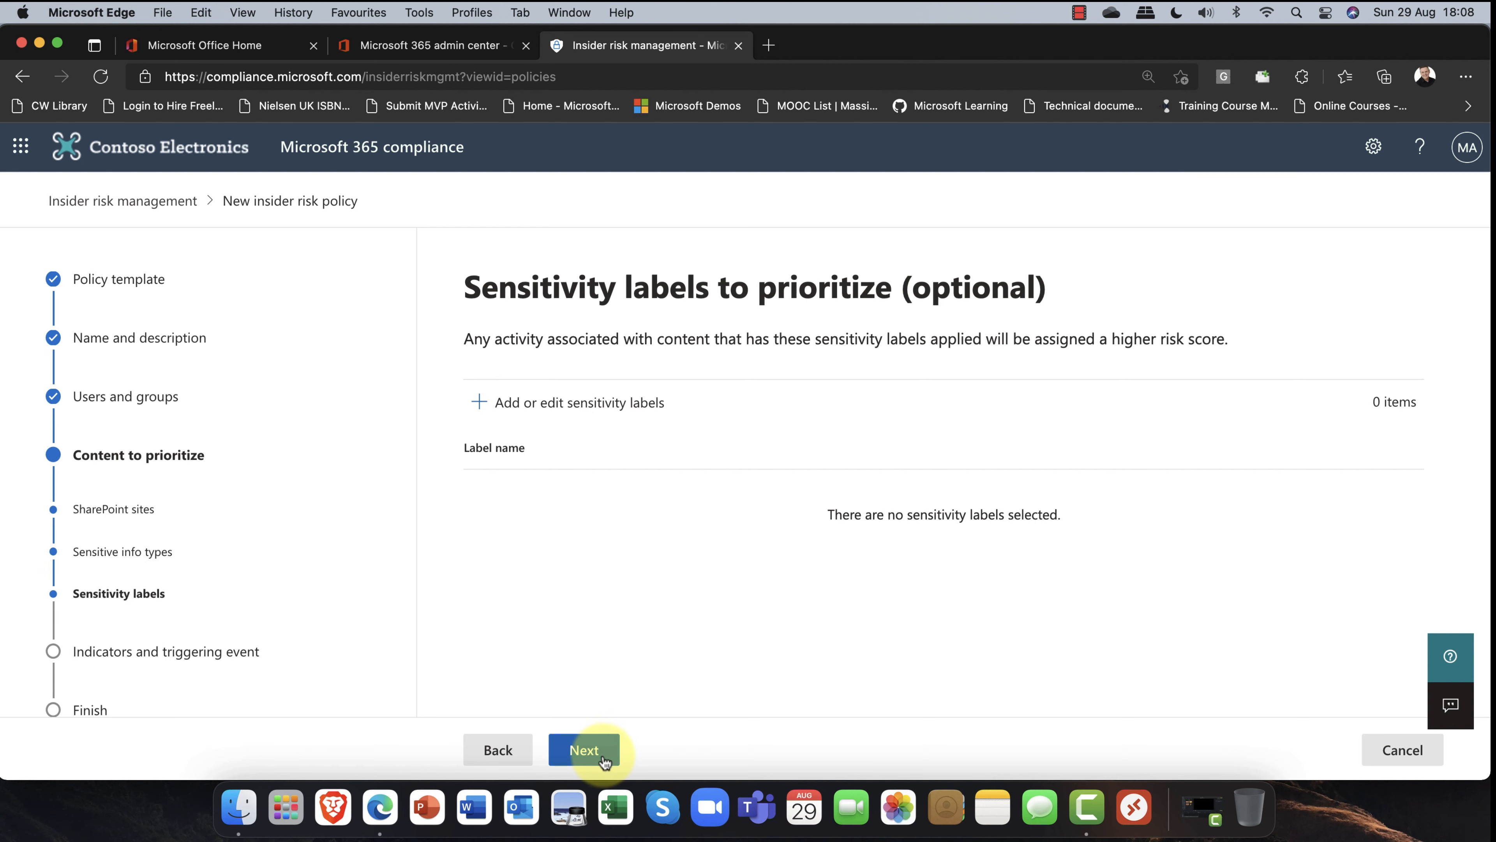
click(584, 752)
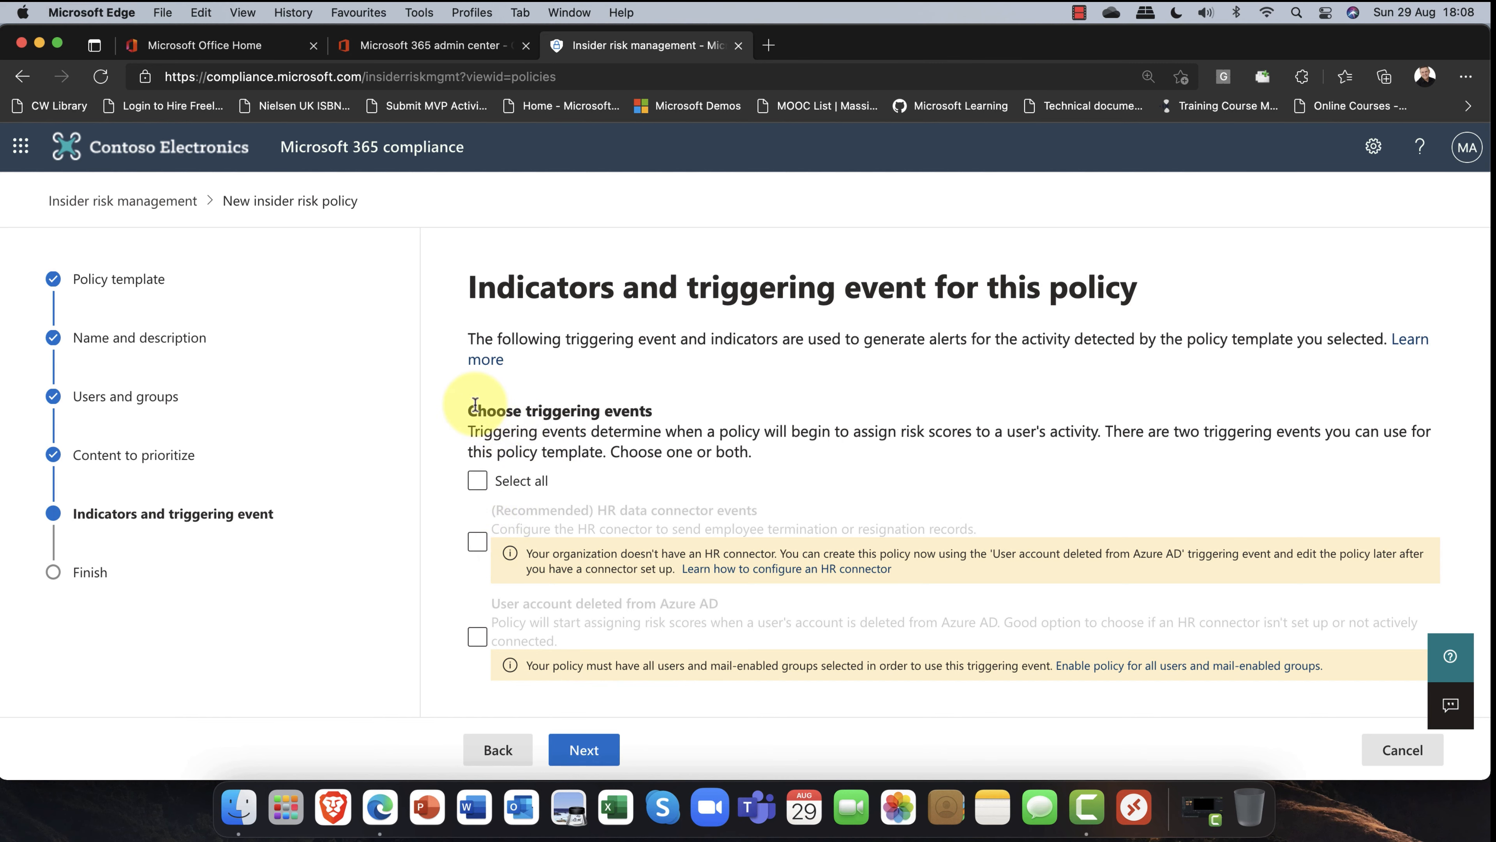
Step: Review the triggering events and the indicators that can be turned on for the organization, and save the indicator selection
drag(478, 410, 701, 420)
scroll(712, 420, down, 5)
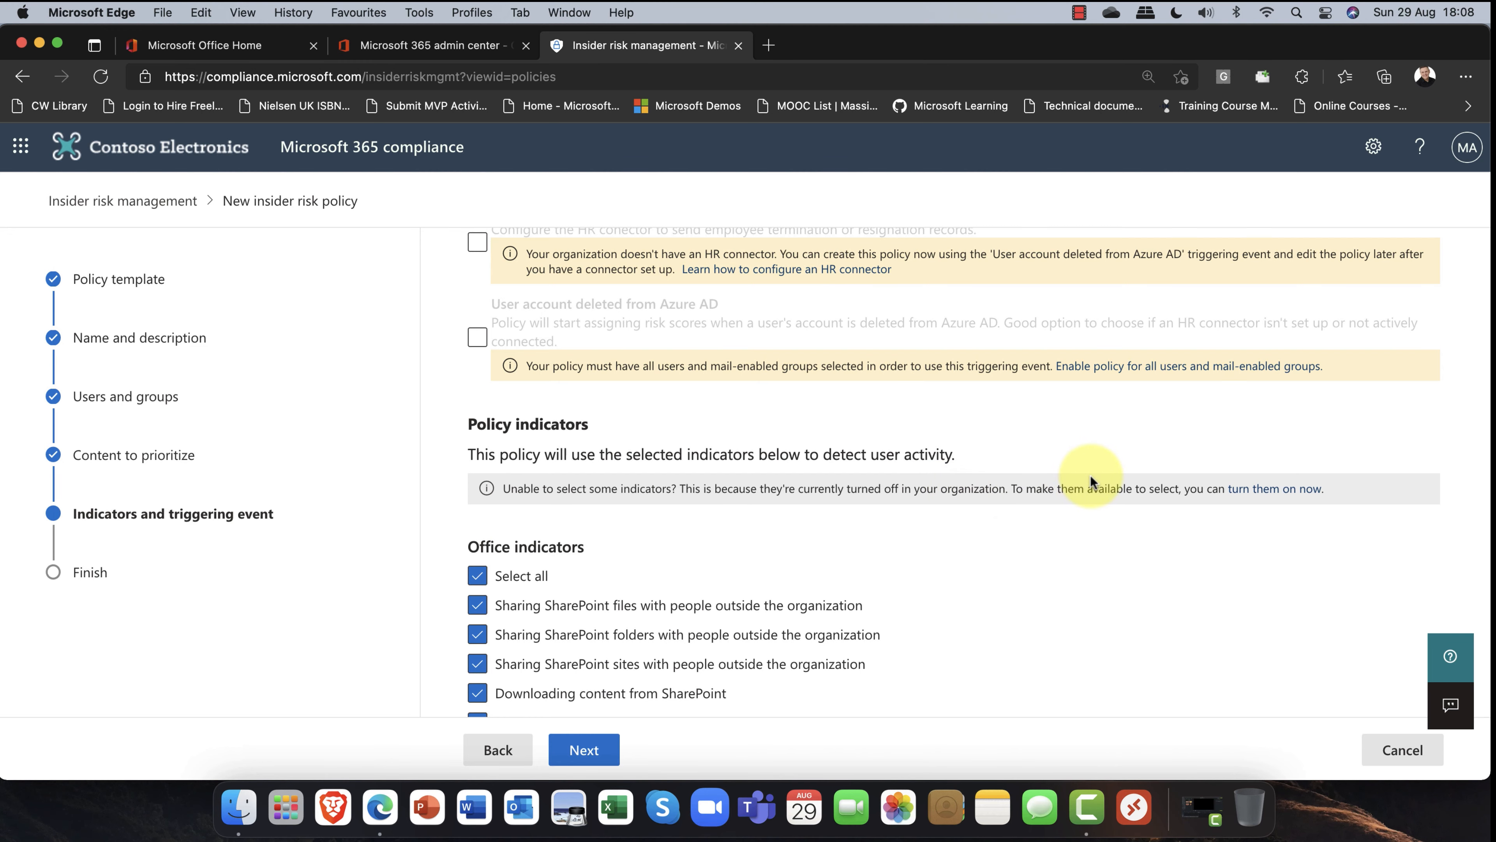
click(1247, 490)
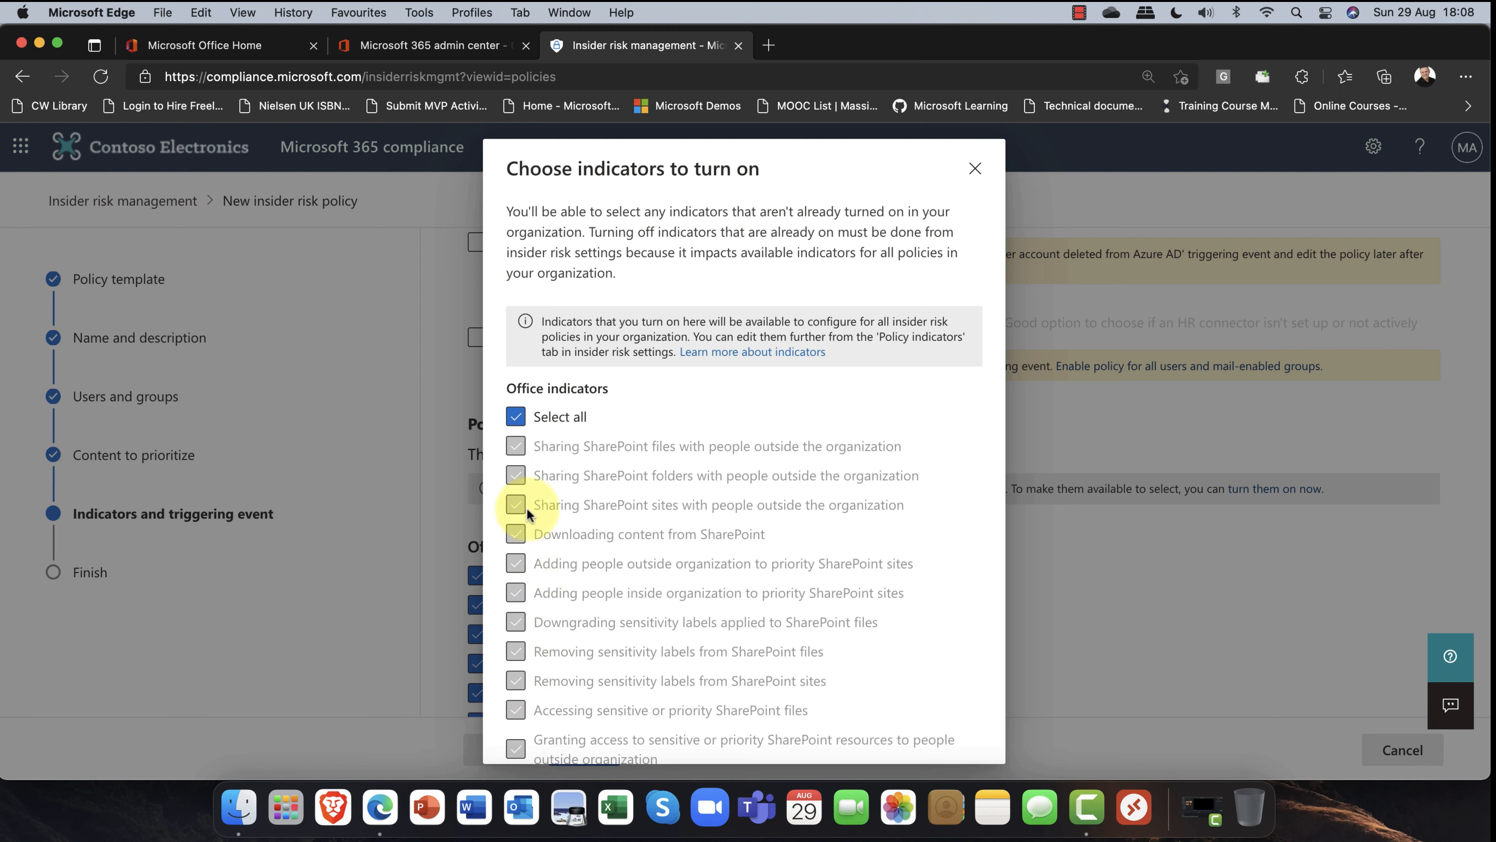
scroll(548, 549, down, 10)
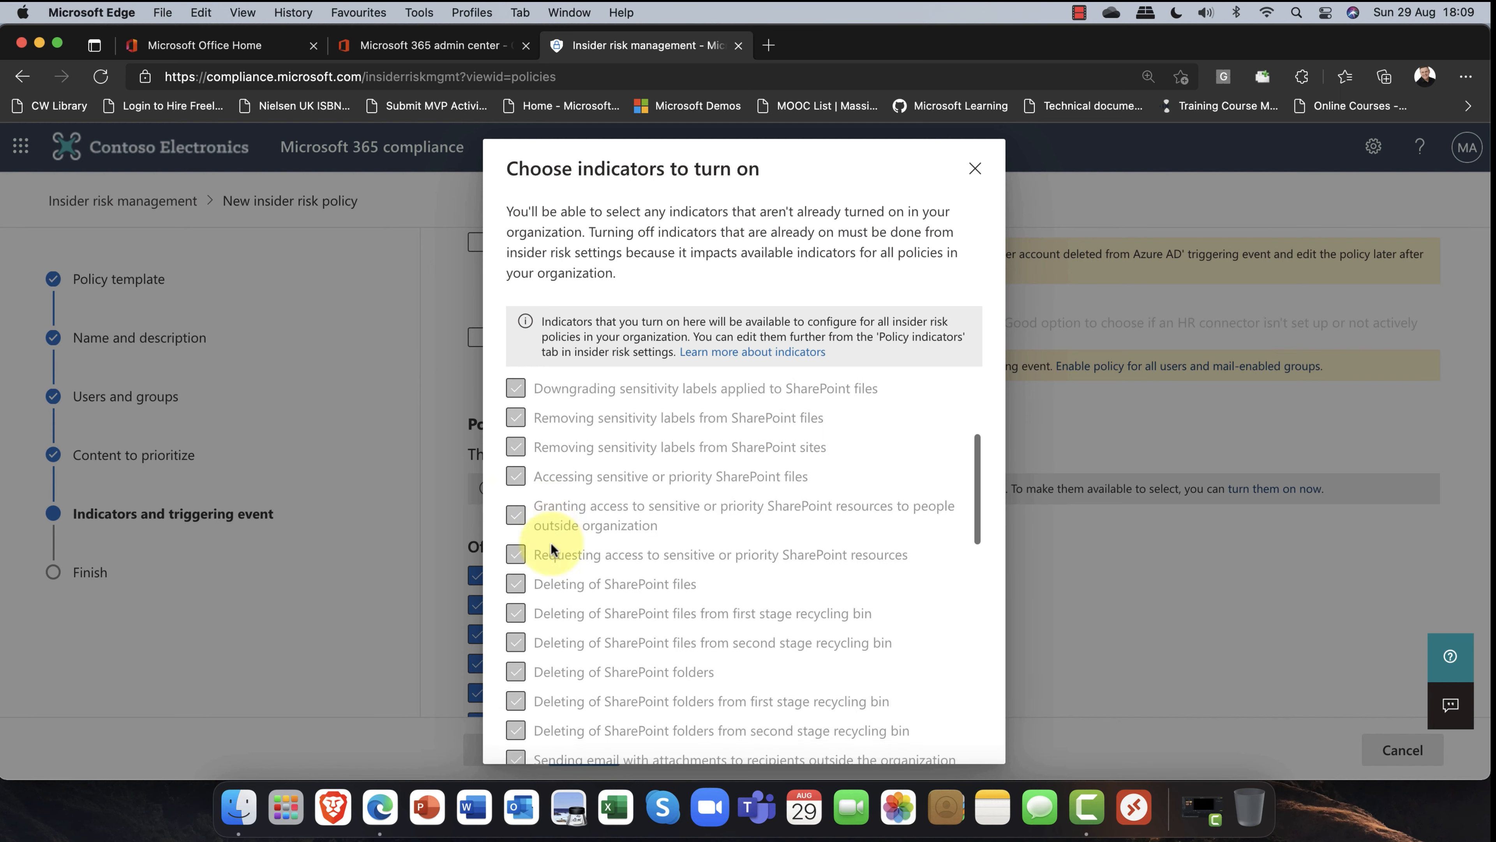
scroll(547, 545, down, 3)
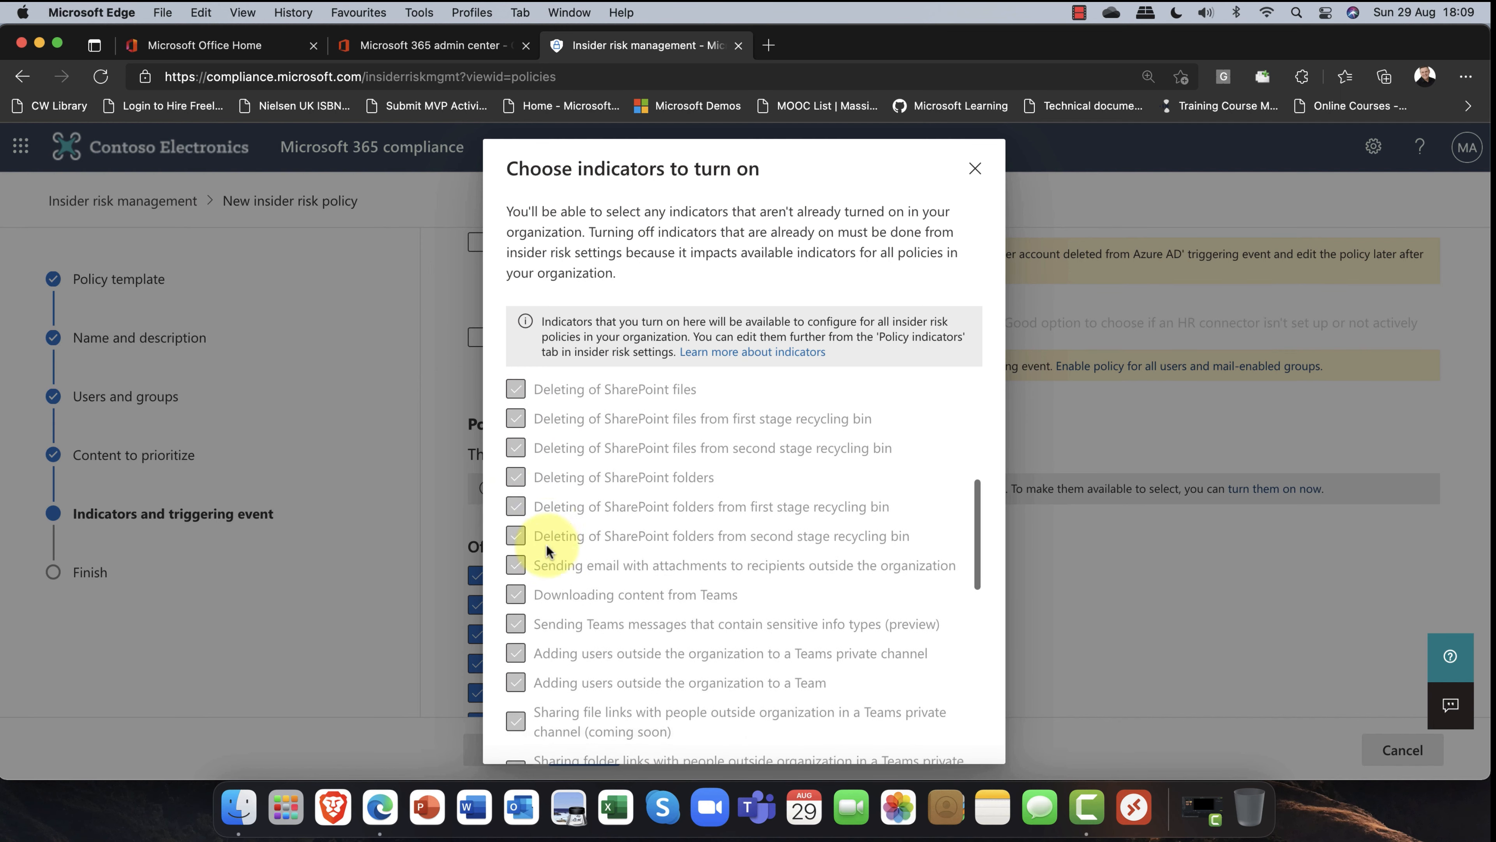
scroll(547, 545, up, 2)
scroll(547, 546, up, 2)
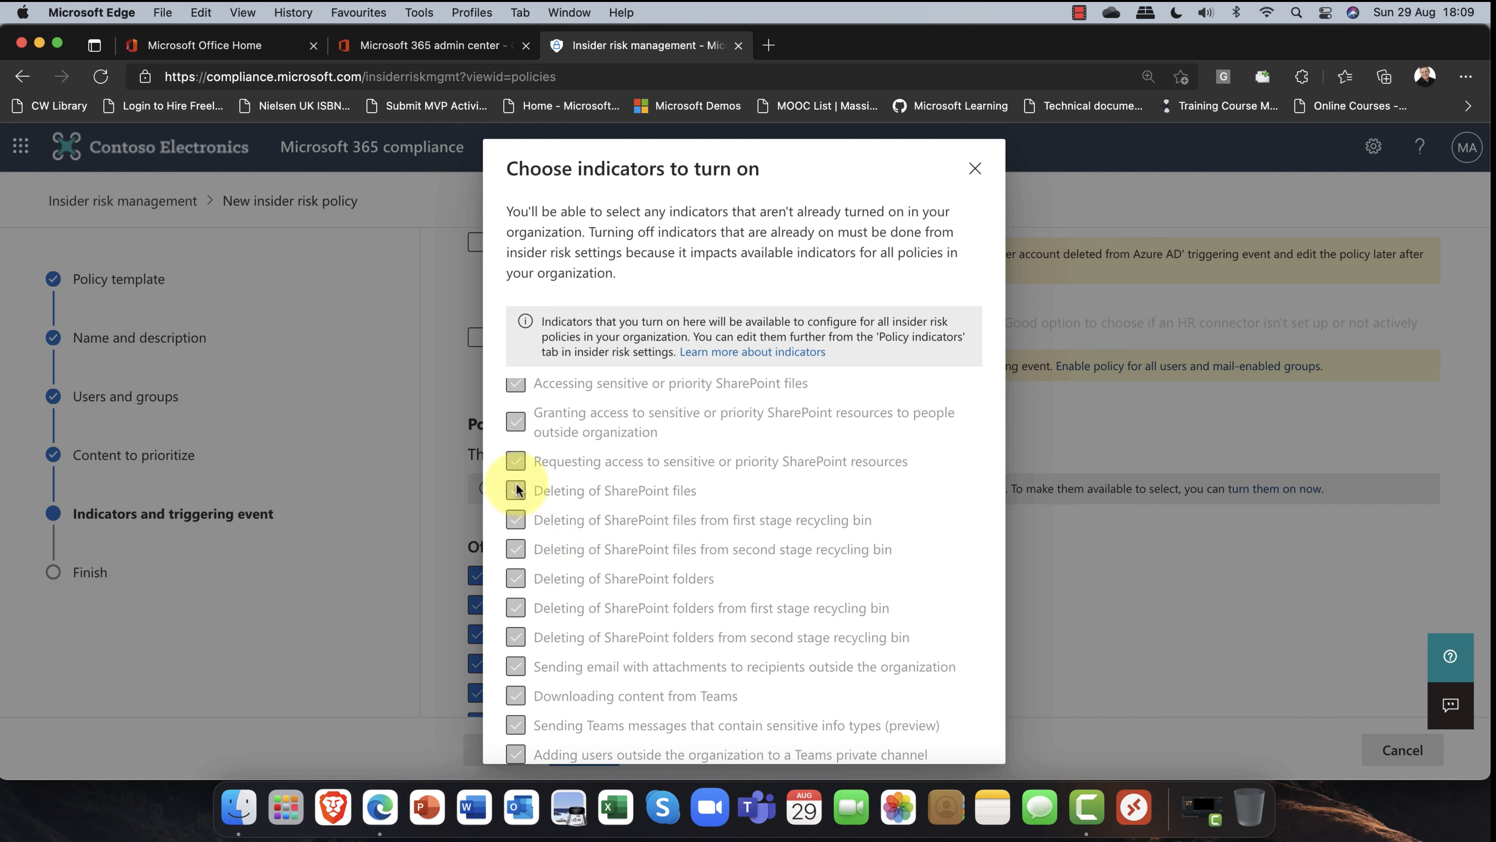
scroll(517, 489, down, 5)
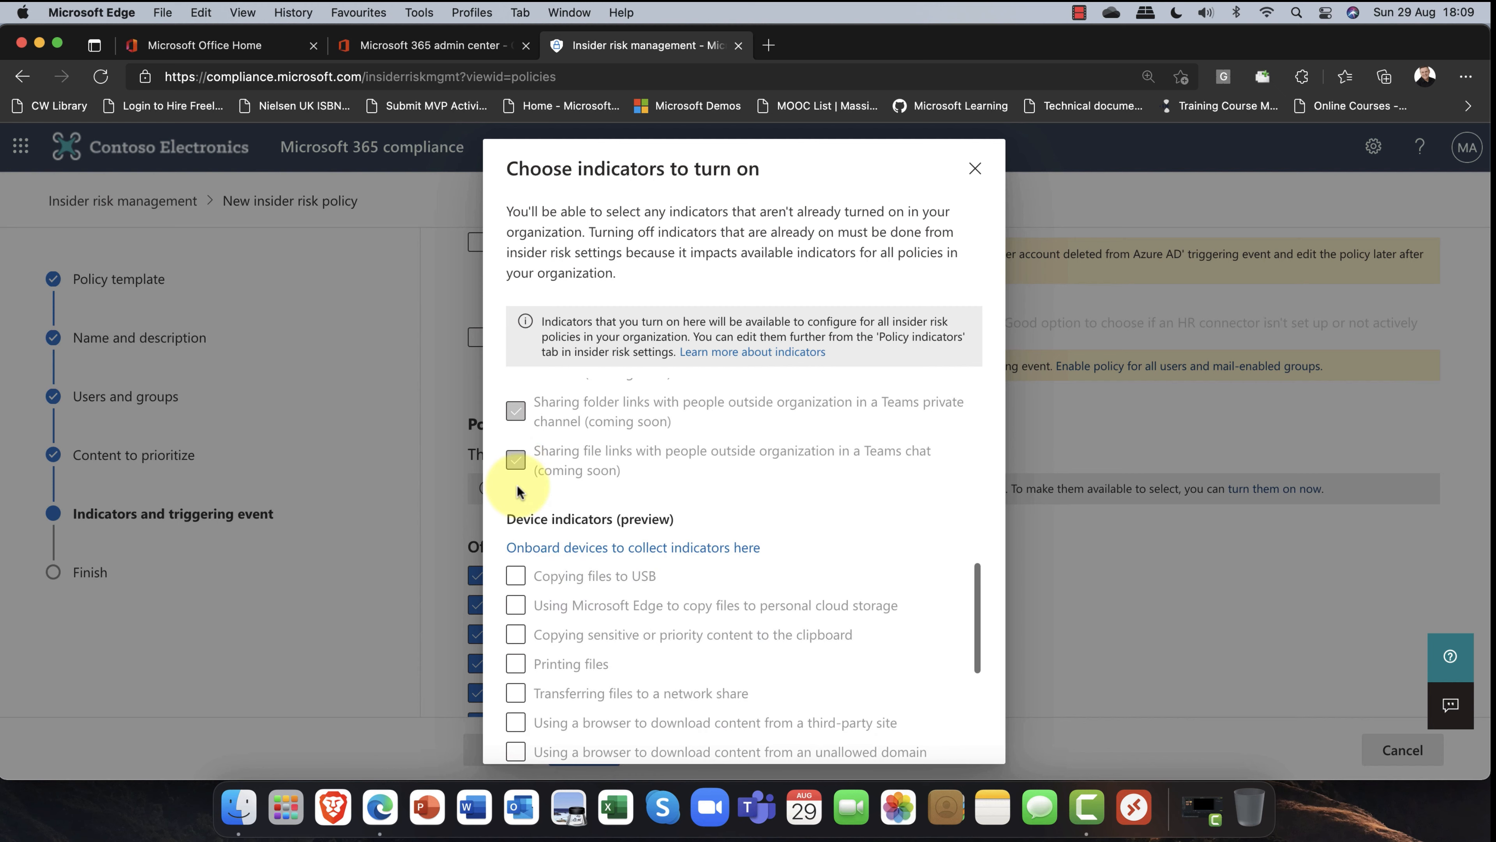
scroll(516, 494, up, 10)
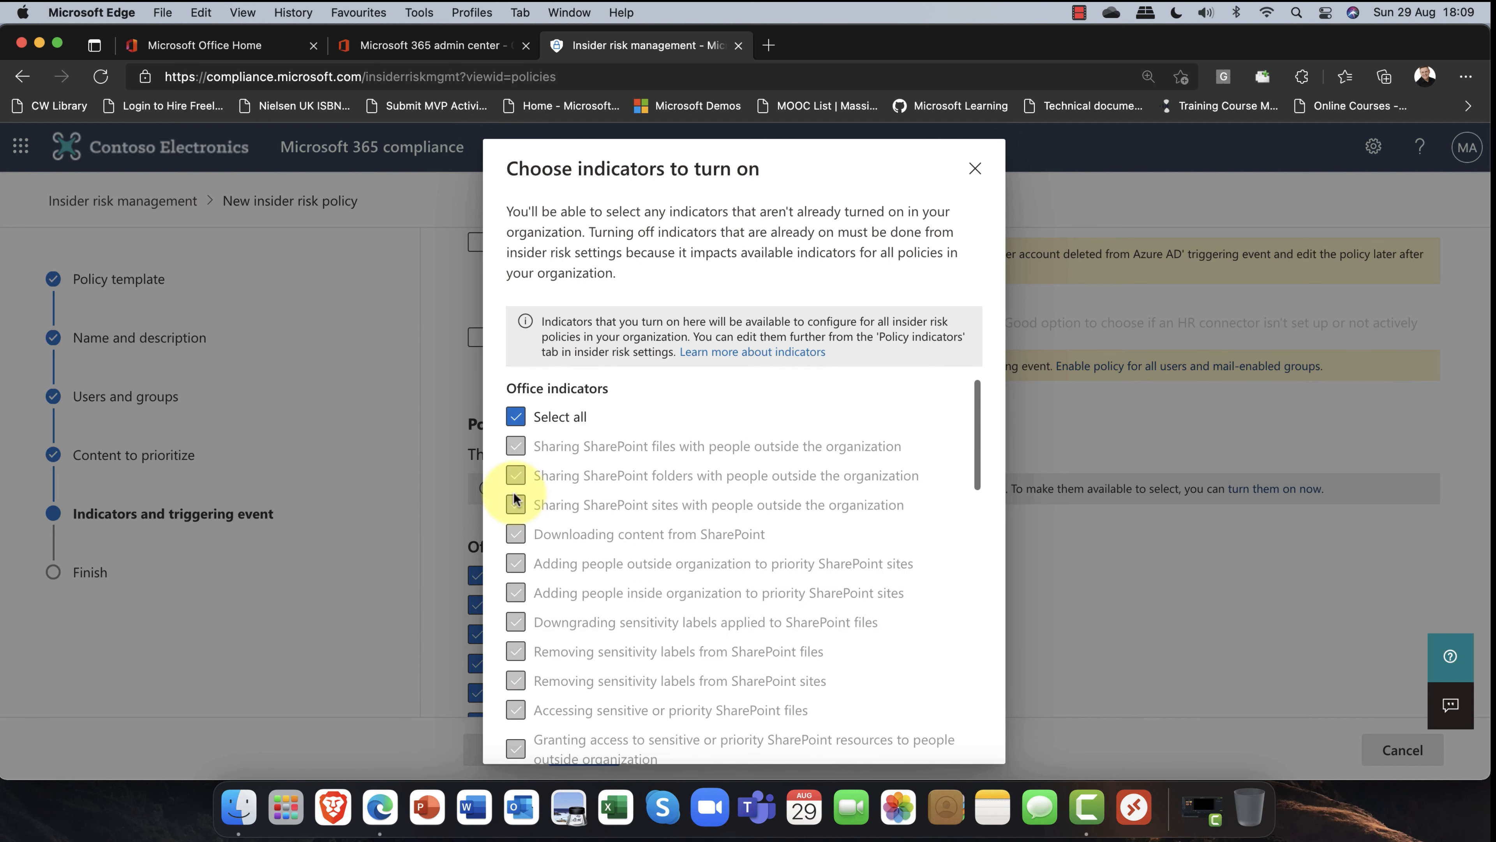
scroll(648, 471, down, 15)
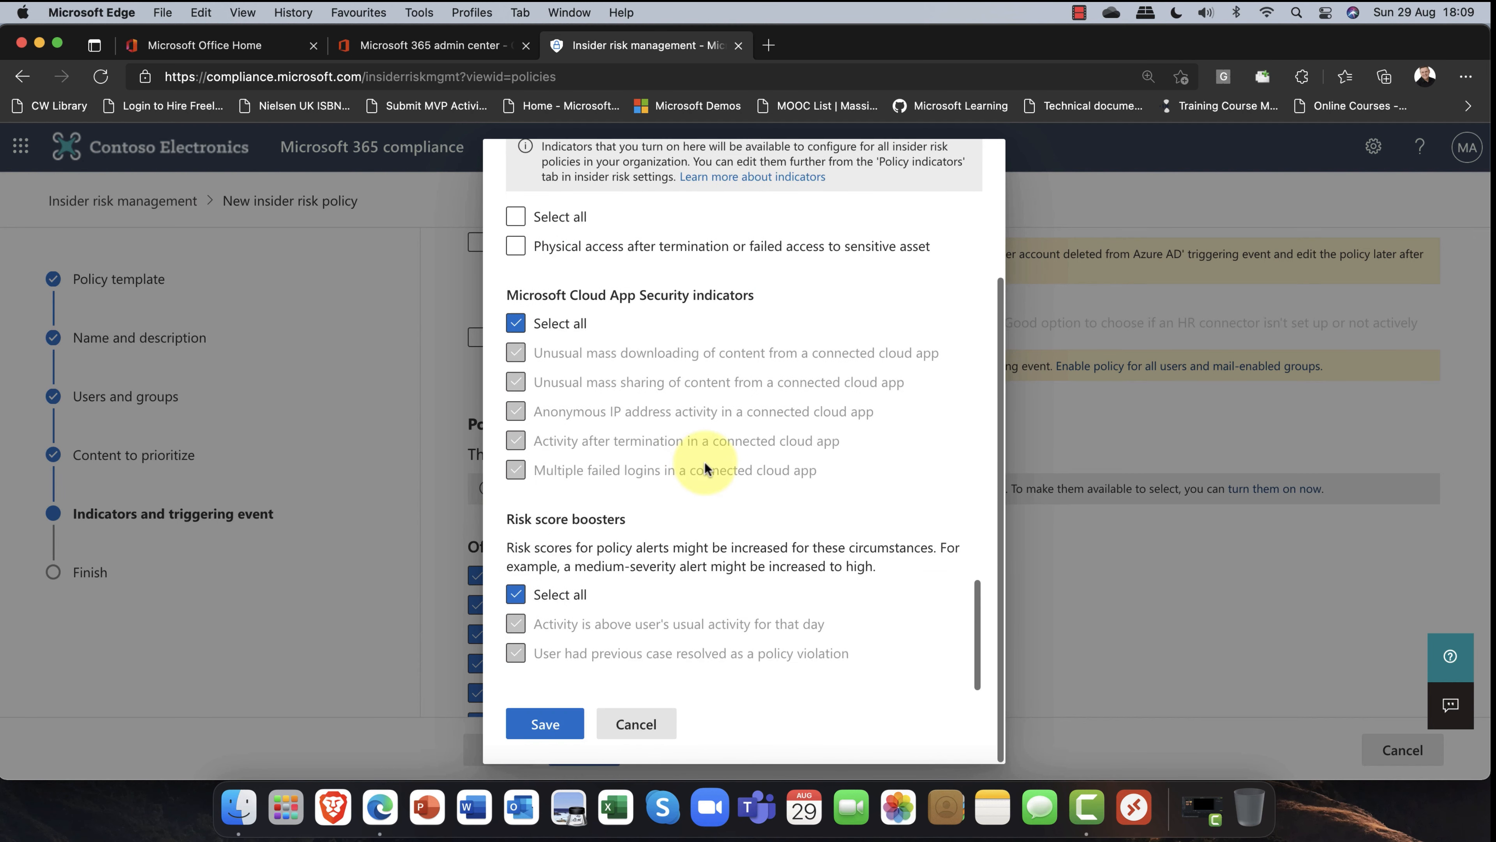
click(540, 721)
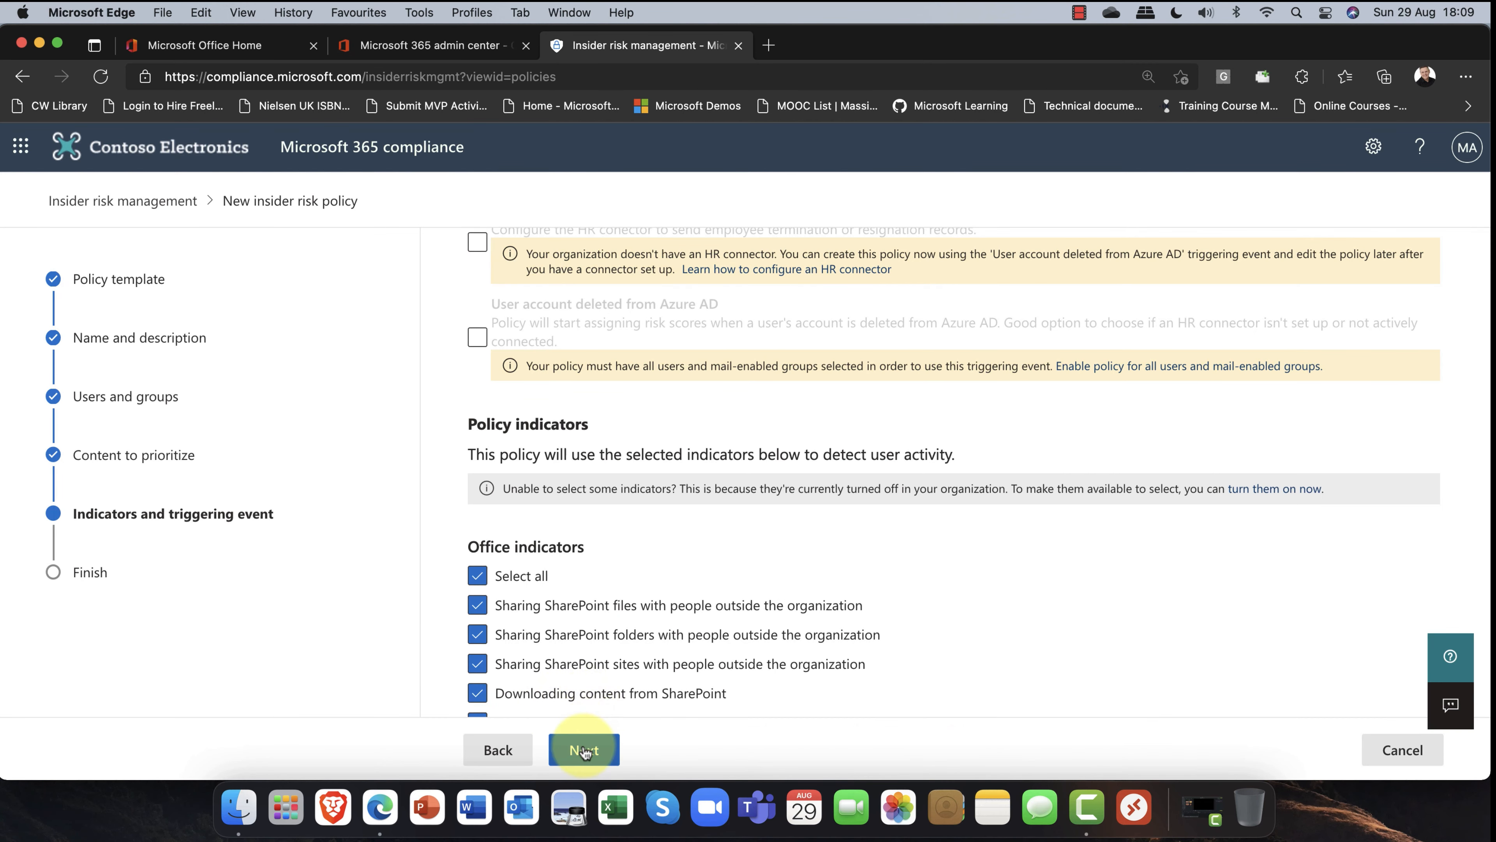
Step: Try to select all triggering events, and change the policy scope to include all users and groups
scroll(595, 672, up, 5)
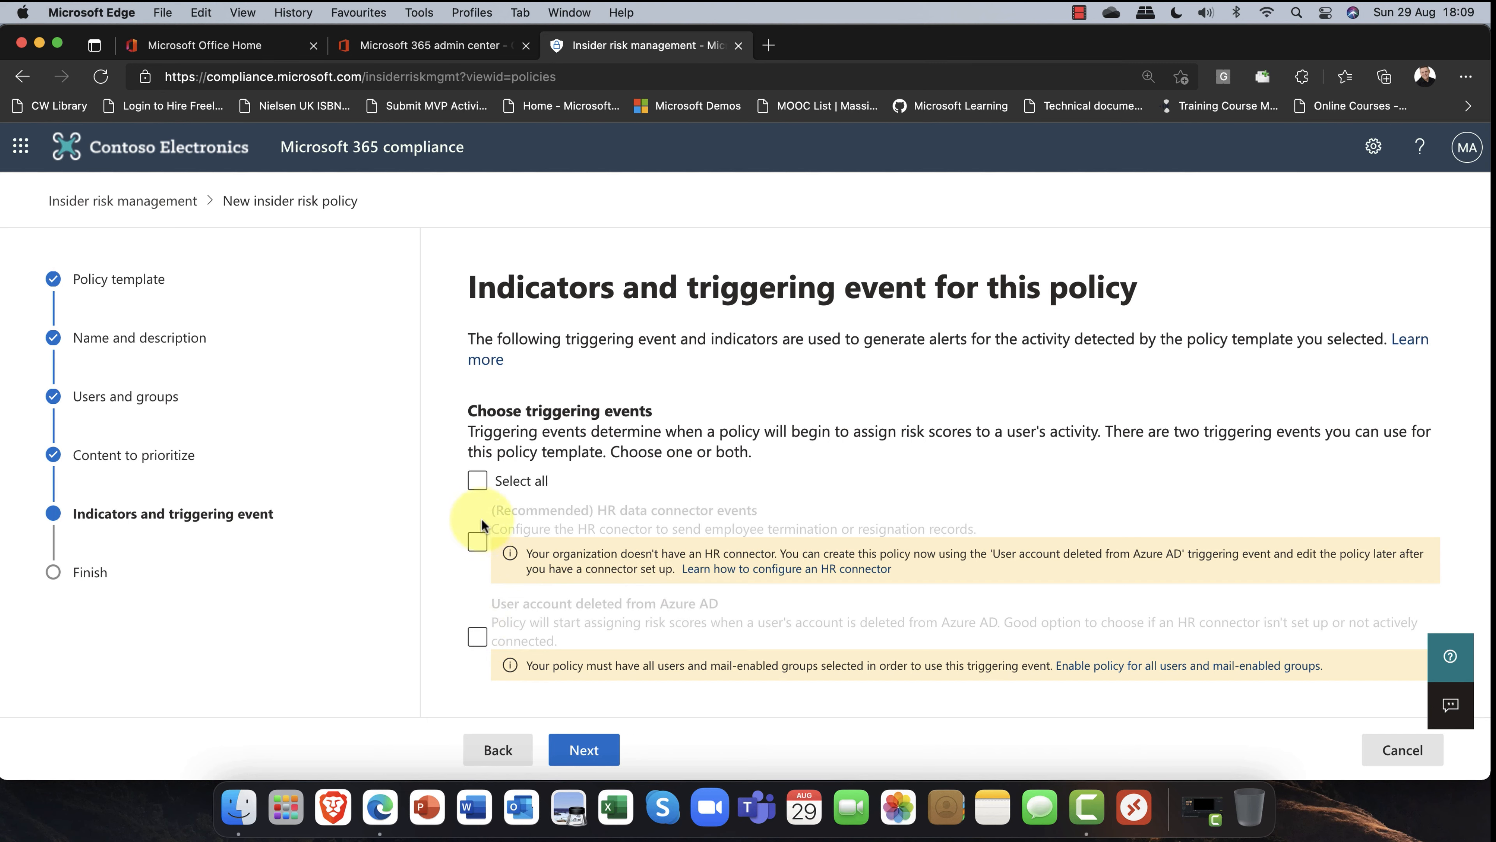
click(478, 481)
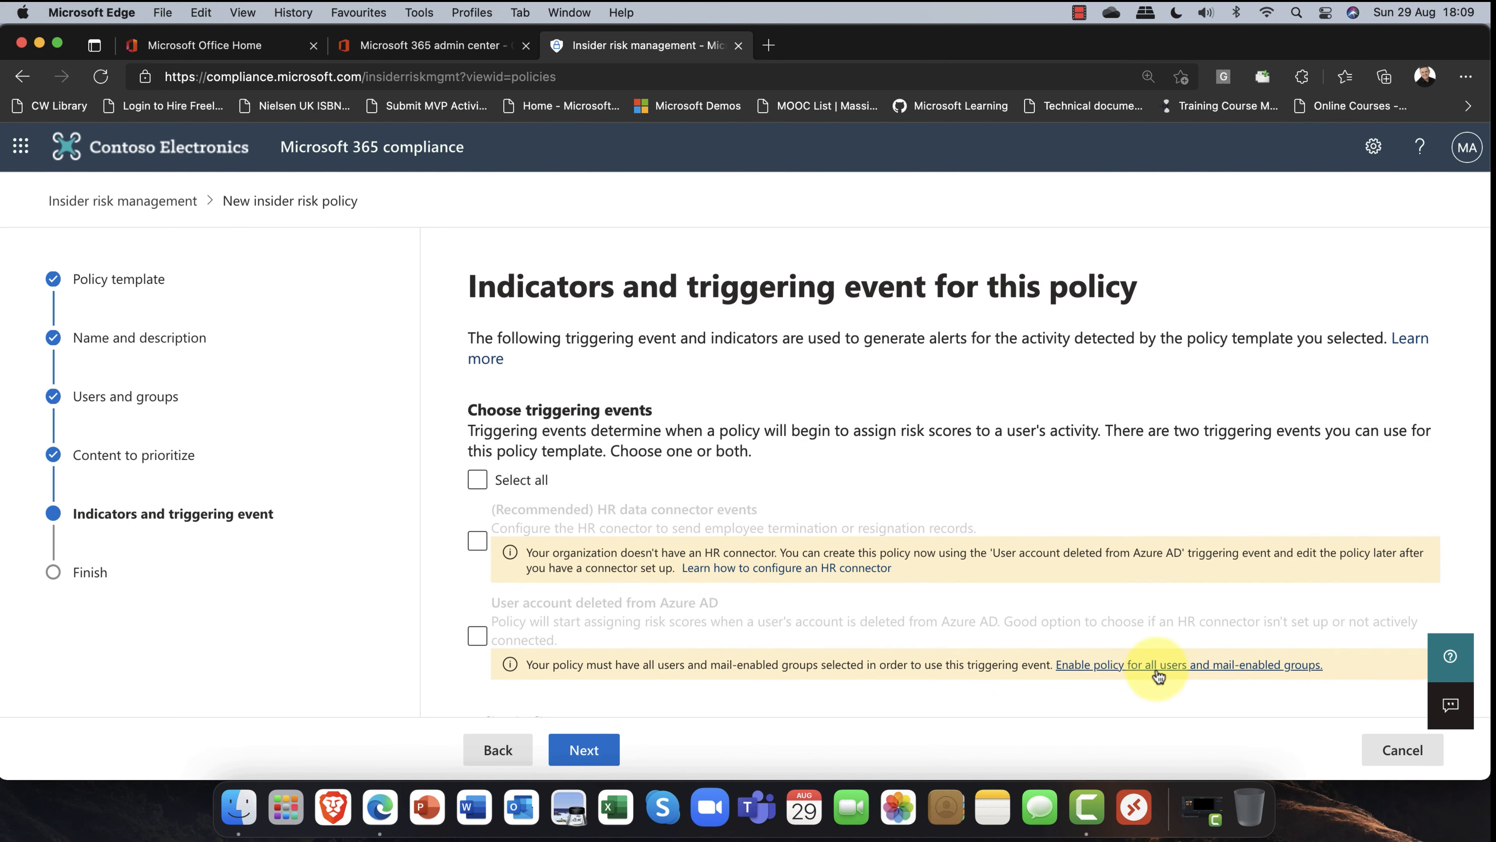
click(1169, 671)
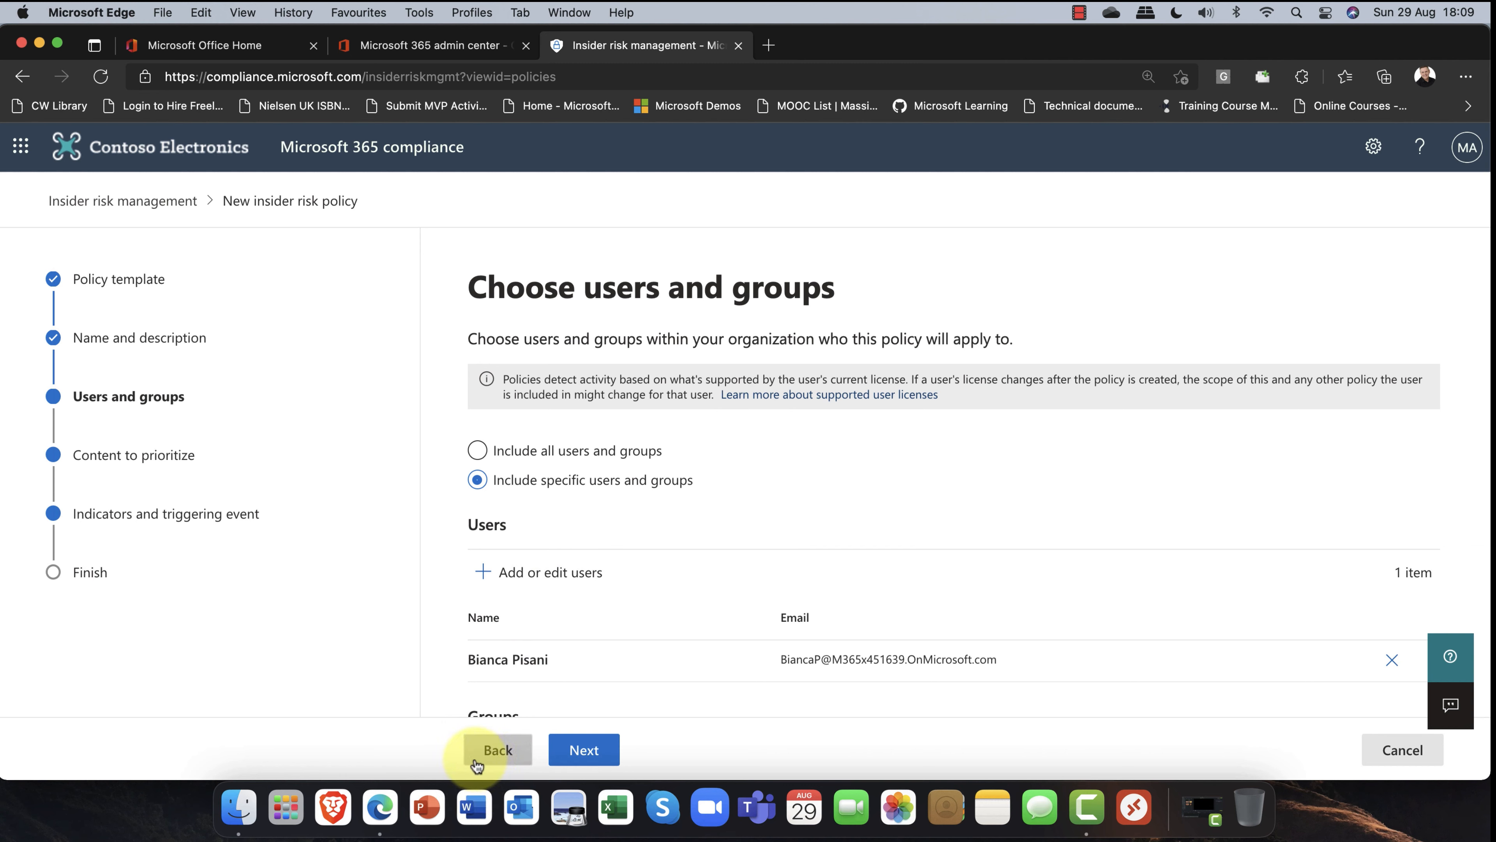
click(513, 451)
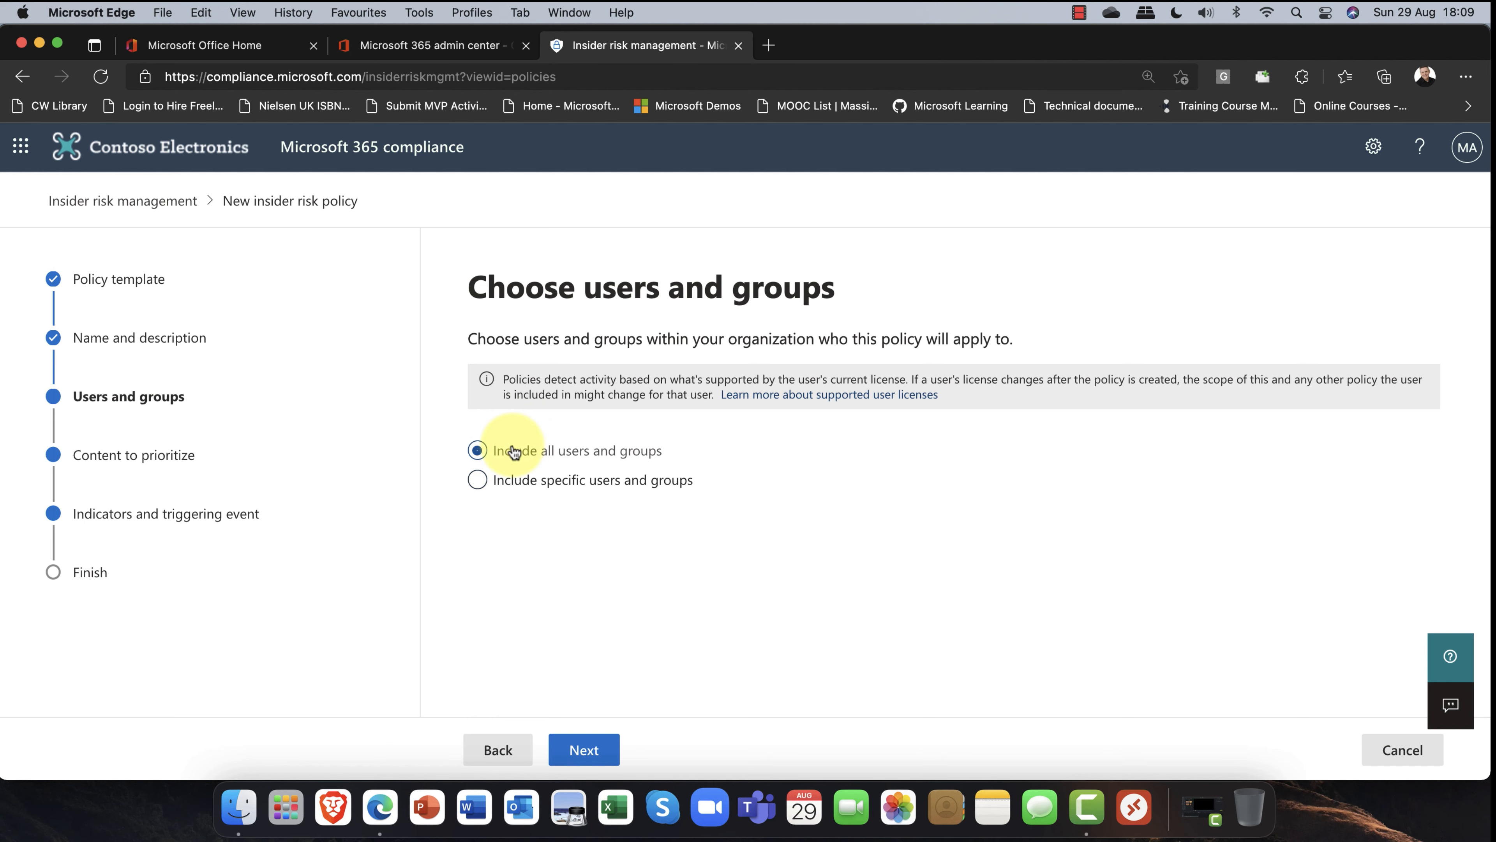
Step: Return to the indicators and triggering event, keeping the three priority SharePoint sites and no sensitive info types or sensitivity labels
click(586, 757)
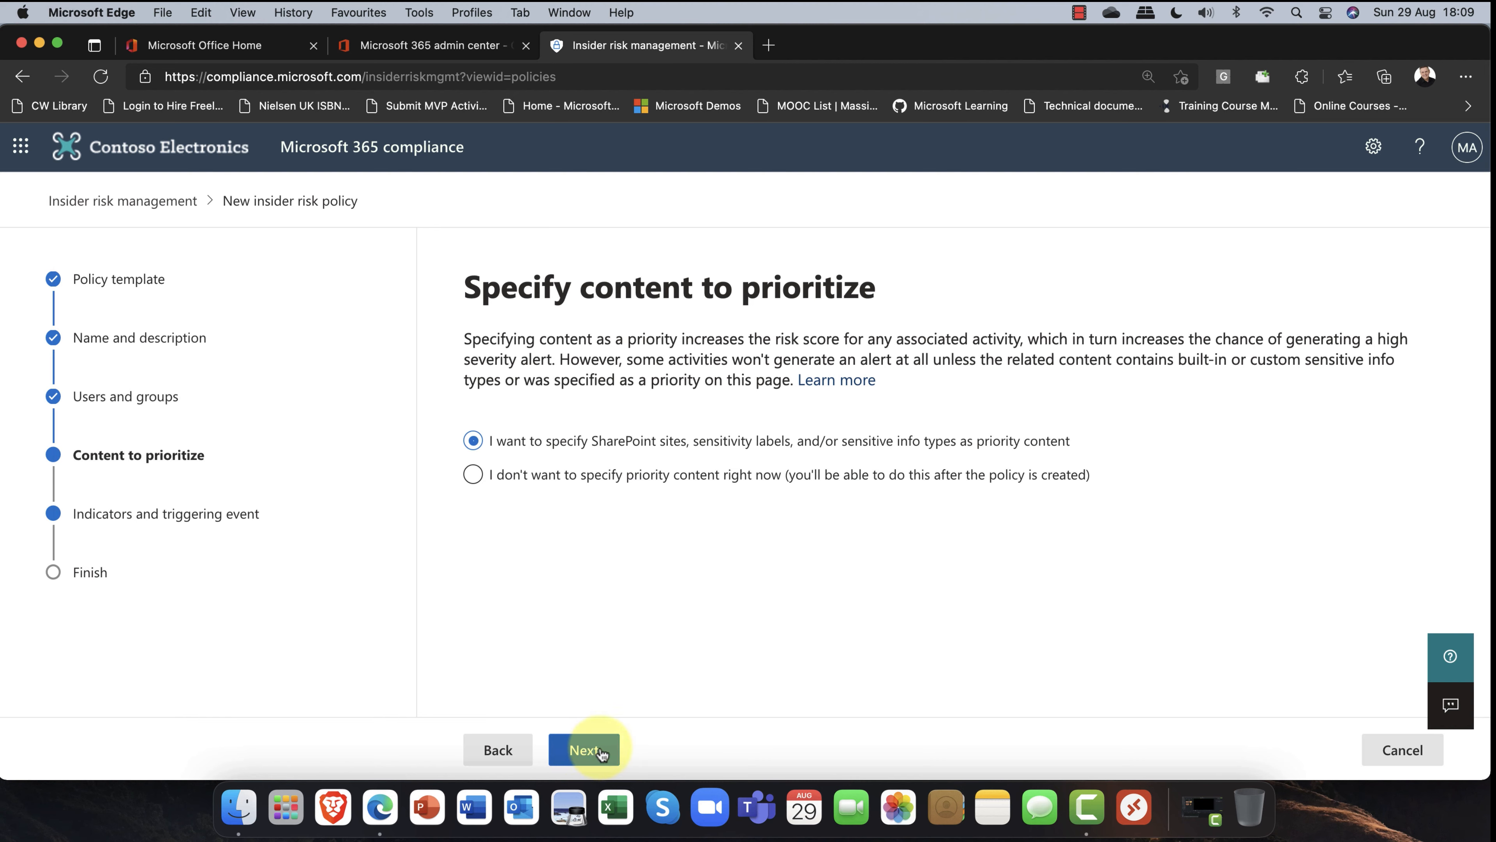
click(601, 754)
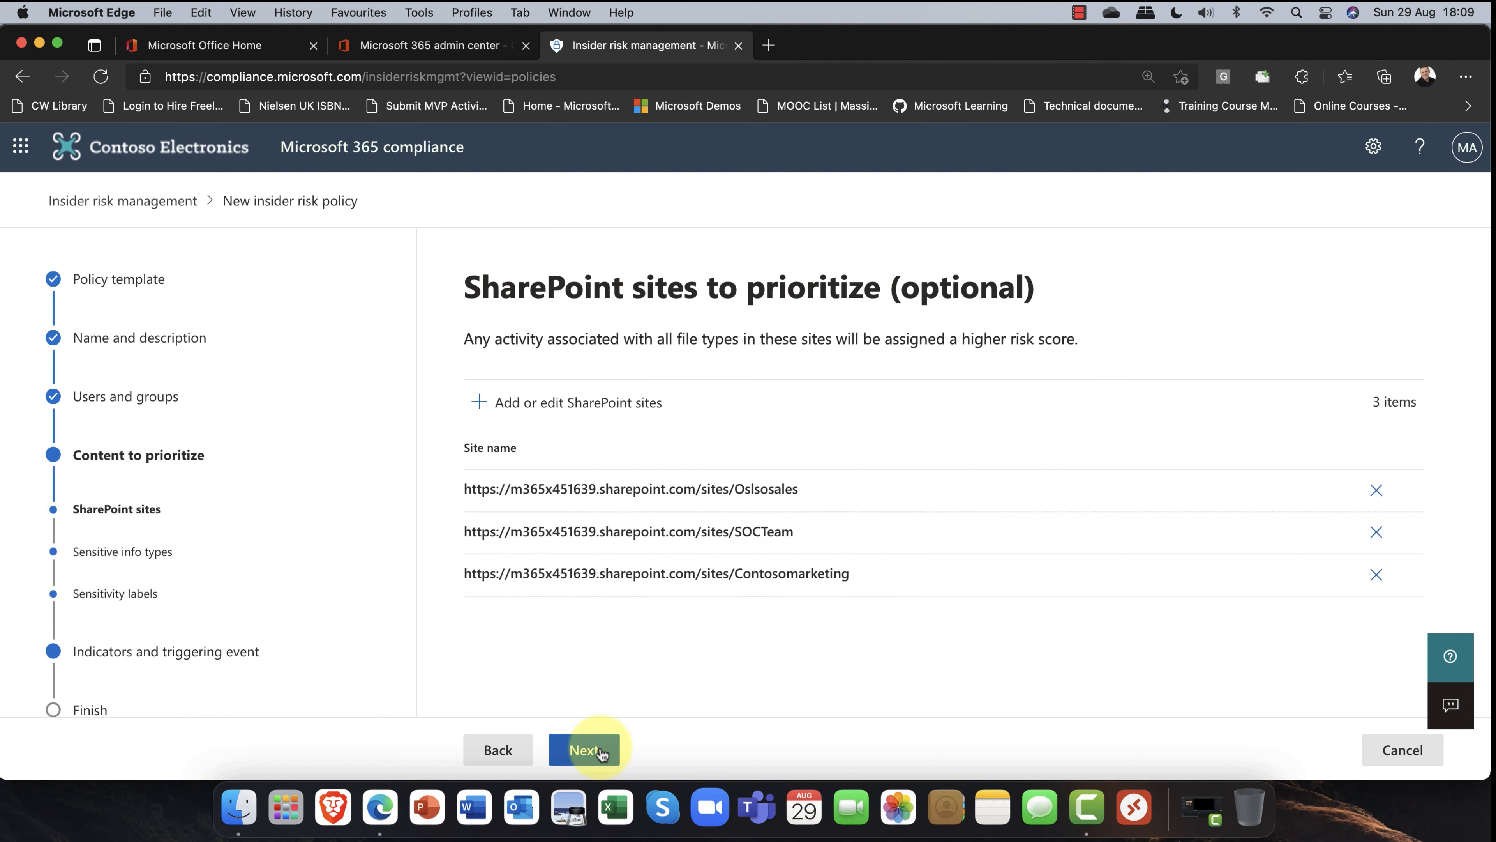
click(601, 754)
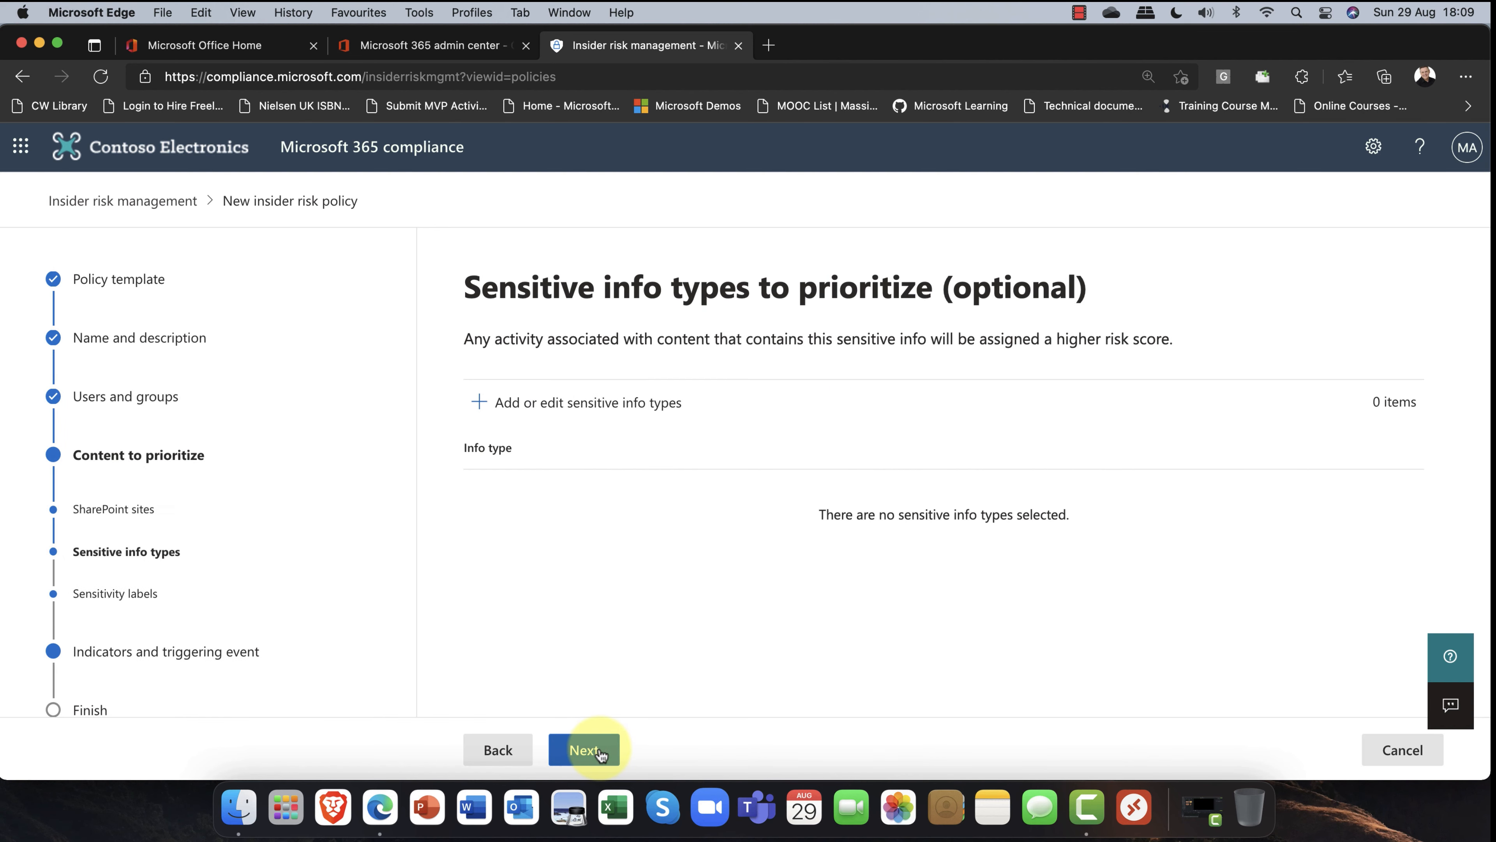
click(601, 754)
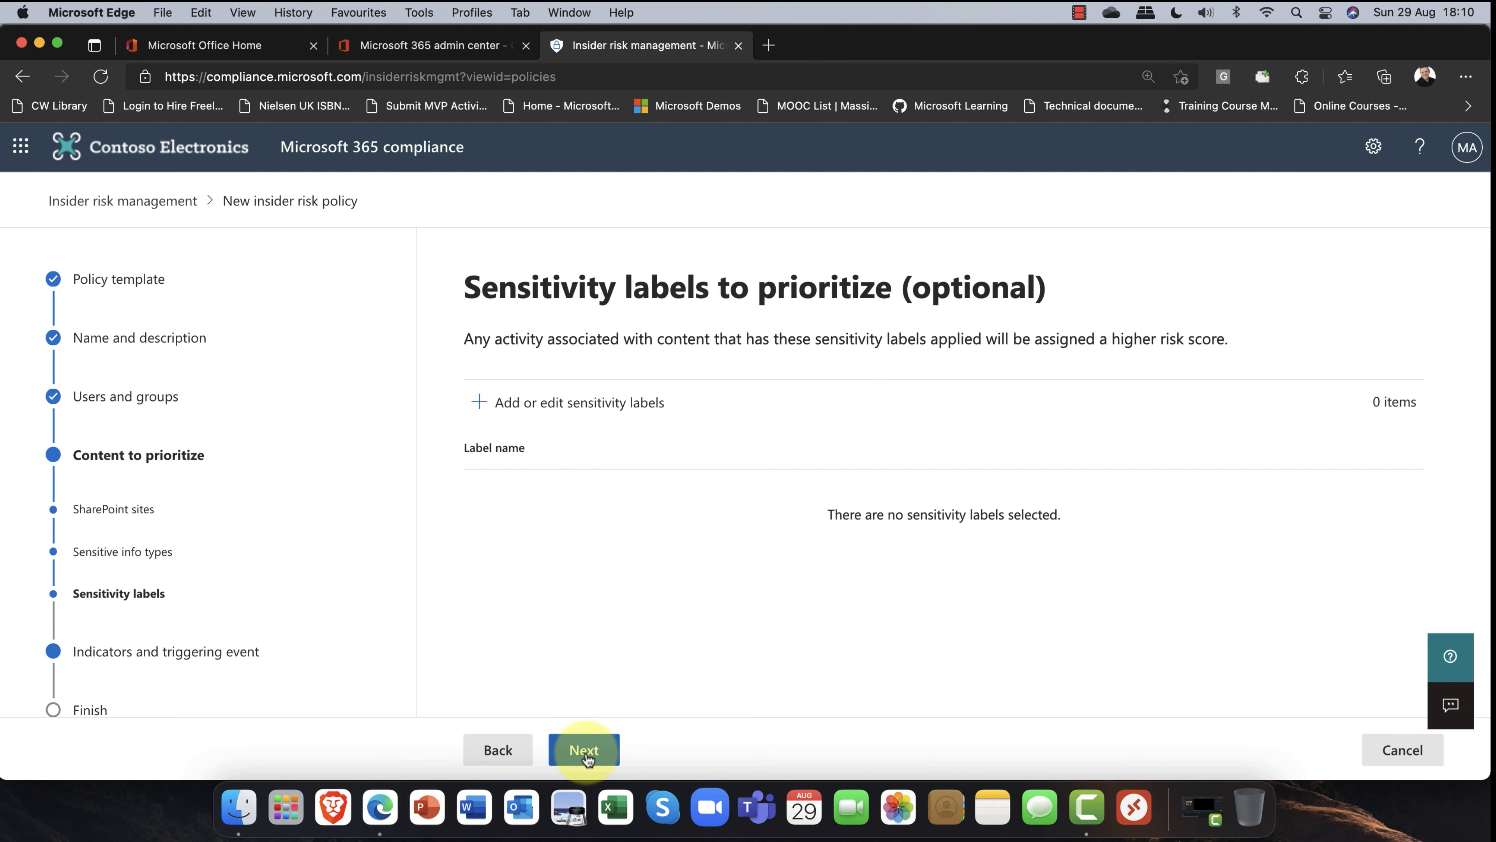
click(588, 758)
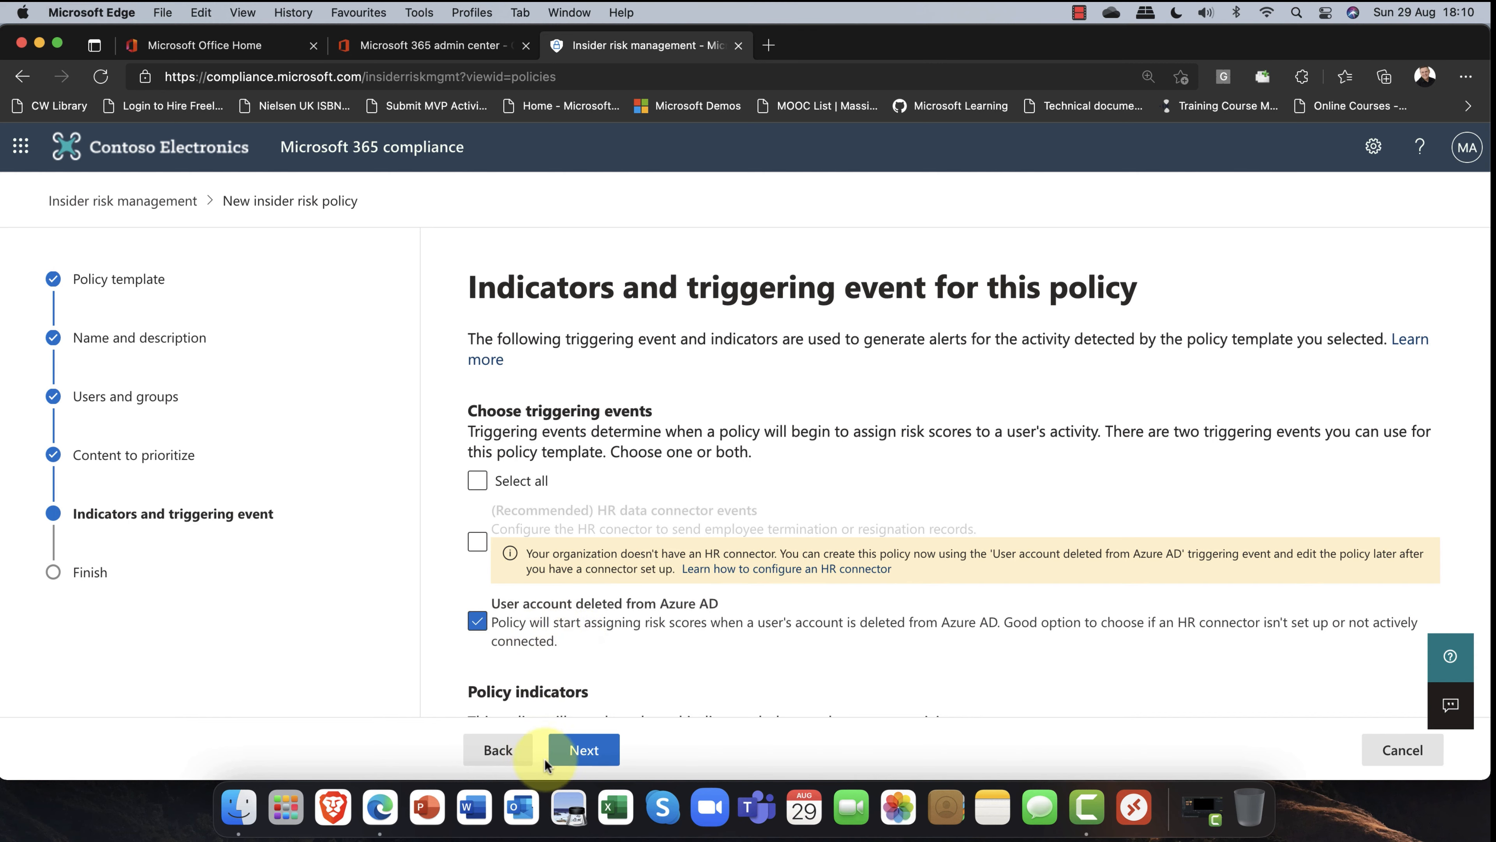
Step: Keep the Azure AD account deletion trigger and selected indicators, continue to the indicator thresholds and choose to specify custom thresholds
scroll(583, 655, down, 3)
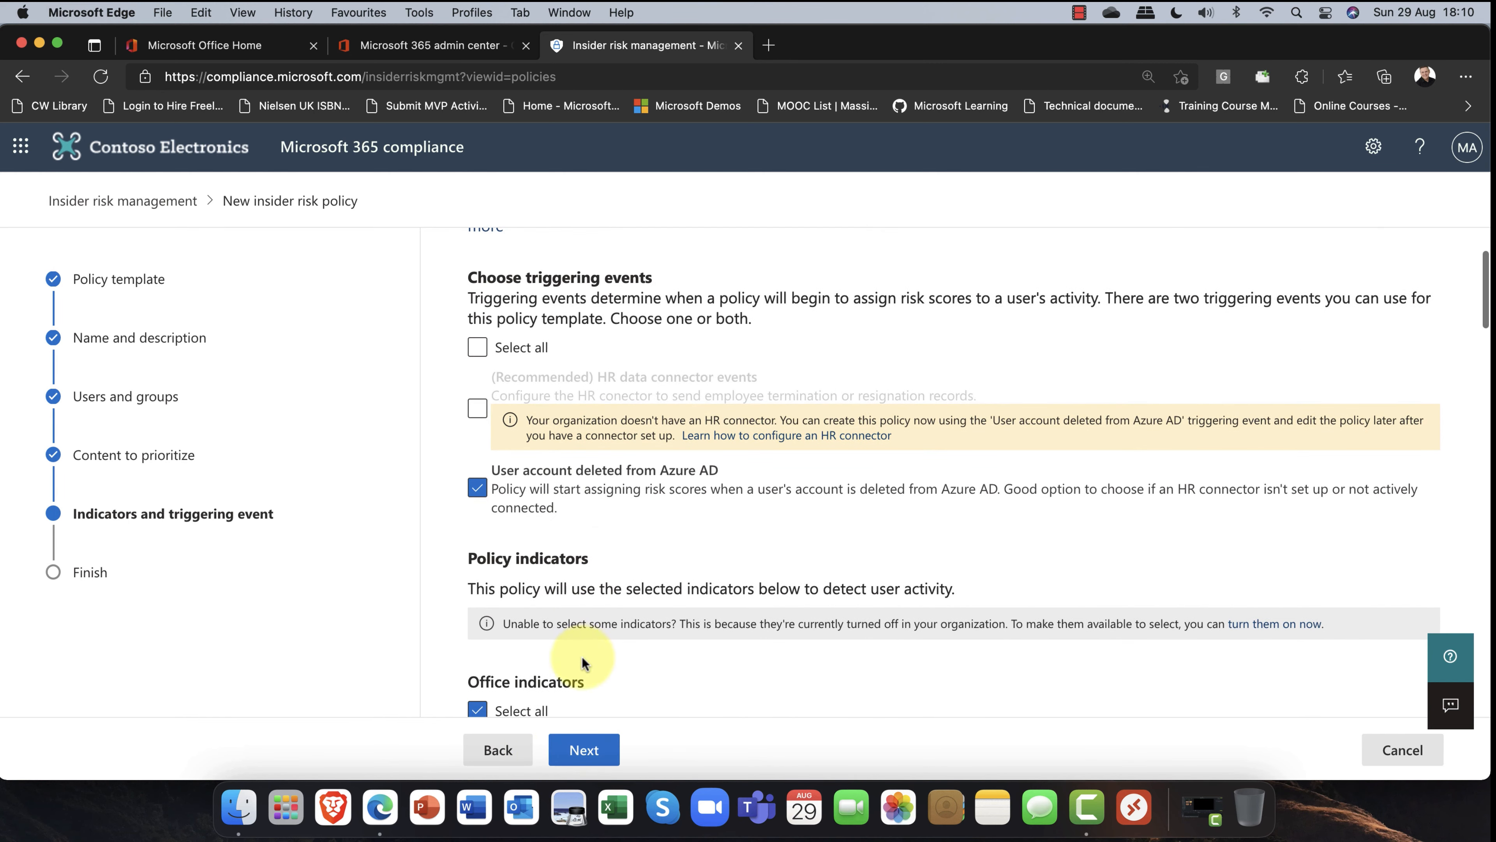
click(578, 754)
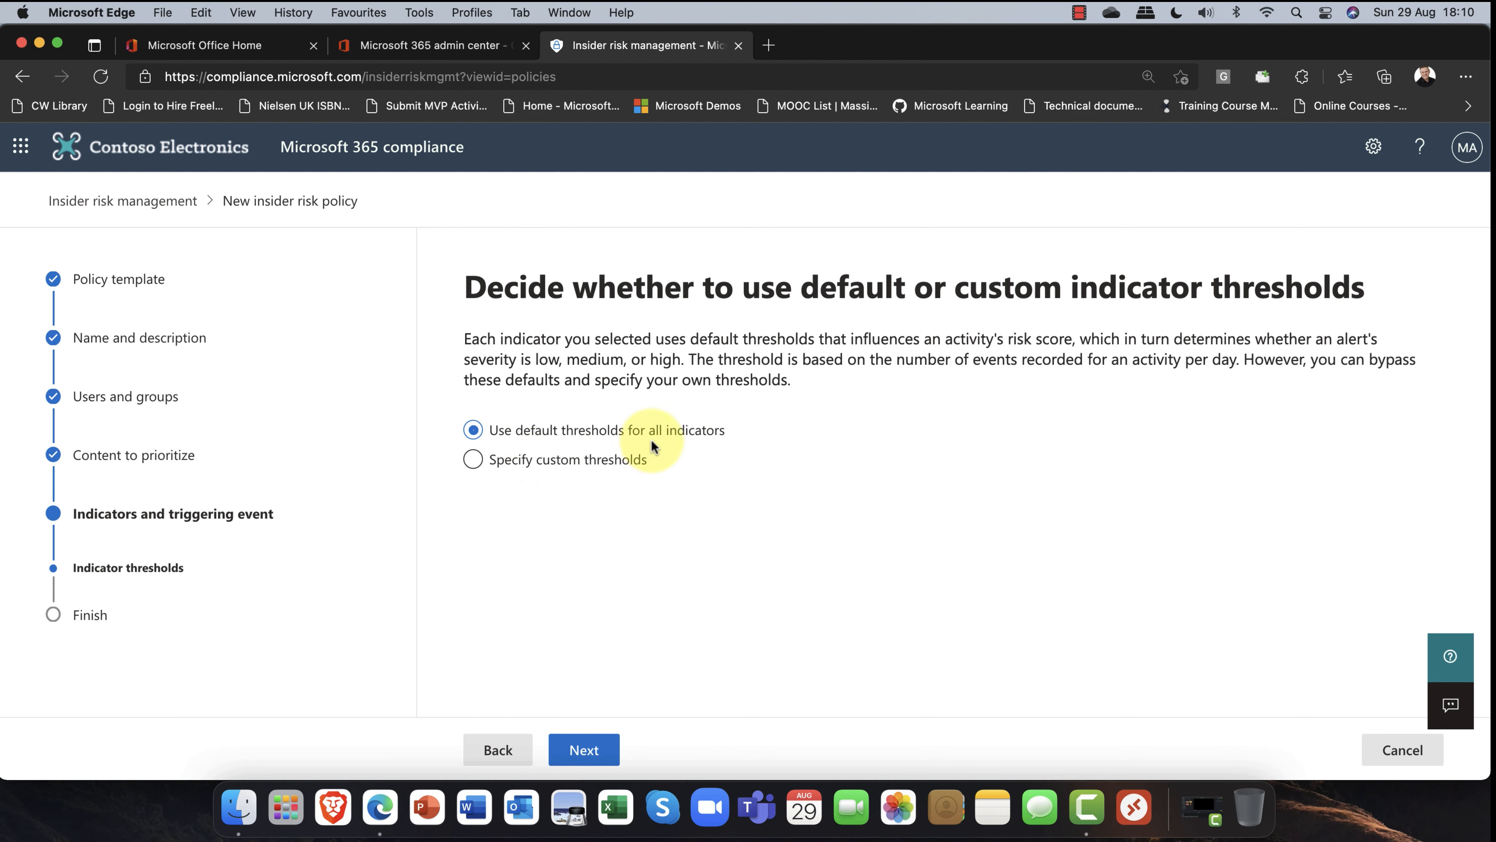
click(511, 464)
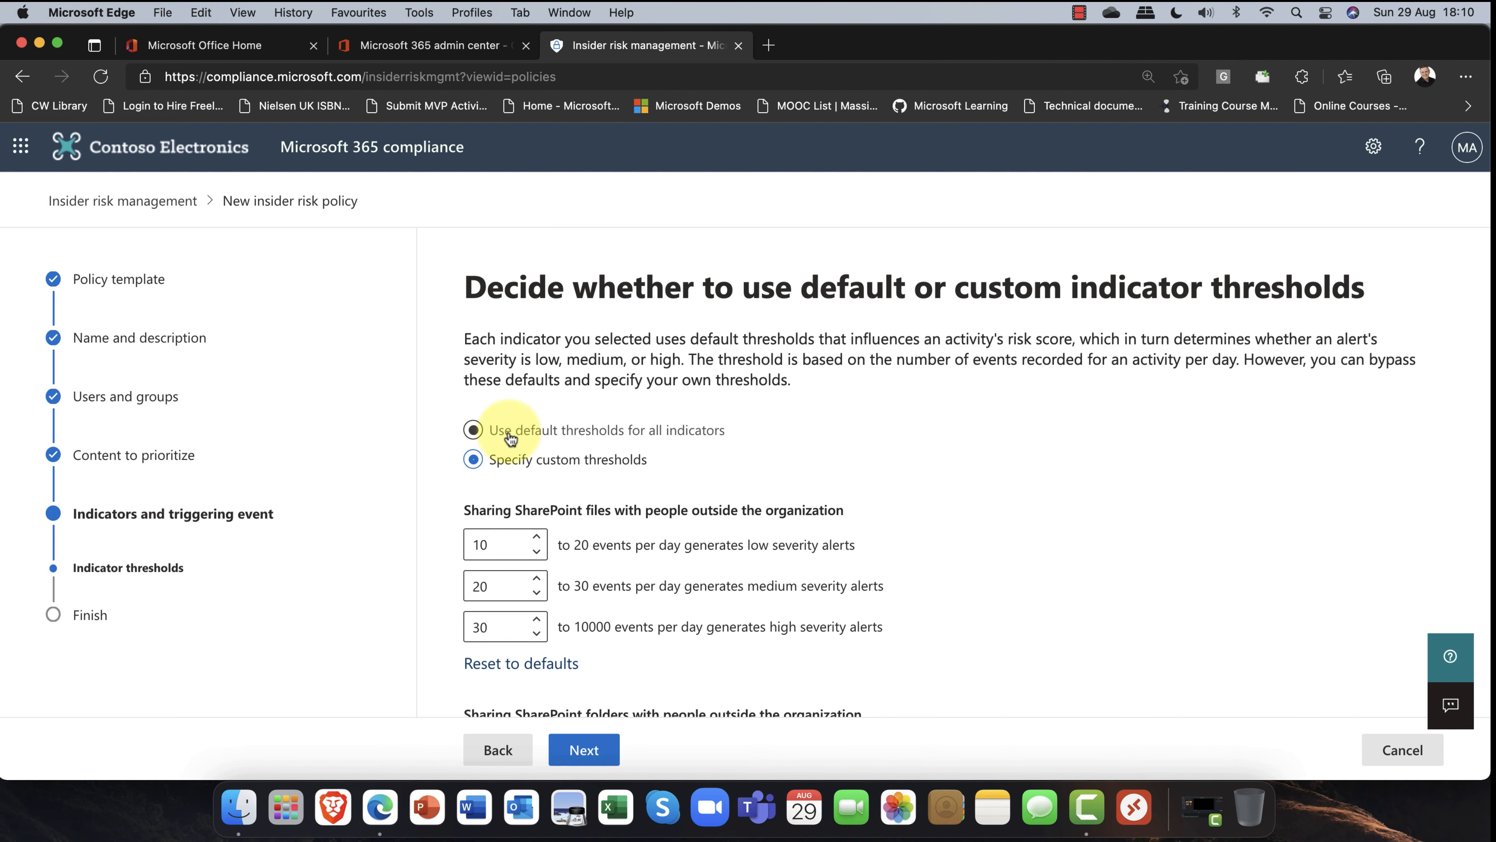
Step: Use the default thresholds for all indicators, and review the policy settings down to the policy indicators
click(511, 438)
click(601, 759)
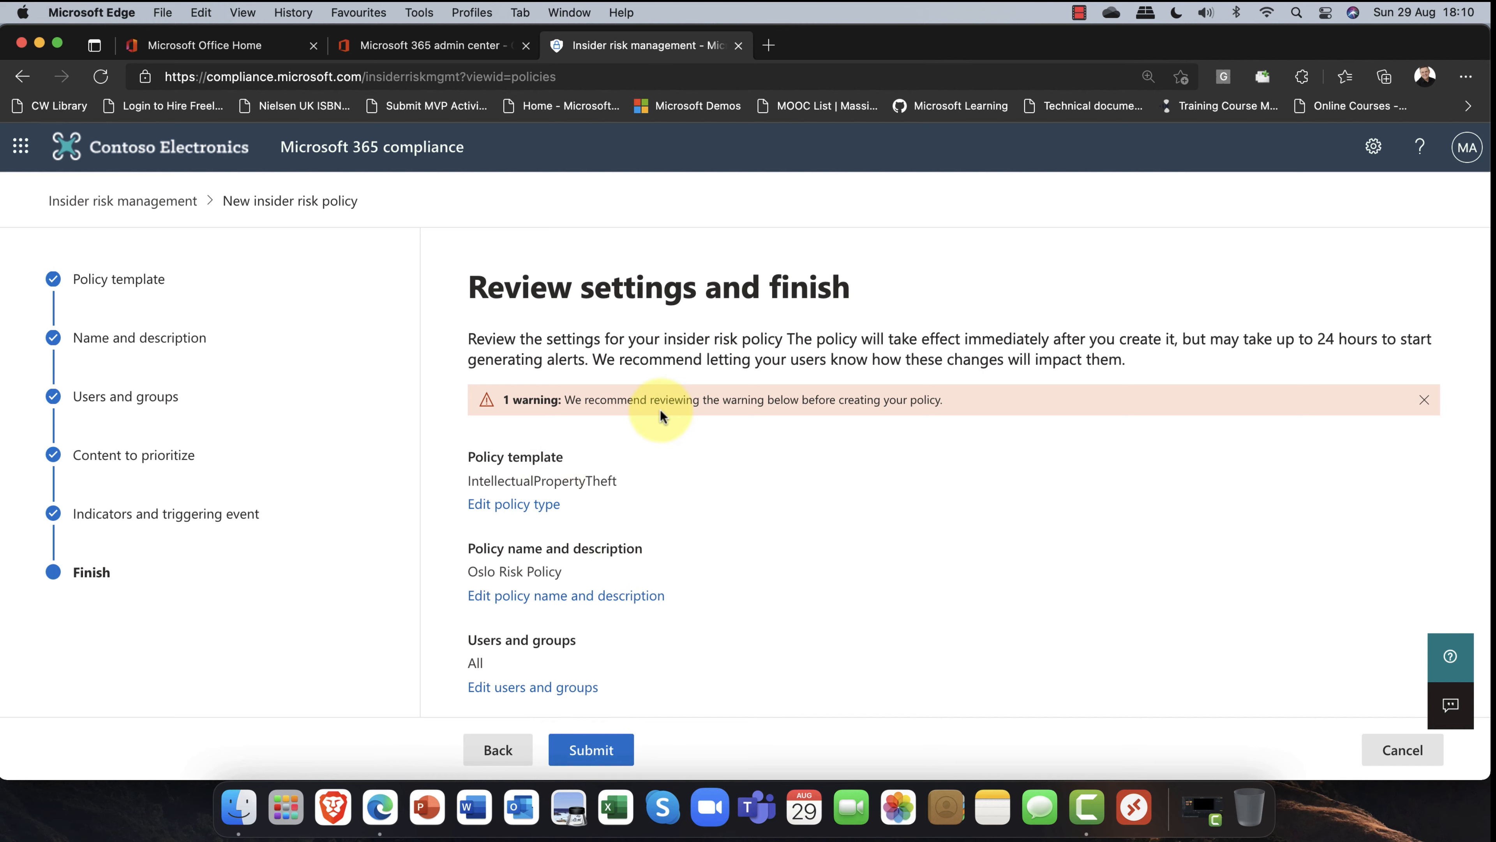
scroll(705, 447, down, 1)
scroll(704, 447, down, 10)
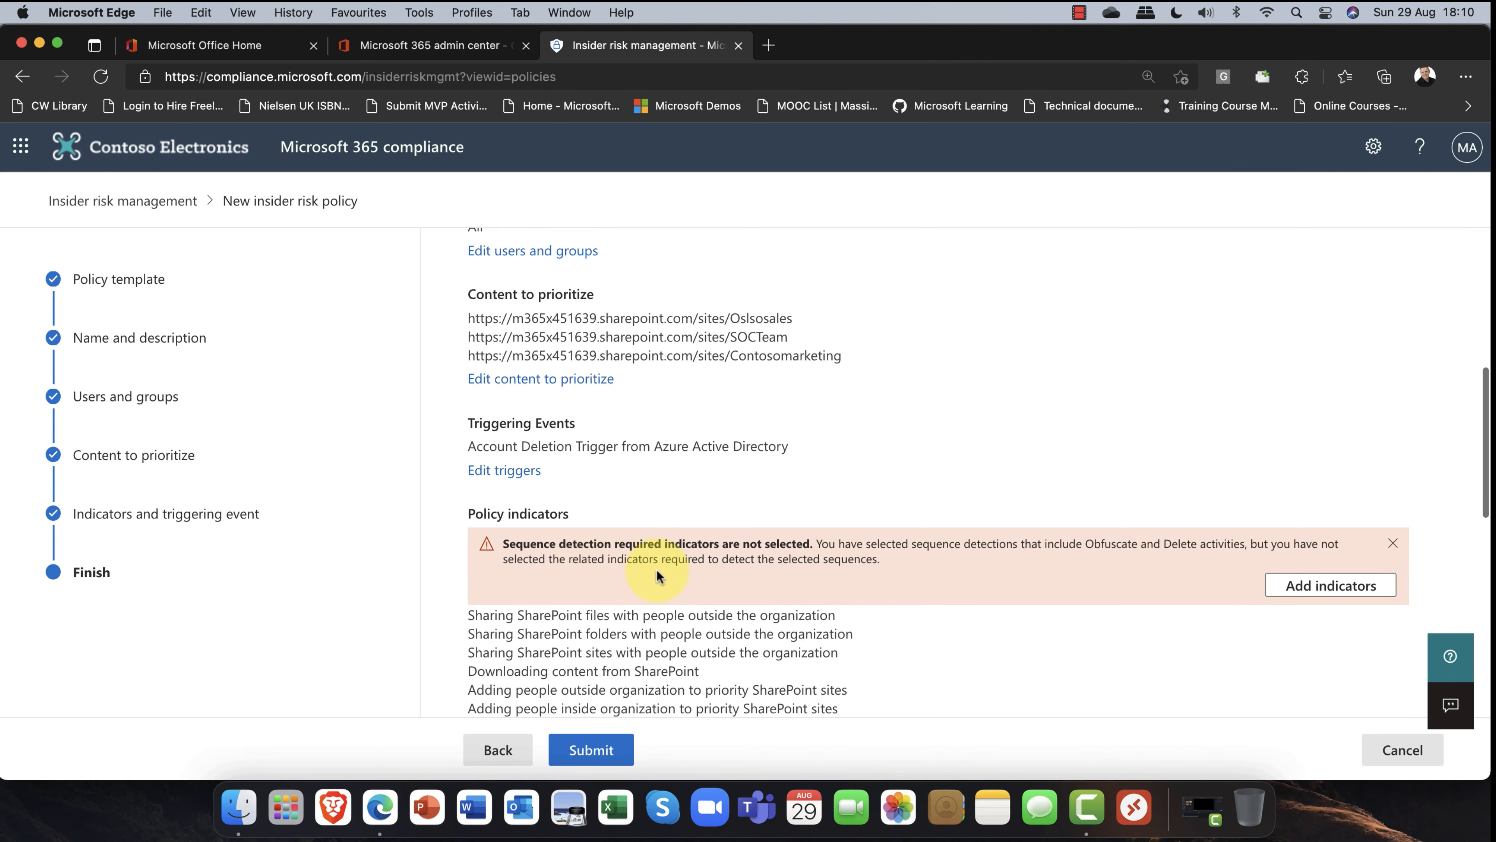
Step: Reopen the policy indicators from the sequence detection warning and review the Office, device, physical access and Cloud App Security indicators without changing them
click(1328, 586)
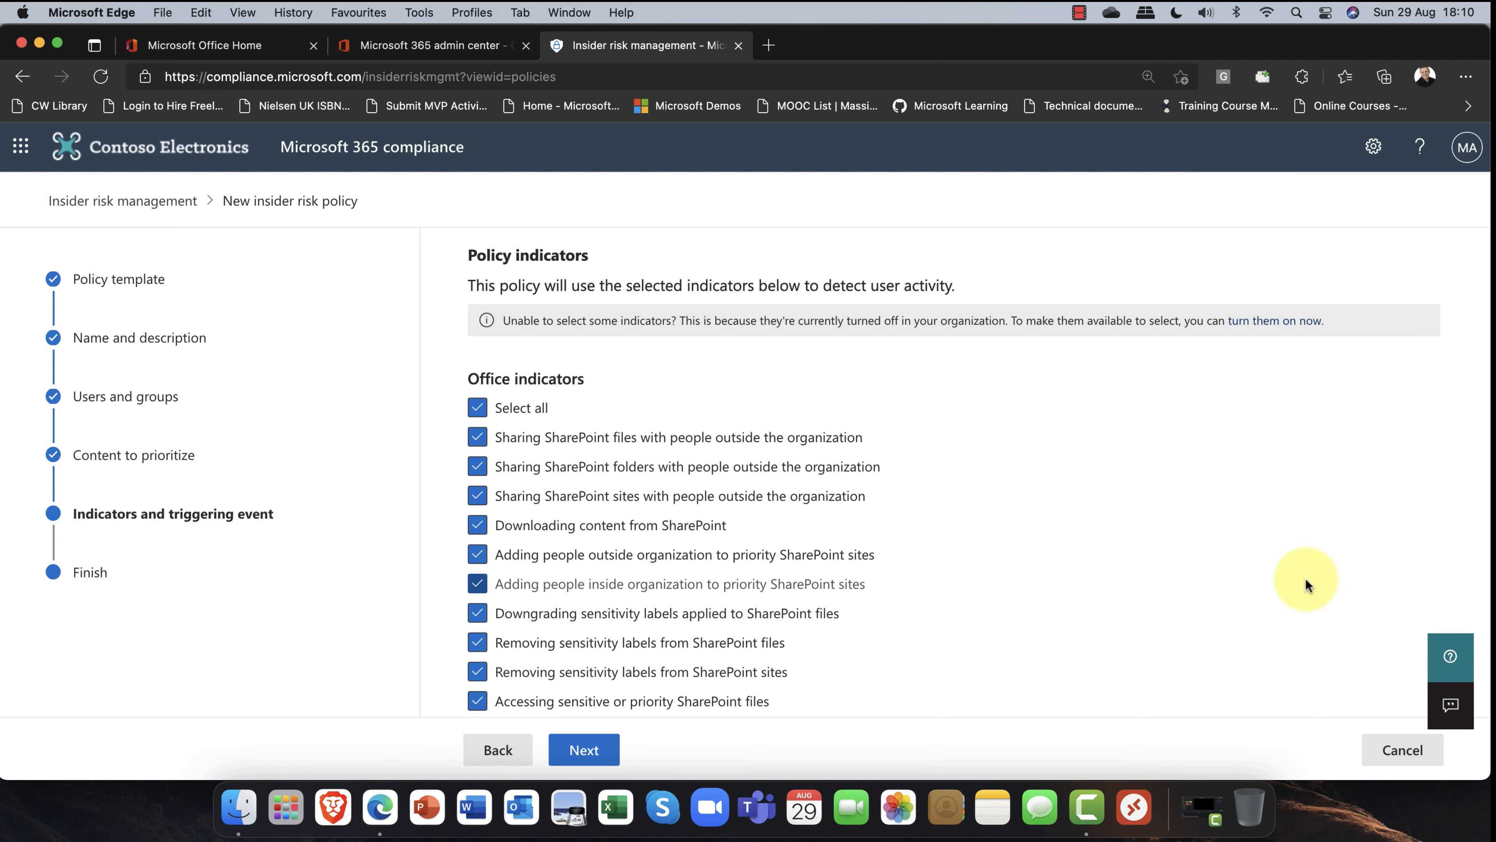
scroll(981, 508, down, 15)
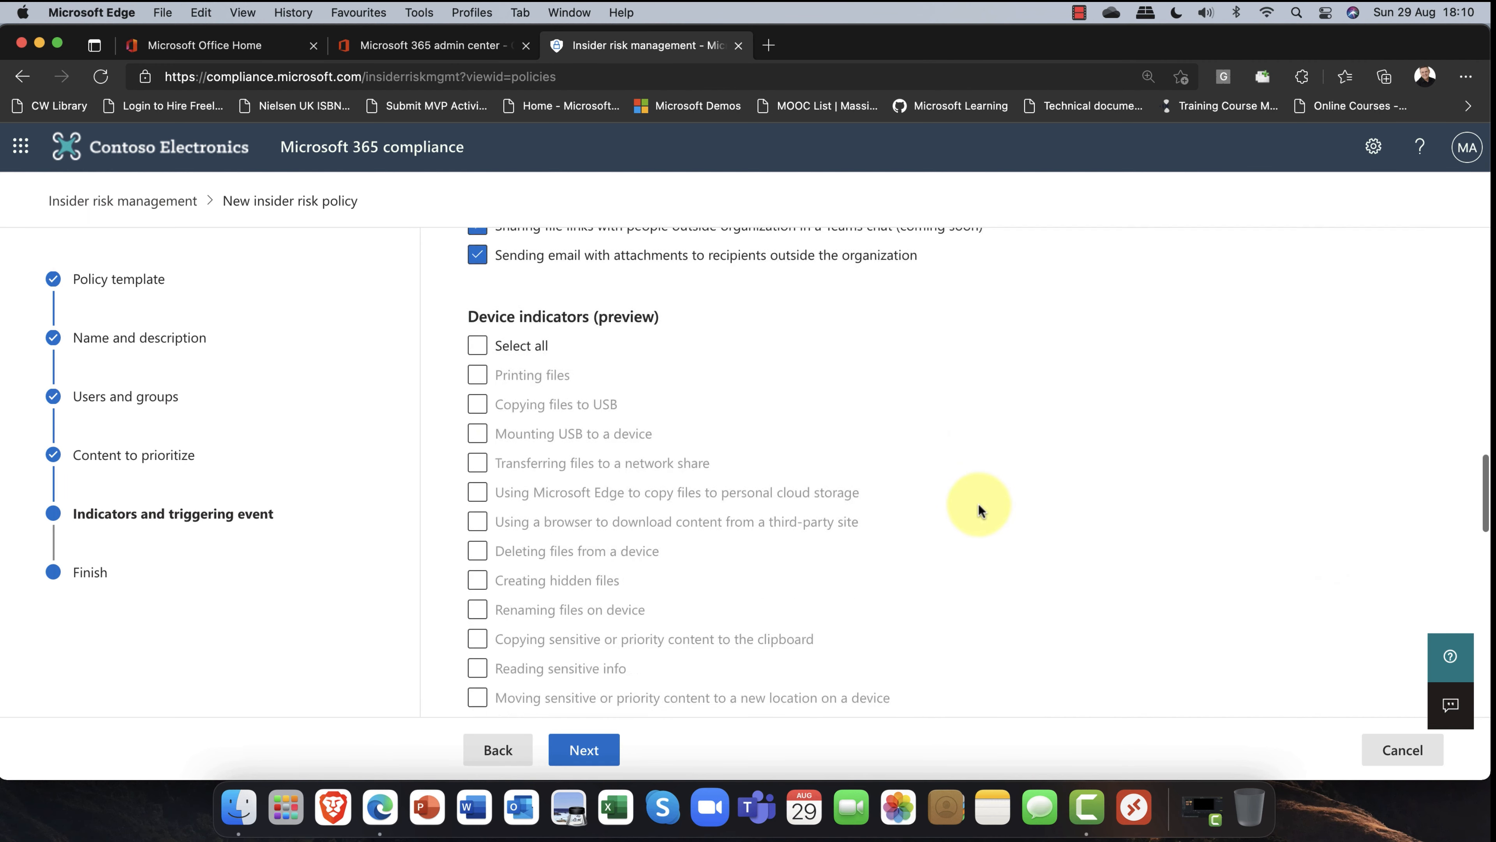
scroll(979, 505, down, 10)
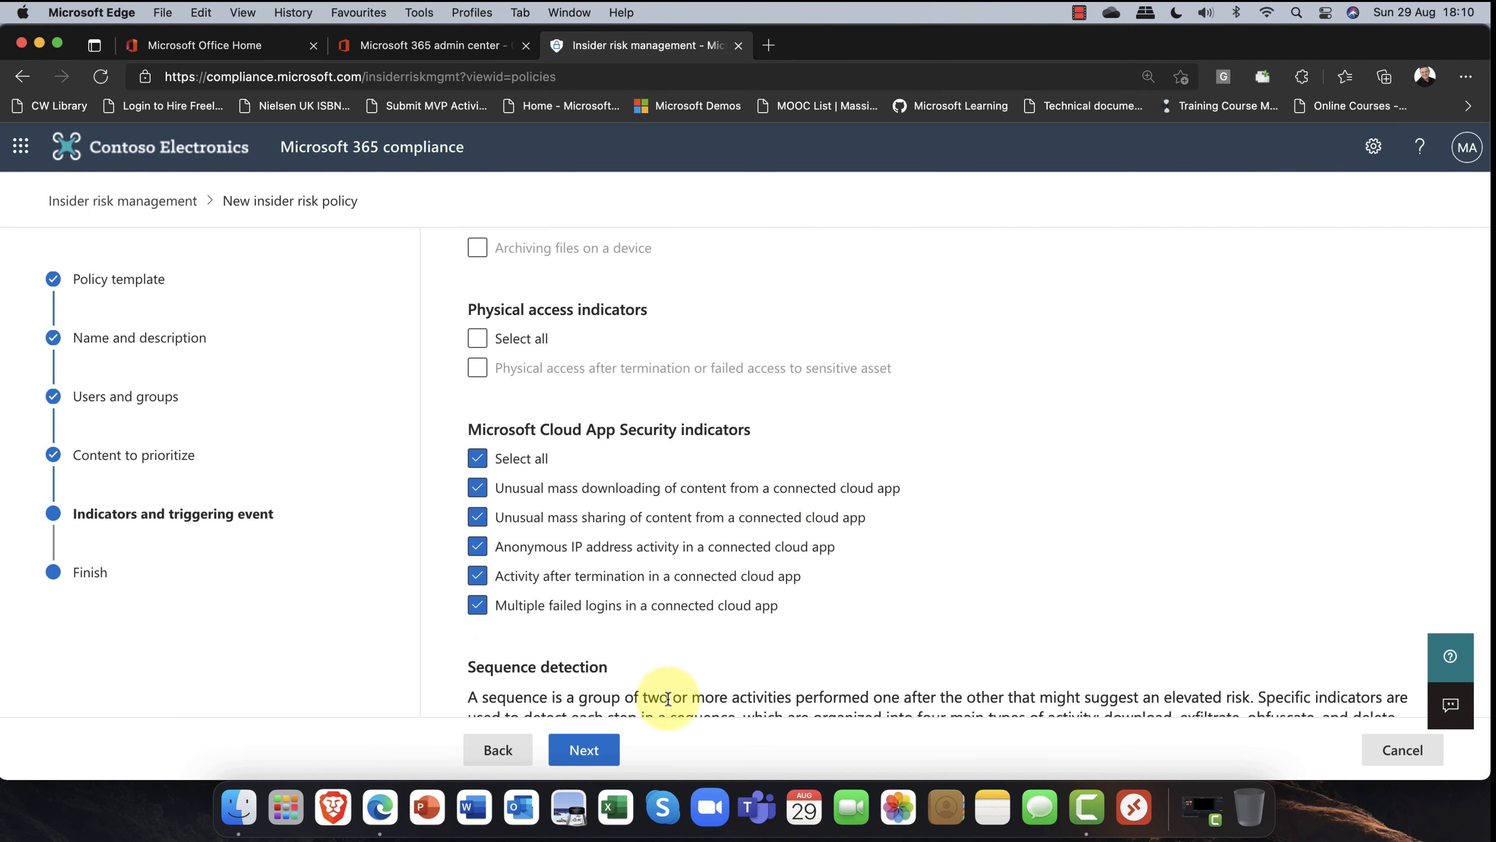
click(586, 754)
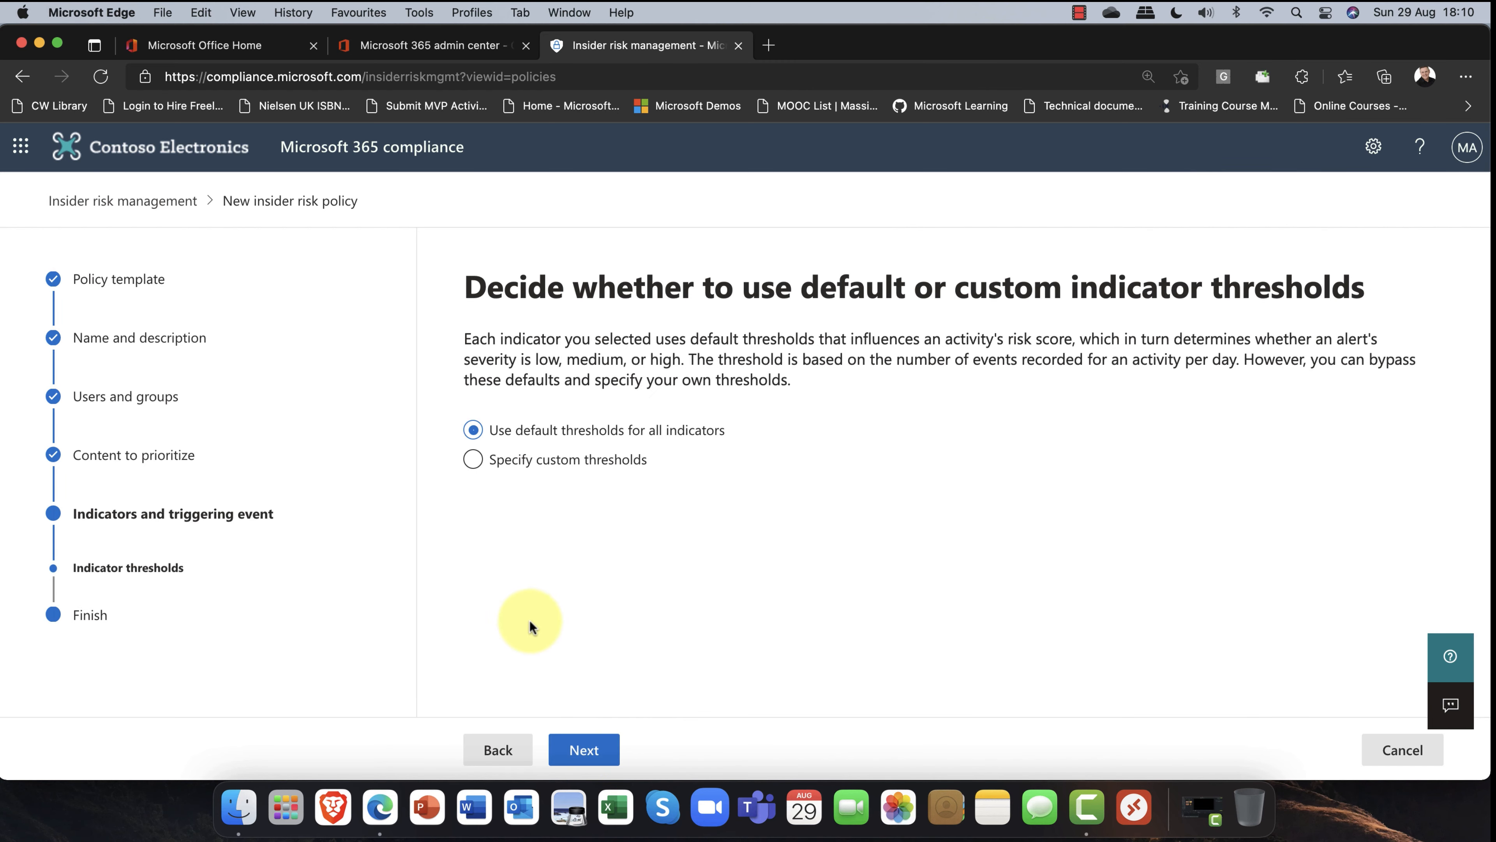
Step: Keep the default indicator thresholds and submit the Oslo Risk Policy, finishing the policy wizard
click(594, 754)
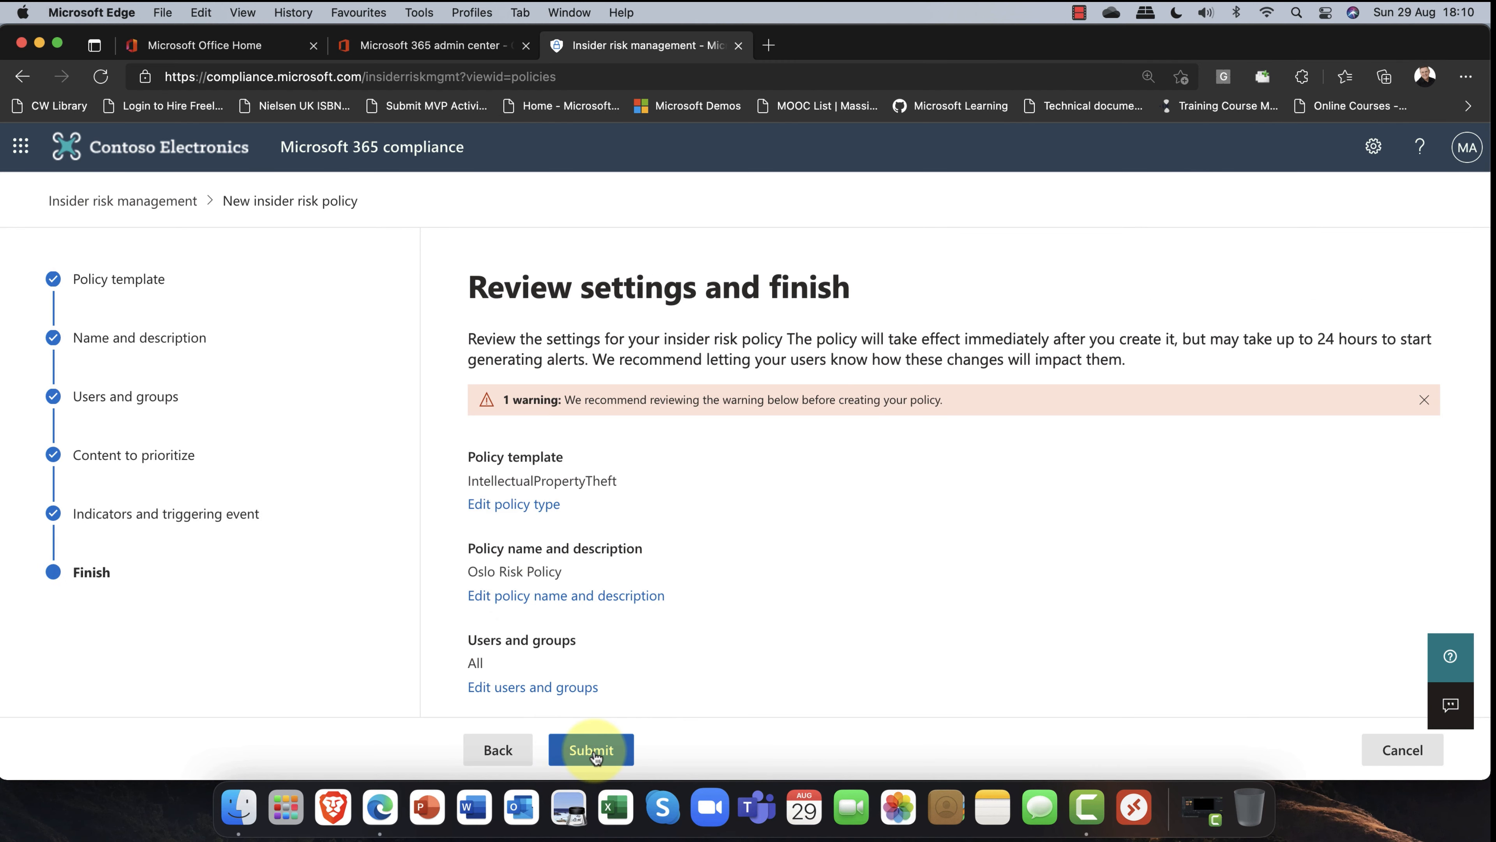
click(592, 752)
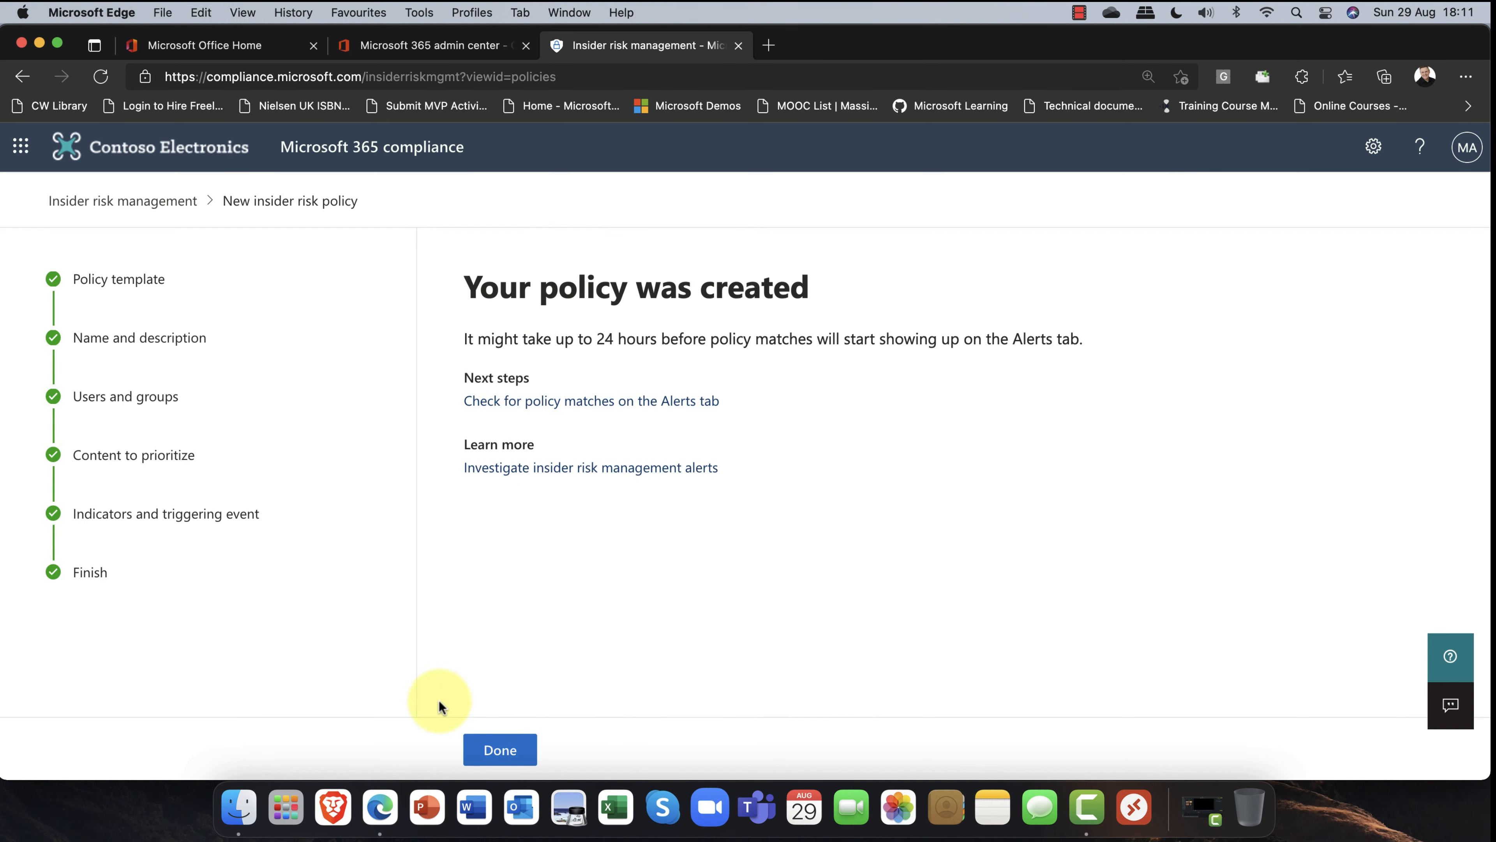
click(515, 754)
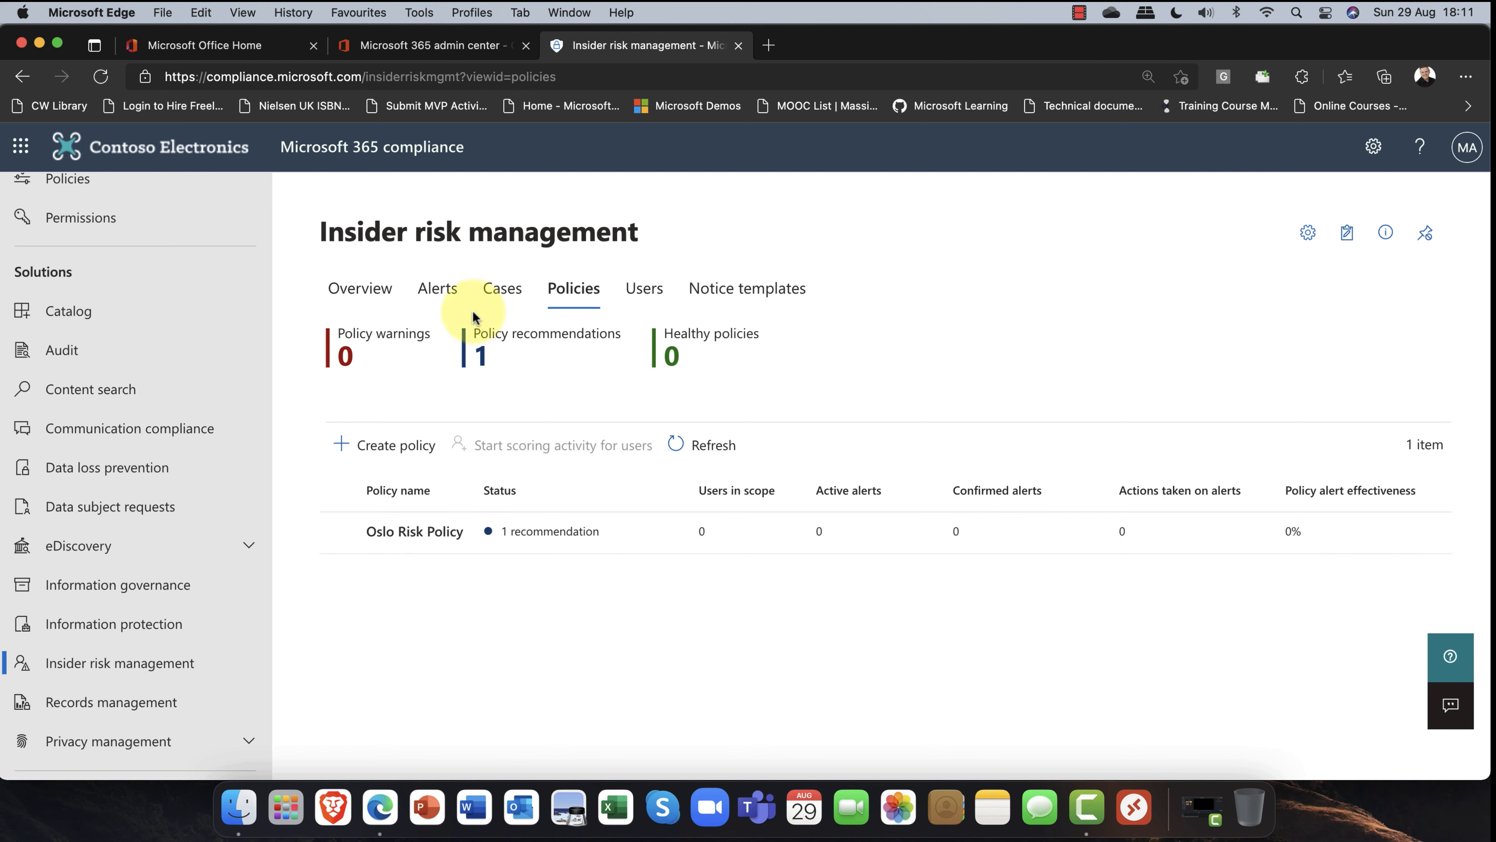
Step: View the alerts, cases, users and notice templates of Insider risk management, dismissing the tip about adding users to a policy
click(449, 300)
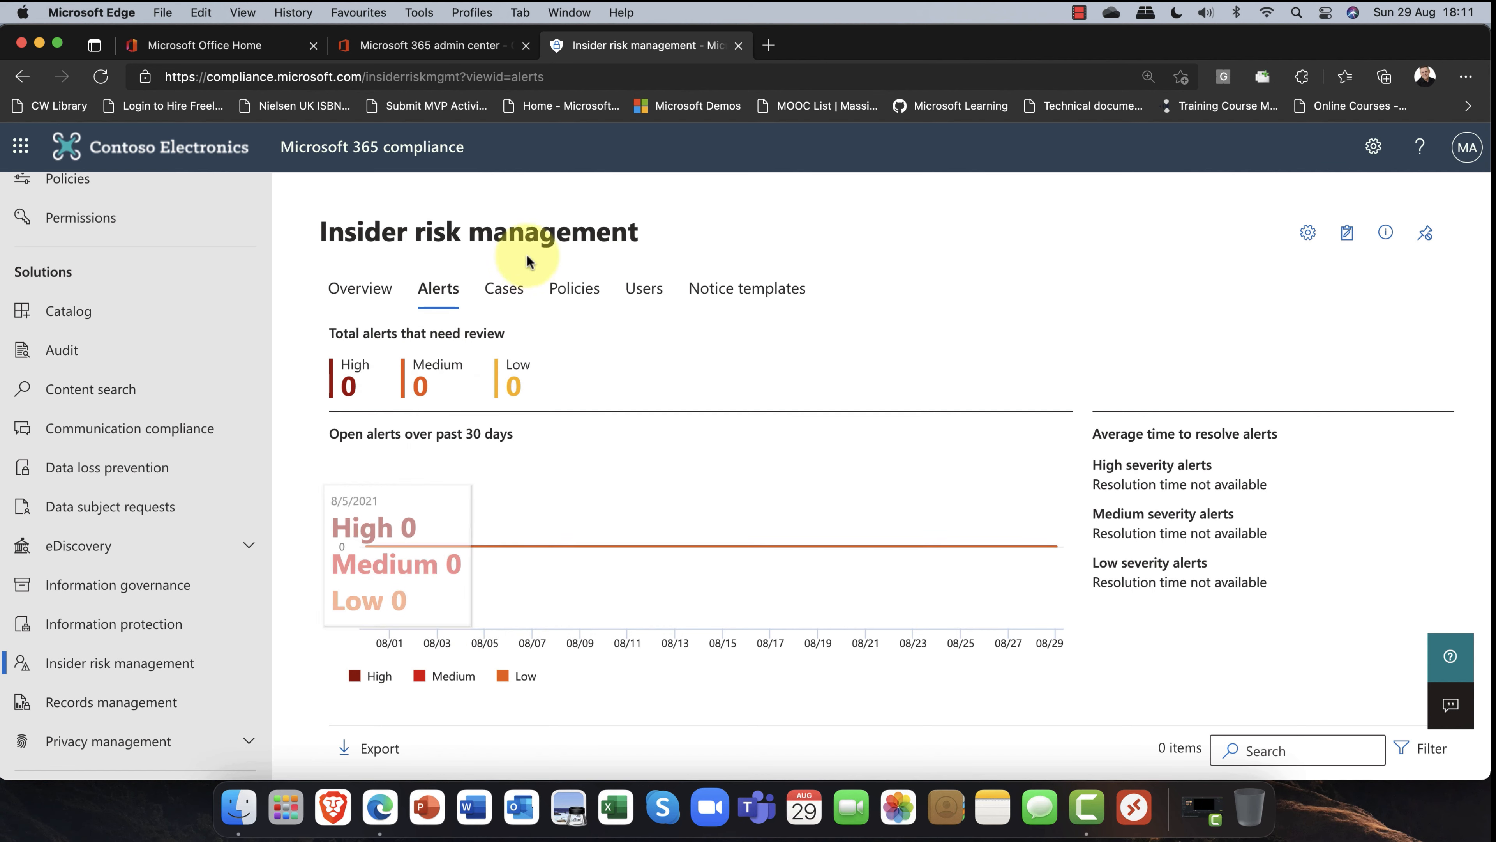
click(498, 290)
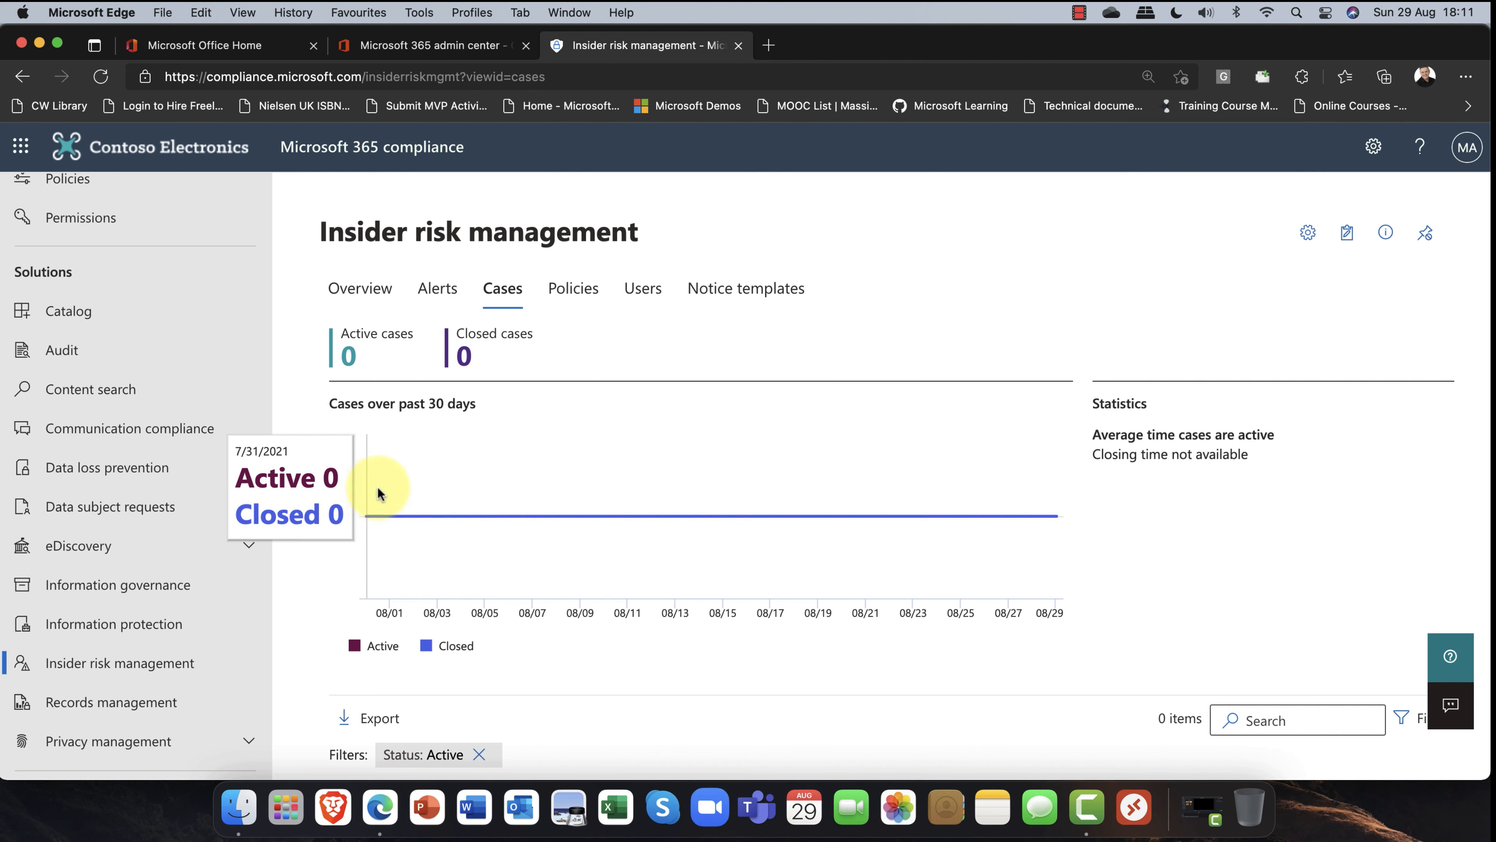
click(642, 289)
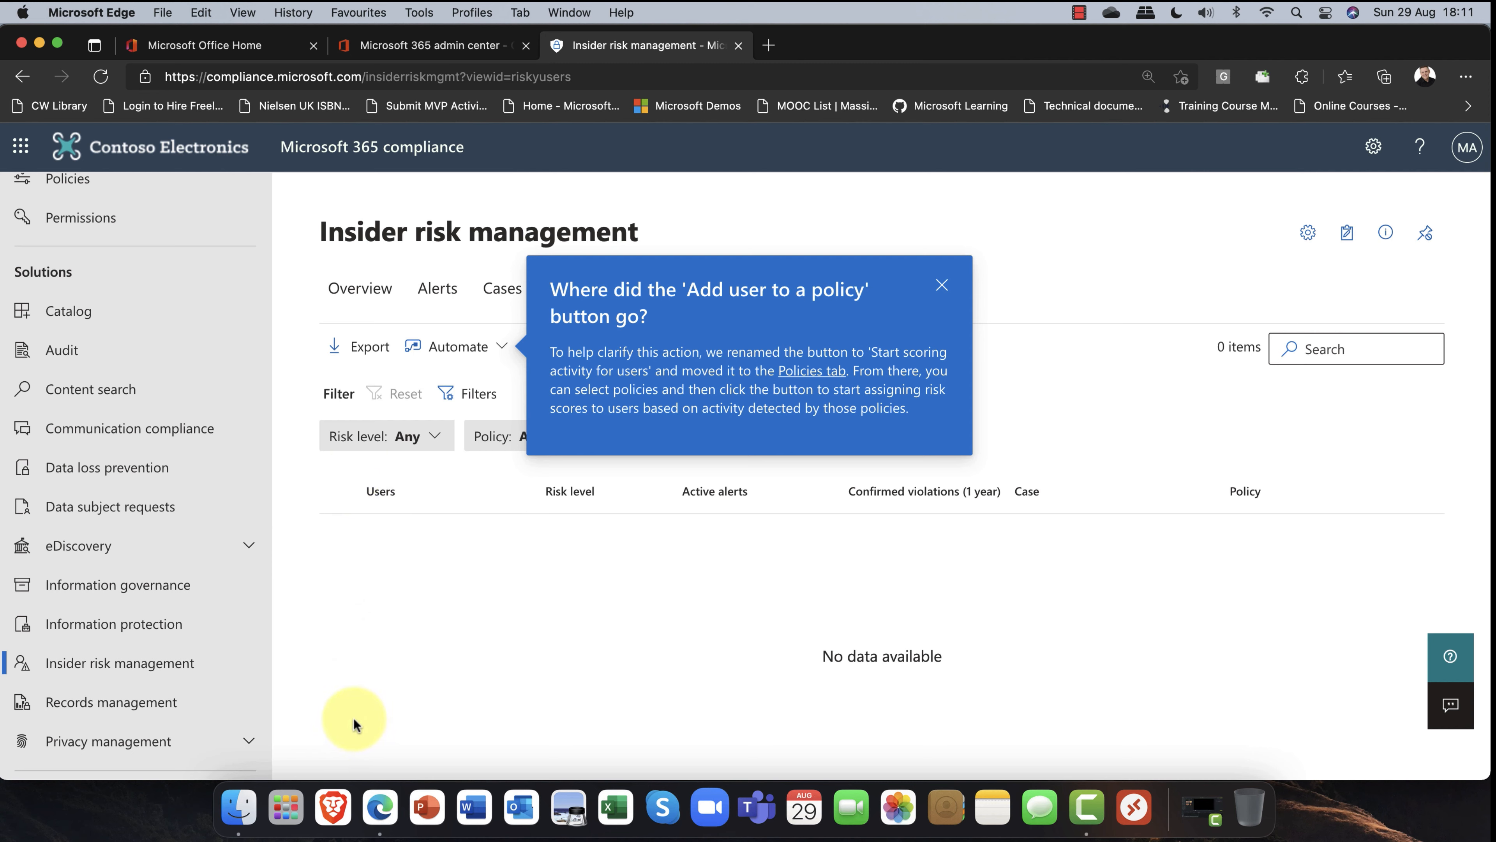
click(942, 285)
click(750, 293)
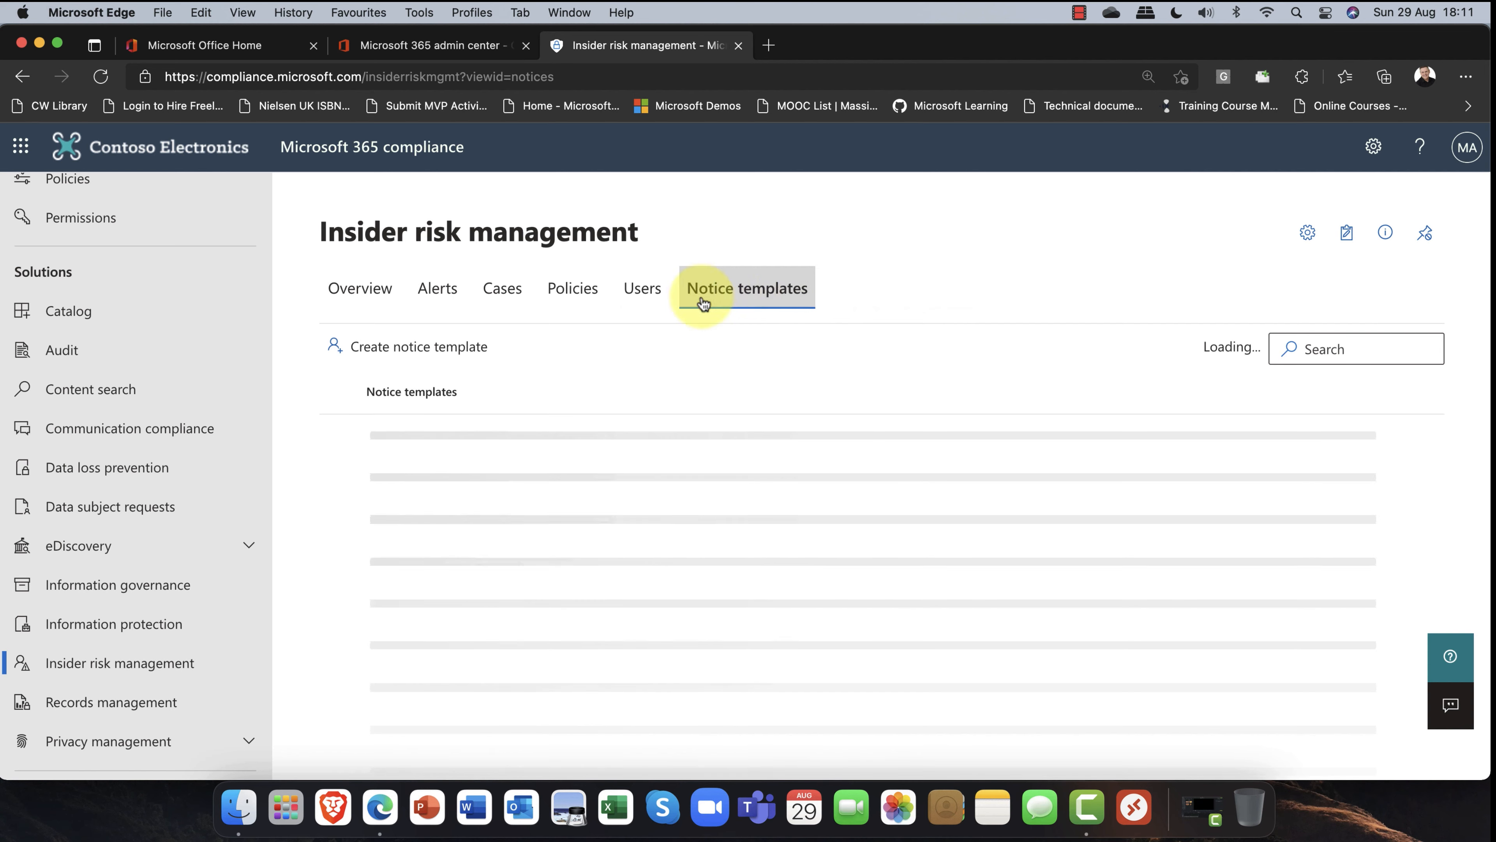